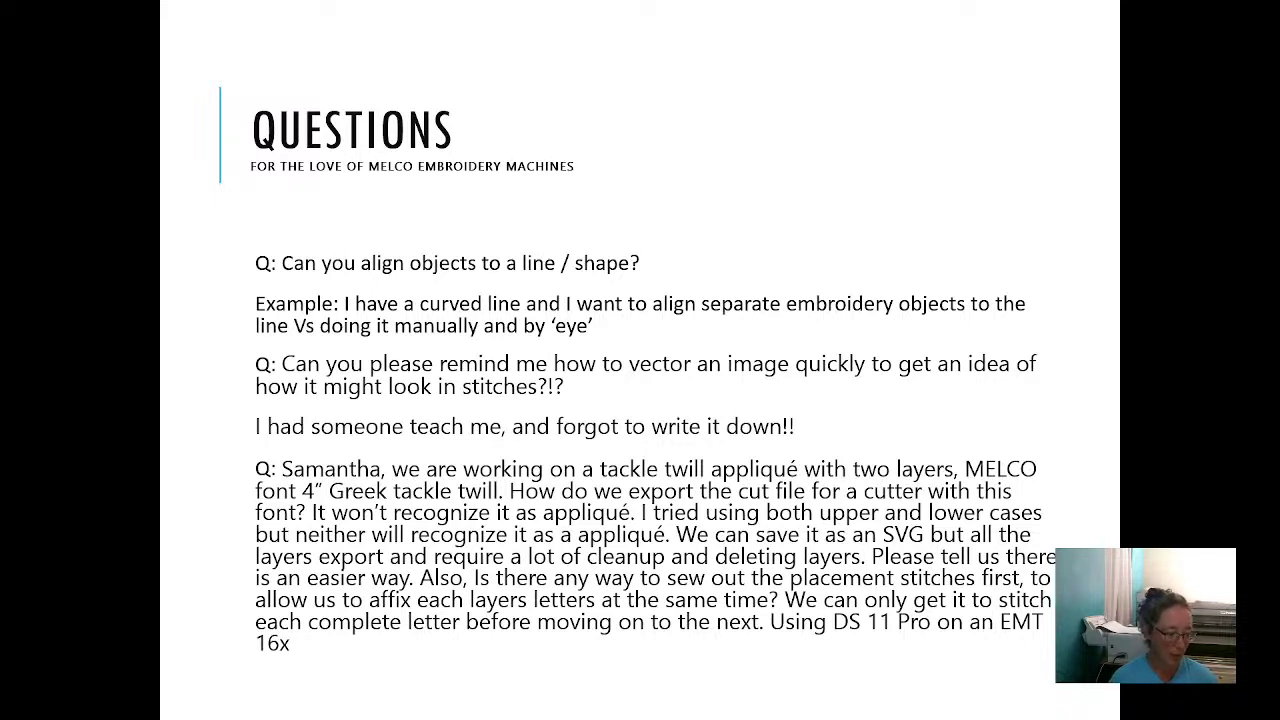
Step: In a new DesignShop project, draw a straight horizontal vector line about 8.75 wide, just below the design centre
key("alt+Tab")
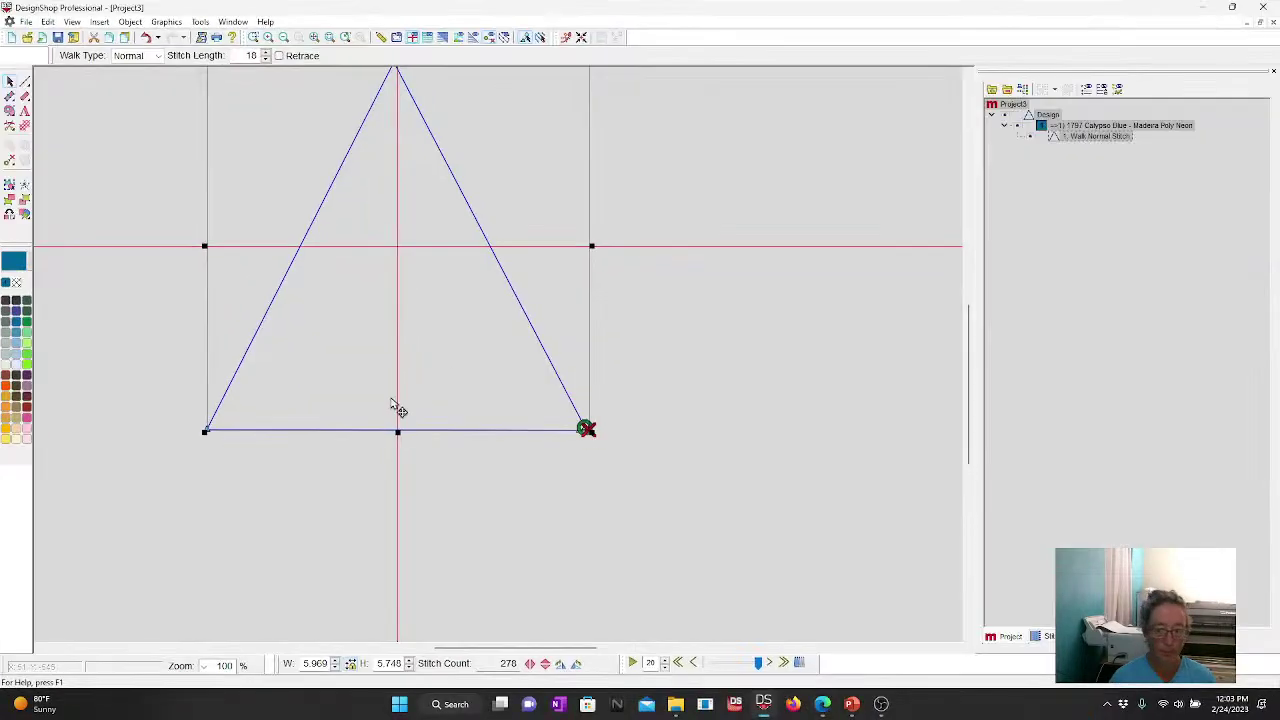
left_click(11, 37)
left_click(25, 84)
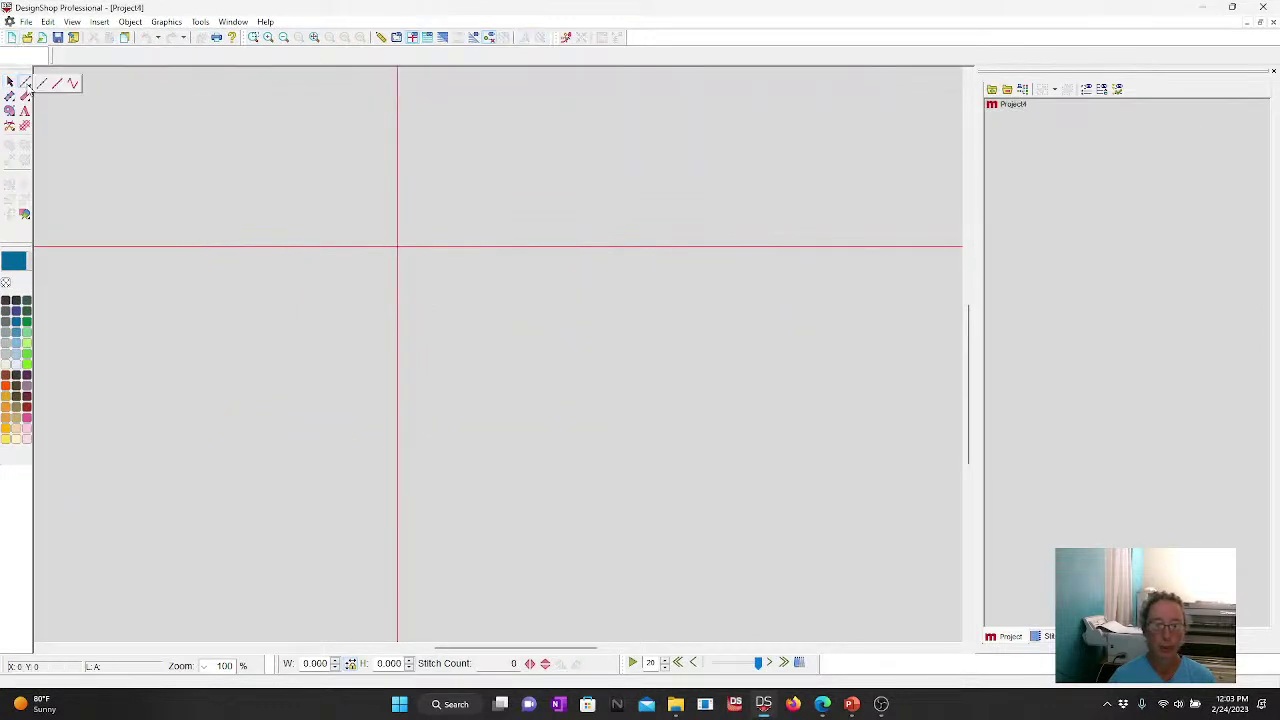
left_click(57, 84)
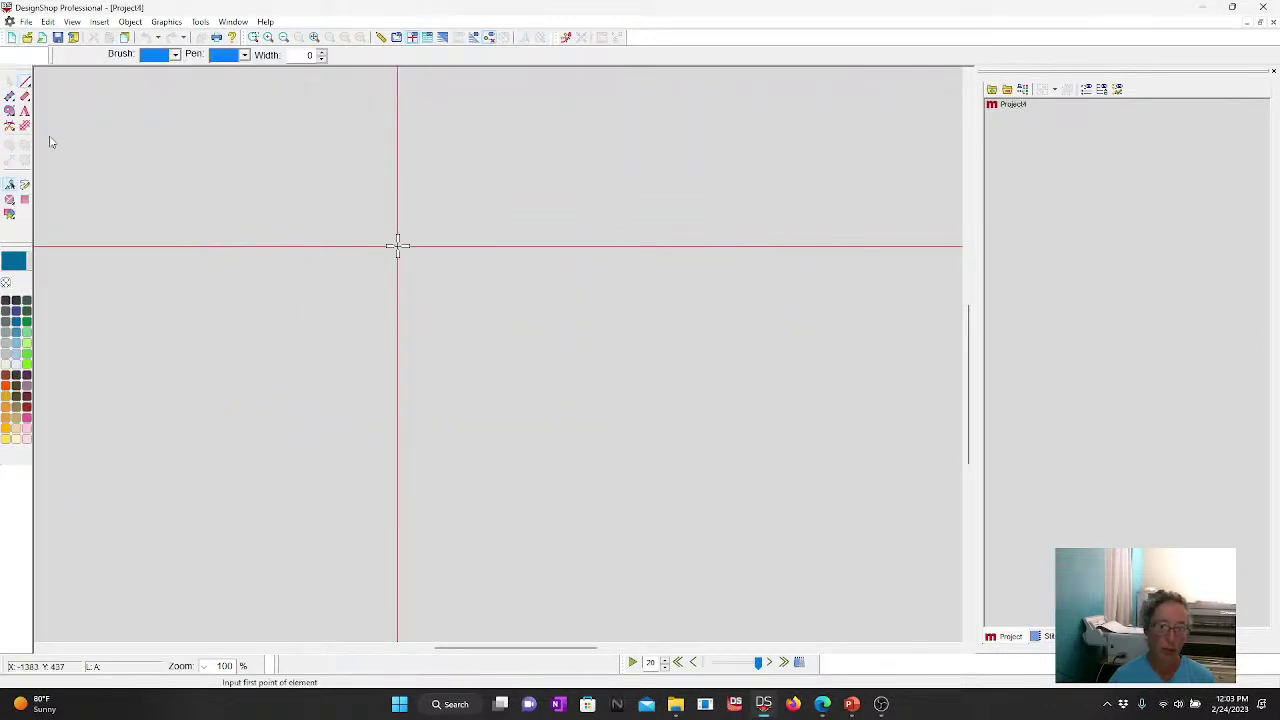
left_click(184, 272)
left_click(744, 319)
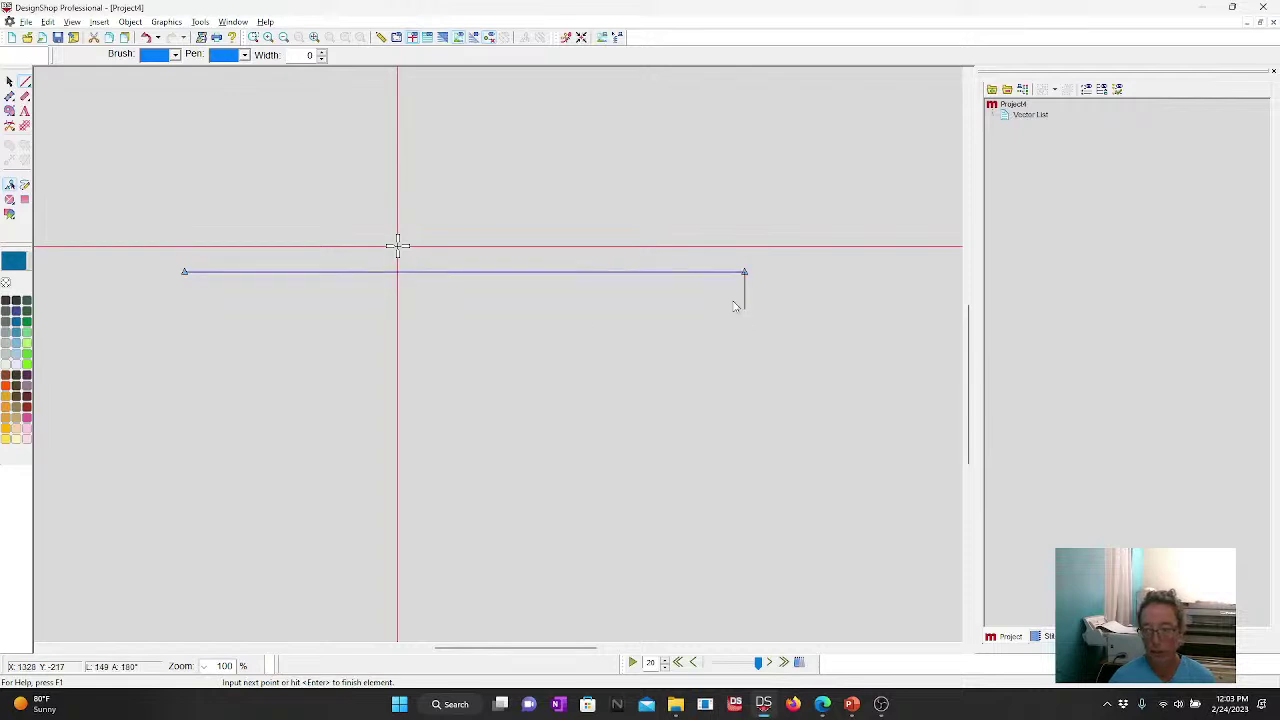
key("Return")
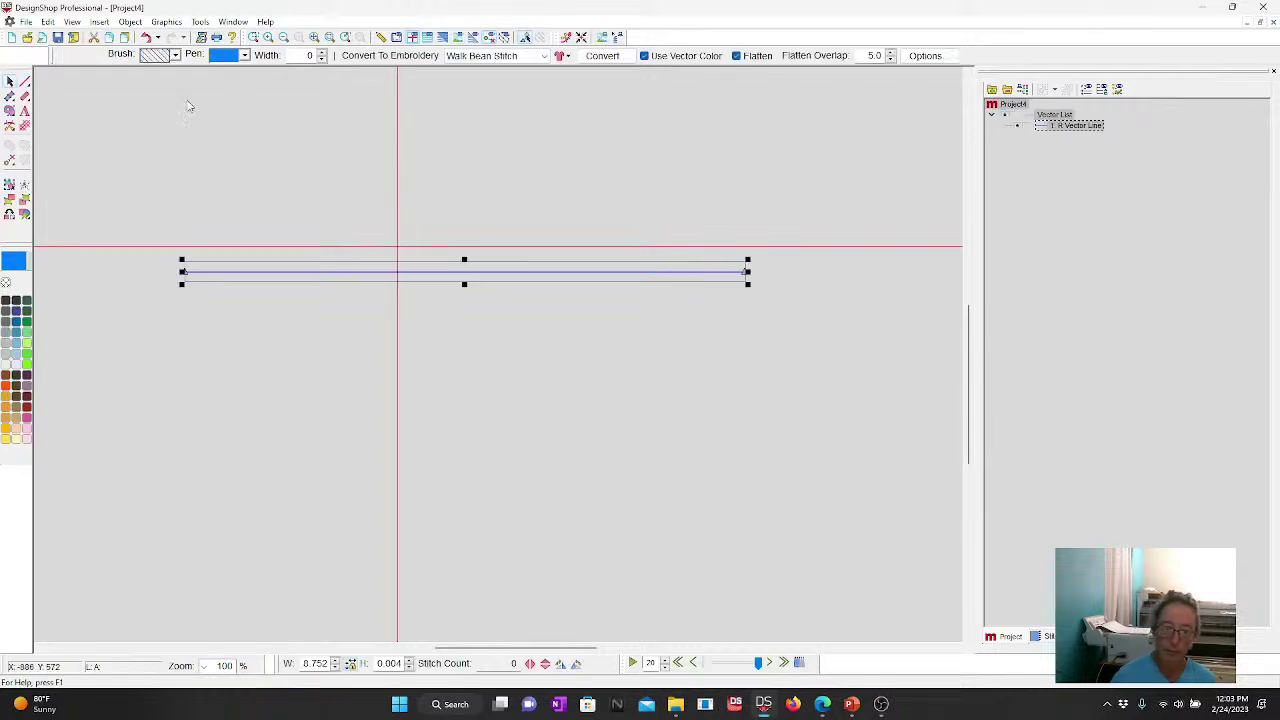
Step: Add an upright filled rectangle above the line's start and Basic Block lettering reading "text" with height 1.000
left_click(24, 108)
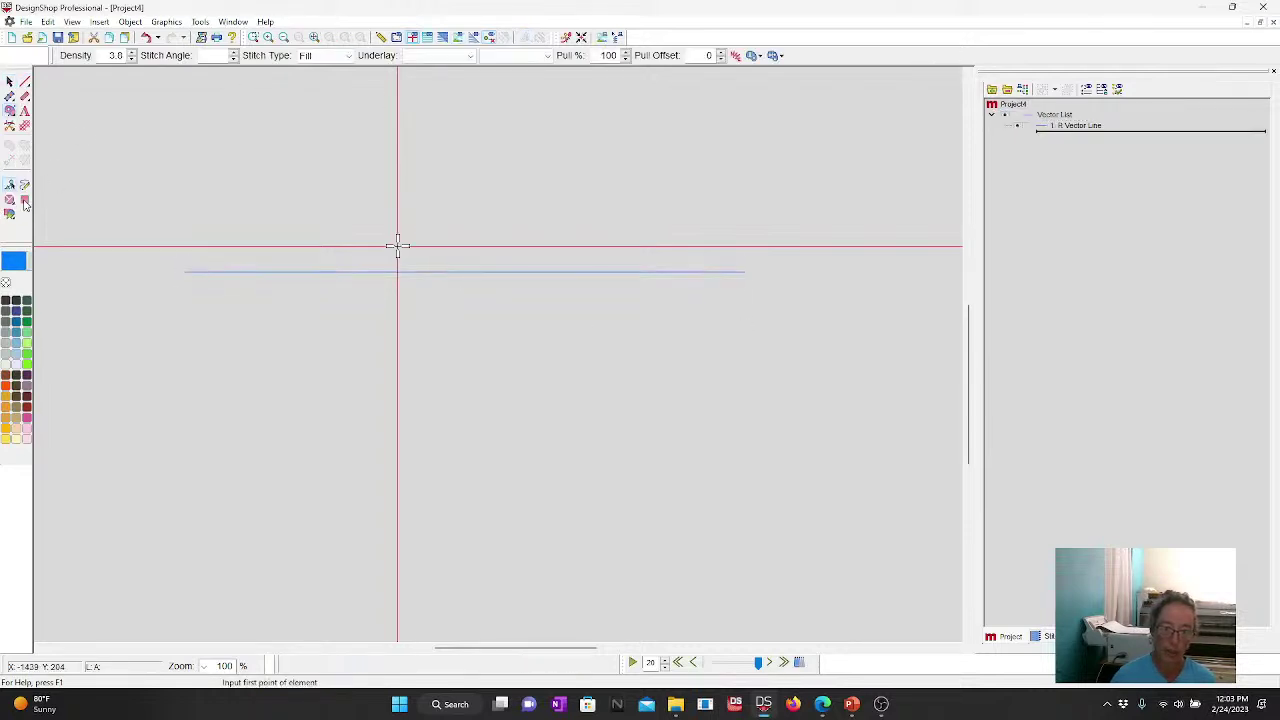
left_click_drag(166, 134, 211, 220)
left_click(25, 111)
type("text")
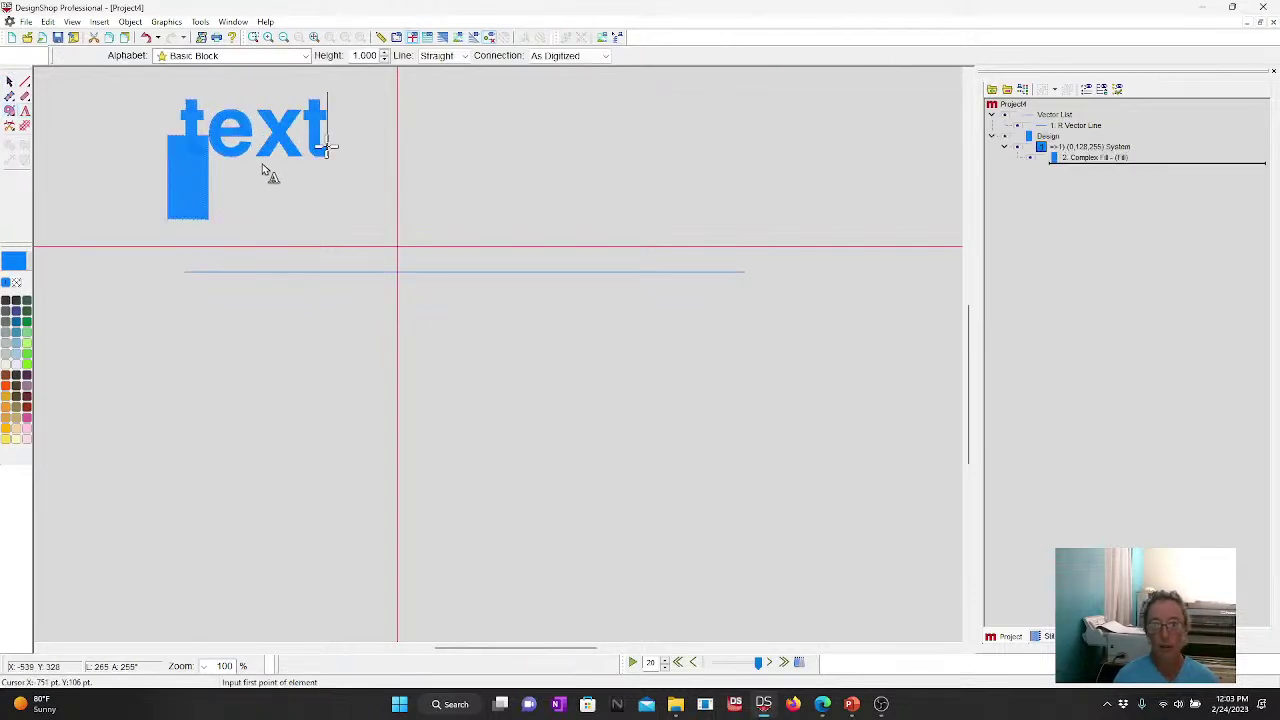
key("Return")
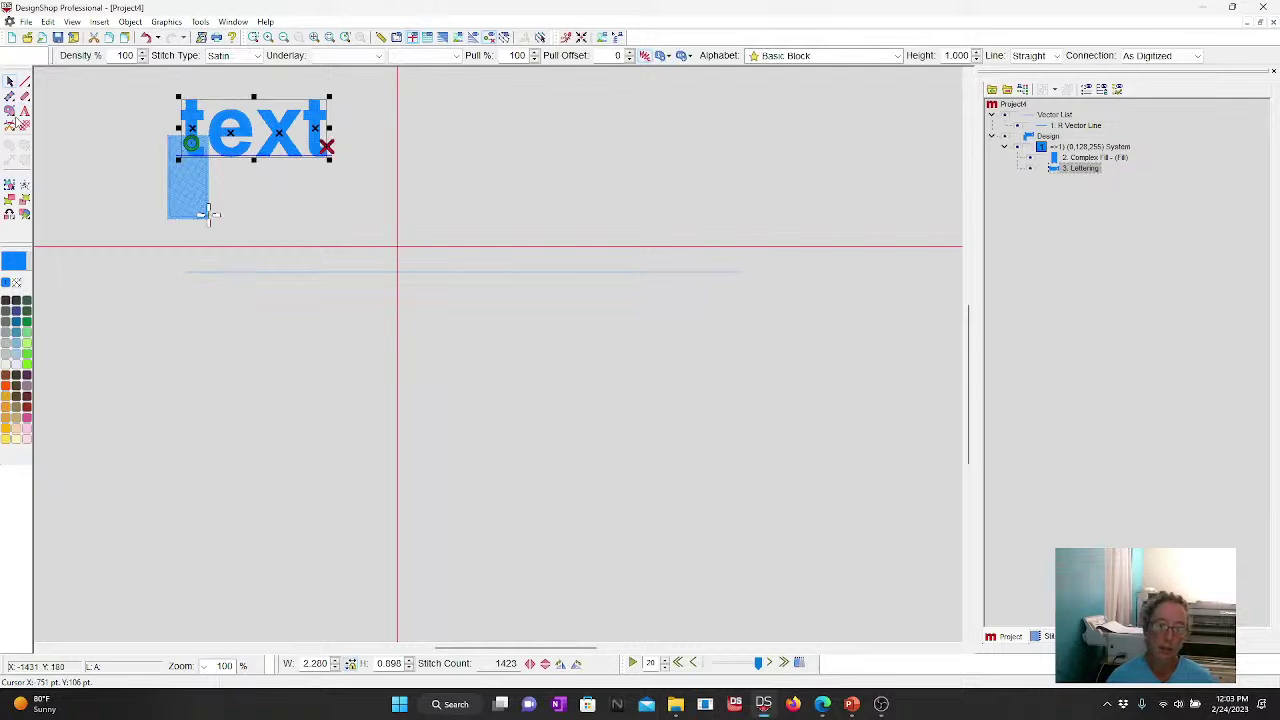
left_click(10, 199)
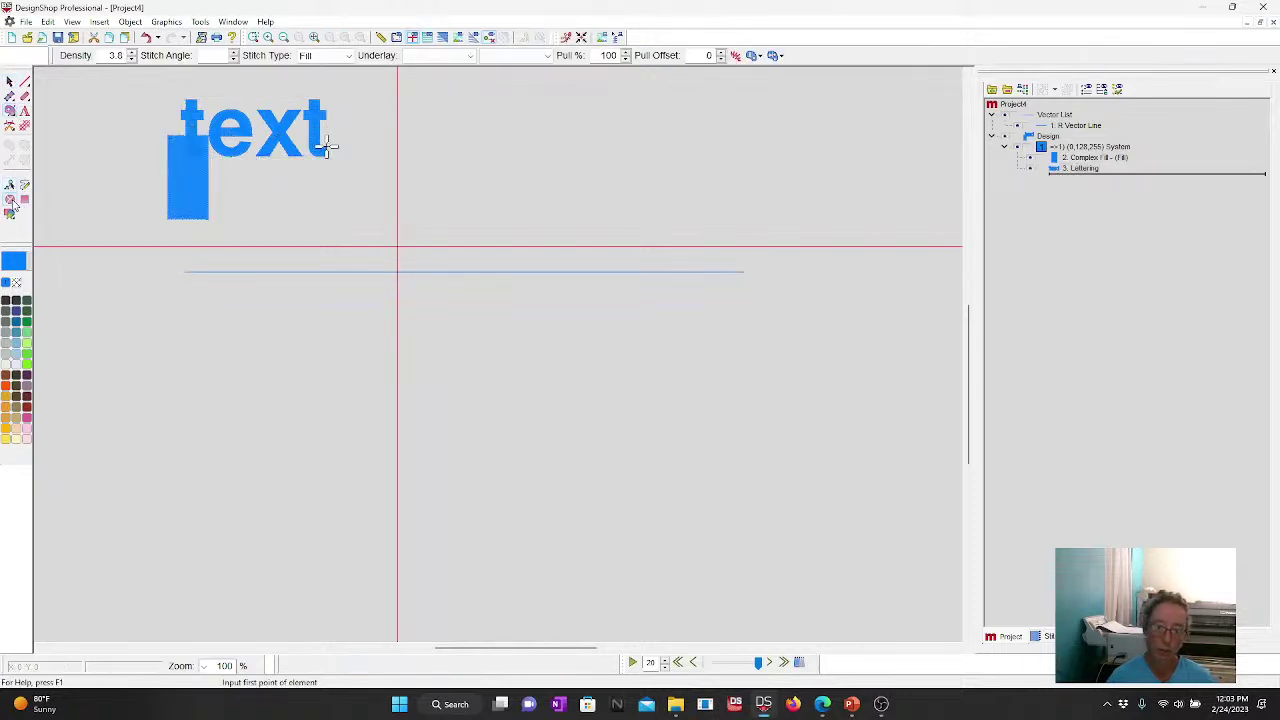
left_click(400, 181)
left_click(459, 222)
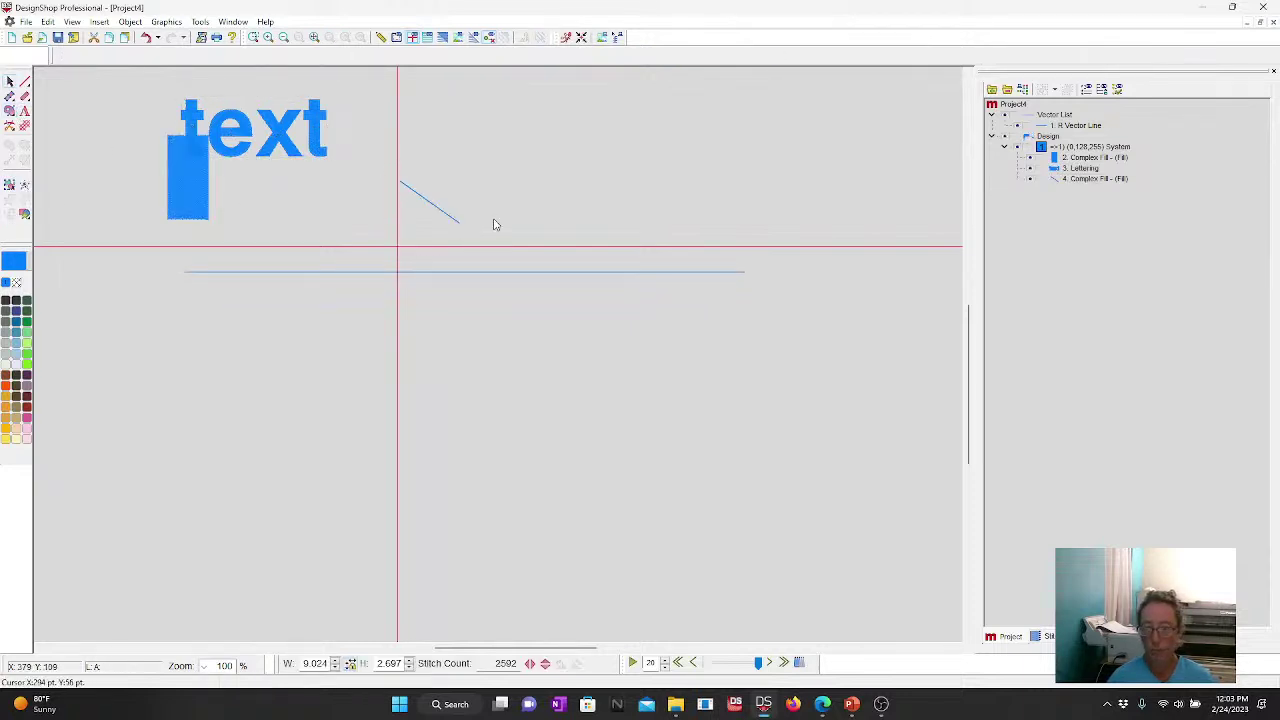
key("ctrl+z")
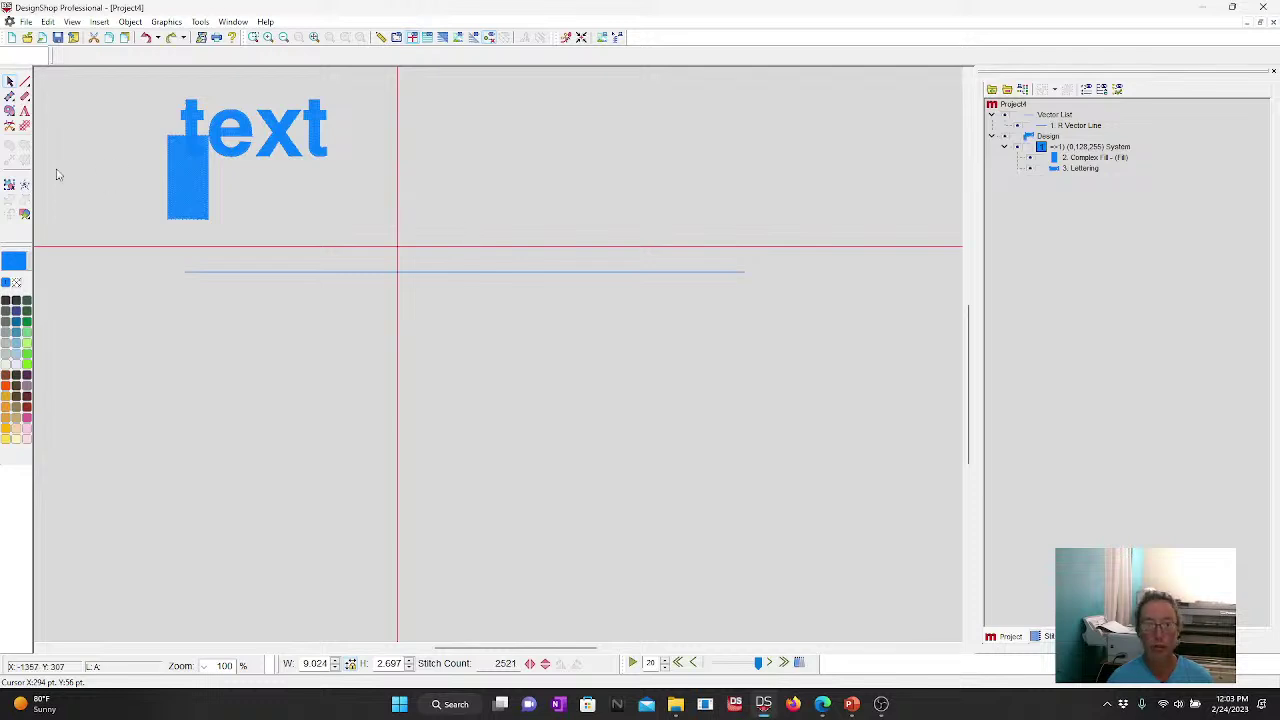
Step: Draw a complex fill circle about 0.95 in diameter above the line, to the right of the lettering
left_click(323, 143)
left_click(491, 157)
left_click(452, 207)
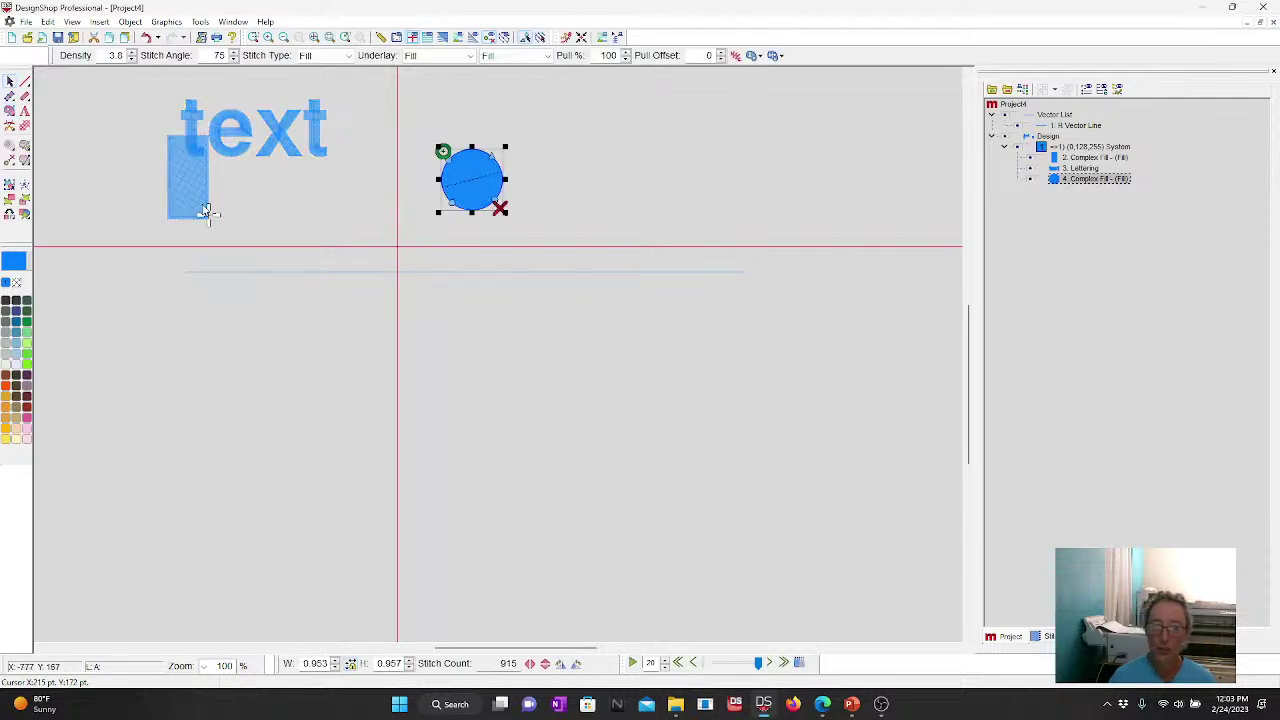
Step: Insert the Star Large design from the Common Symbols custom designs to the right of the circle
left_click(25, 216)
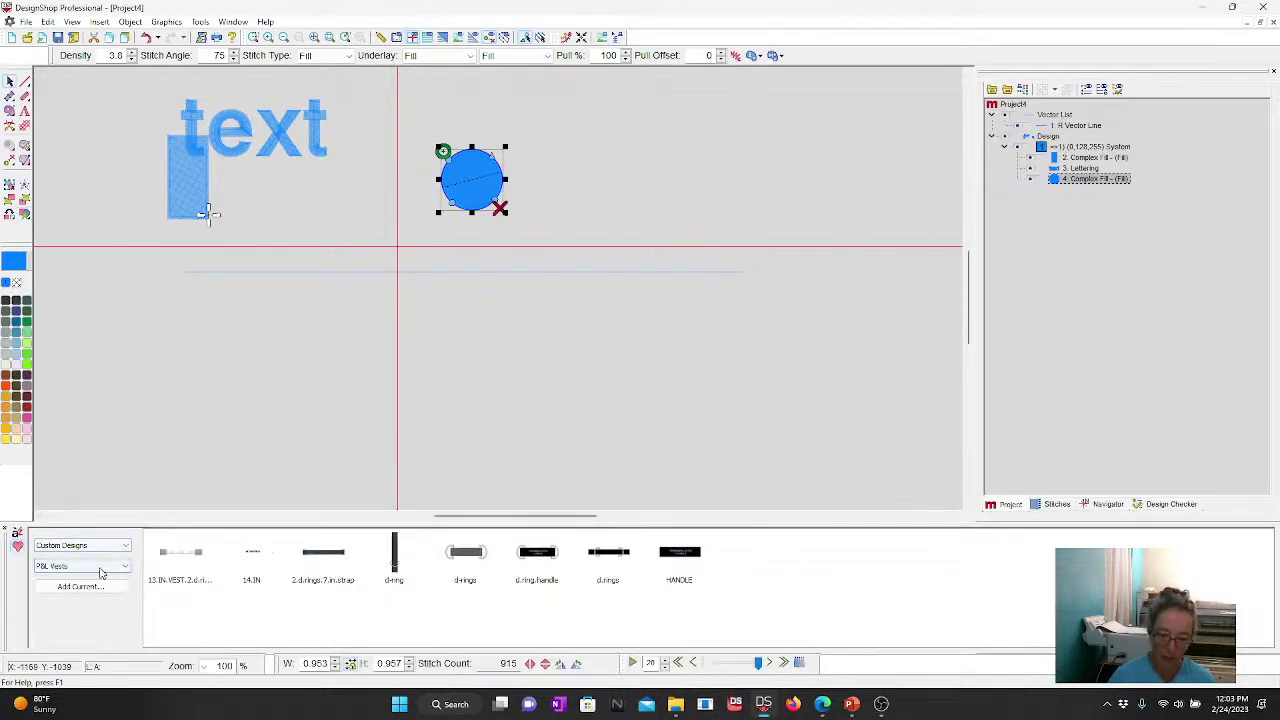
left_click(97, 566)
left_click(92, 604)
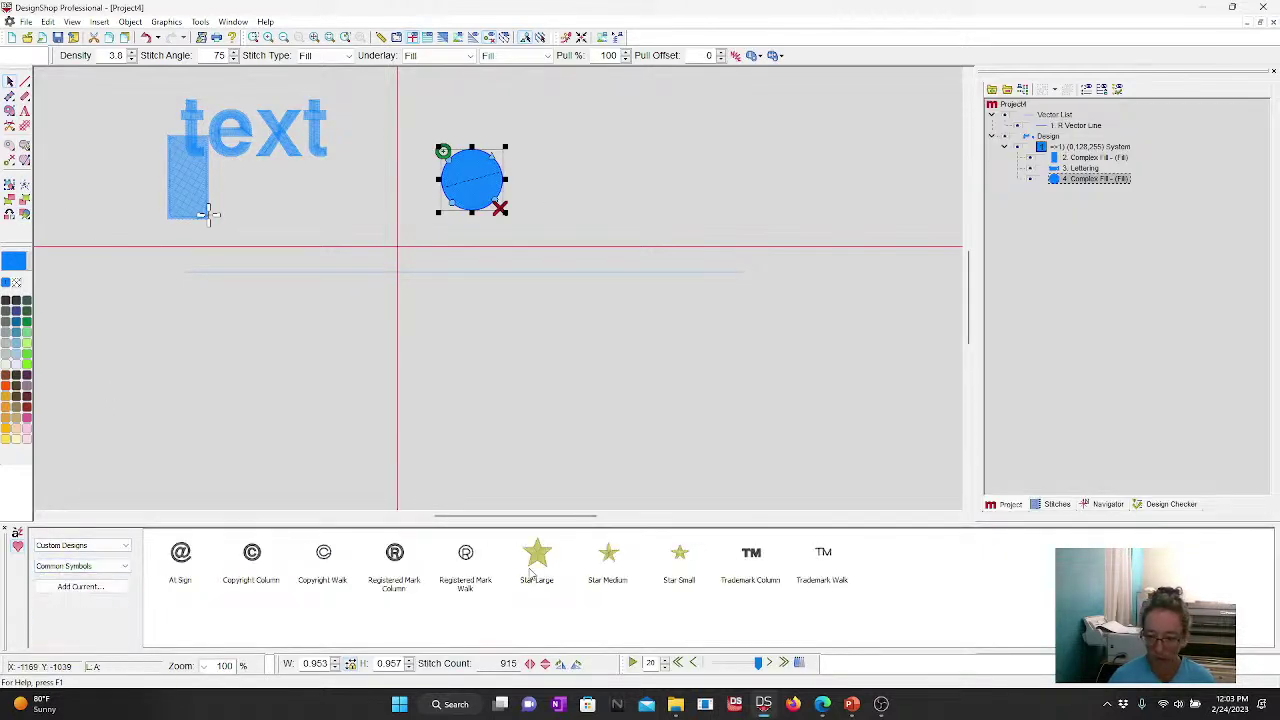
left_click(540, 570)
left_click(620, 171)
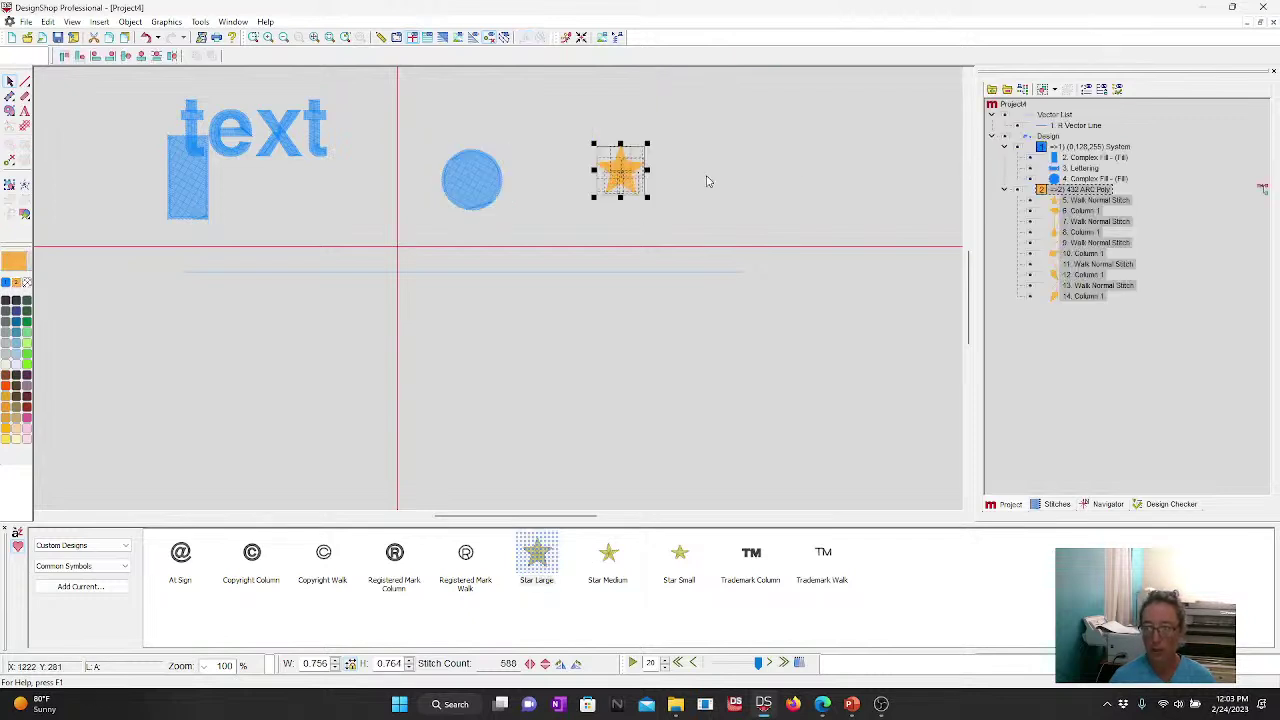
left_click(800, 183)
Step: Recolour the lettering to 1953 Pastel Blue and move it between the rectangle and the circle
left_click(218, 124)
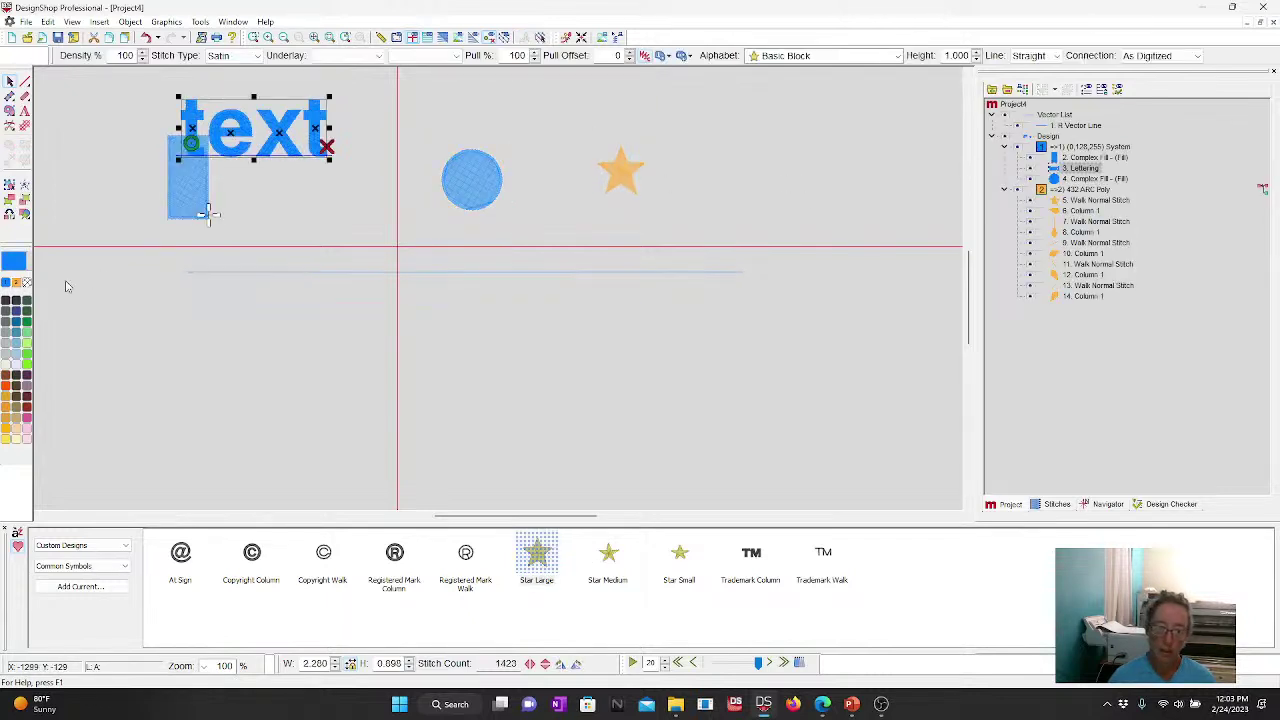
left_click(16, 356)
left_click(131, 126)
left_click_drag(206, 121, 282, 166)
left_click(563, 399)
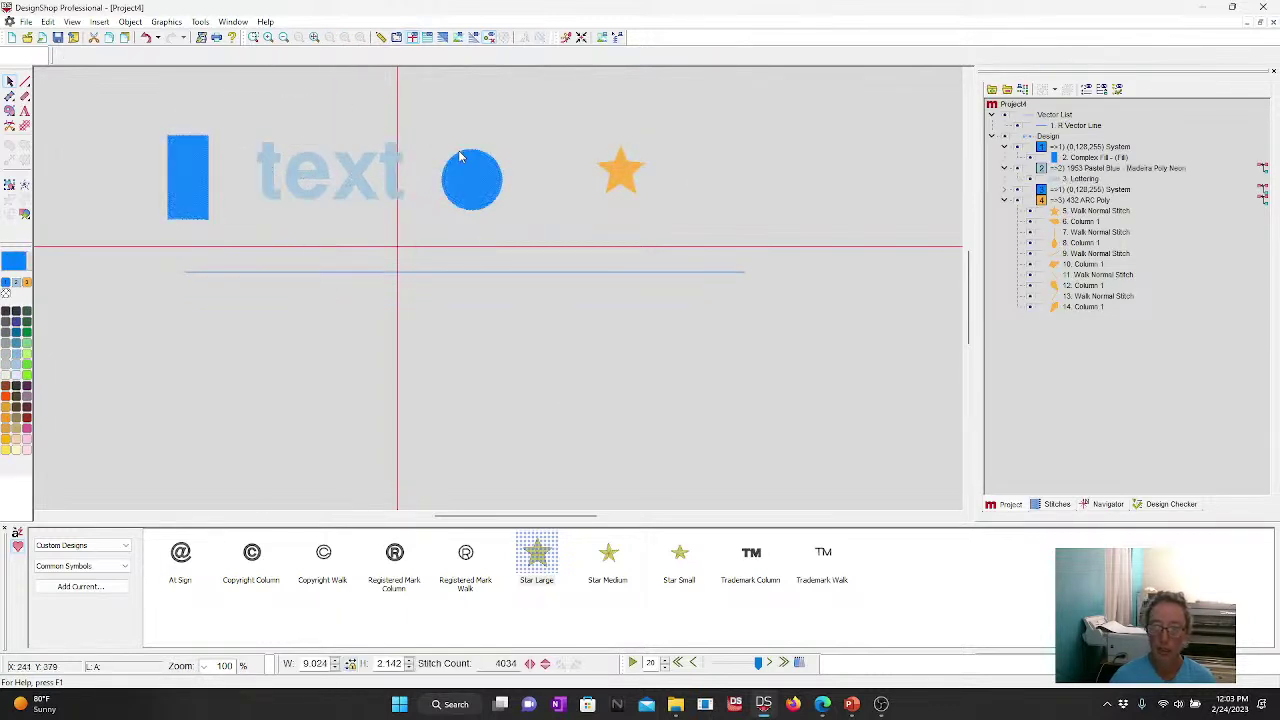
Step: Try to align the rectangle, lettering, circle and ungrouped star on a common horizontal centre line, and undo the alignment
left_click_drag(578, 110, 734, 289)
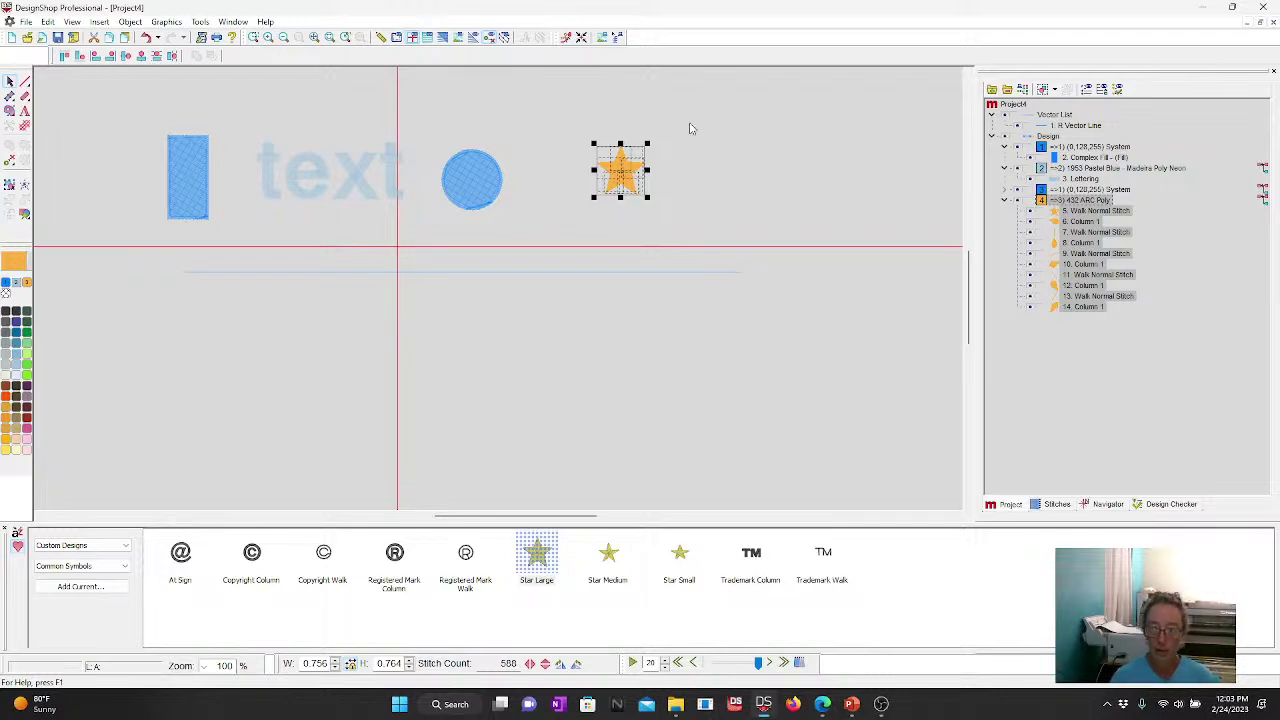
left_click(643, 116)
left_click_drag(100, 83, 802, 259)
left_click(130, 57)
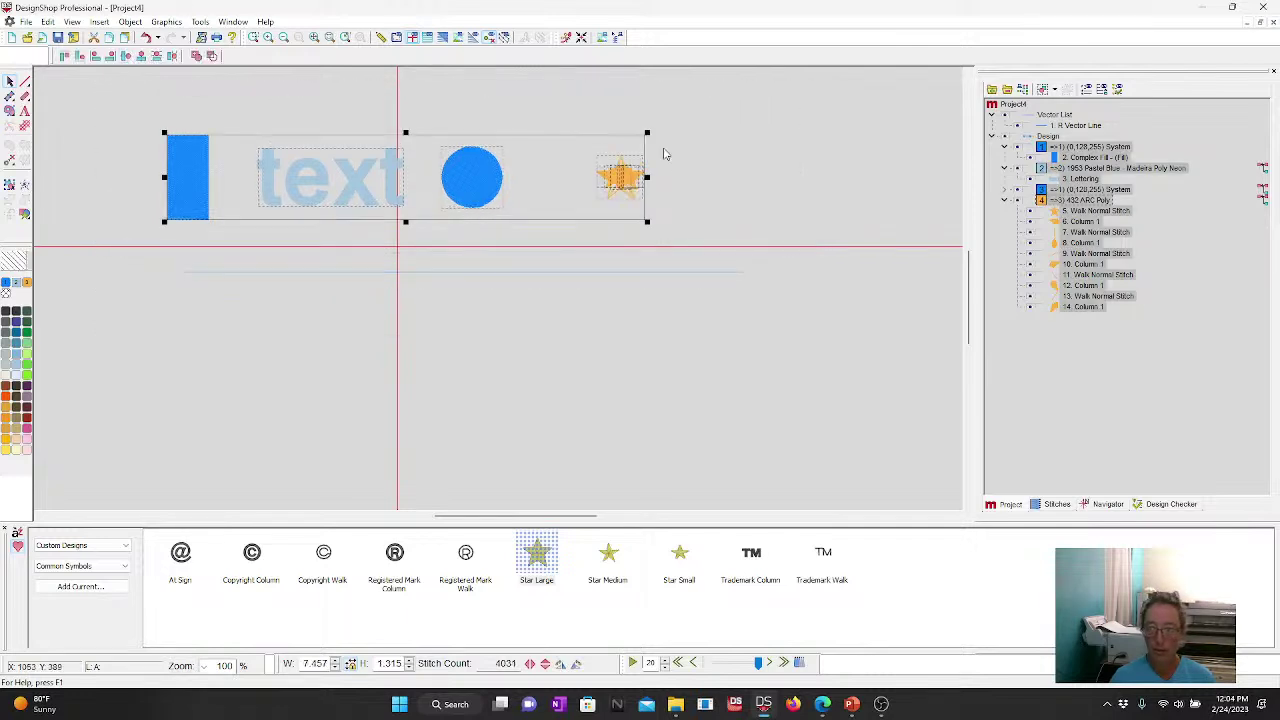
left_click(686, 197)
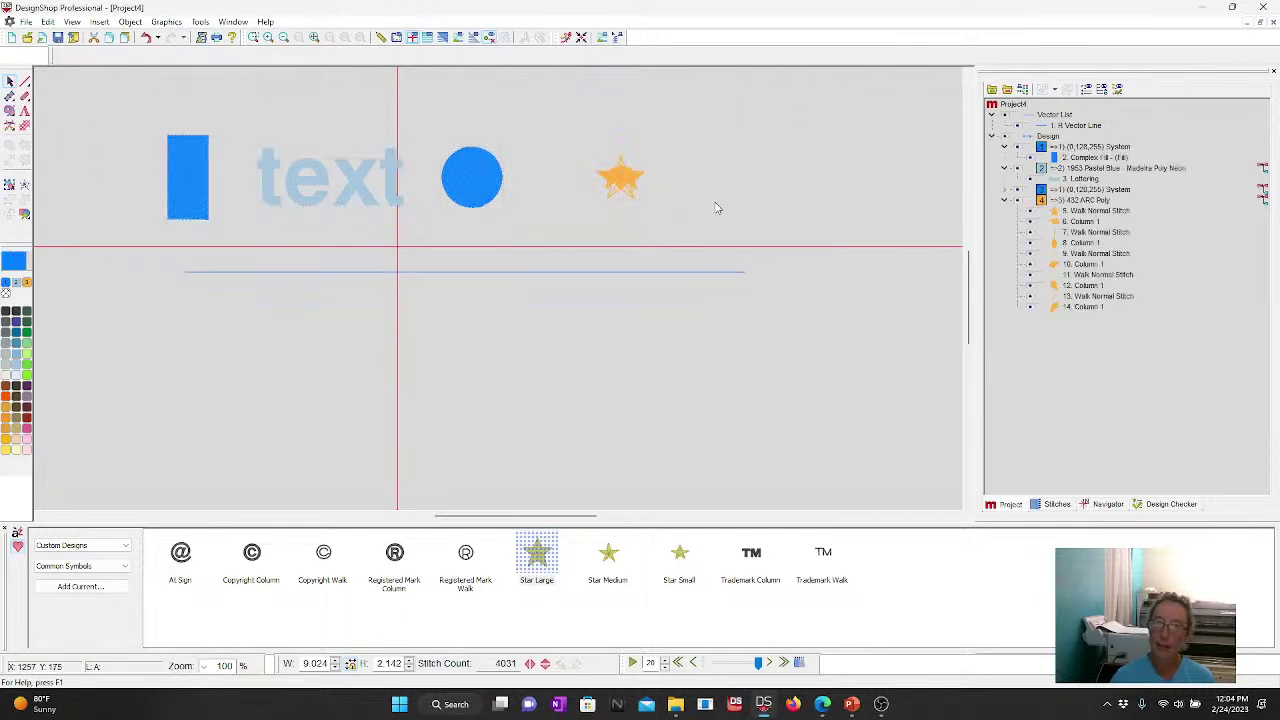
left_click(145, 38)
left_click(733, 180)
Step: Group all the stitch elements that make up the star
left_click_drag(513, 113, 775, 249)
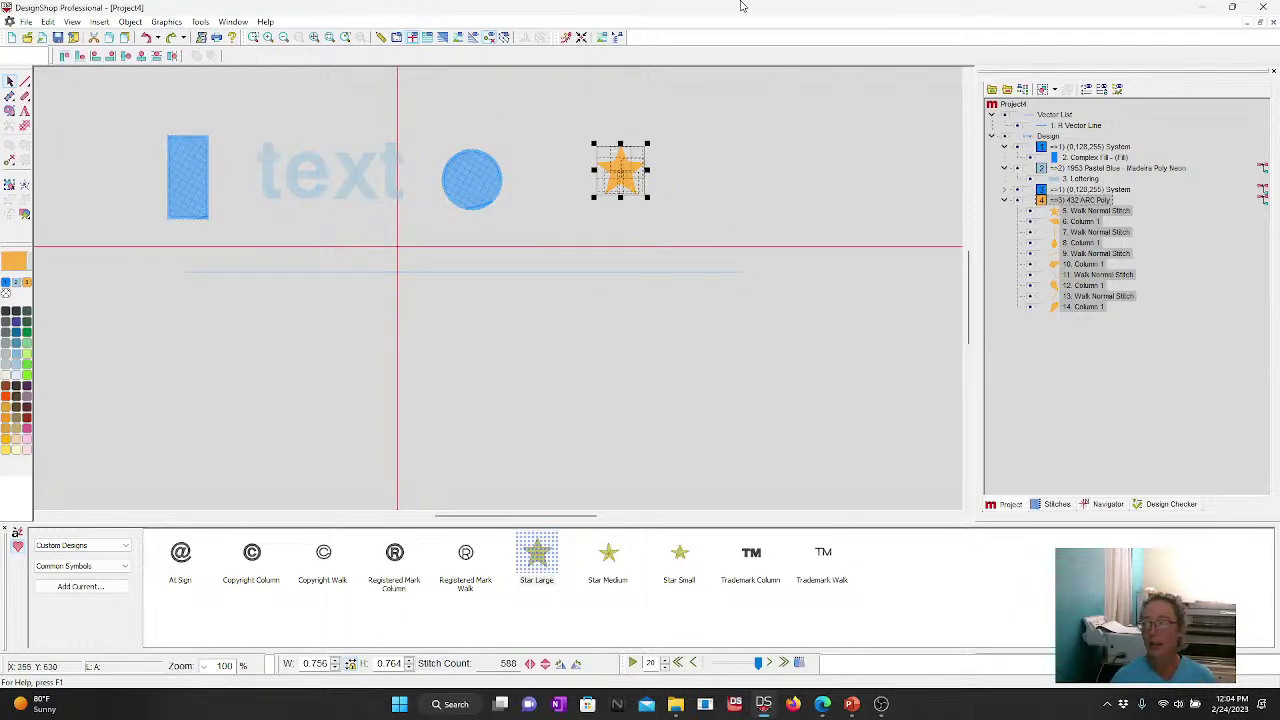
left_click(1043, 90)
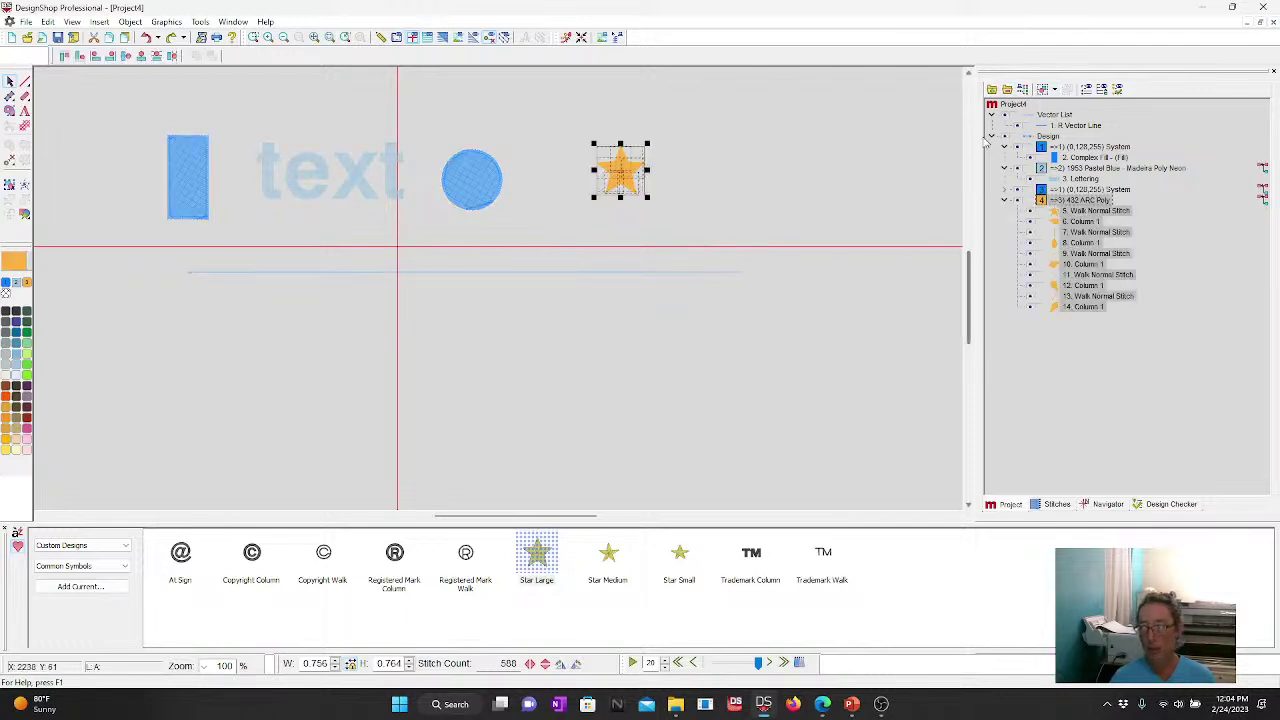
left_click(1062, 201)
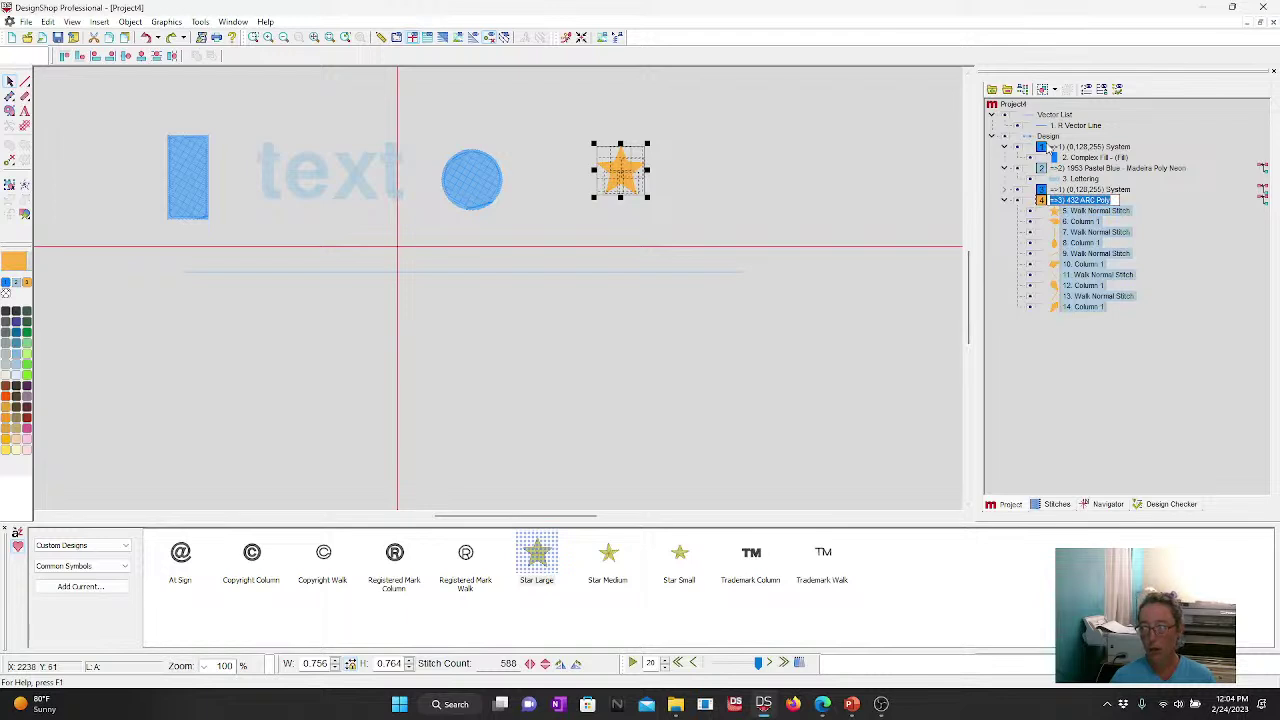
left_click(1083, 210)
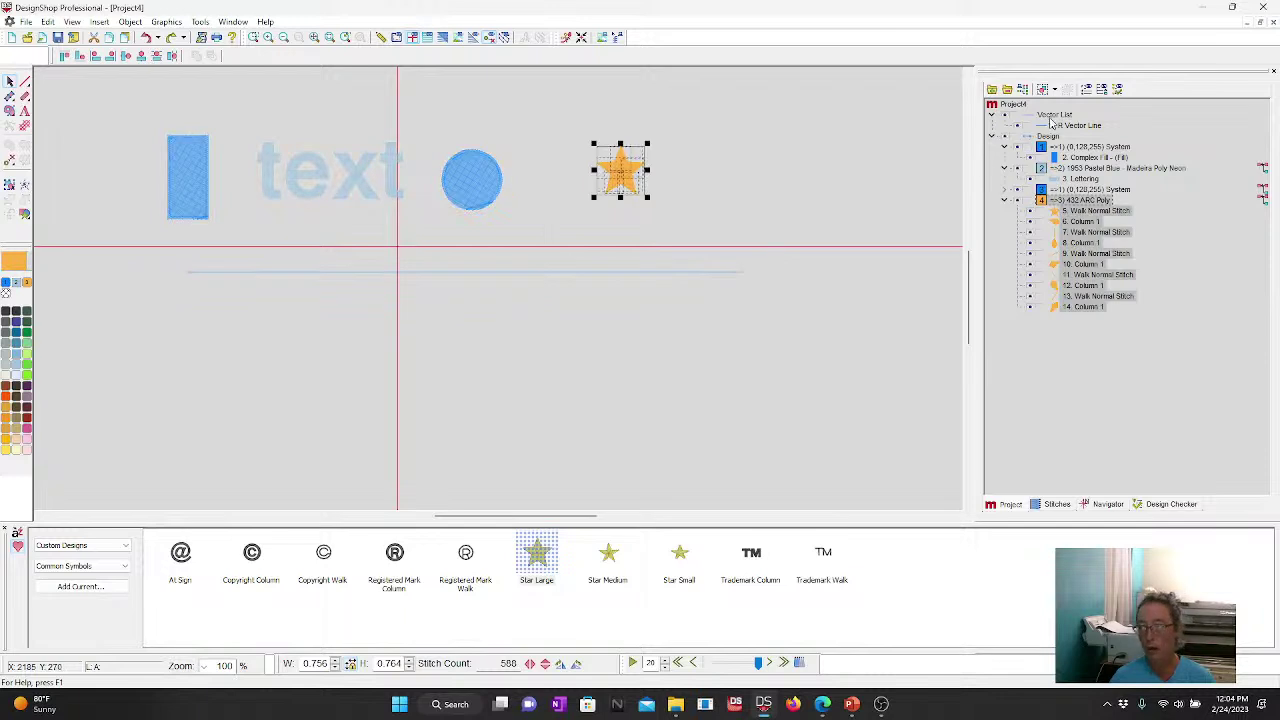
left_click(1088, 200)
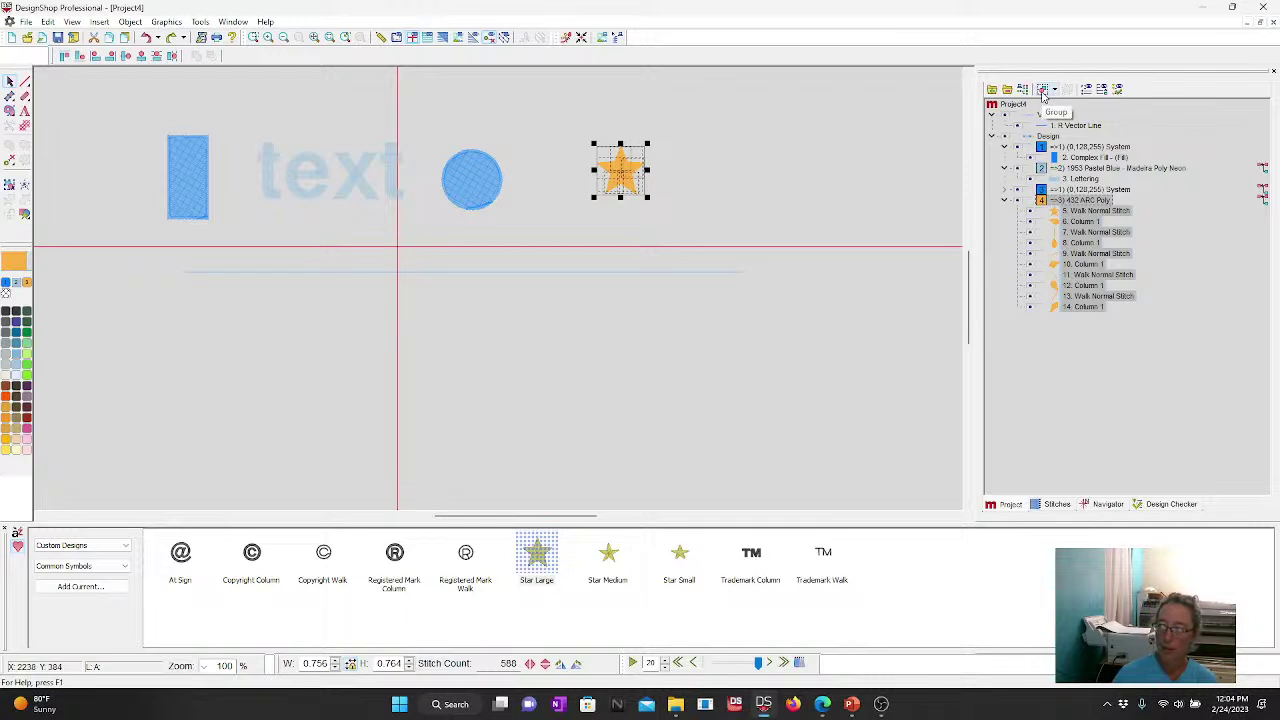
left_click(1042, 93)
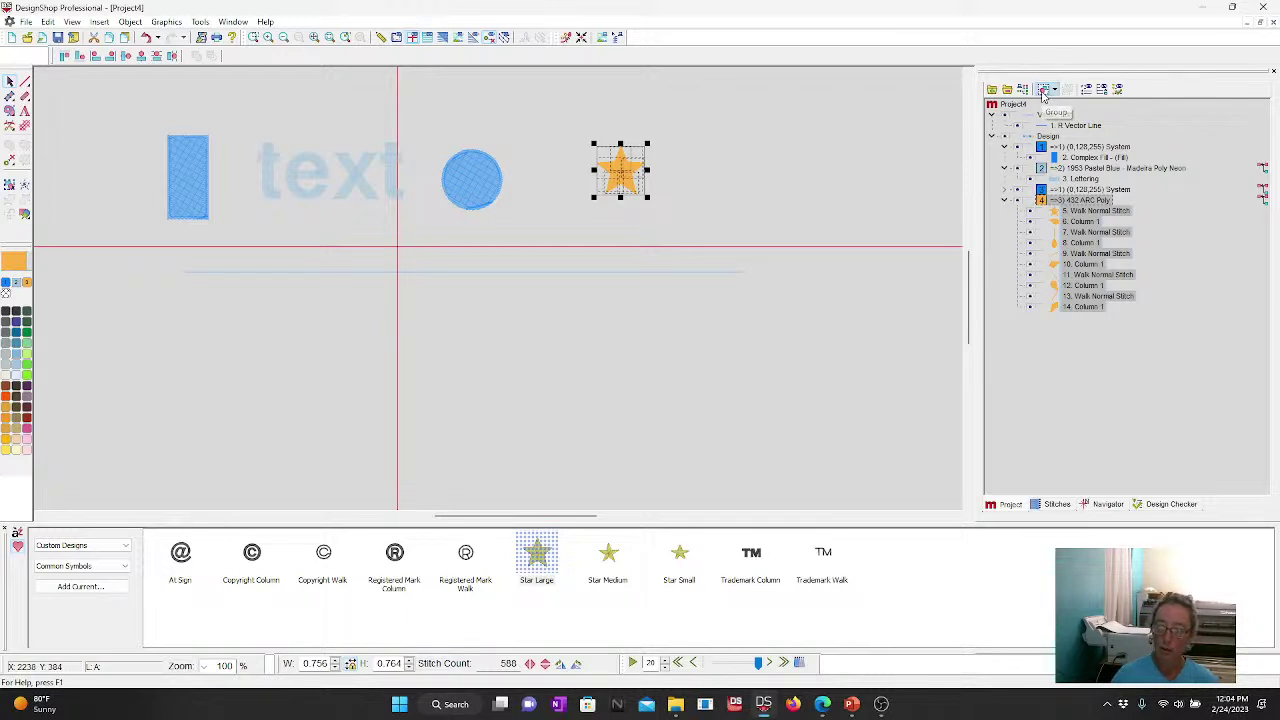
Step: Try moving the grouped star slightly down as a single object, and undo the move
left_click(720, 180)
left_click_drag(622, 178, 634, 230)
left_click(740, 138)
left_click(740, 138)
left_click(463, 192)
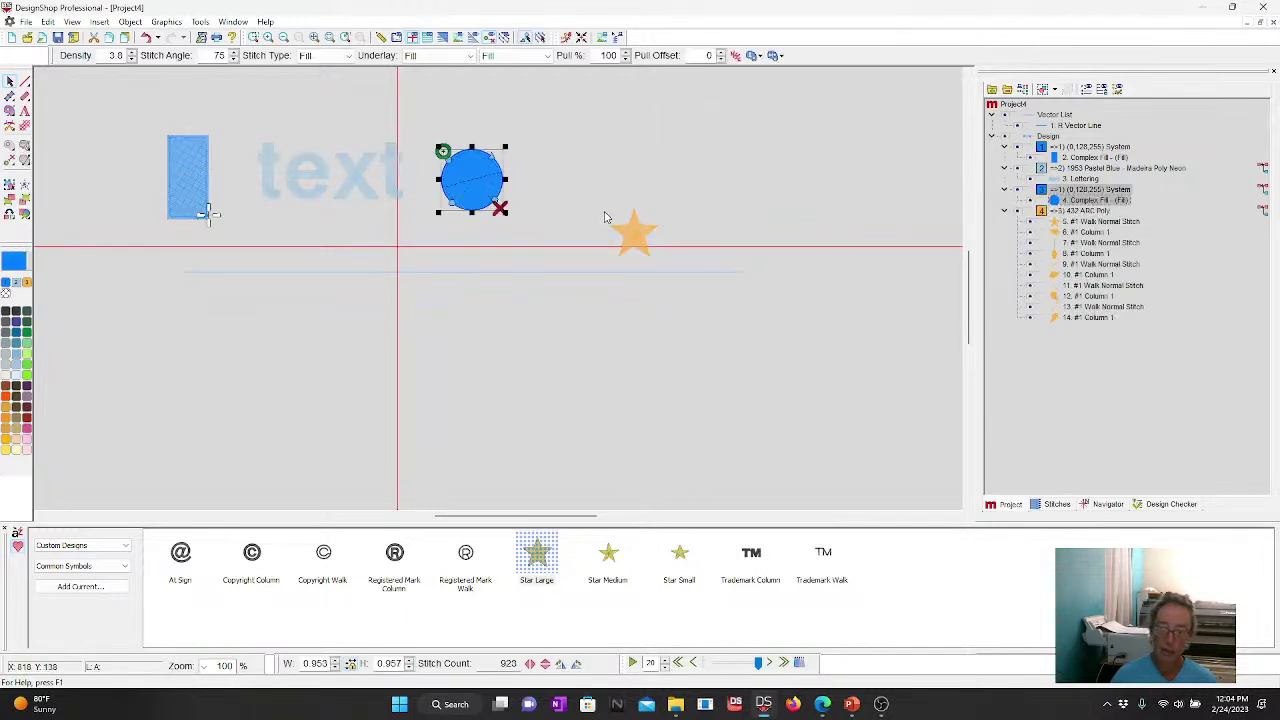
left_click(630, 230)
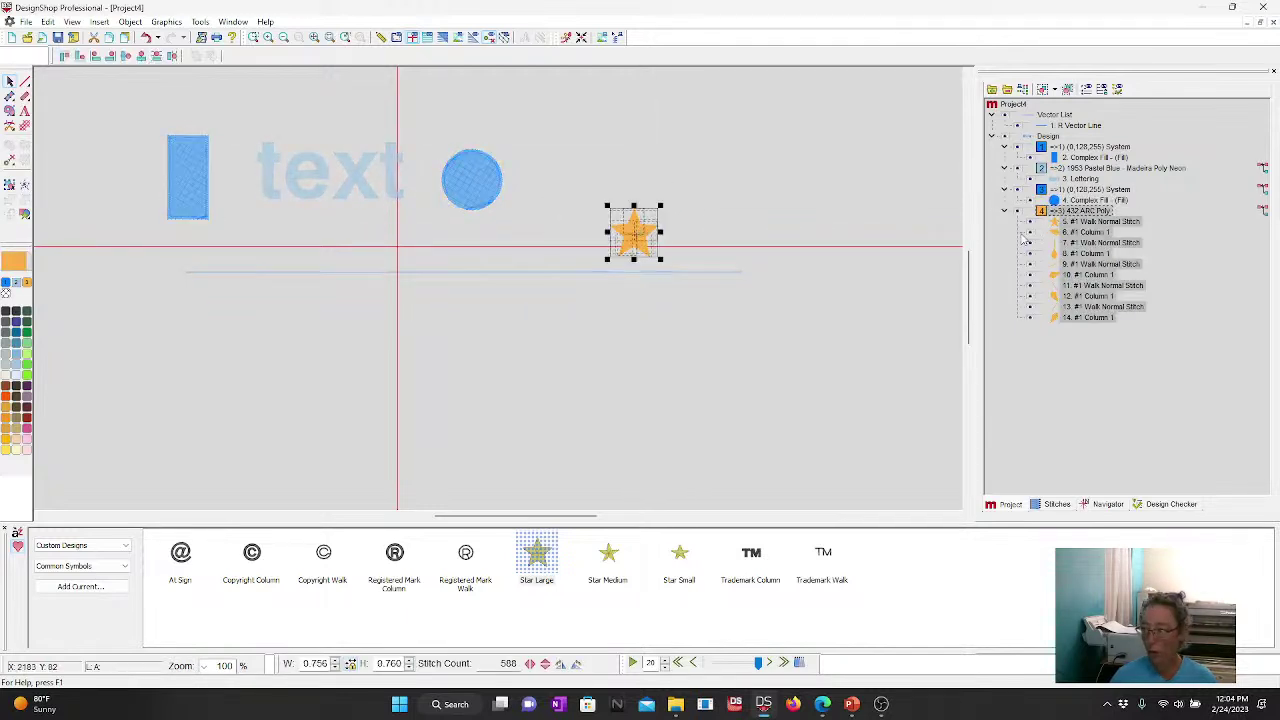
key("ctrl+z")
key("ctrl+z")
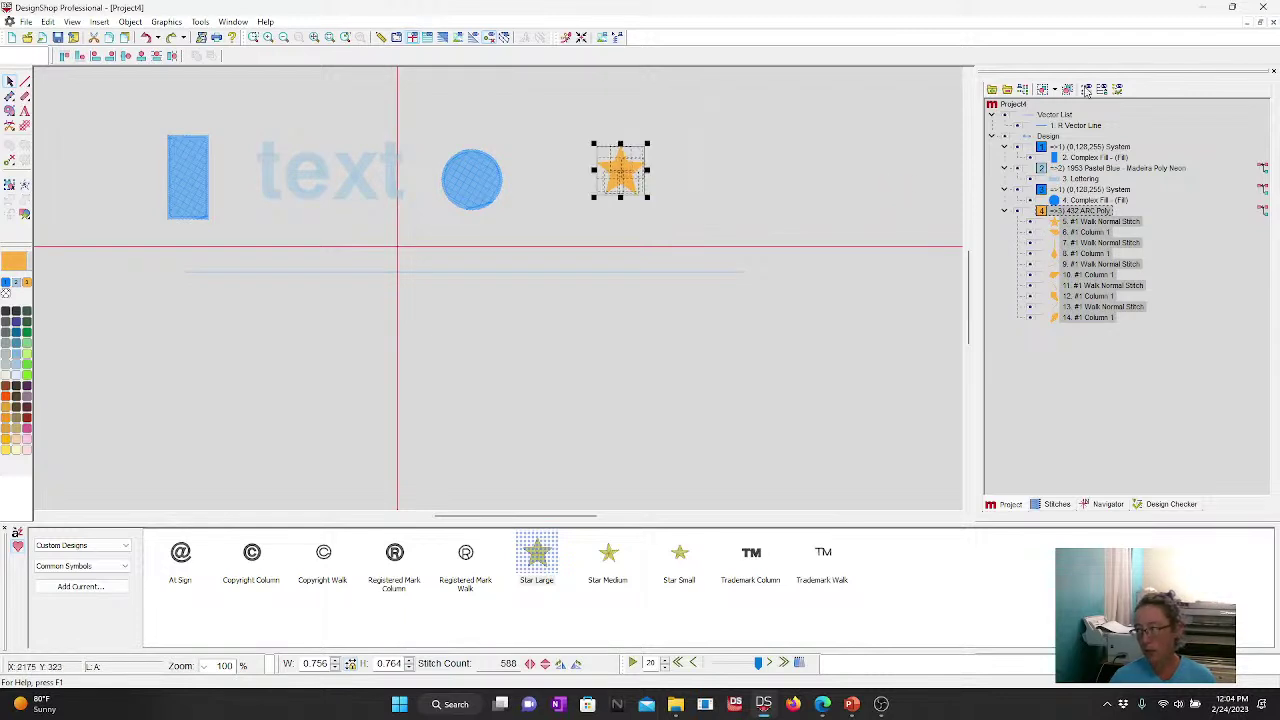
Step: Ungroup the star and select one of its column elements on its own
left_click(1066, 90)
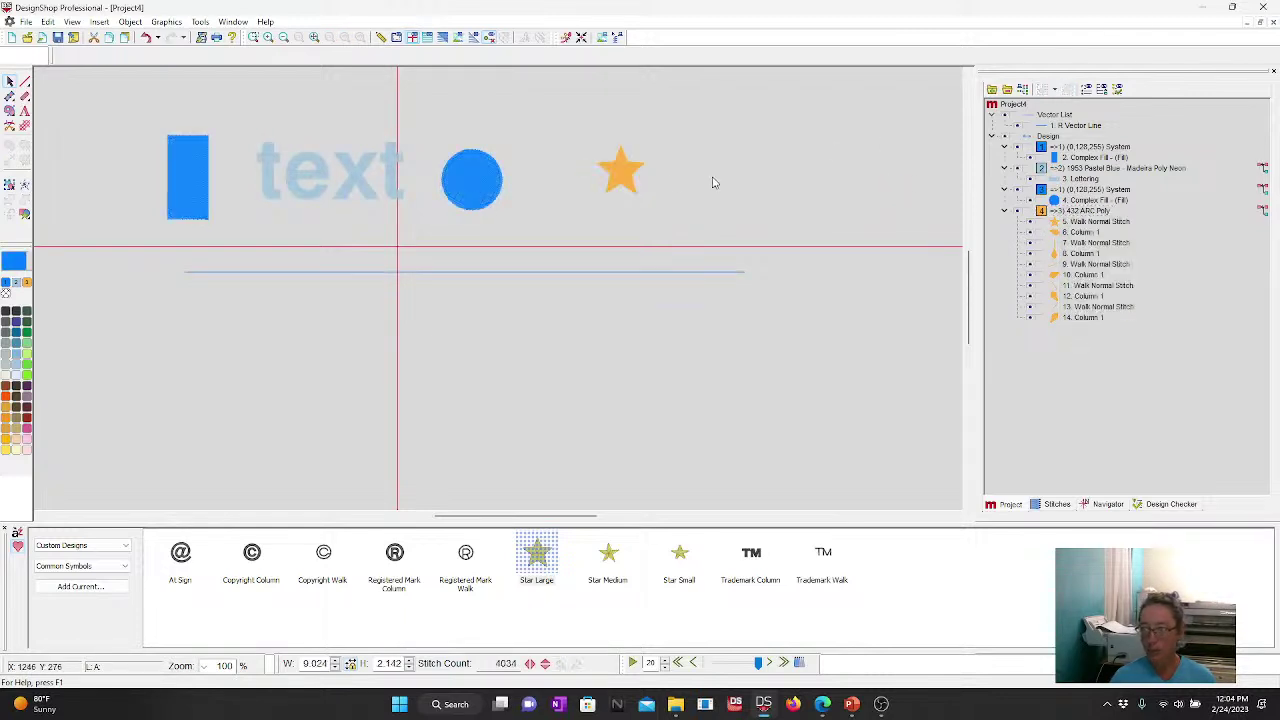
left_click(620, 172)
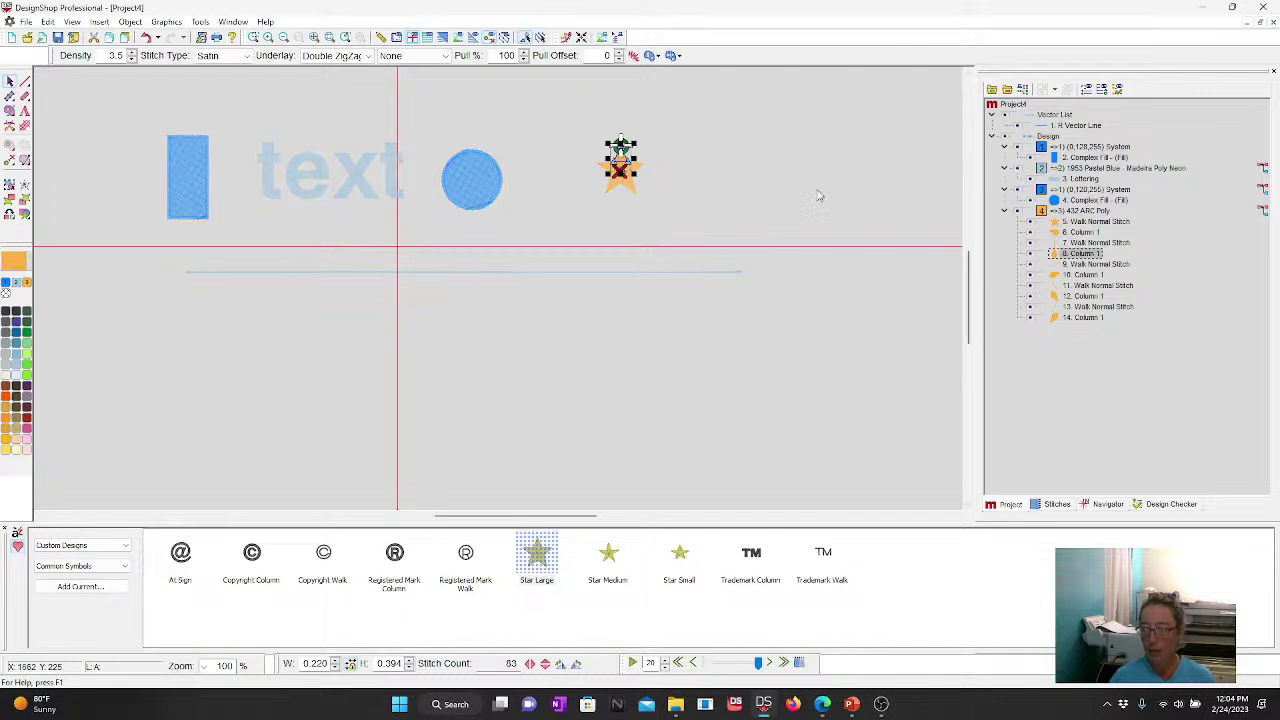
left_click(757, 202)
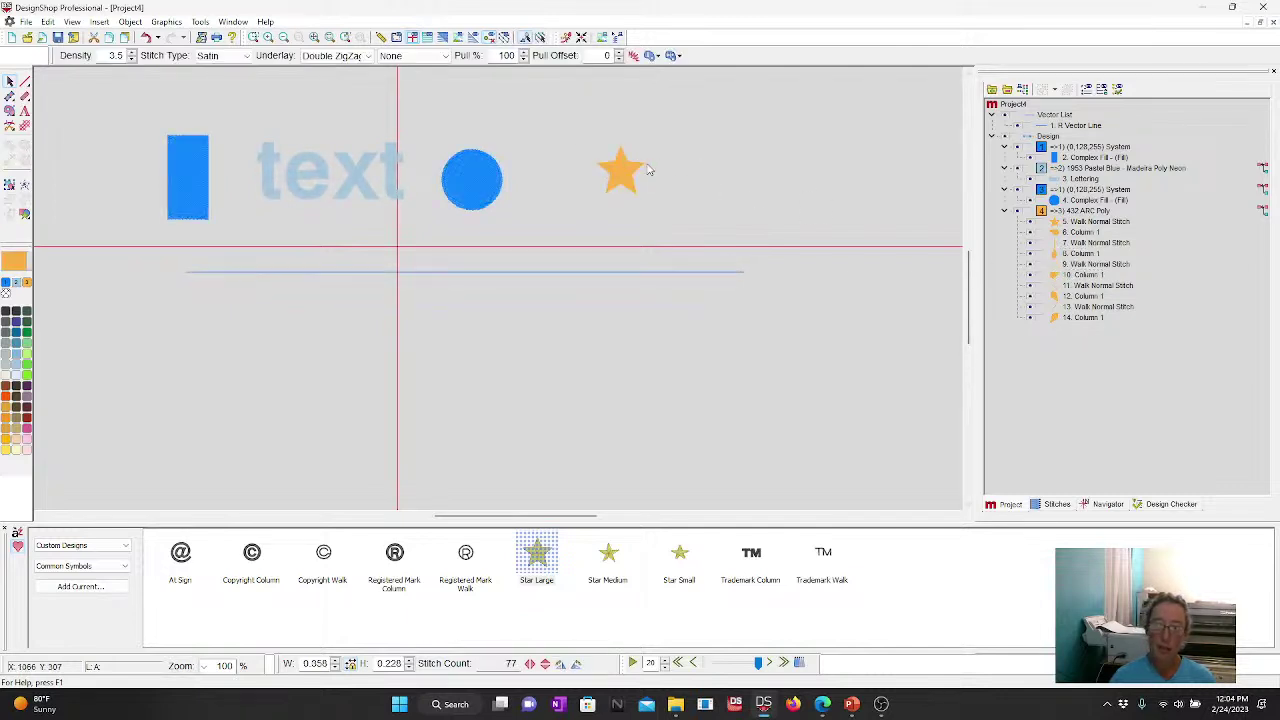
Step: Select all elements under the 432 ARC Poly colour and group the star again
left_click(1080, 210)
left_click(1066, 90)
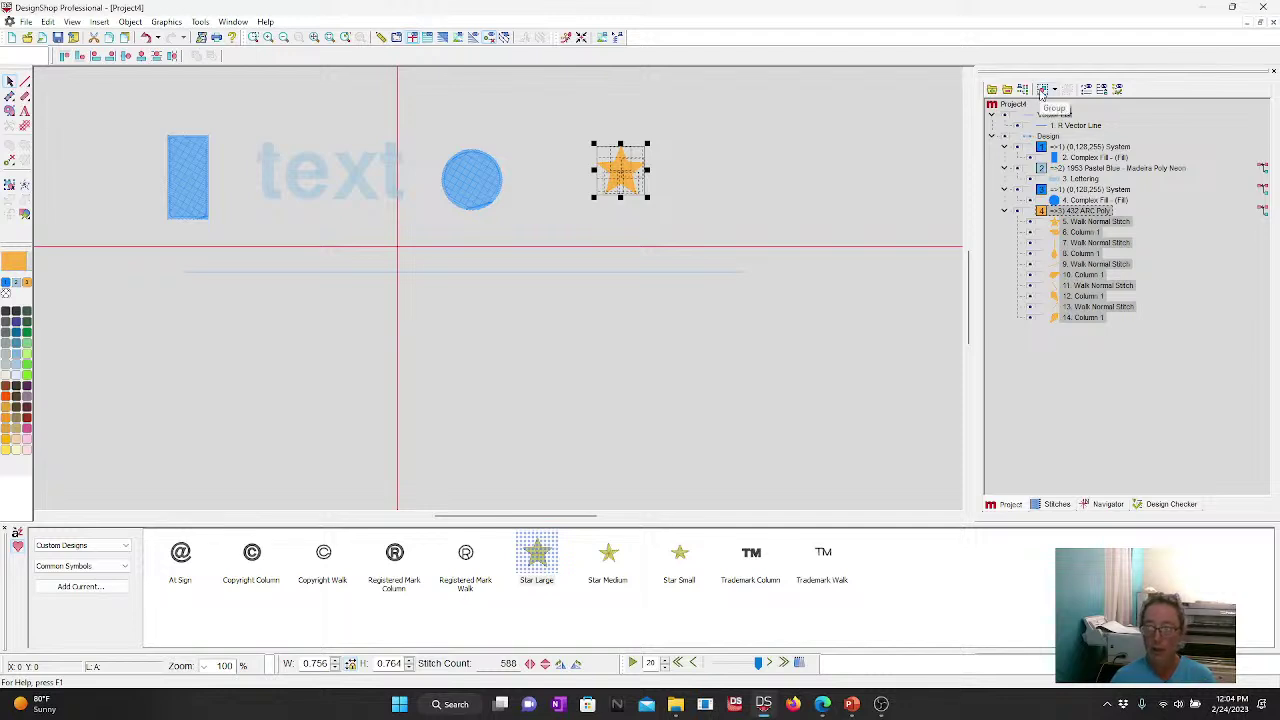
left_click(1042, 89)
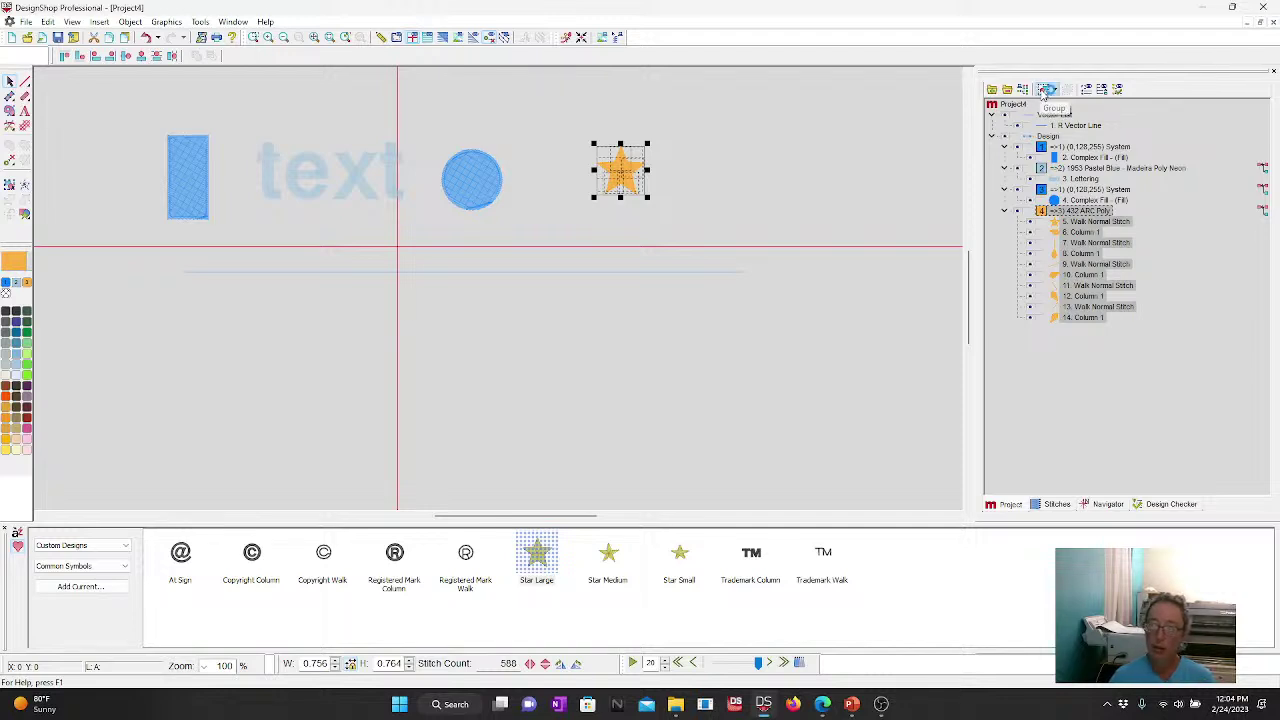
Step: Select the rectangle, text, circle and grouped star together and move them slightly to the right
left_click(798, 180)
left_click(614, 180)
left_click_drag(86, 106, 722, 251)
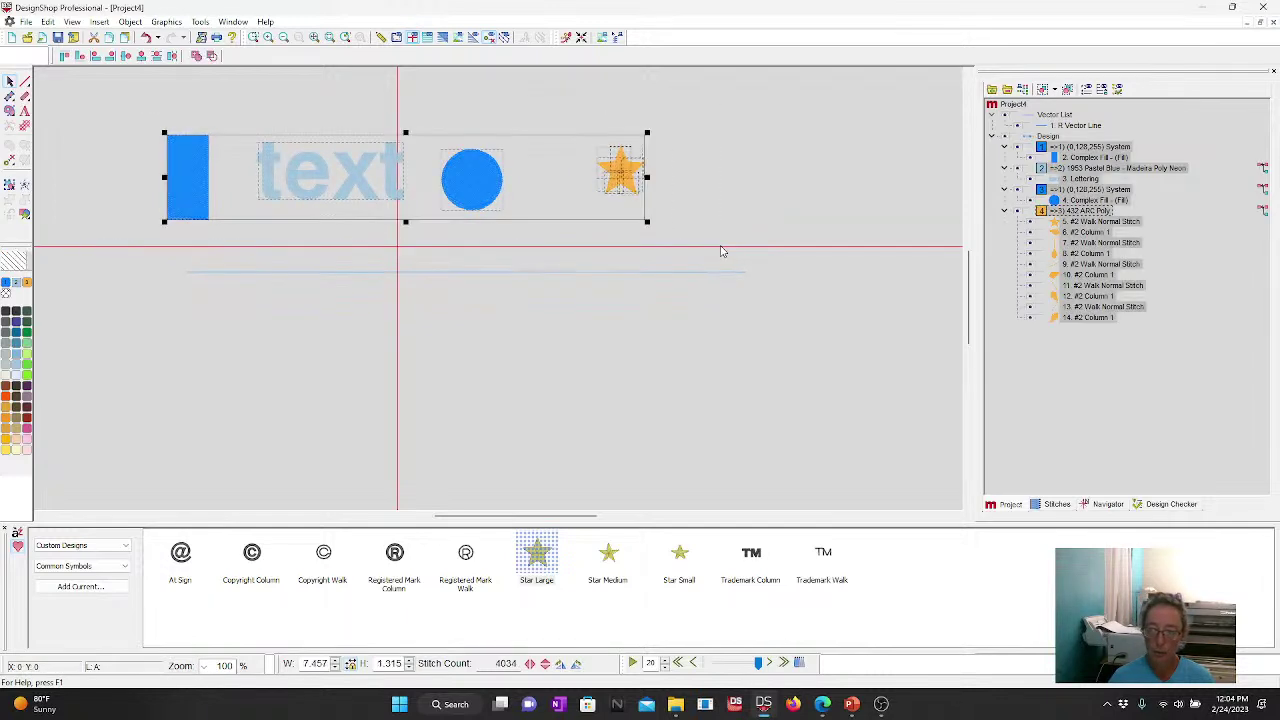
left_click_drag(296, 191, 360, 195)
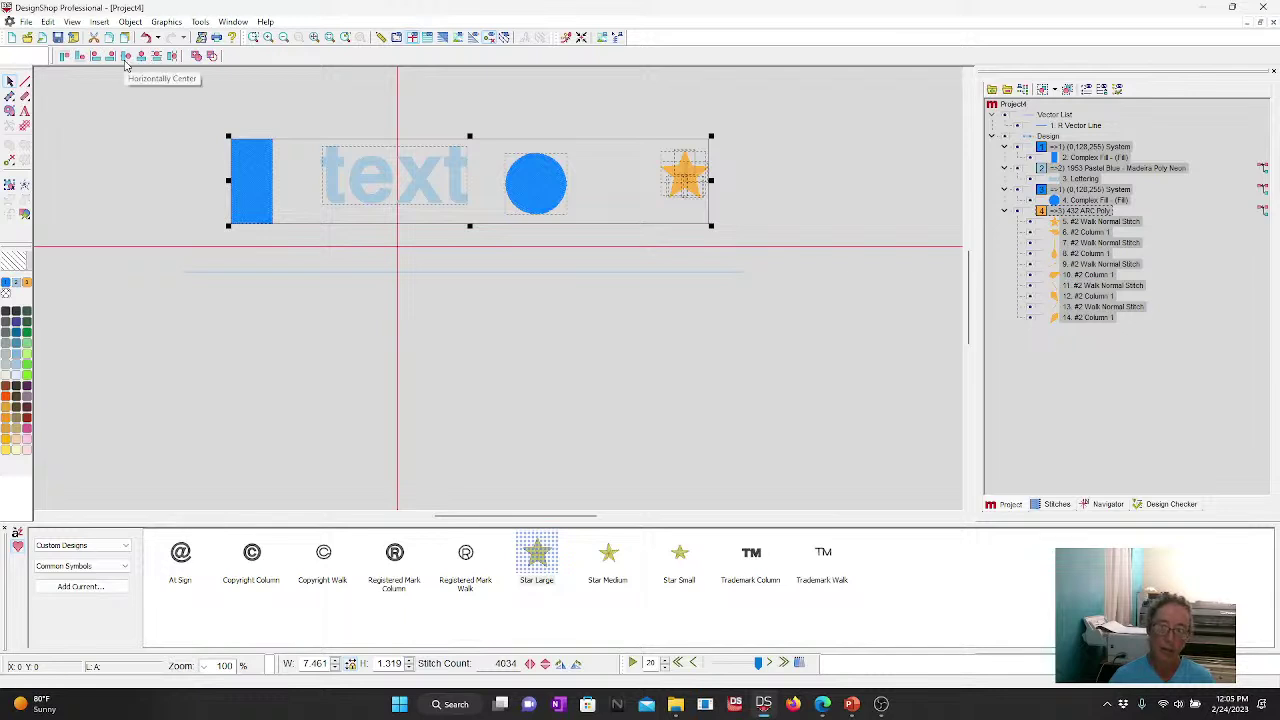
Step: Align the four selected objects with Horizontally Center and space them evenly across the row
left_click(160, 108)
left_click_drag(191, 106, 800, 277)
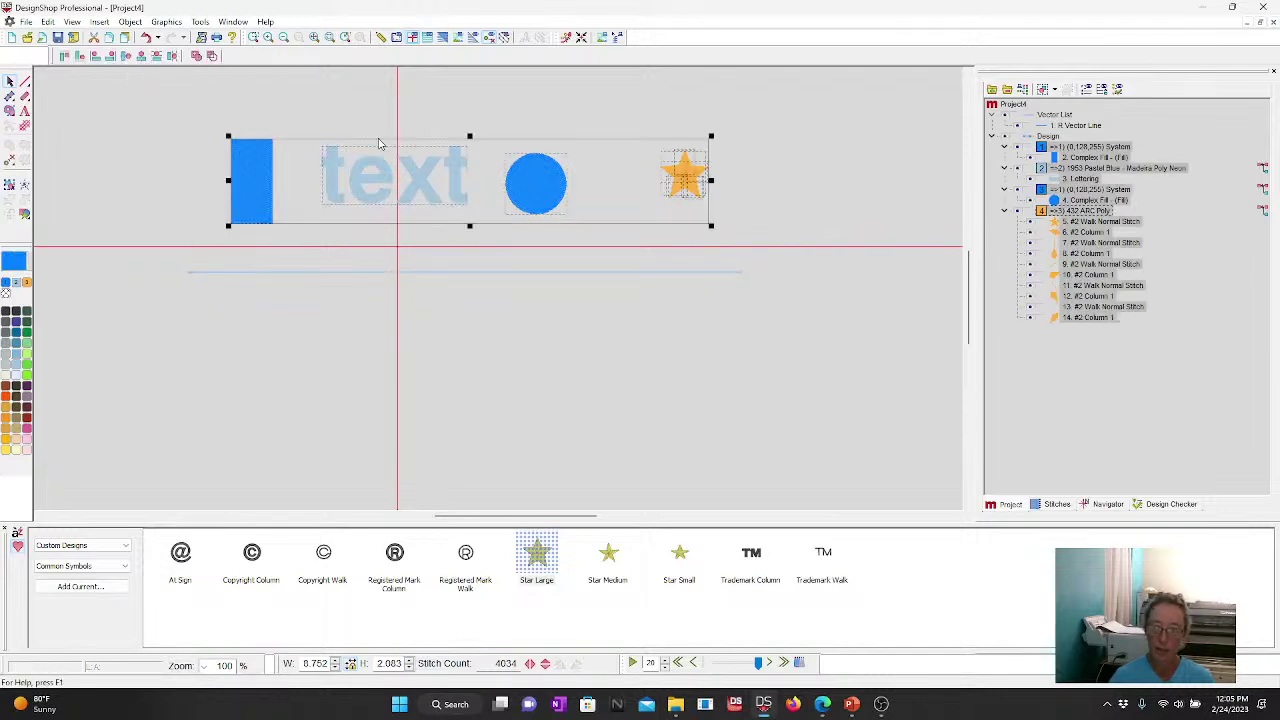
left_click(125, 55)
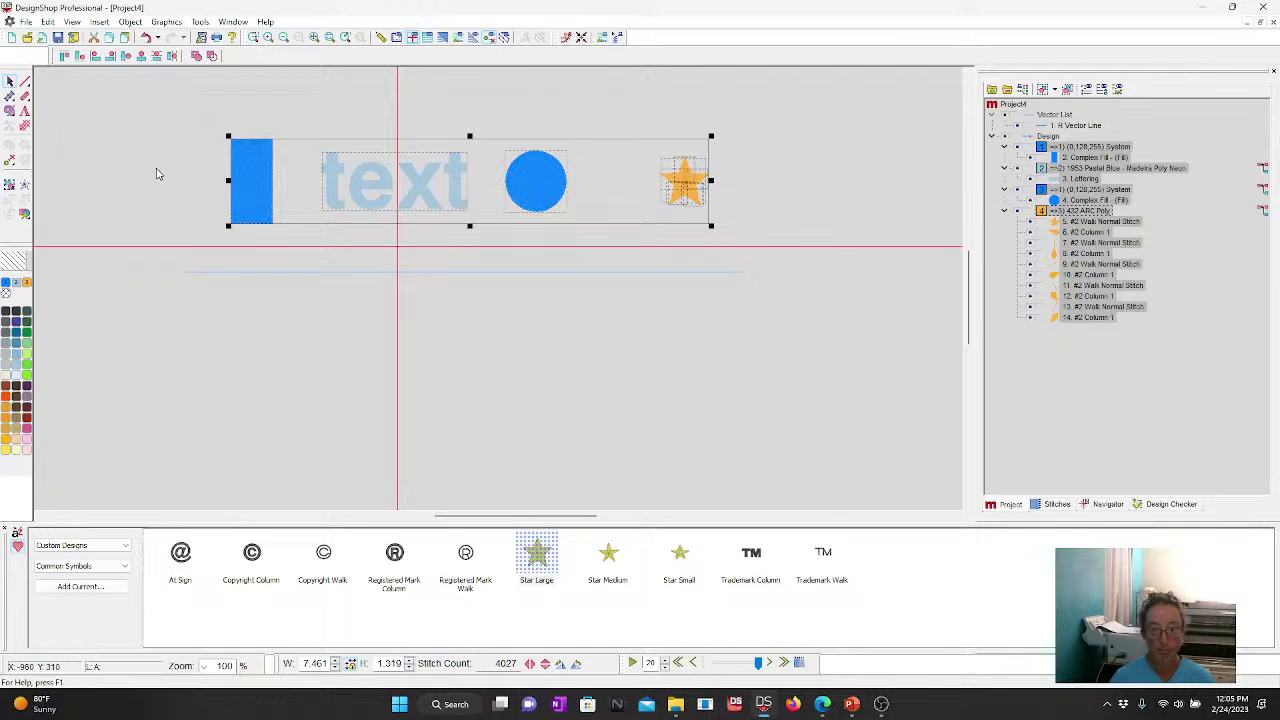
left_click(171, 56)
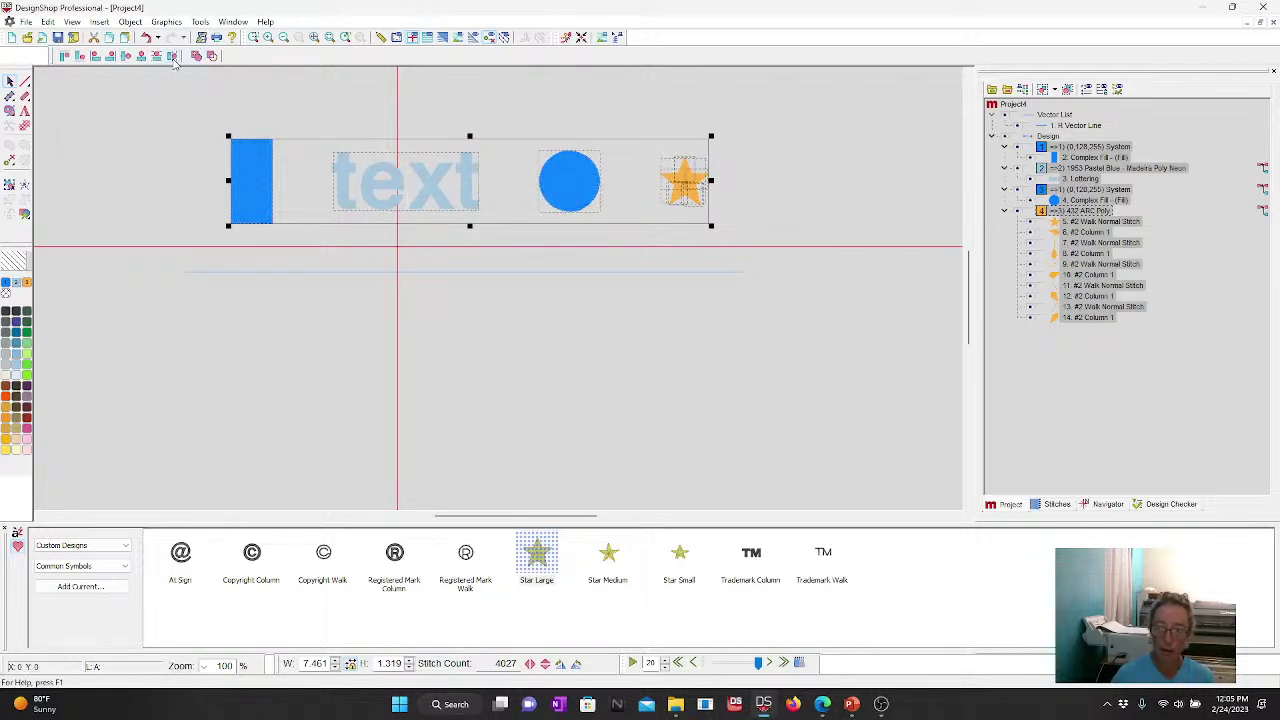
Step: Bottom-align the four objects with the straight vector line, then center the objects and line on a common horizontal axis
left_click_drag(143, 125, 762, 300)
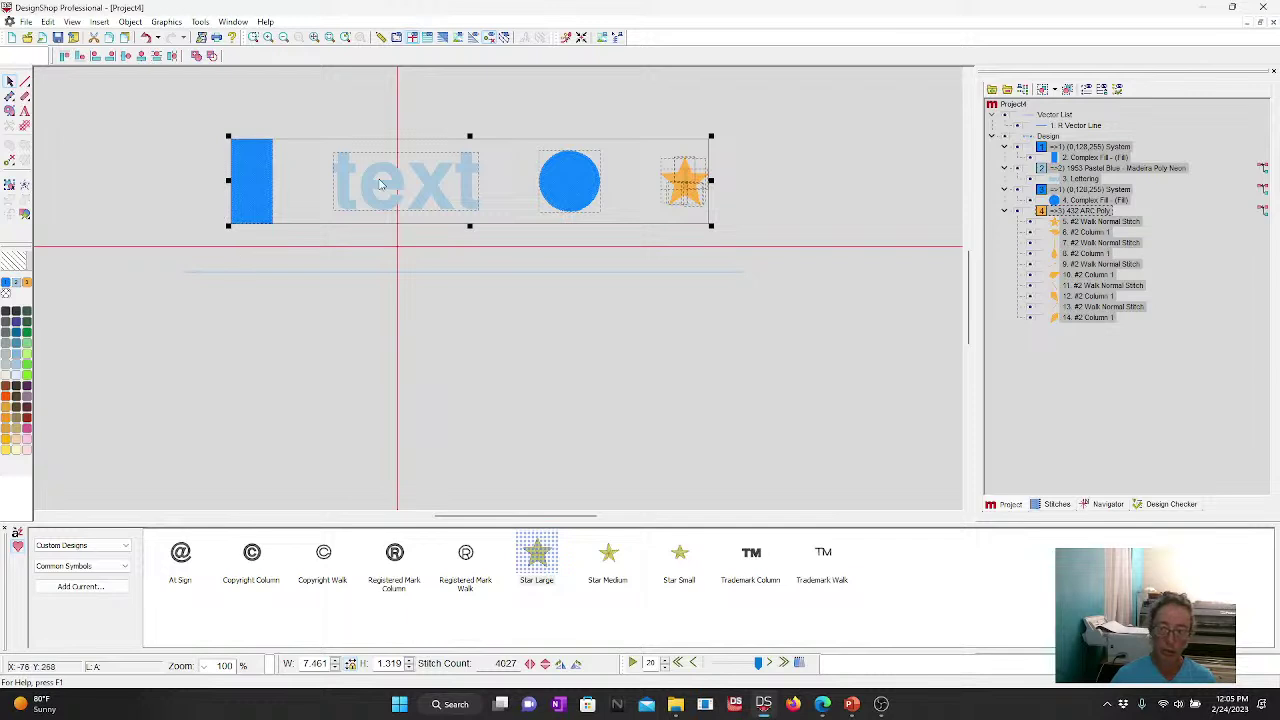
left_click(401, 279, "shift")
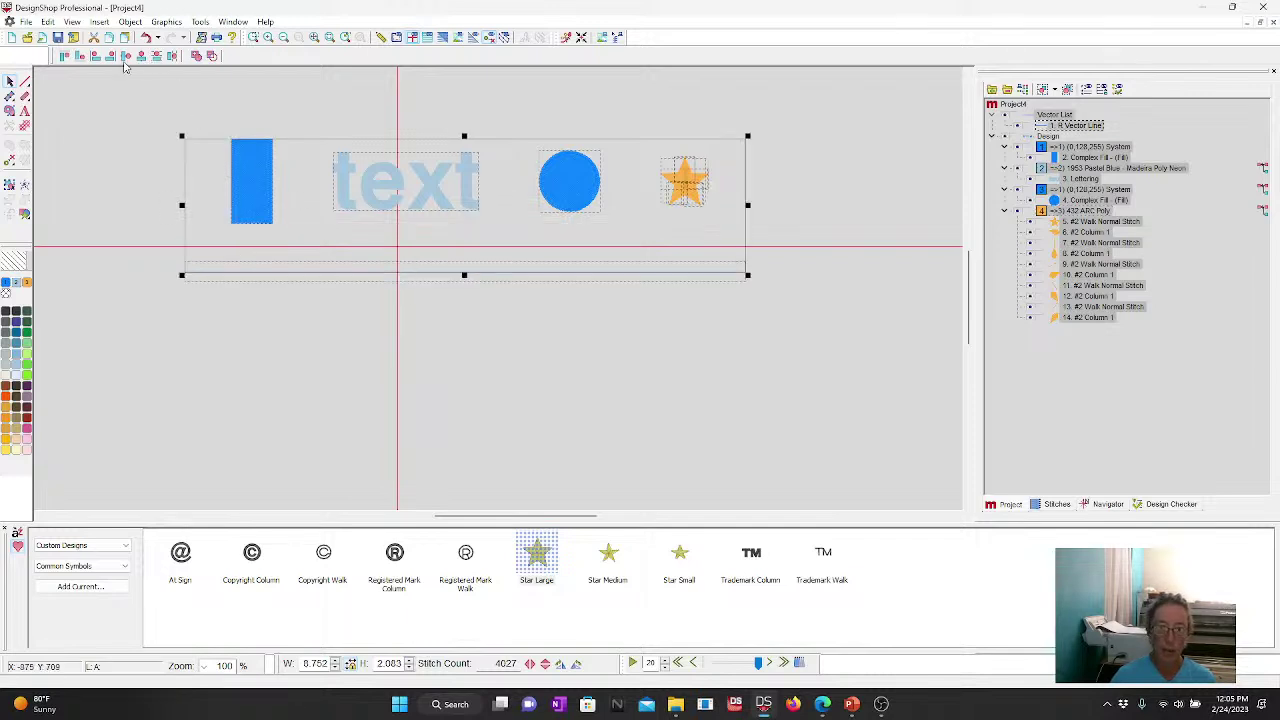
left_click_drag(92, 90, 876, 353)
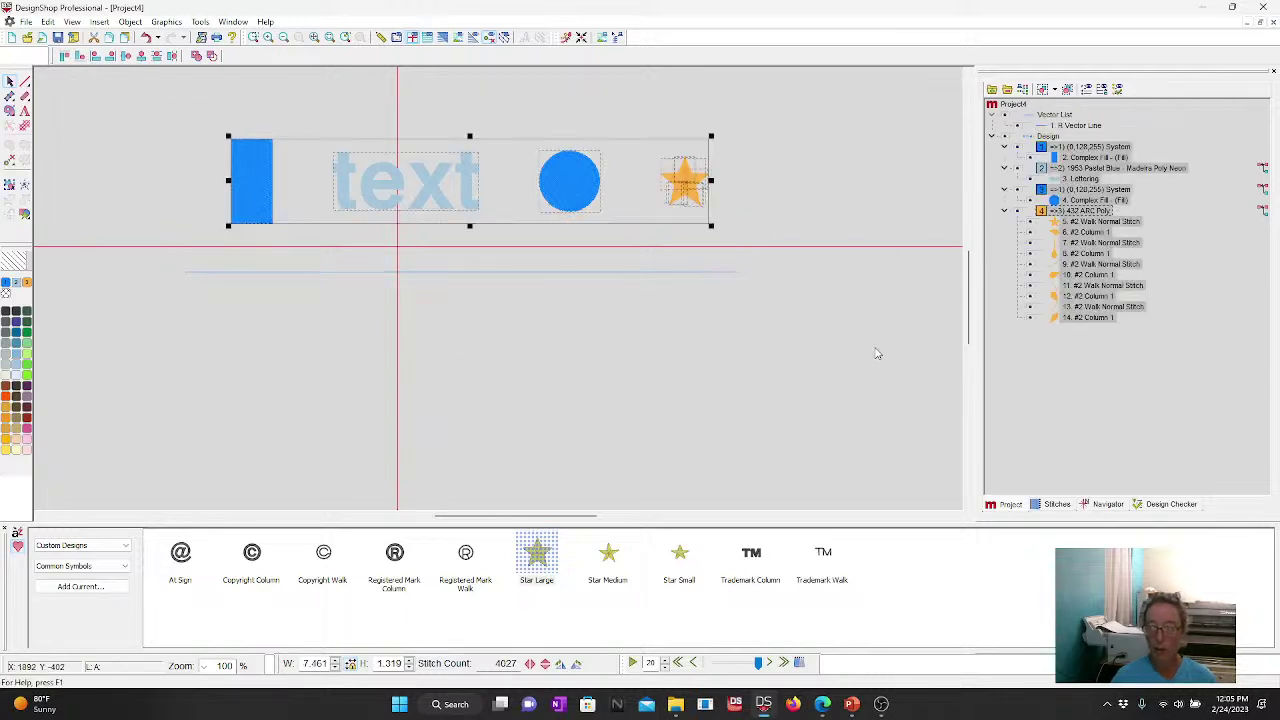
left_click(611, 277, "shift")
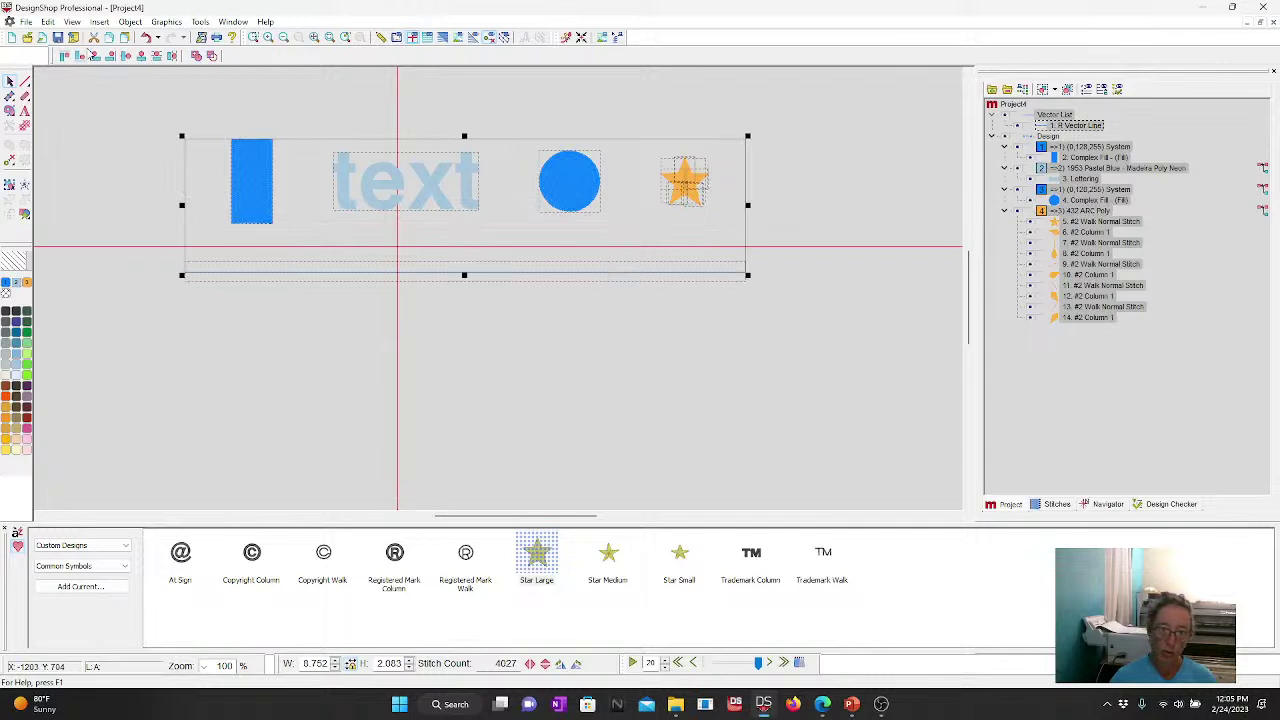
left_click(81, 56)
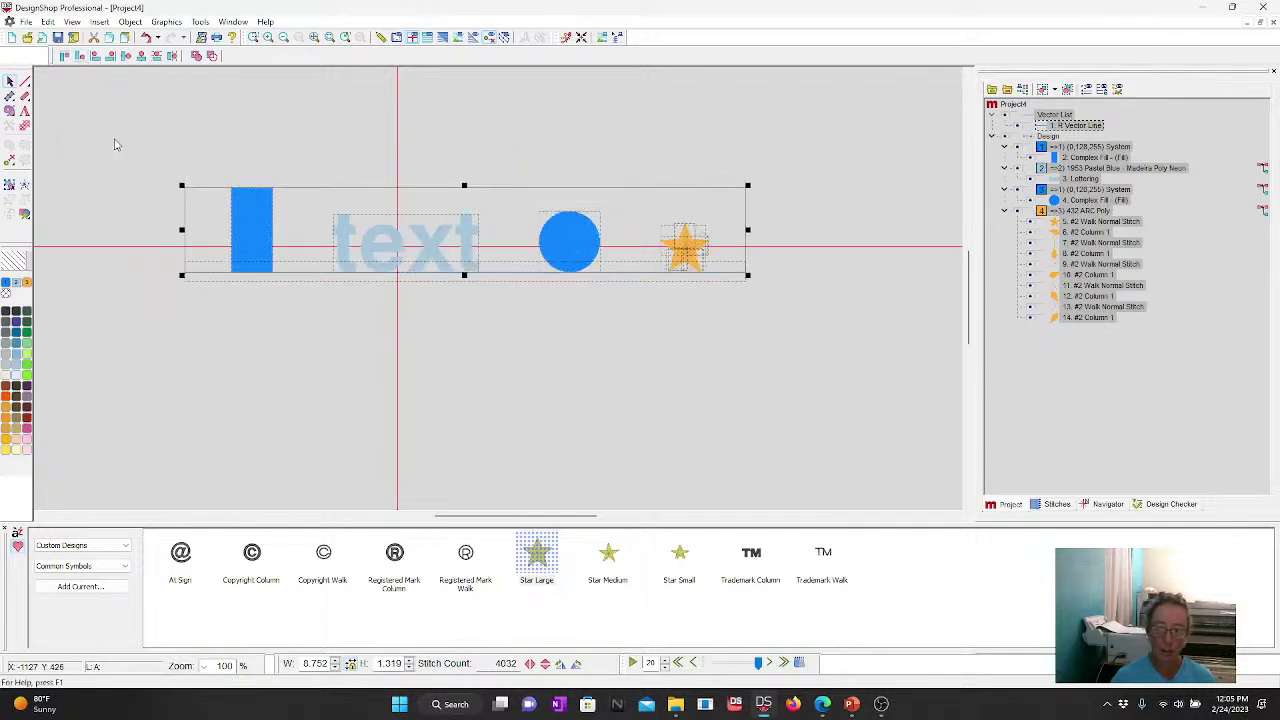
left_click(125, 56)
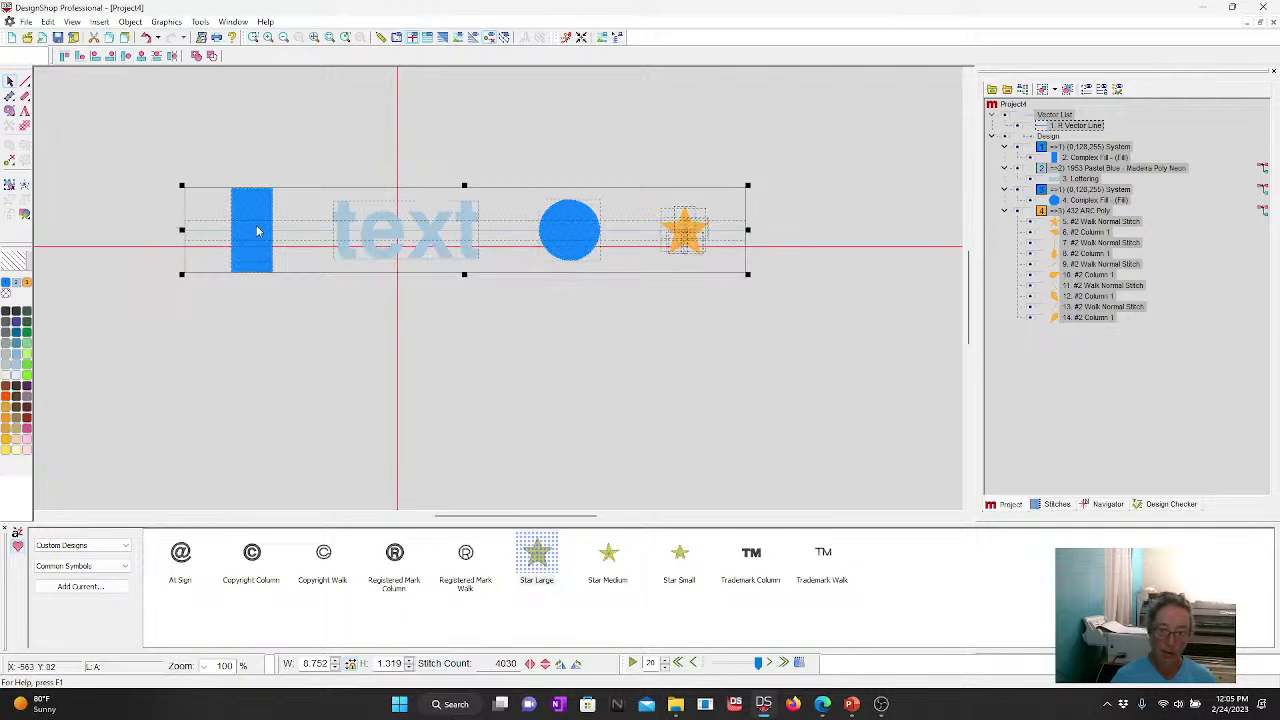
left_click(676, 161)
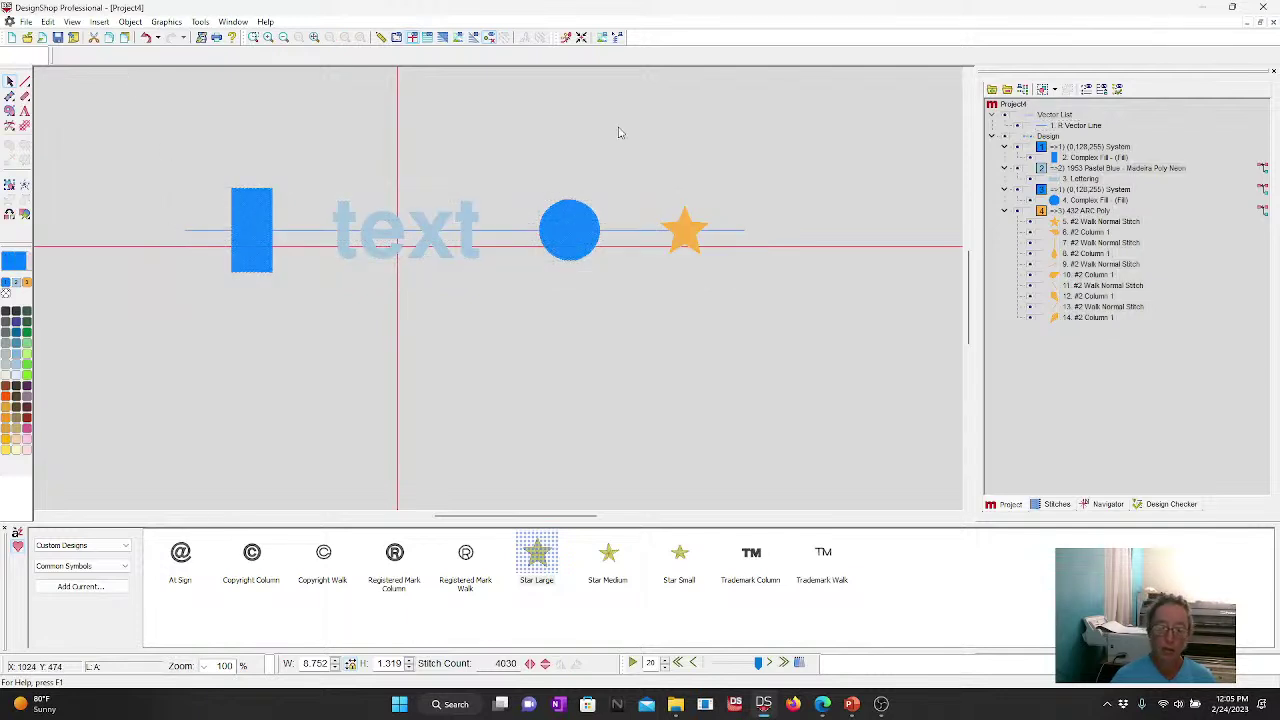
Step: Bend the middle of the straight vector line downward to form a wide arc beneath the objects
left_click(242, 248)
left_click(580, 245)
left_click(688, 232)
left_click(730, 244)
left_click(727, 238)
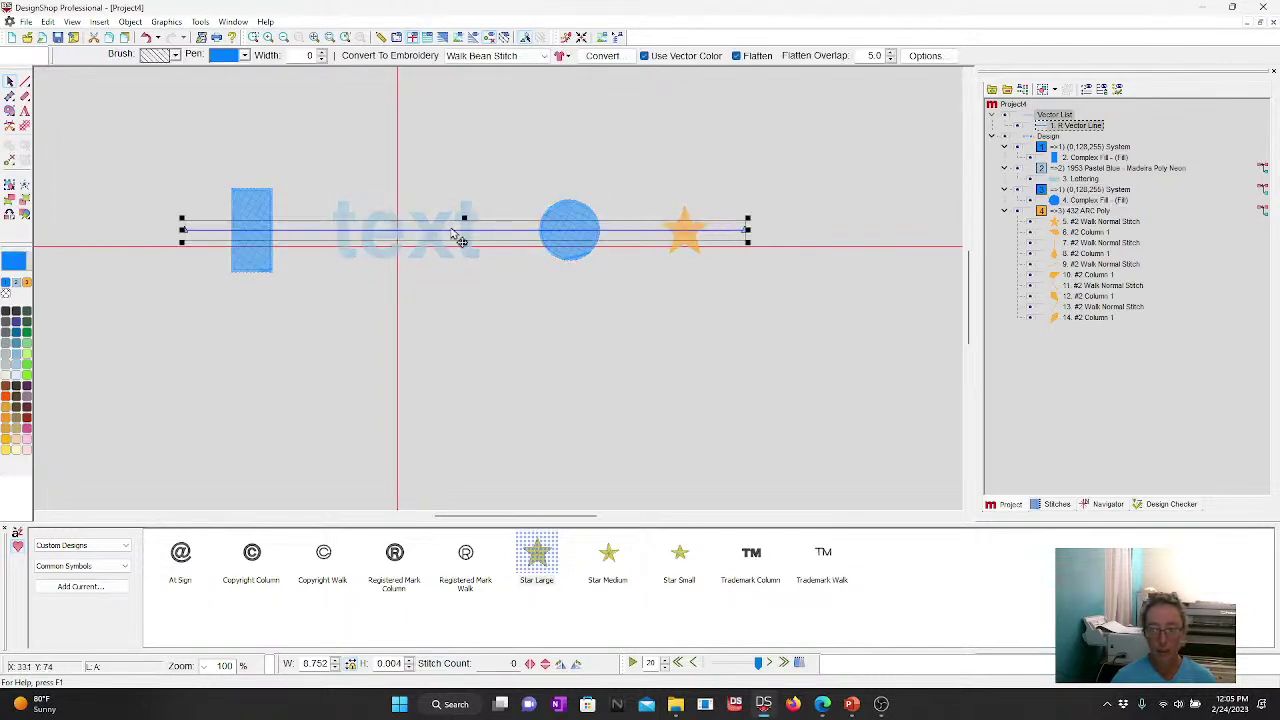
left_click_drag(464, 237, 488, 380)
left_click(838, 380)
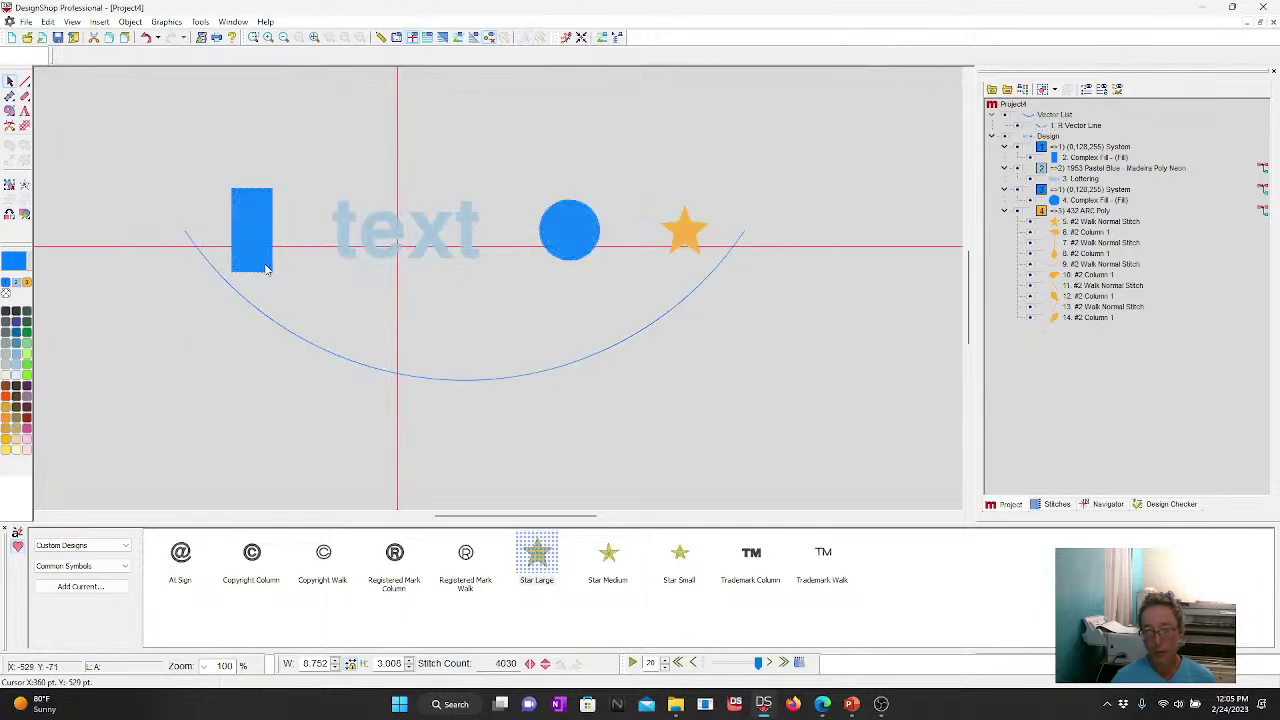
Step: Select the four objects together with the arc and align them all to its bottom edge
left_click(397, 250)
left_click_drag(144, 148, 815, 424)
left_click(558, 374, "shift")
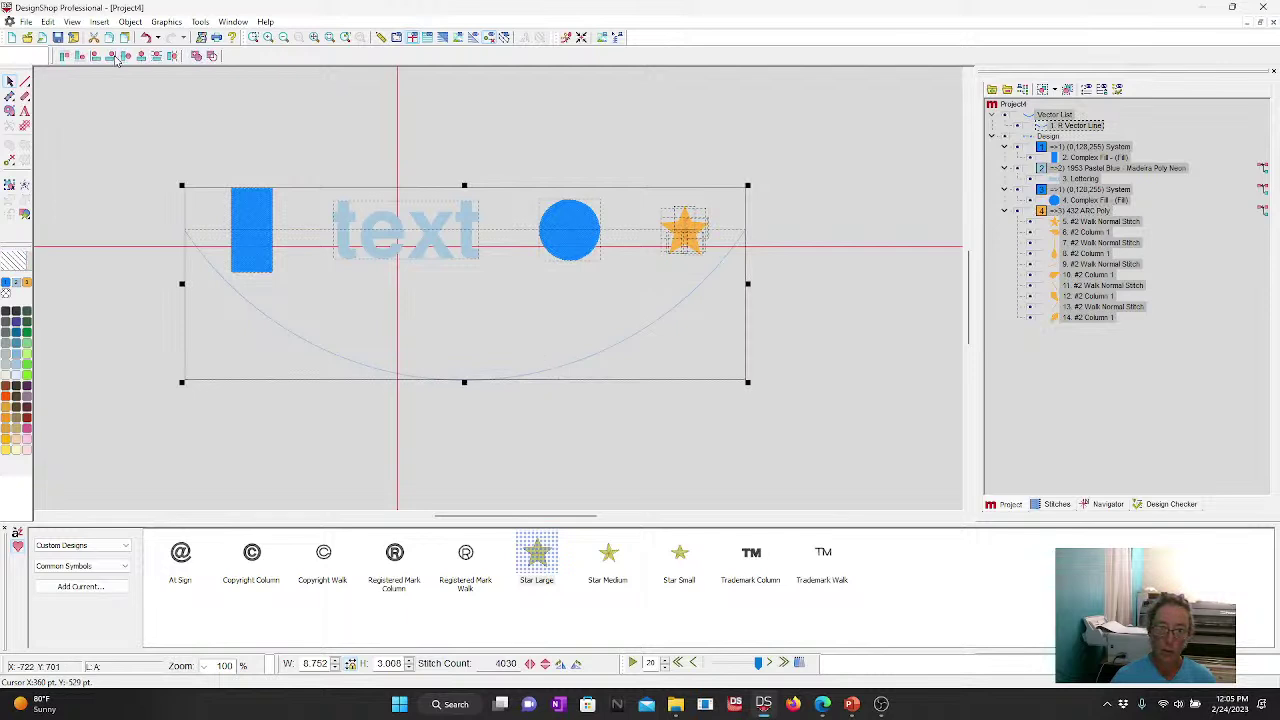
left_click(84, 57)
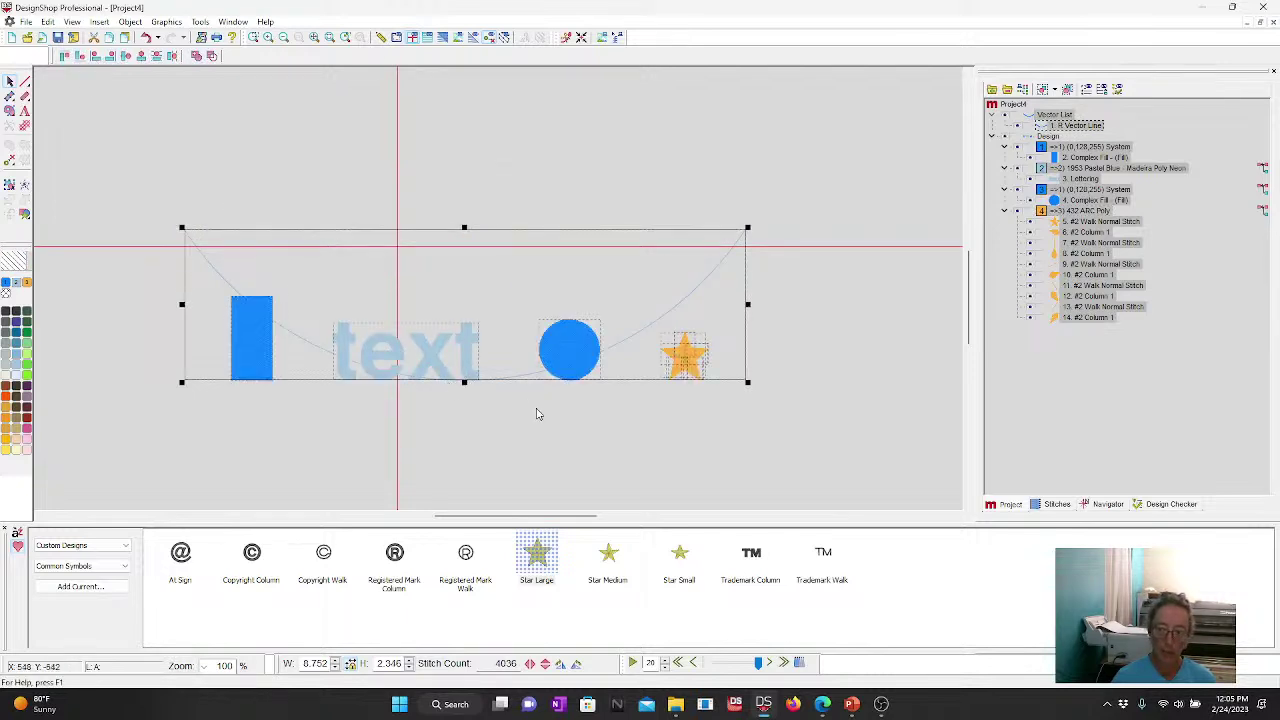
left_click(447, 389)
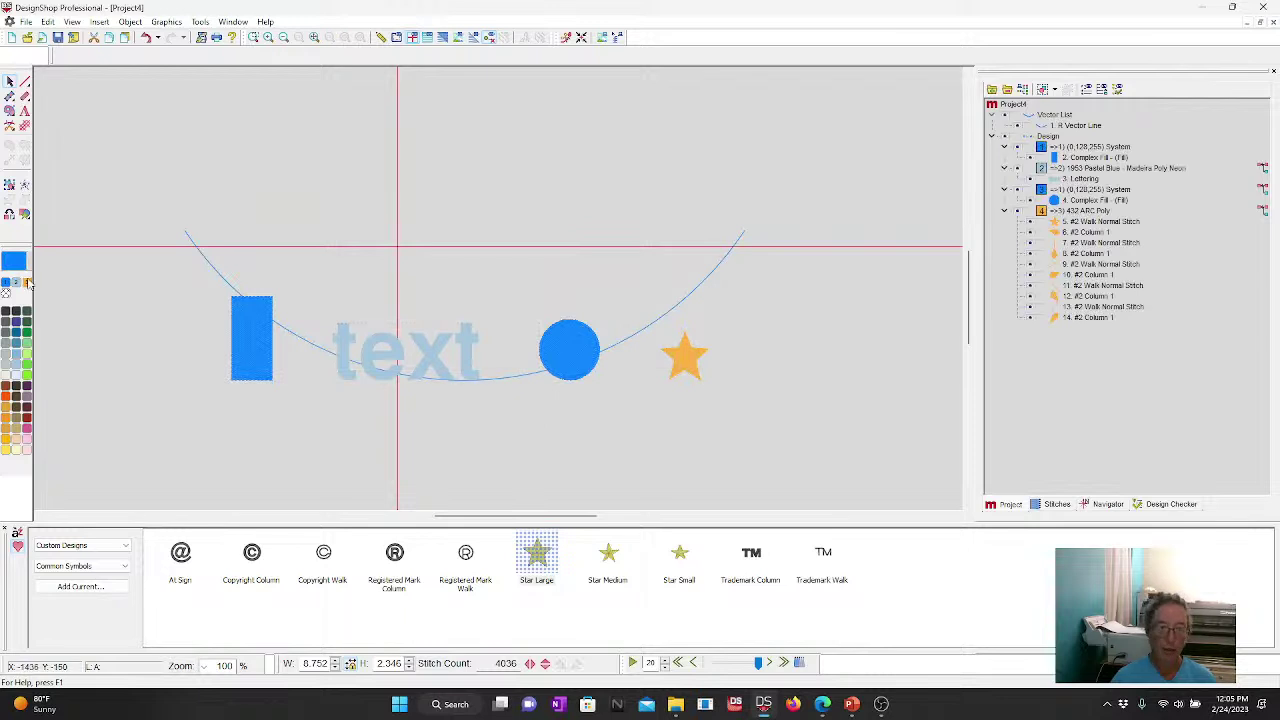
Step: Move the star and the rectangle up individually so that each sits on the arc
left_click(416, 356)
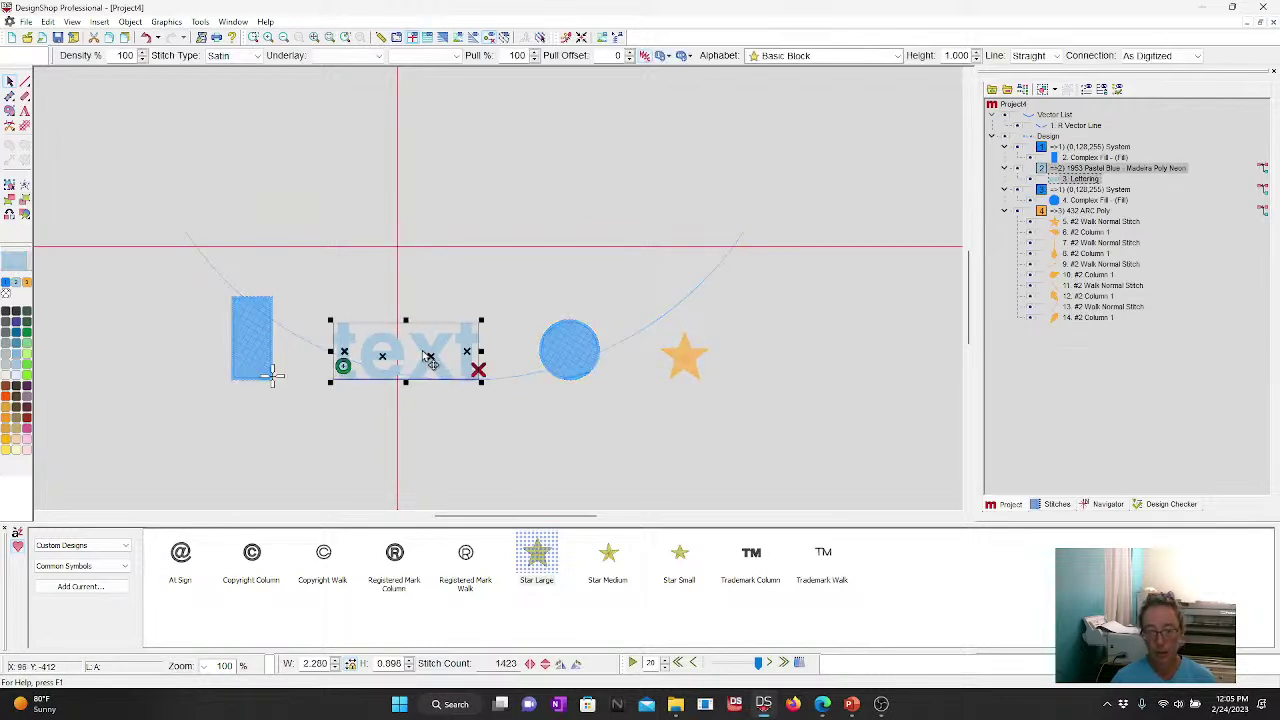
left_click_drag(688, 362, 682, 298)
left_click_drag(251, 346, 252, 304)
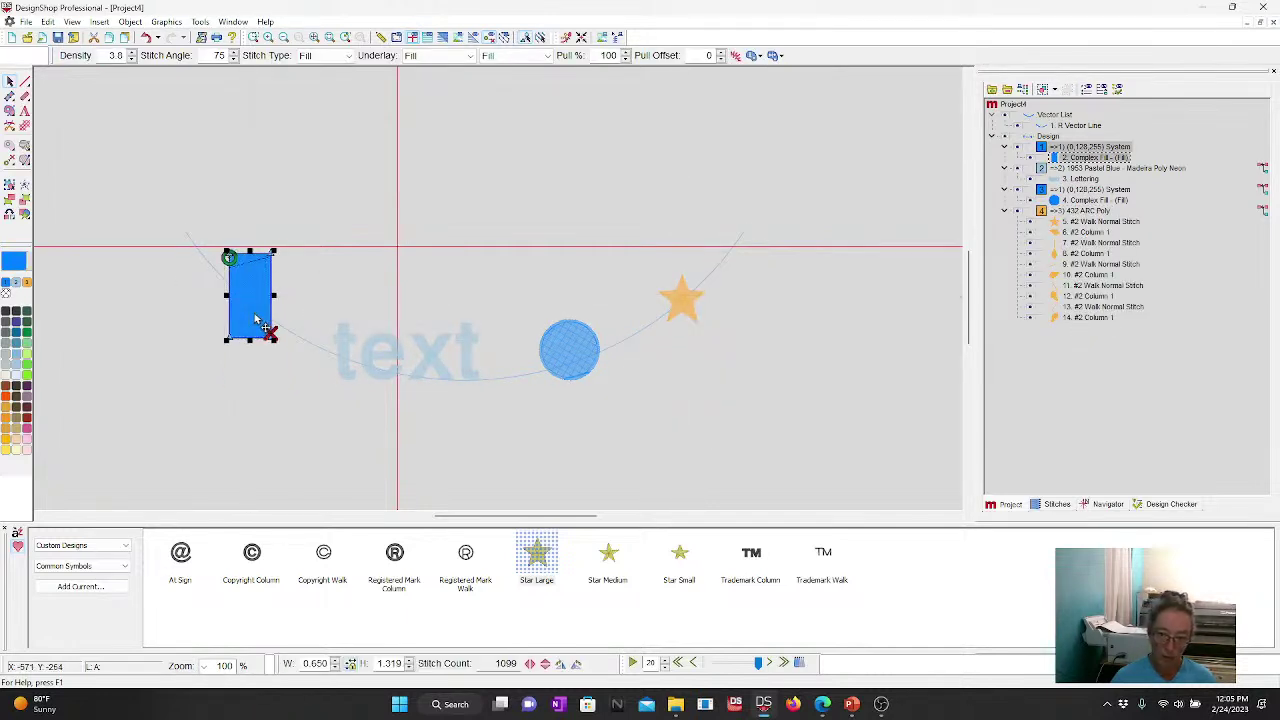
left_click(171, 139)
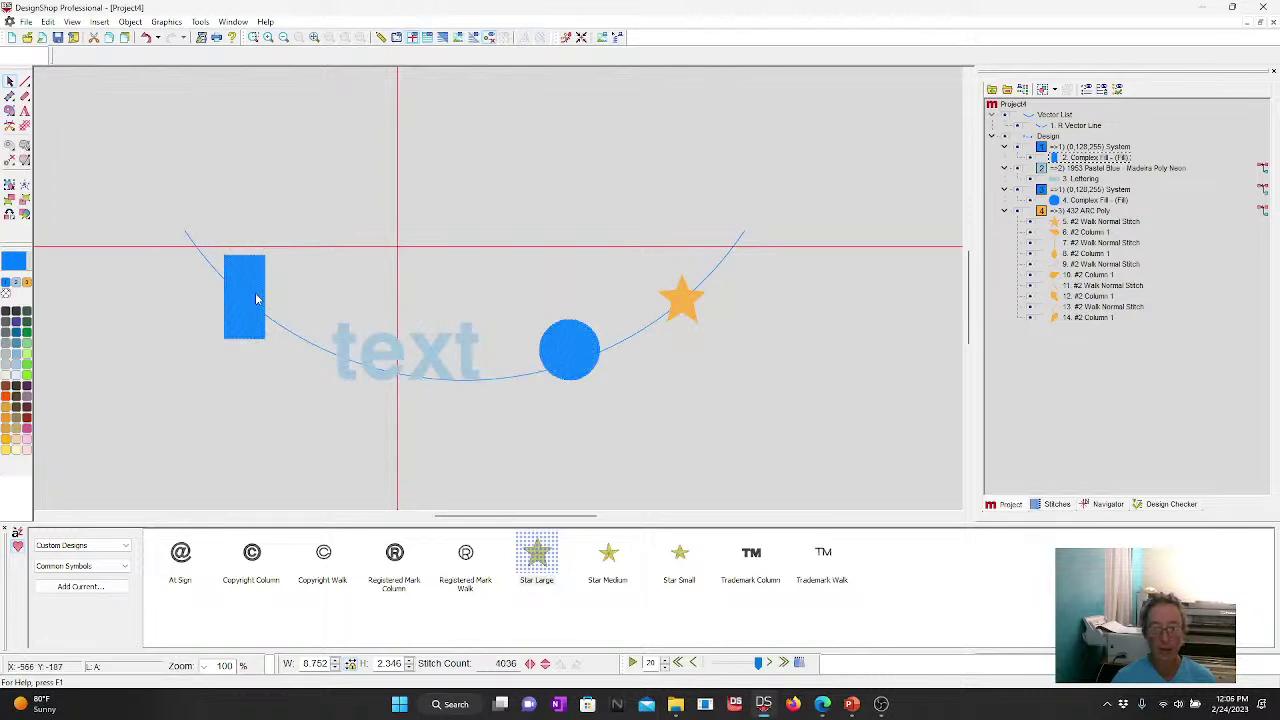
left_click(255, 298)
Step: Delete the arc line from the design
left_click(351, 371)
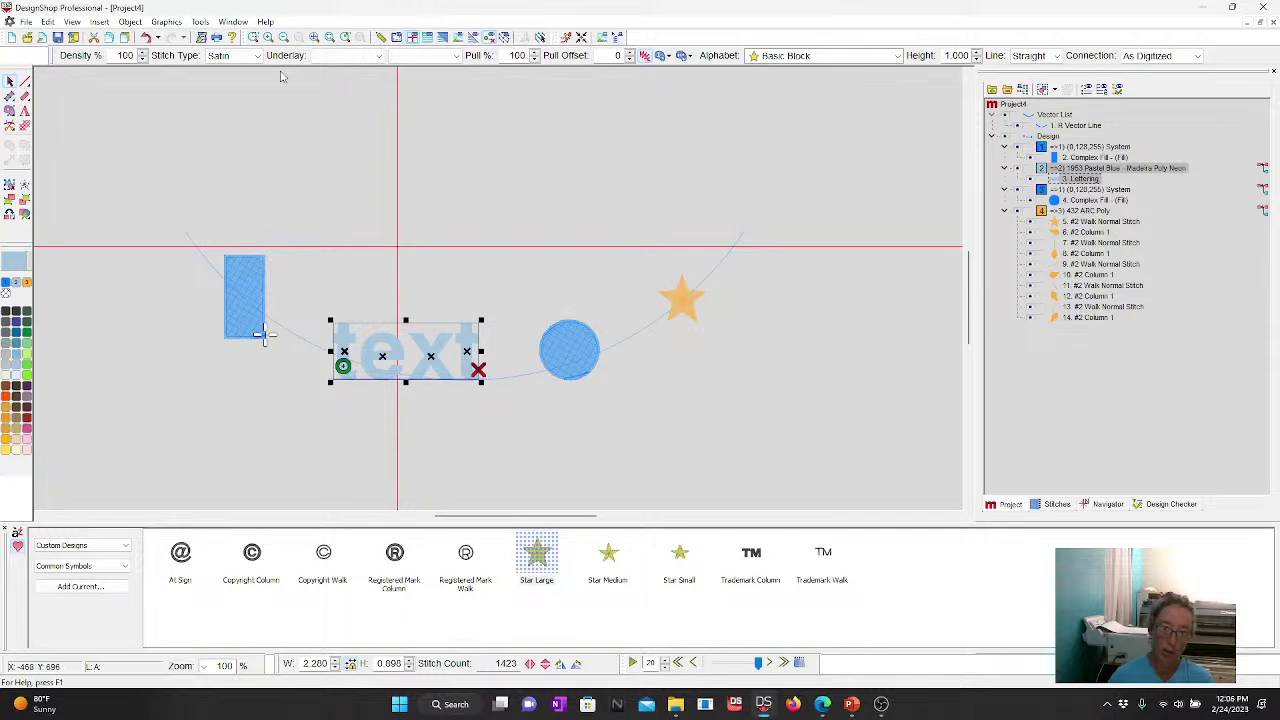
left_click(314, 37)
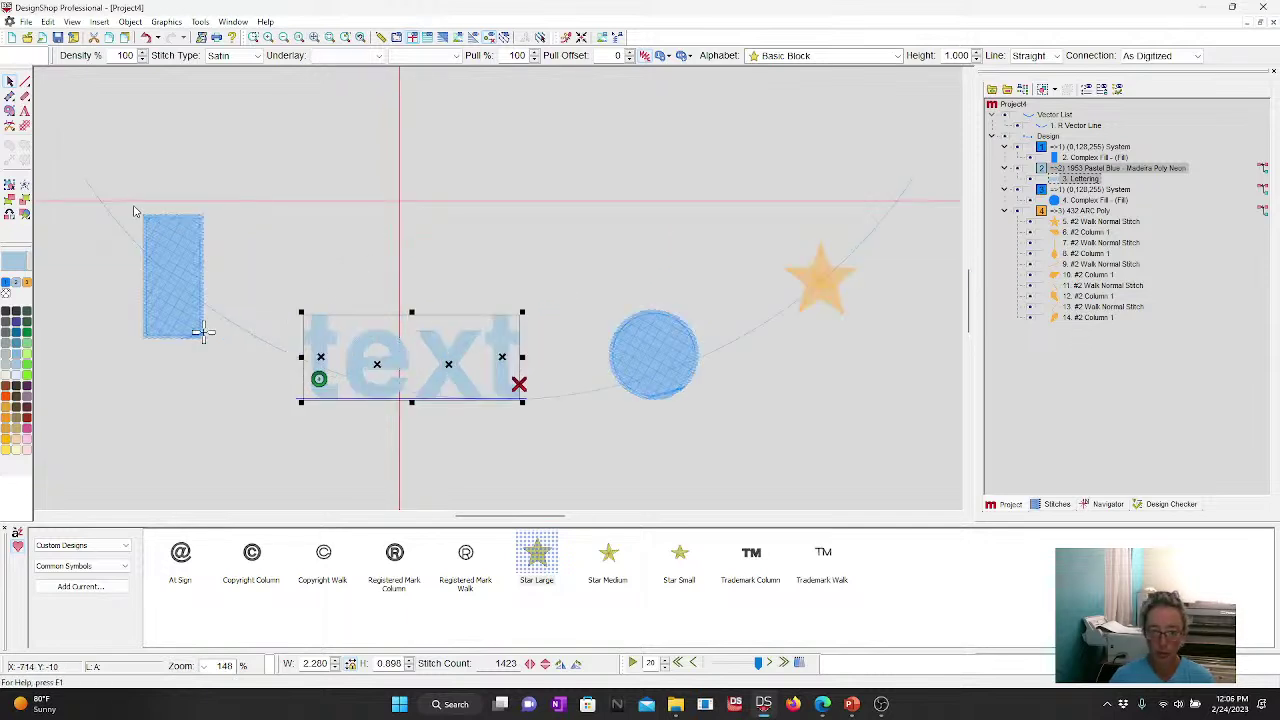
left_click(286, 38)
left_click(286, 38)
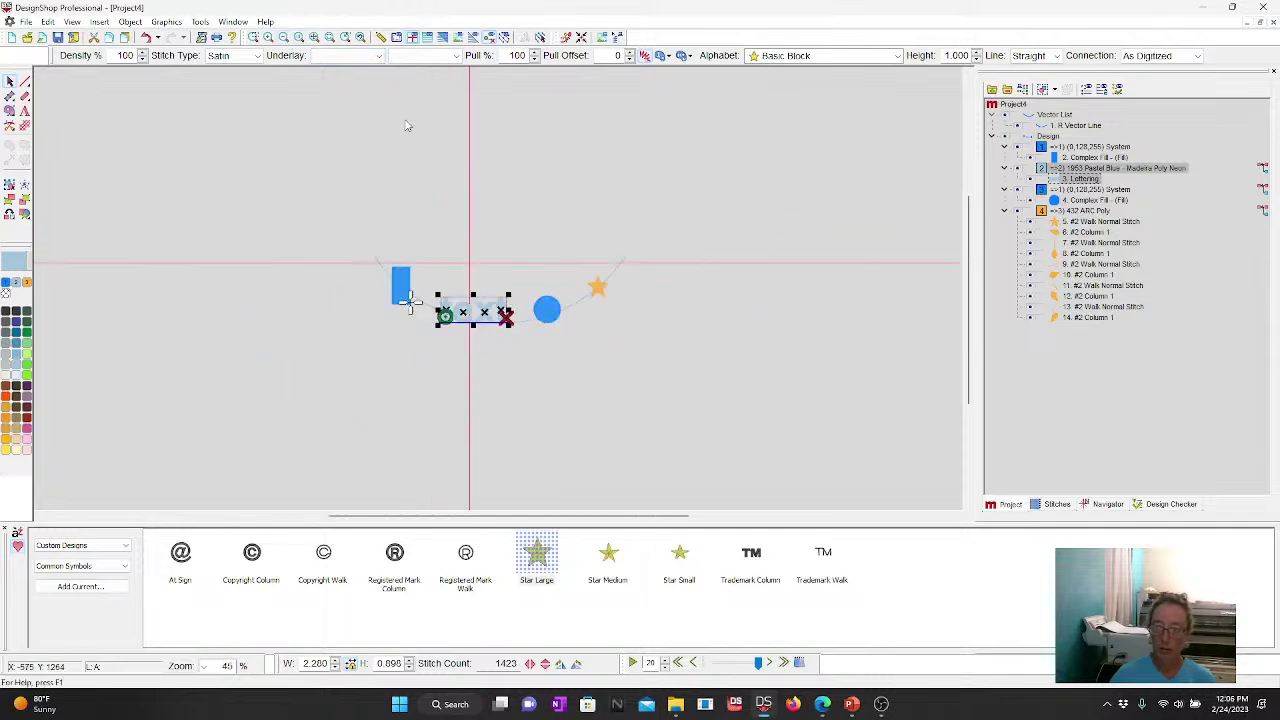
left_click(580, 303)
key("Delete")
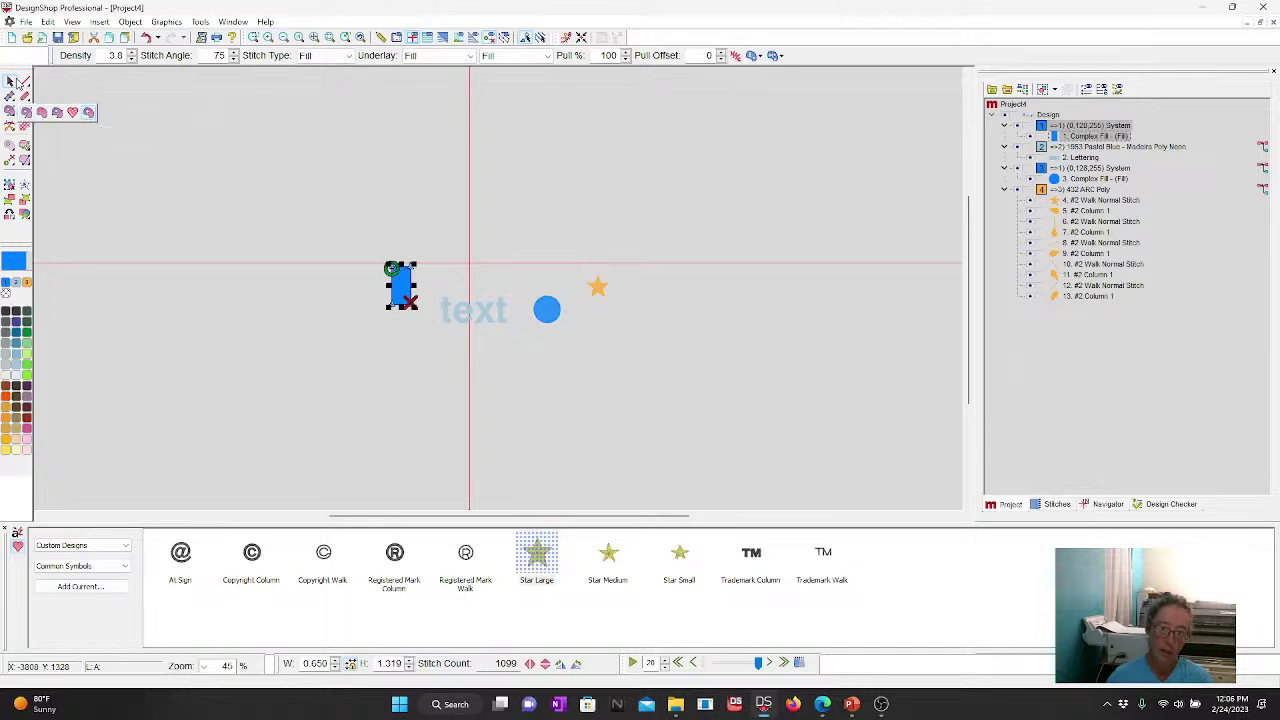
Step: Draw a vector circle about 9.53 in diameter surrounding the four objects
left_click(25, 84)
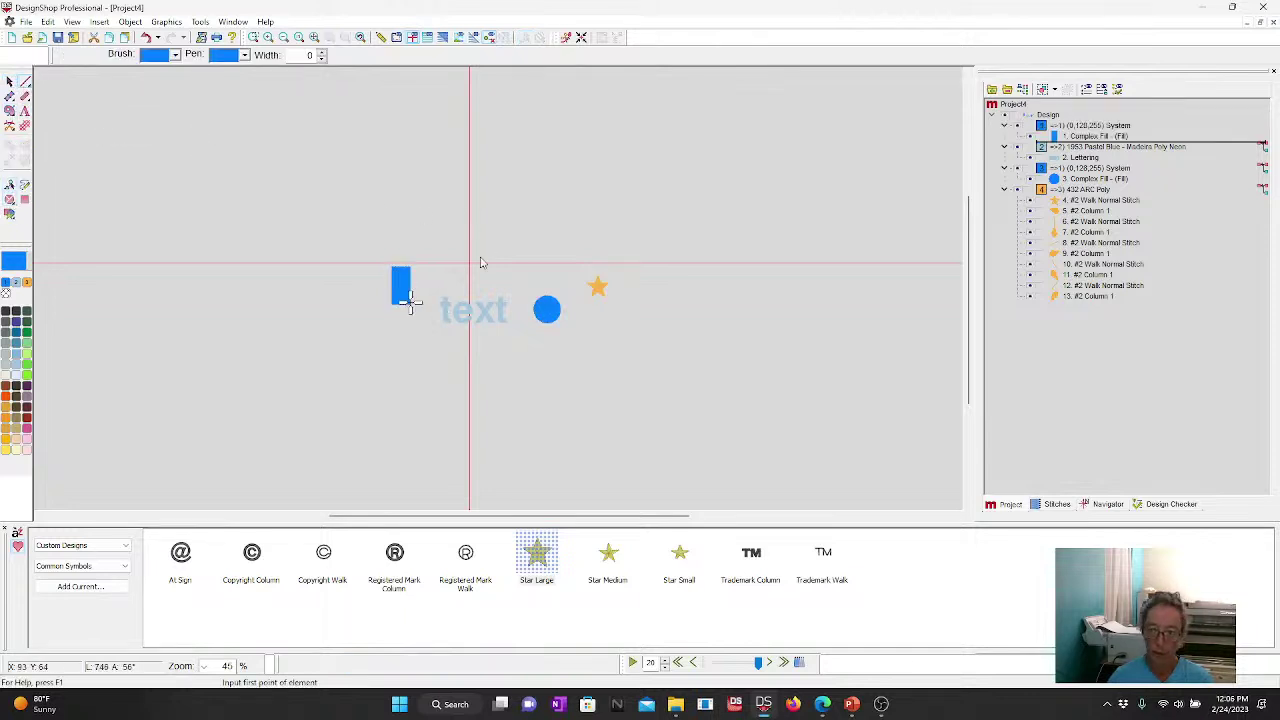
left_click(471, 152)
left_click(469, 421)
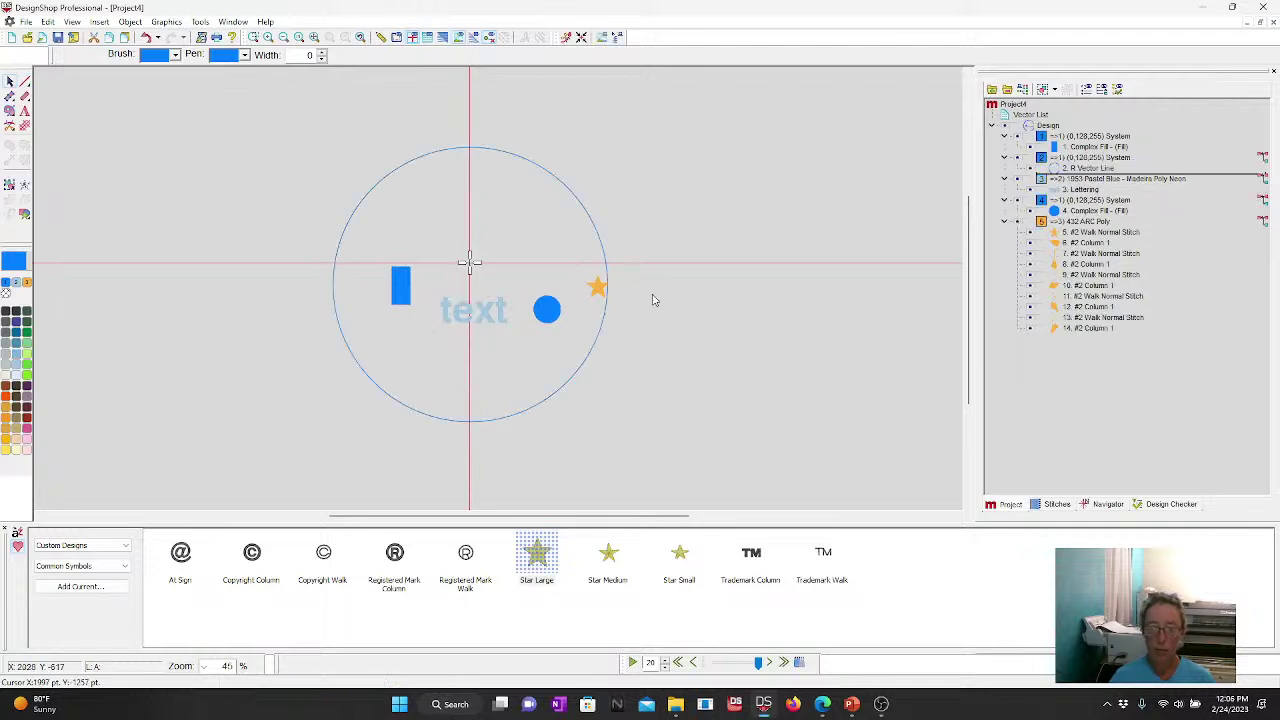
Step: Center the large vector circle on the design origin
left_click(597, 288)
left_click(527, 161)
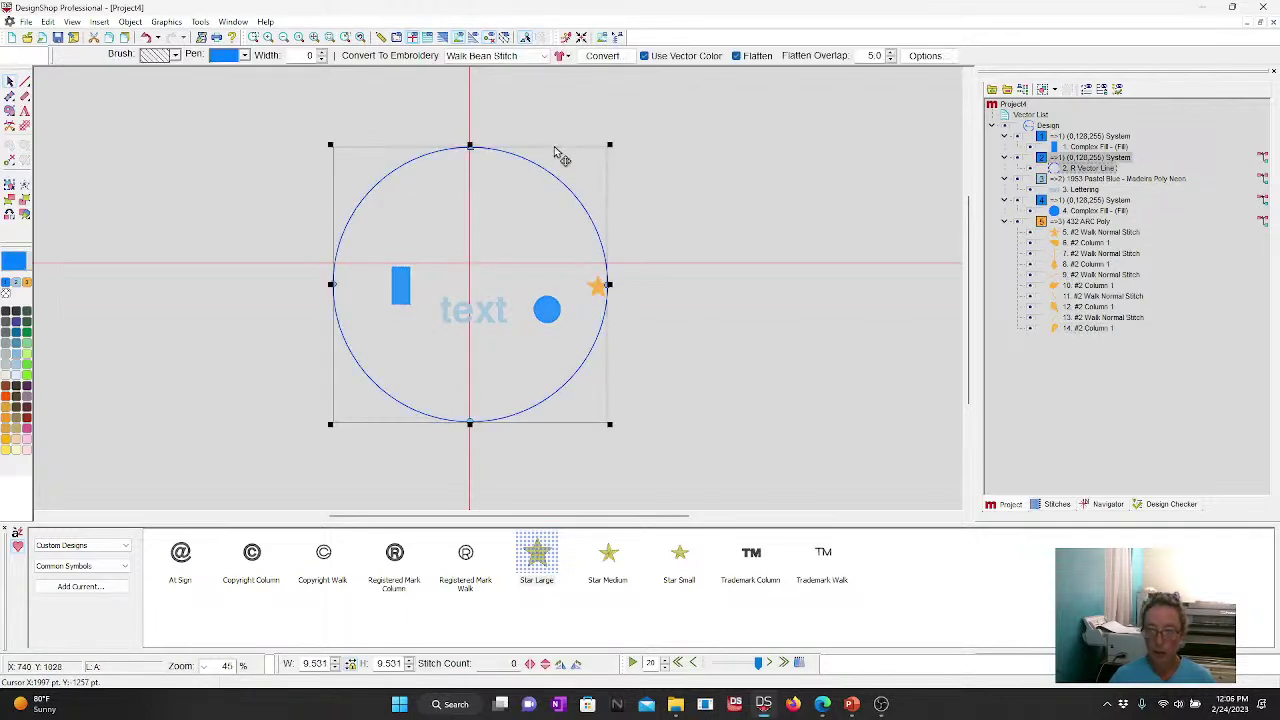
left_click(568, 38)
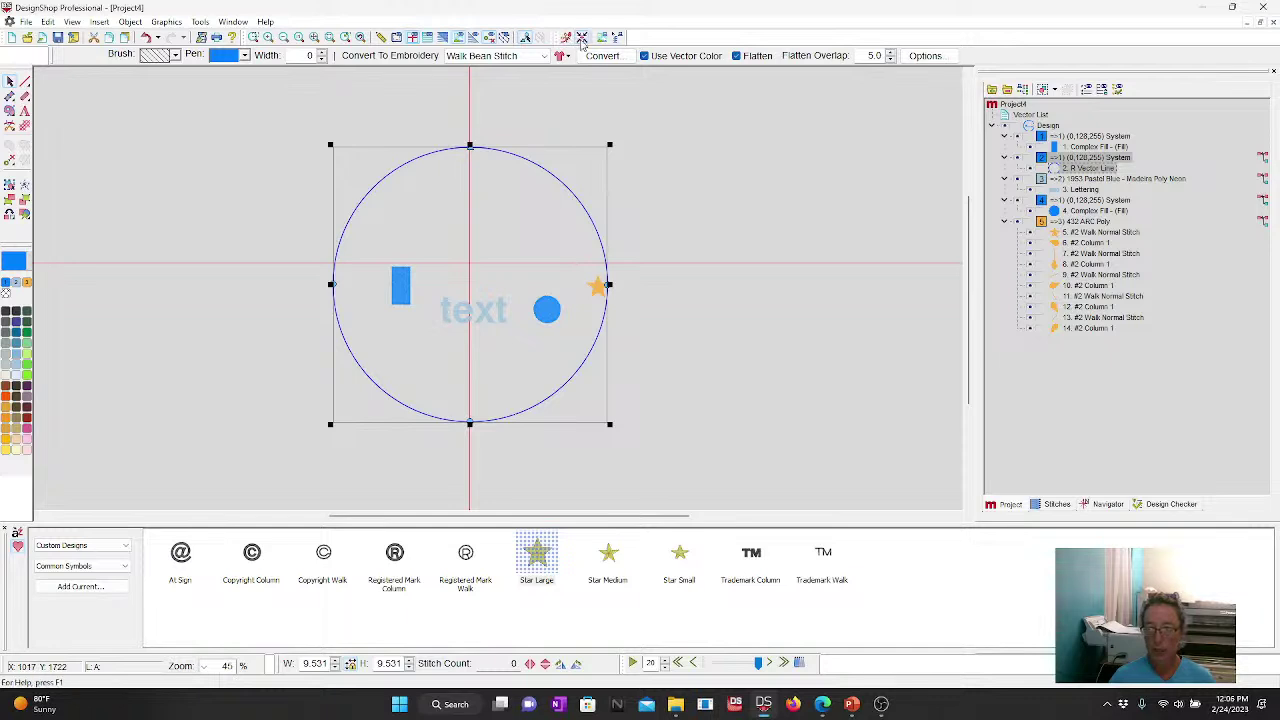
left_click_drag(433, 253, 481, 249)
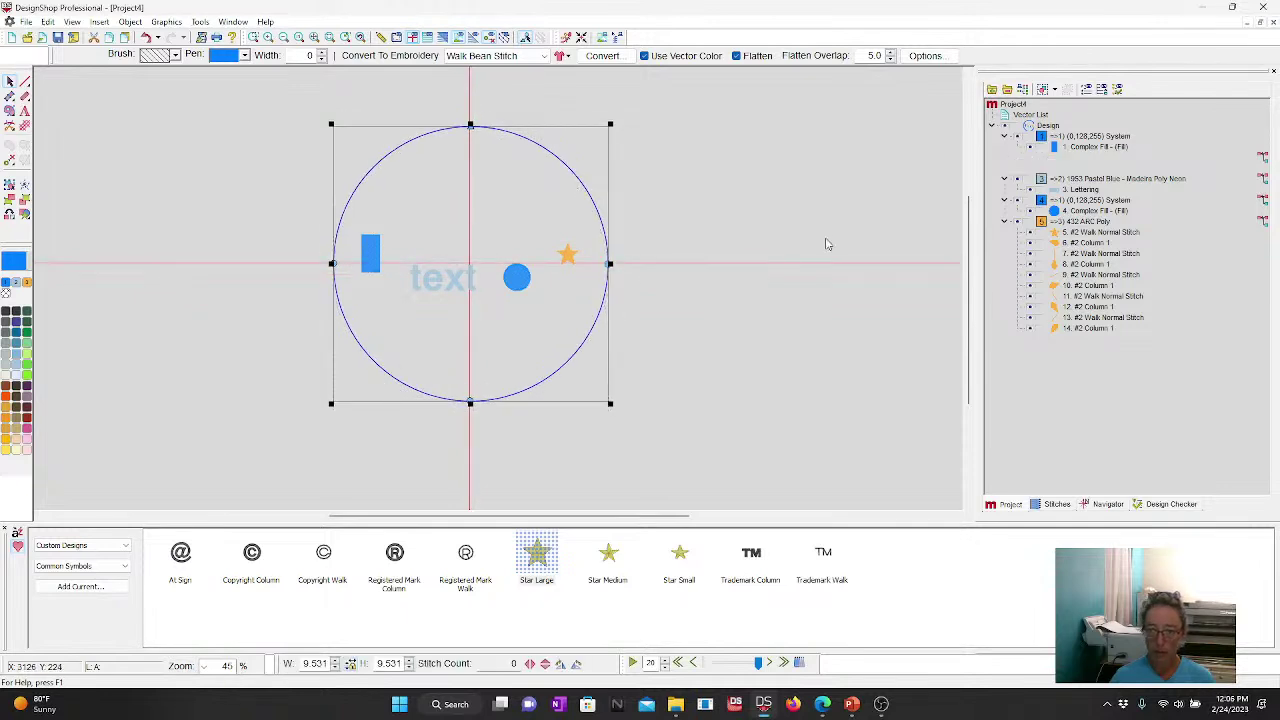
left_click(829, 240)
Step: Move the grouped star onto the right edge of the large circle, level with the horizontal axis
left_click(570, 208)
left_click(568, 255)
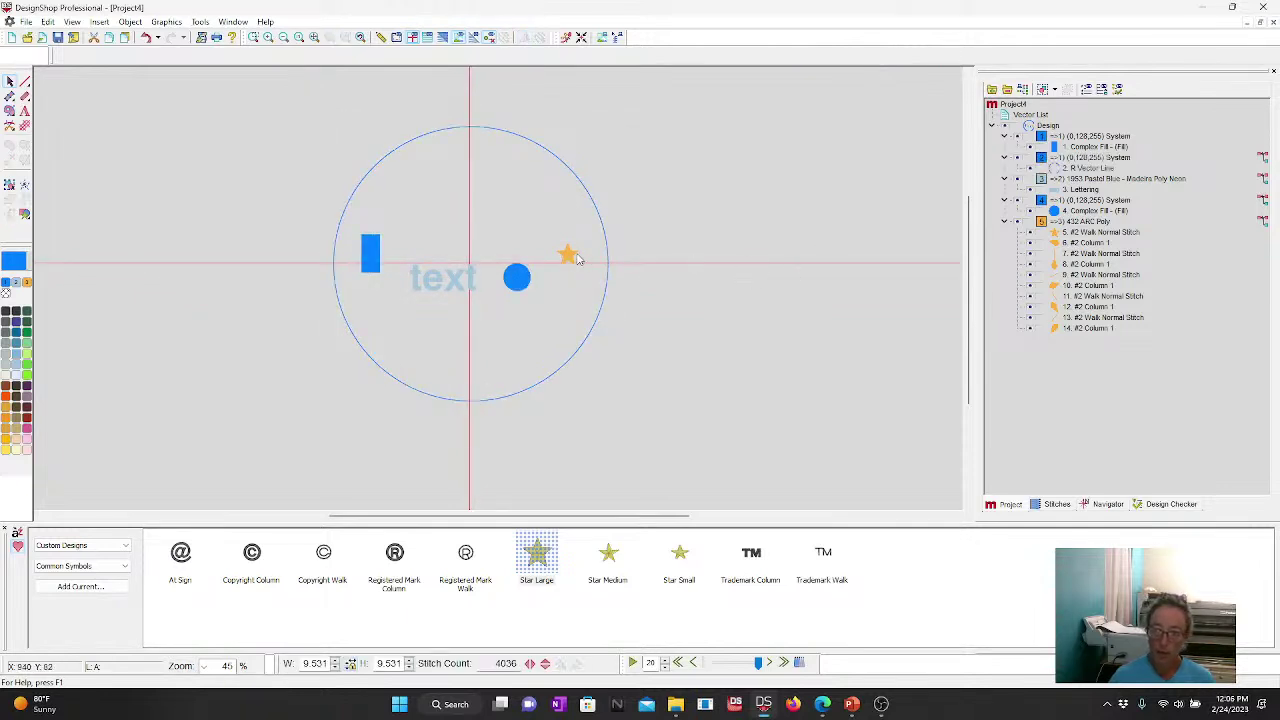
left_click_drag(568, 255, 608, 262)
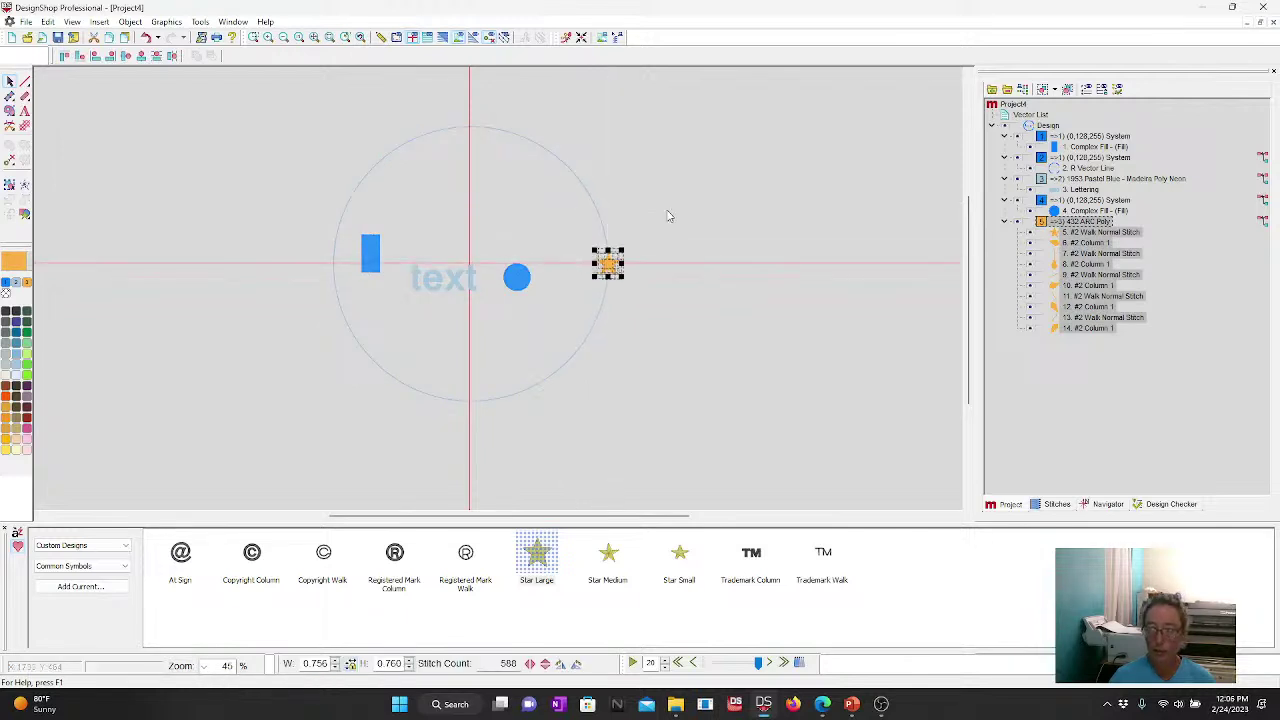
left_click(666, 217)
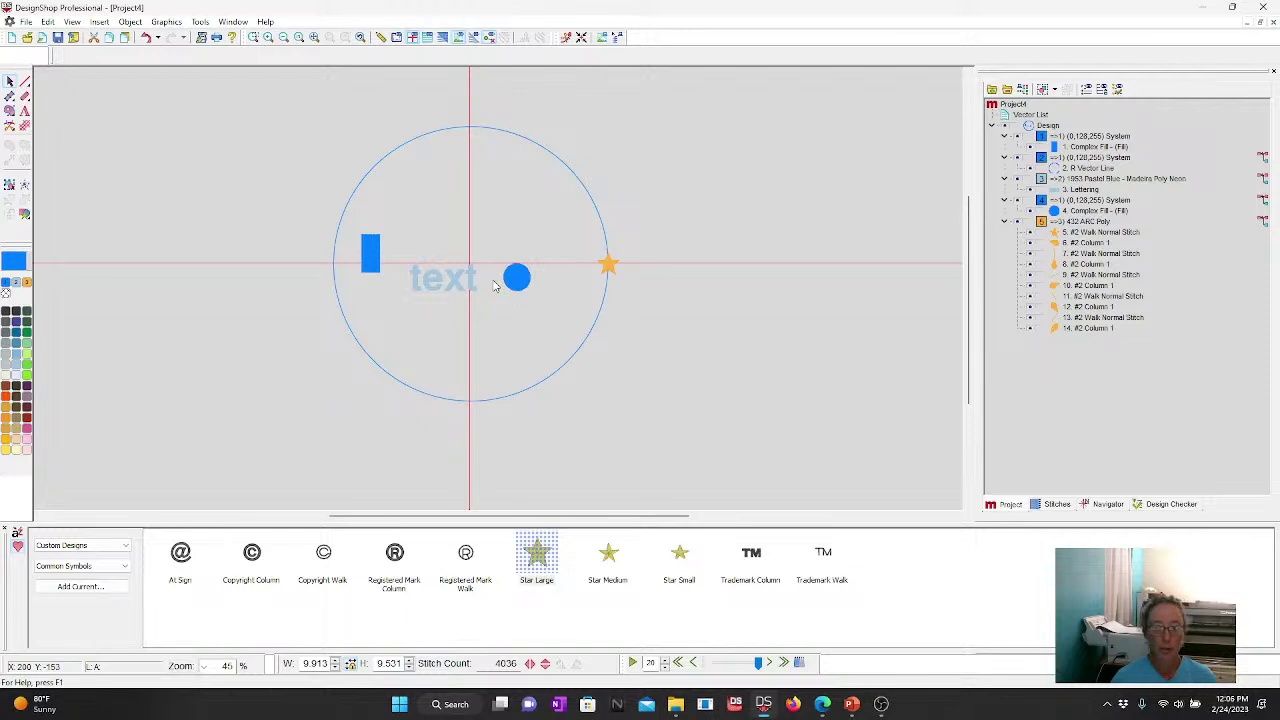
Step: Move the rectangle, text and small circle together outside the large circle to its upper right, and select the star
left_click_drag(346, 212, 558, 358)
left_click_drag(517, 277, 825, 165)
left_click(607, 266)
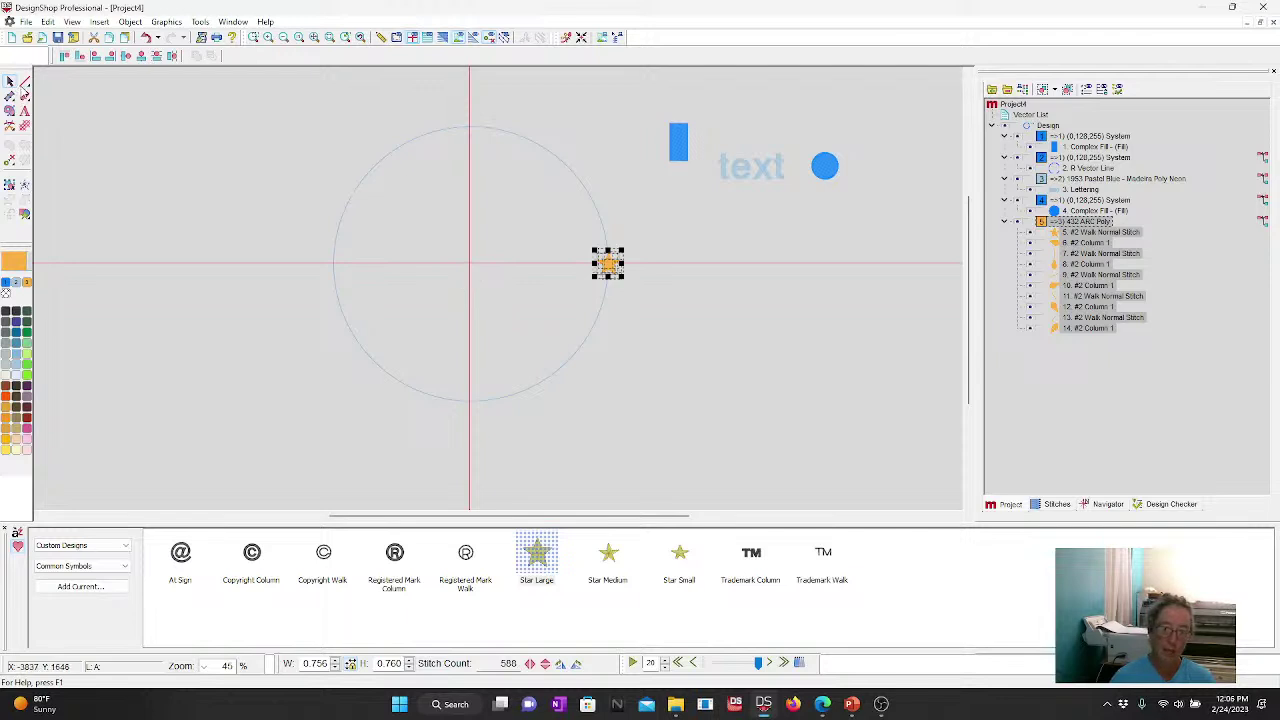
Step: Draw a horizontal vector line through the large circle's center, extending beyond the circle and the star
left_click(24, 94)
left_click(311, 266)
left_click(671, 294)
key("Return")
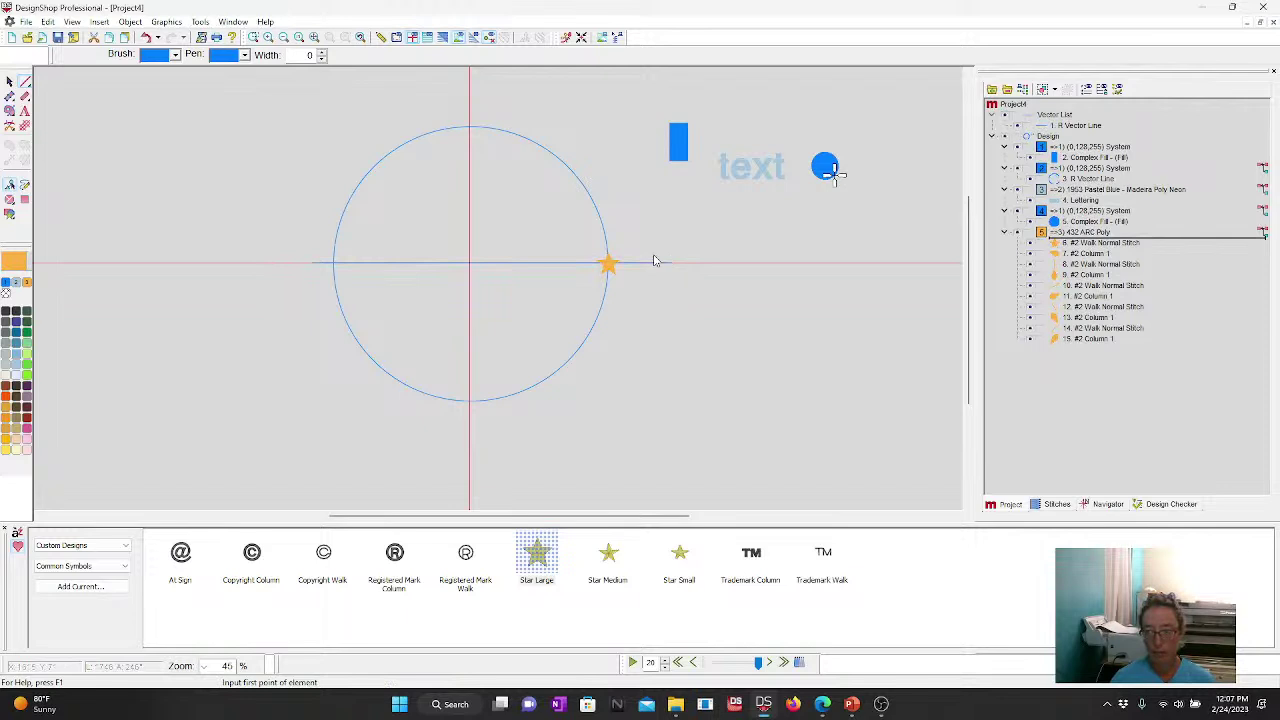
Step: Select the large circle together with the horizontal vector line, align their centers, and move both onto the design origin
left_click(371, 171, "shift")
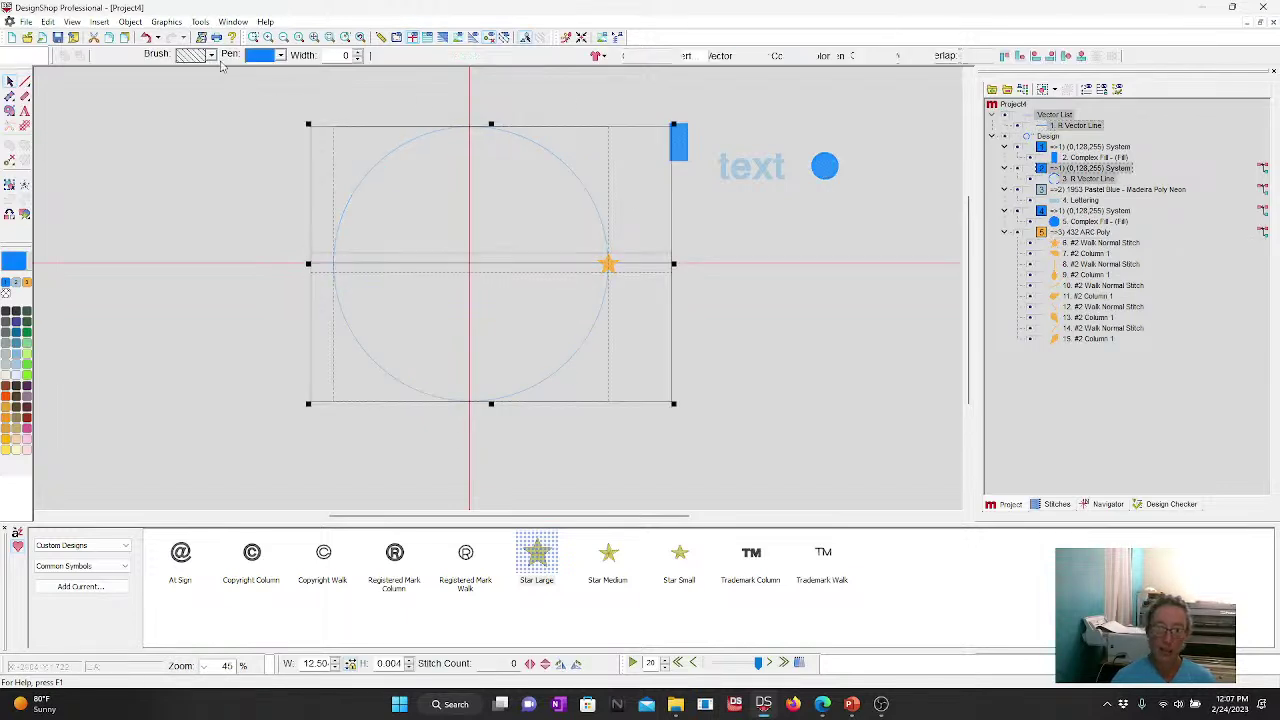
left_click(1081, 55)
left_click_drag(538, 278, 515, 276)
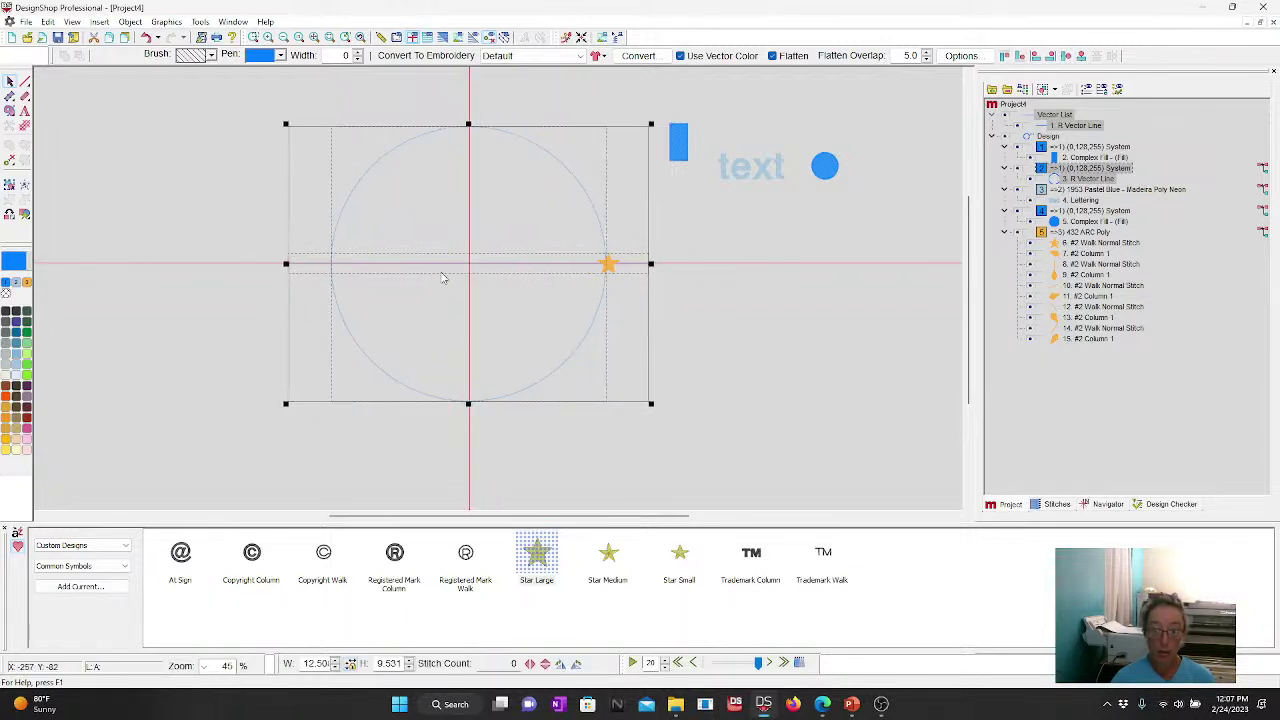
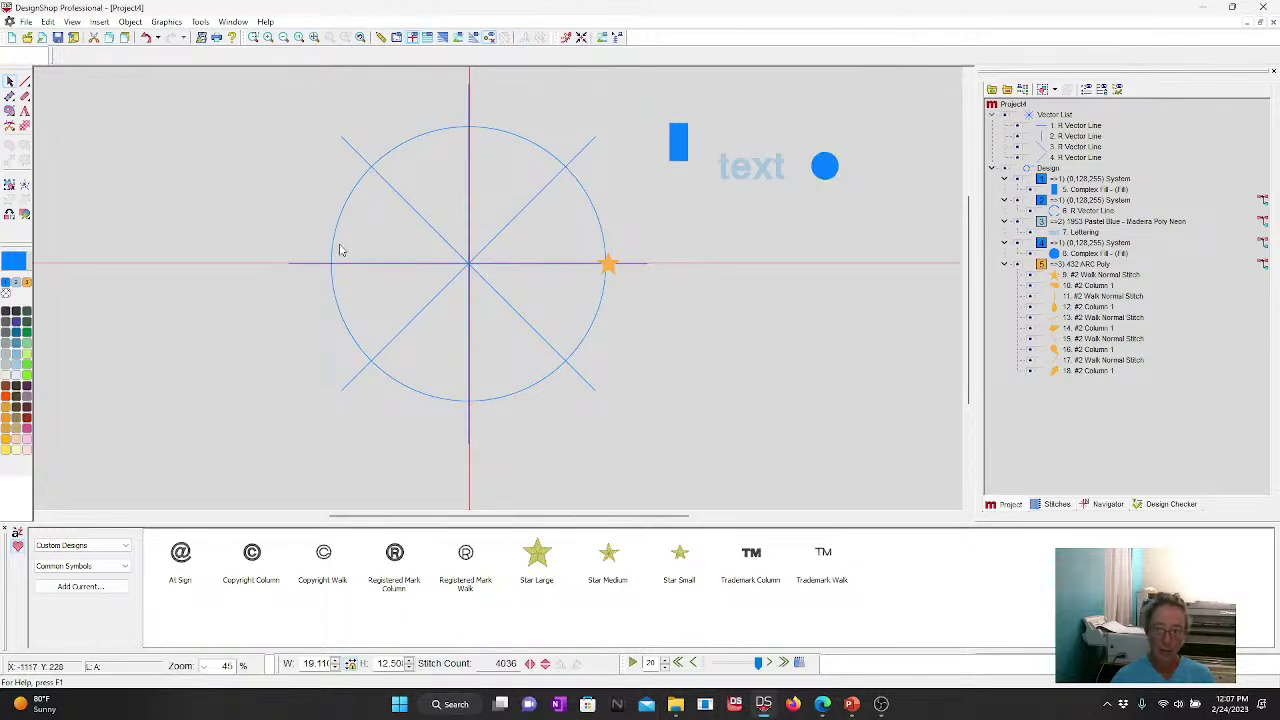
Step: Place a copy of the star where the upper-right diagonal guide crosses the large circle, and group the copy
left_click(608, 266)
left_click(253, 37)
left_click(771, 423)
left_click_drag(644, 305, 584, 185)
key("ctrl+v")
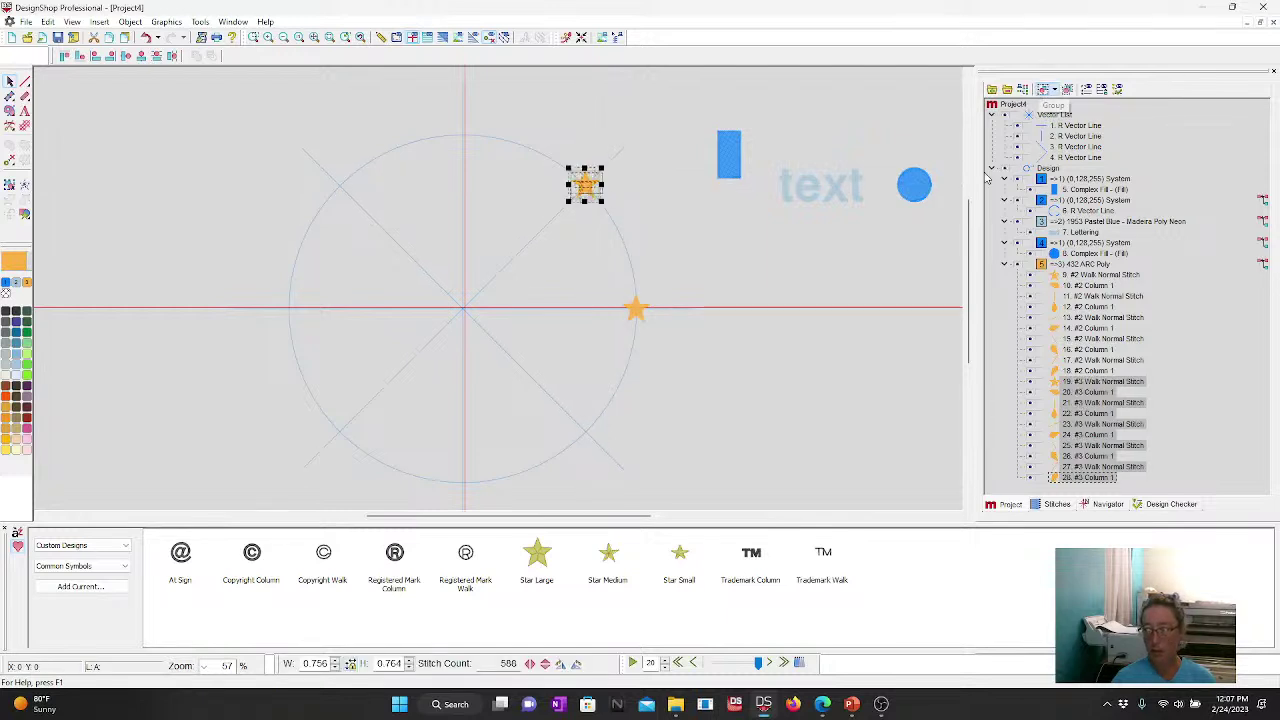
left_click(772, 275)
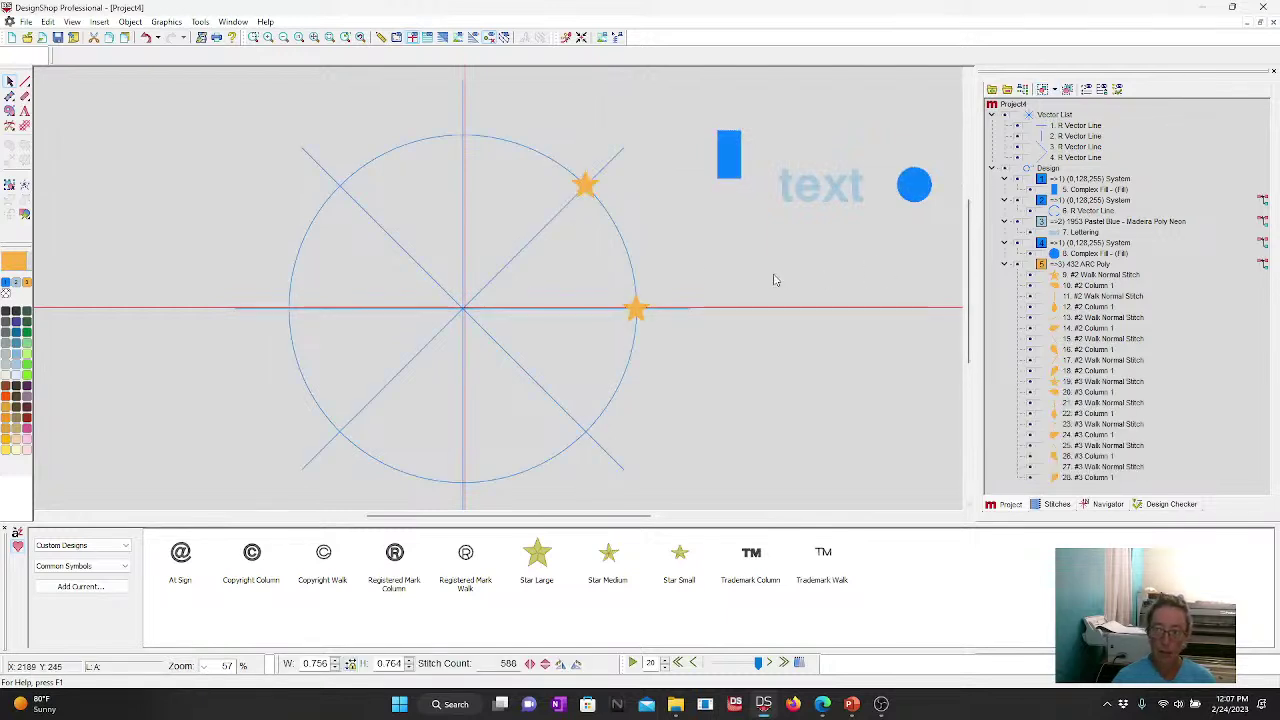
Step: Paste another star, place it where the vertical guide crosses the top of the large circle, and group it
left_click(580, 192)
key("ctrl+v")
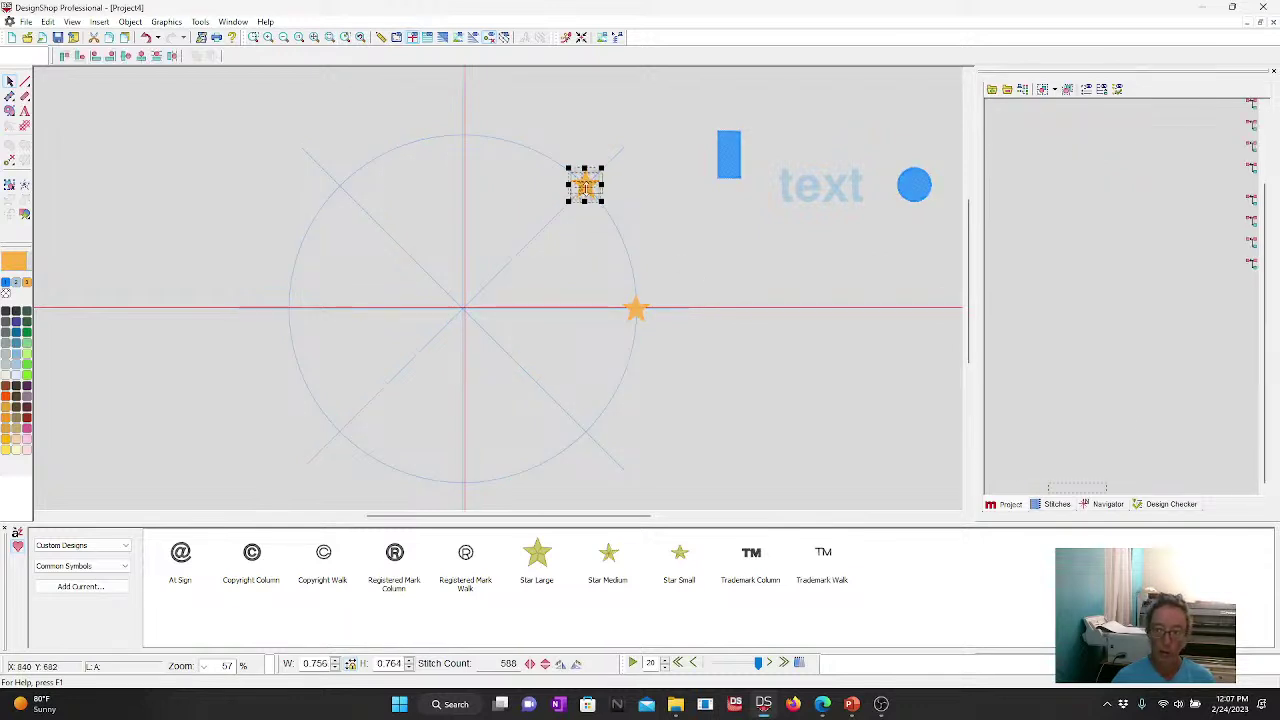
left_click_drag(593, 192, 462, 134)
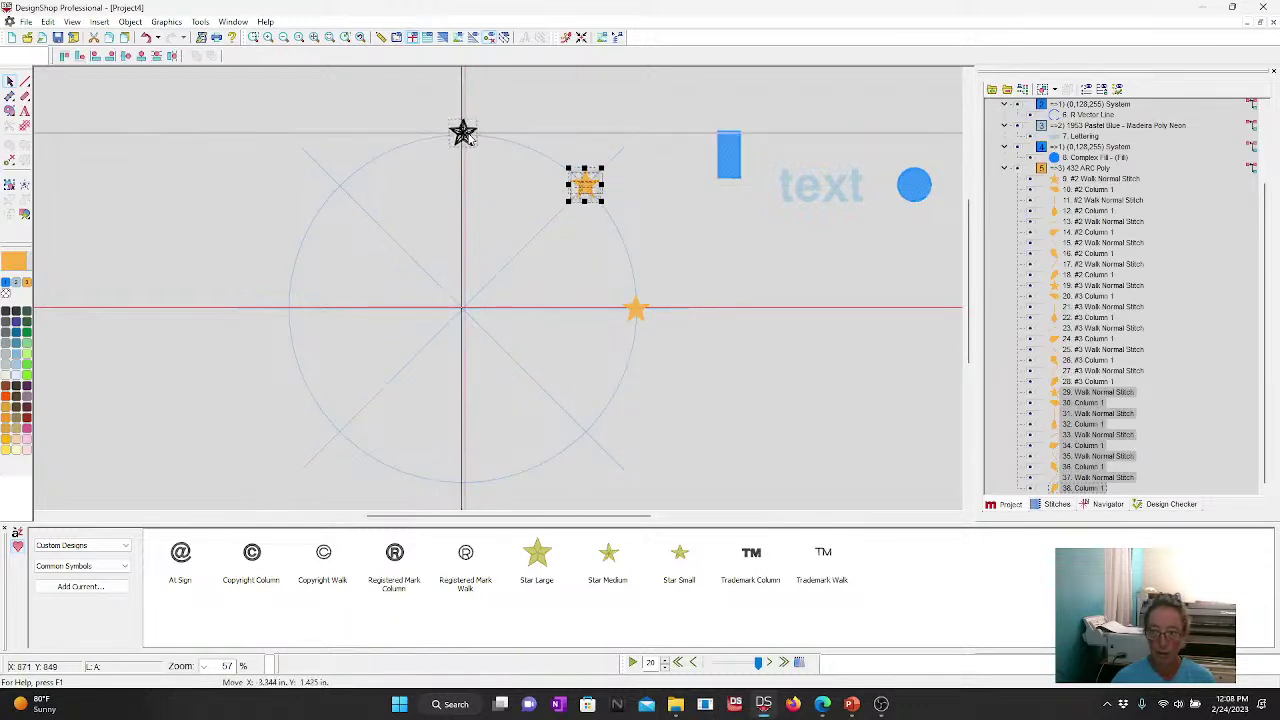
left_click(1043, 91)
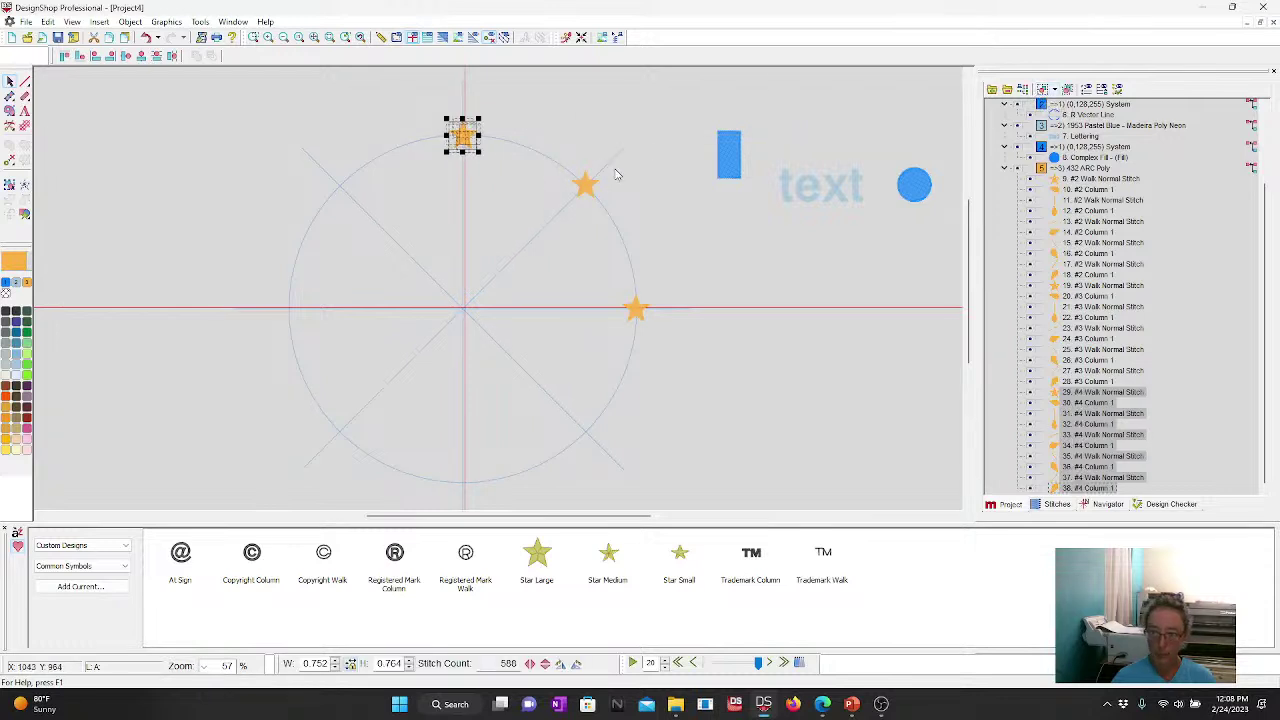
Step: Duplicate the two stars on the circle's right side, mirror the copies horizontally, and place them on the matching left-side guide intersections
left_click_drag(551, 121, 736, 367)
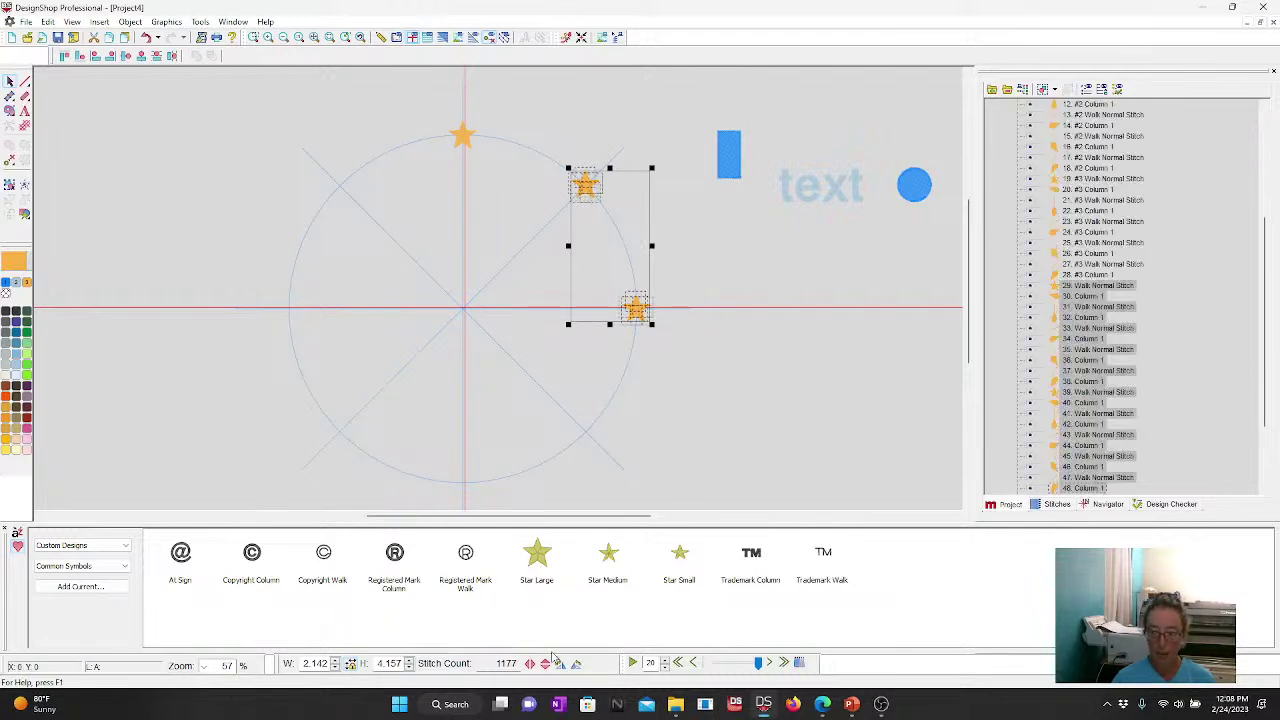
key("ctrl+h")
left_click_drag(645, 195, 382, 230)
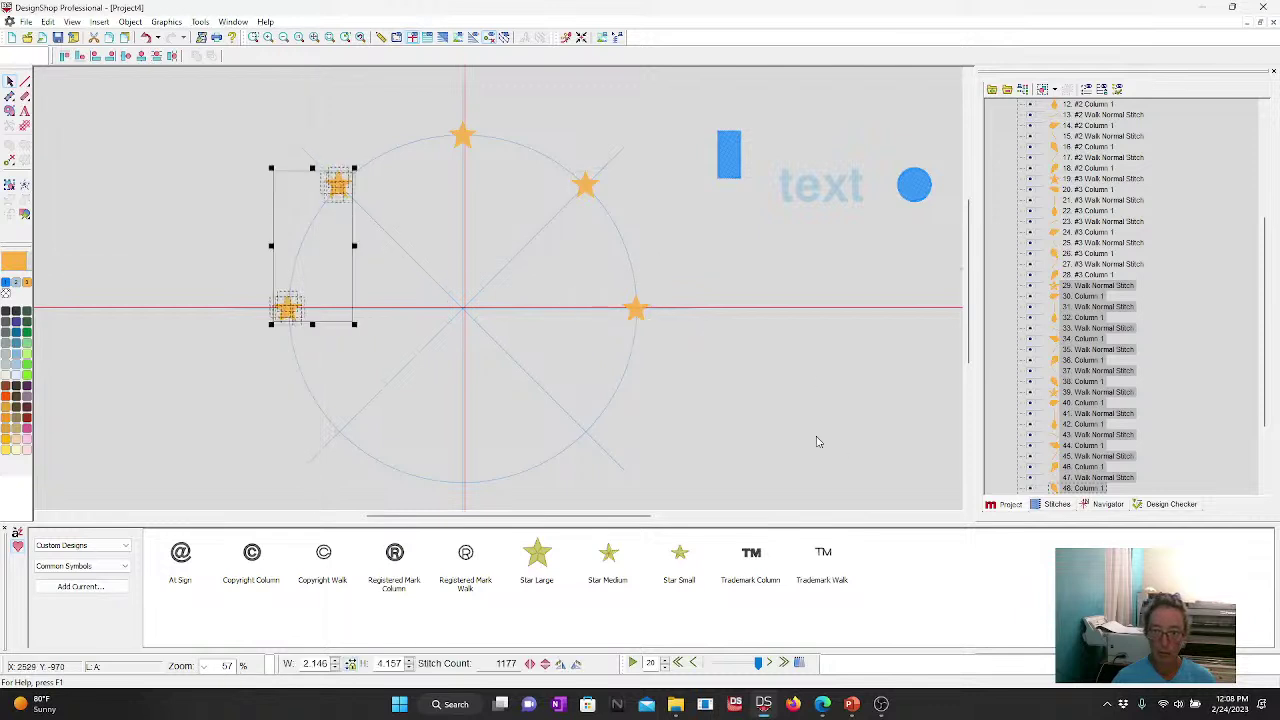
left_click(286, 94)
Step: Duplicate the three upper stars, flip the copies vertically, and place them on the lower guide intersections of the circle
left_click_drag(242, 88, 676, 289)
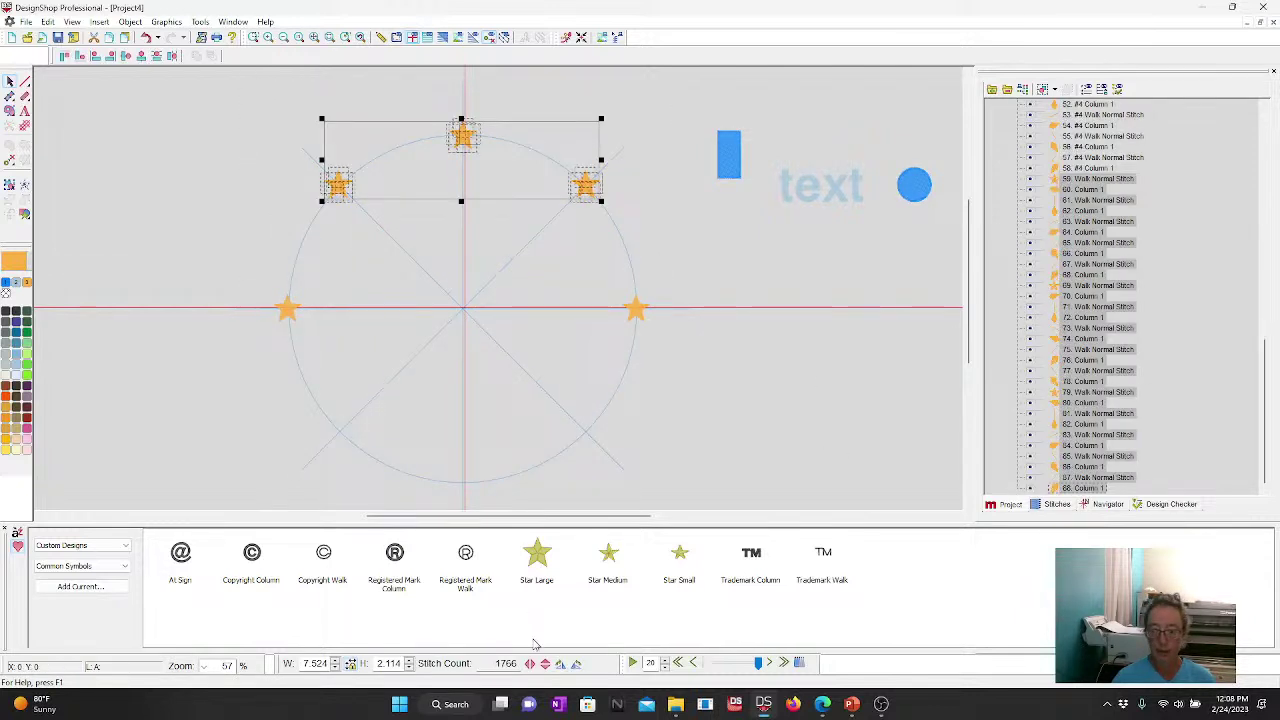
left_click(545, 663)
left_click_drag(464, 192, 464, 486)
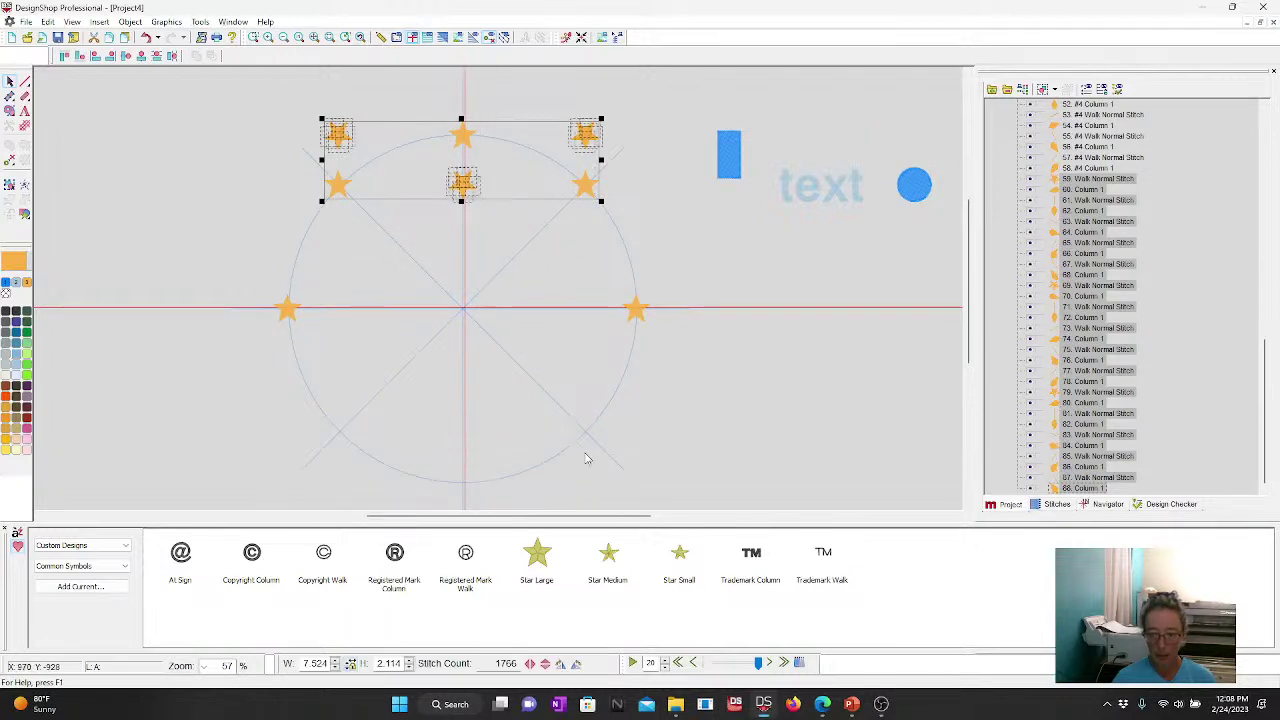
left_click(802, 382)
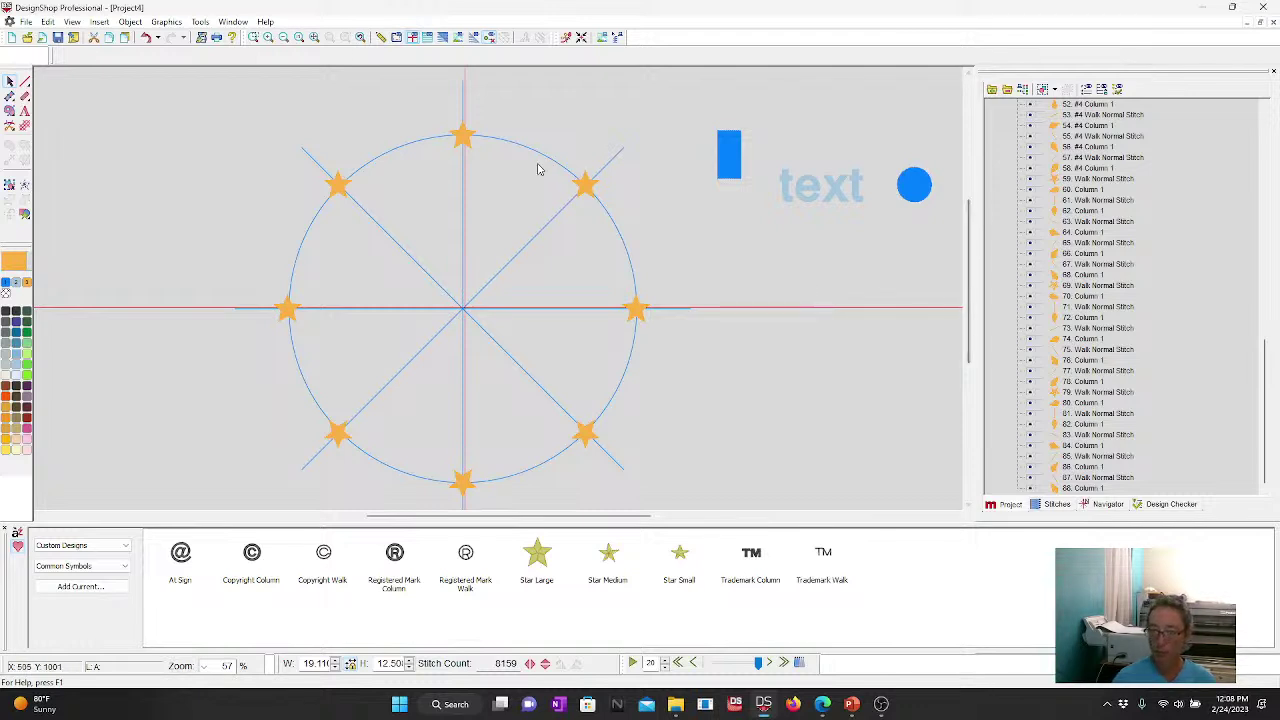
Step: Delete every star except the one at the circle's right edge, and delete the horizontal guide line
left_click_drag(212, 116, 612, 510)
key("Delete")
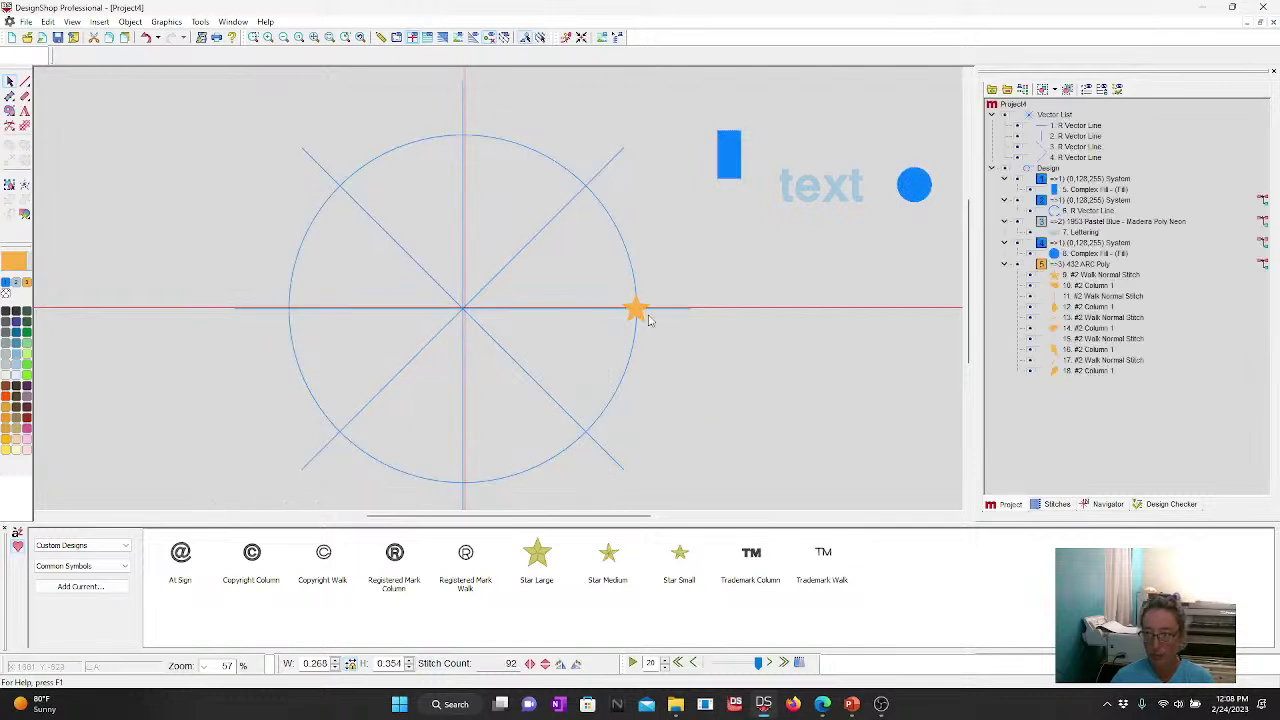
left_click(649, 313)
left_click(737, 234)
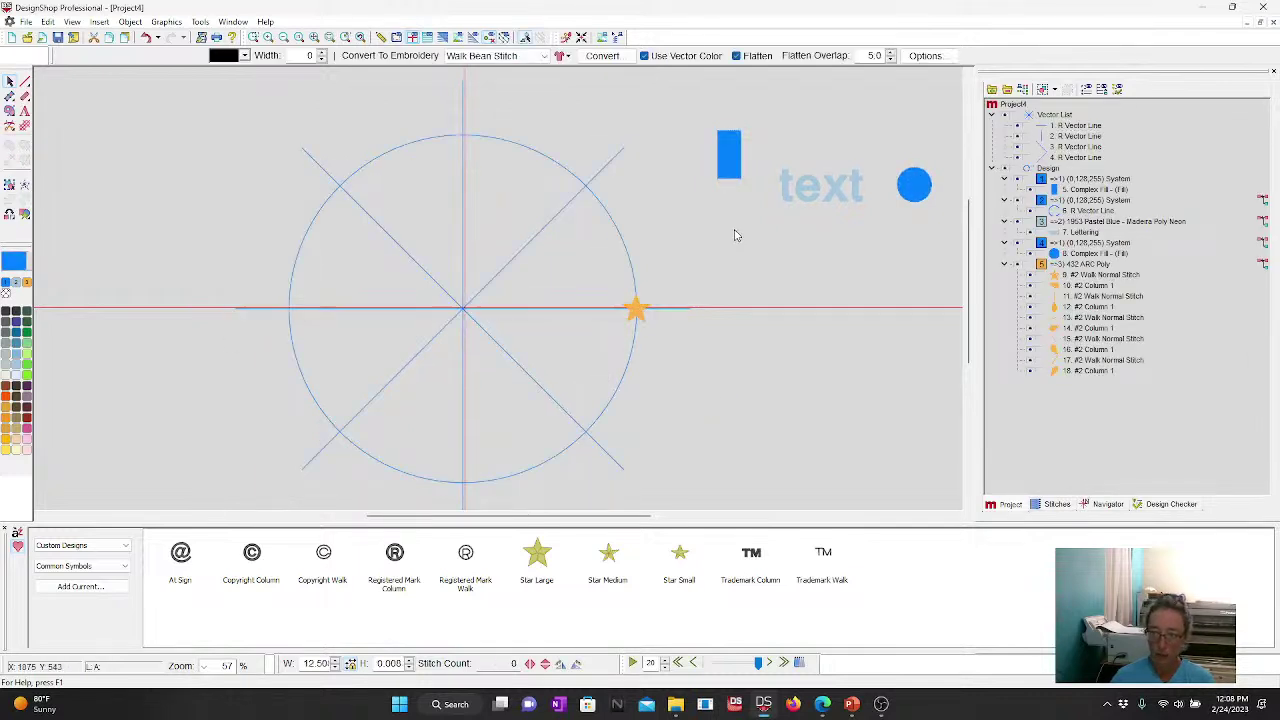
left_click(682, 312)
key("Delete")
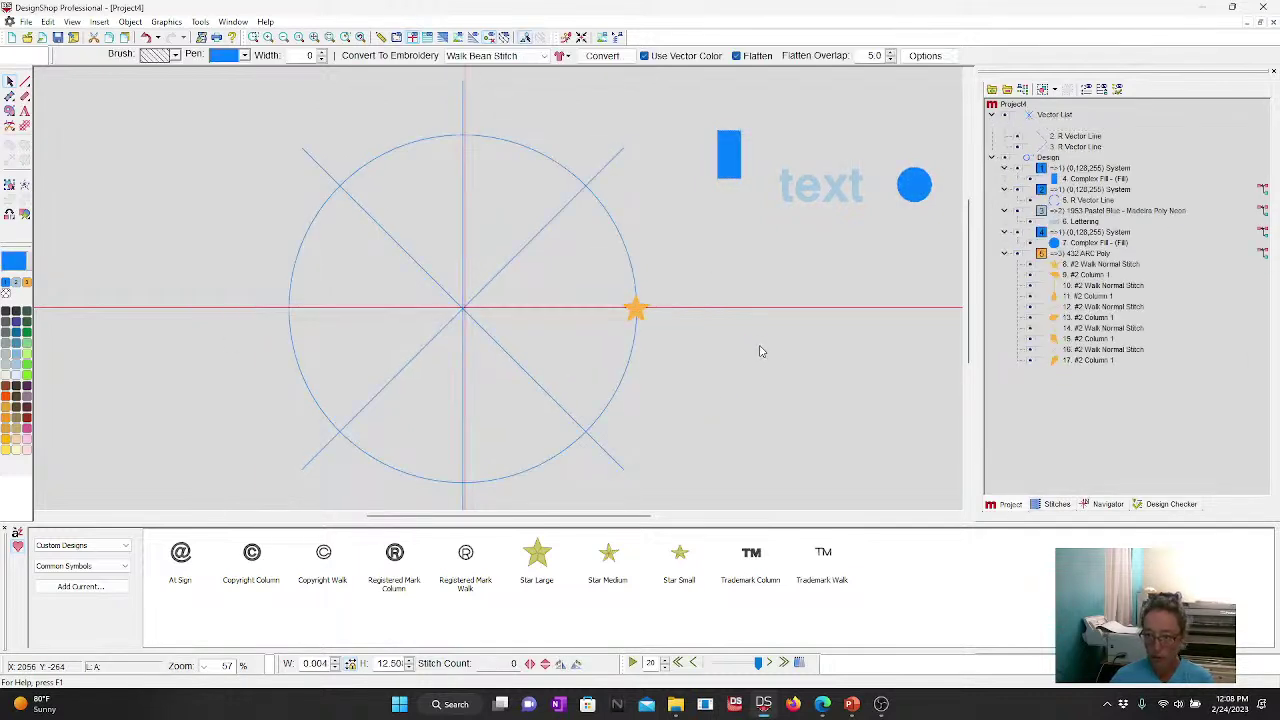
Step: Put the star in rotation mode and move its rotation center onto the large circle's center
key("Tab")
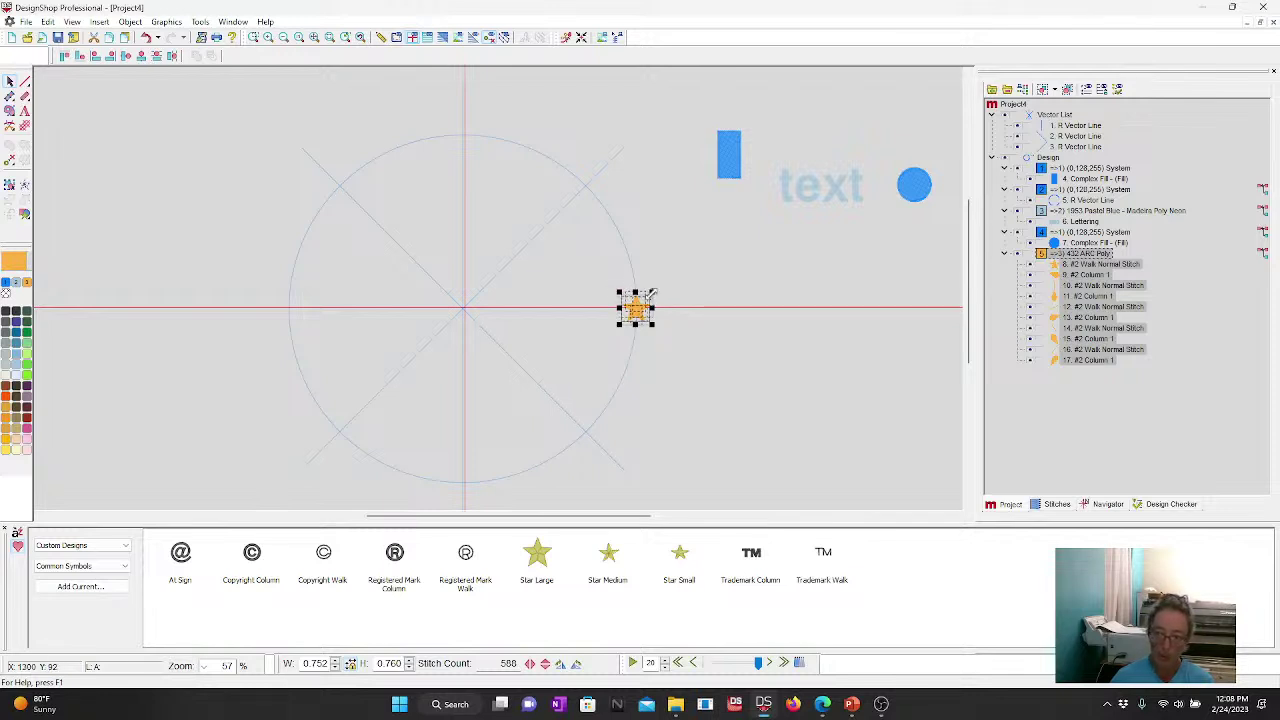
left_click(636, 310)
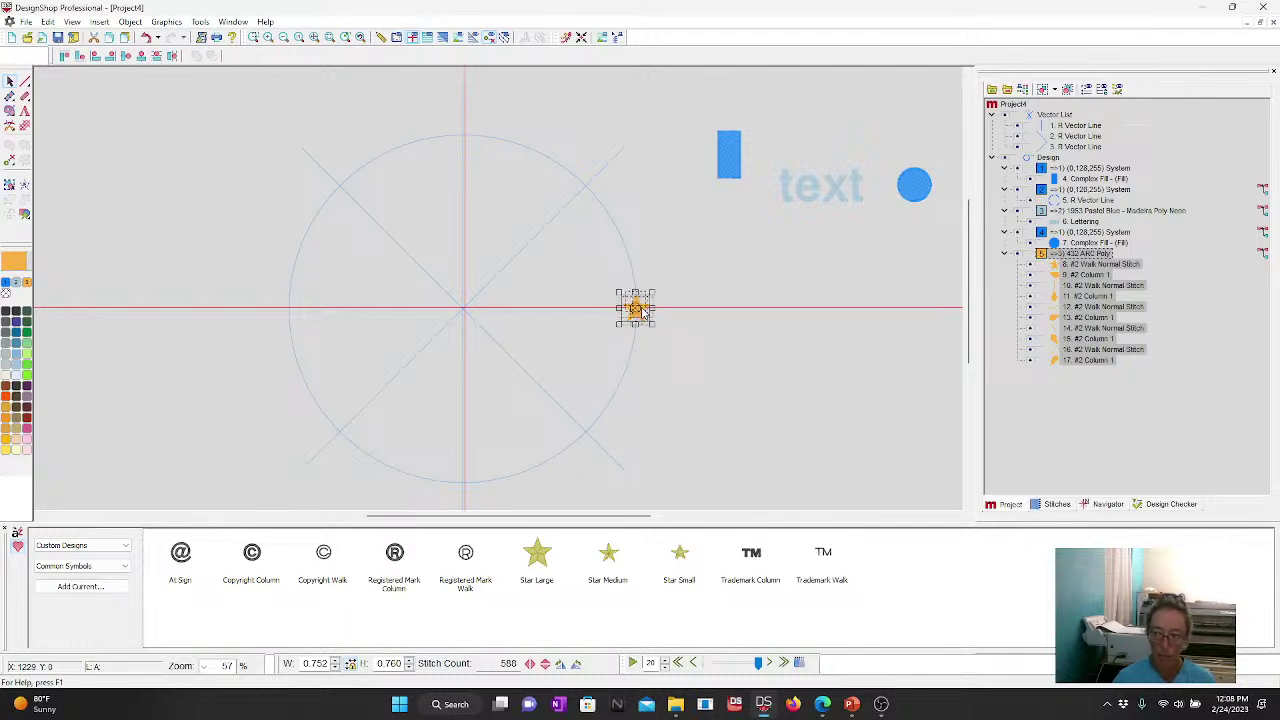
left_click(254, 37)
left_click_drag(380, 246, 706, 355)
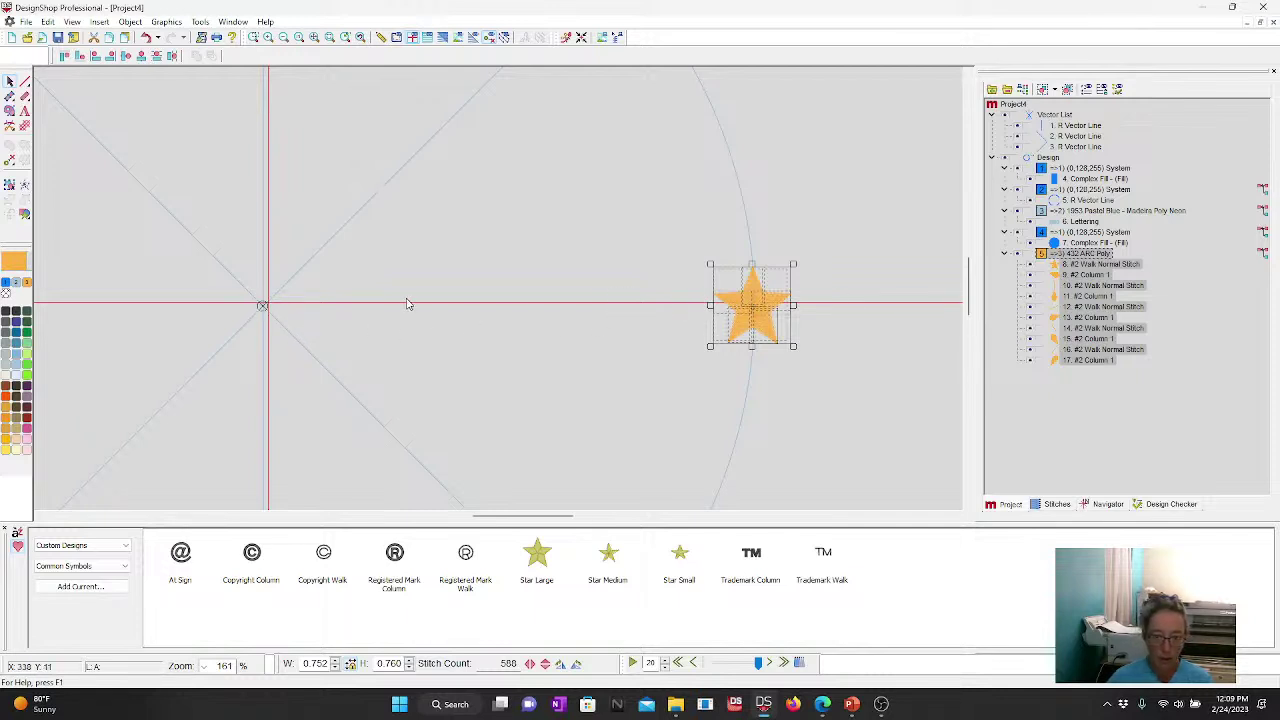
Step: Rotate the star counterclockwise around the circle's center in successive moves until it sits just left of the circle's top
left_click_drag(795, 259, 750, 60)
scroll(762, 243, "up", 3)
left_click_drag(762, 243, 633, 89)
scroll(678, 250, "up", 3)
left_click_drag(663, 188, 261, 150)
scroll(423, 260, "up", 4)
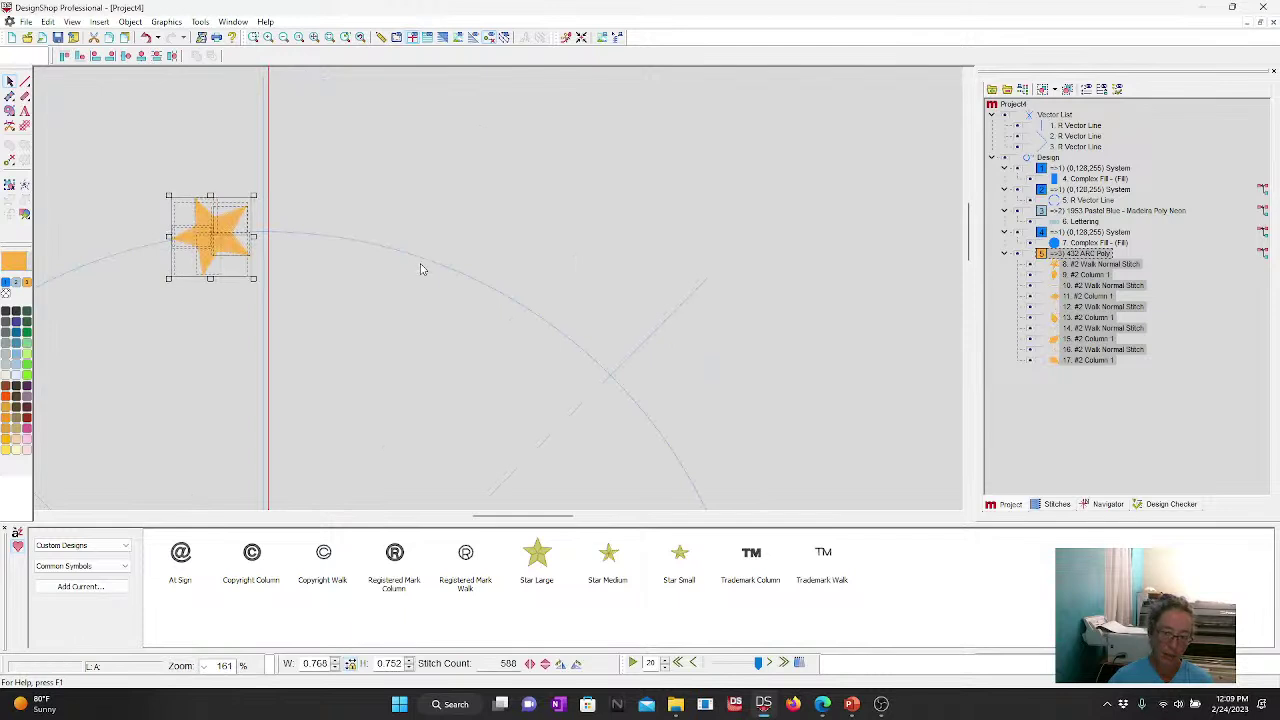
Step: Rotate the star clockwise about the circle's center to the upper-right part of the circle, just below the diagonal guide
left_click(319, 41)
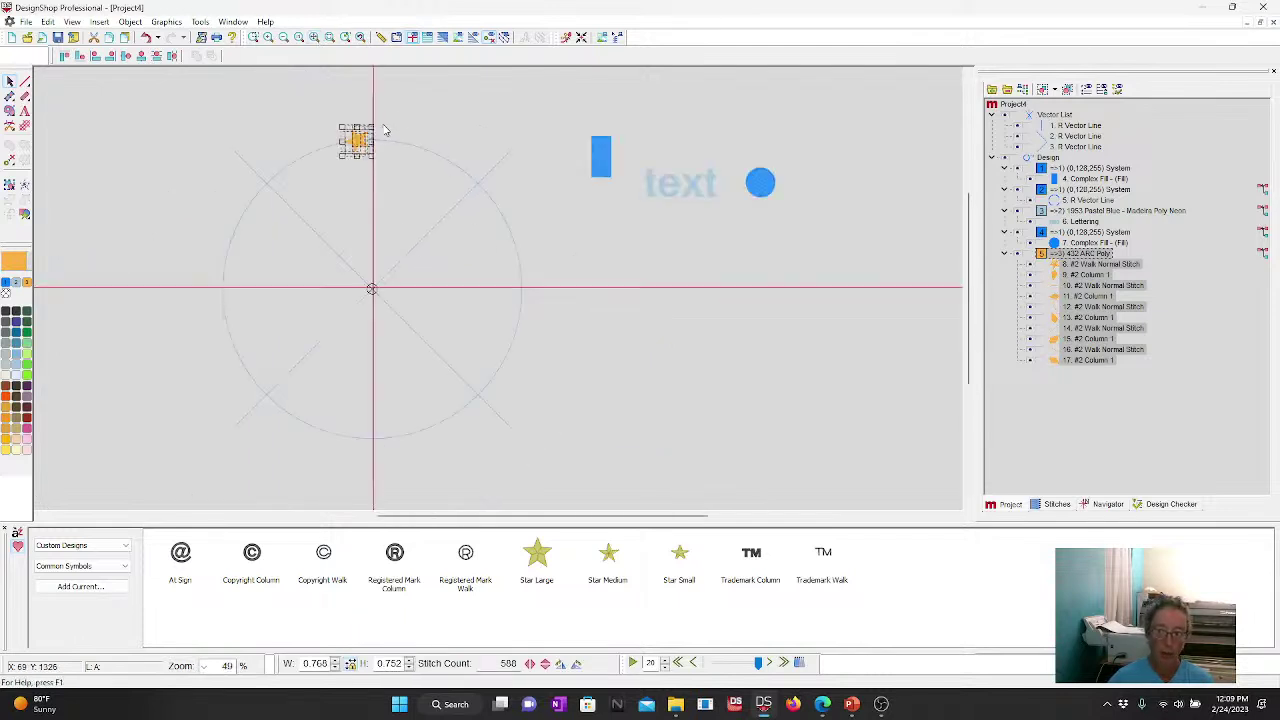
left_click_drag(362, 128, 580, 192)
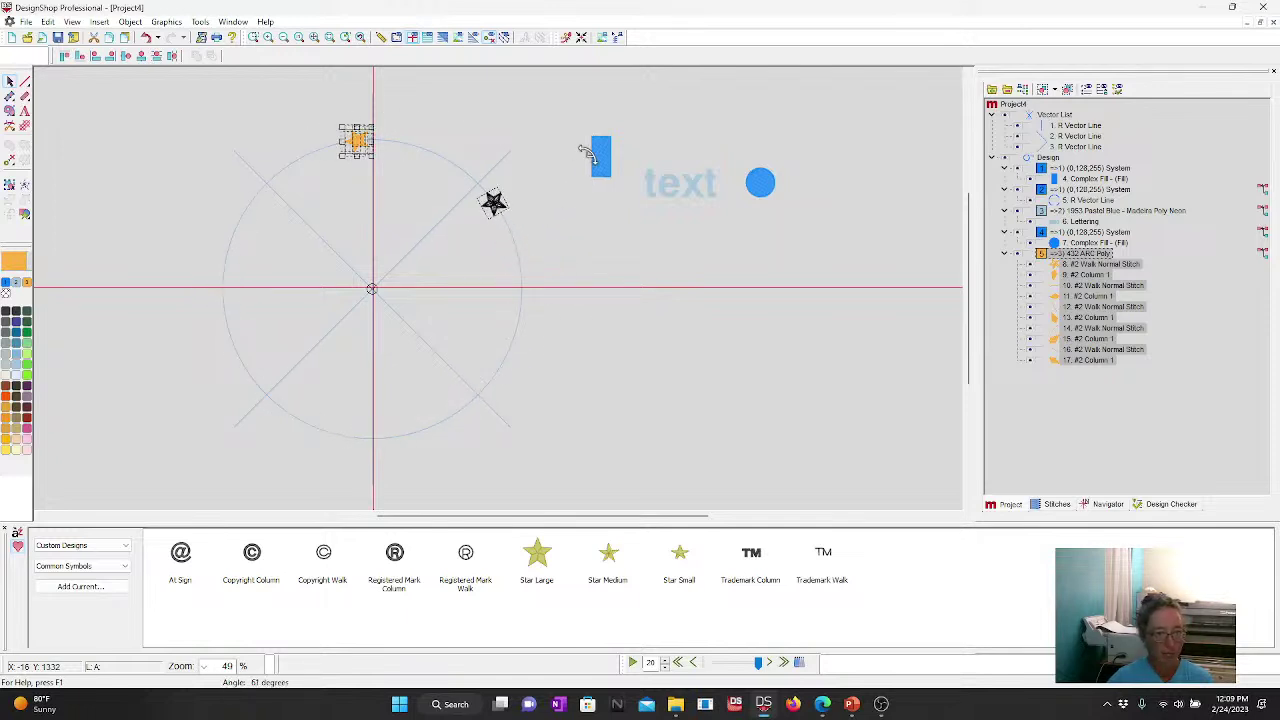
left_click(660, 392)
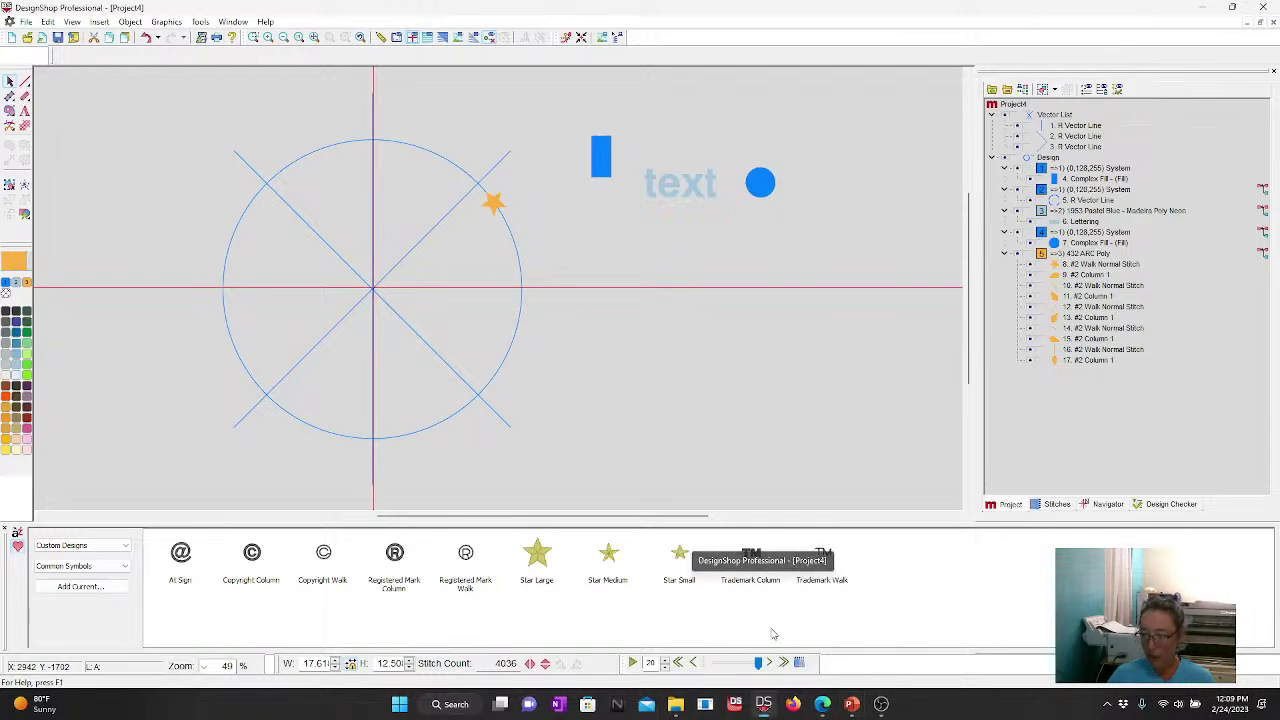
Step: Switch to the PowerPoint slide show, read the Questions slide, and return to DesignShop
mouse_move(851, 705)
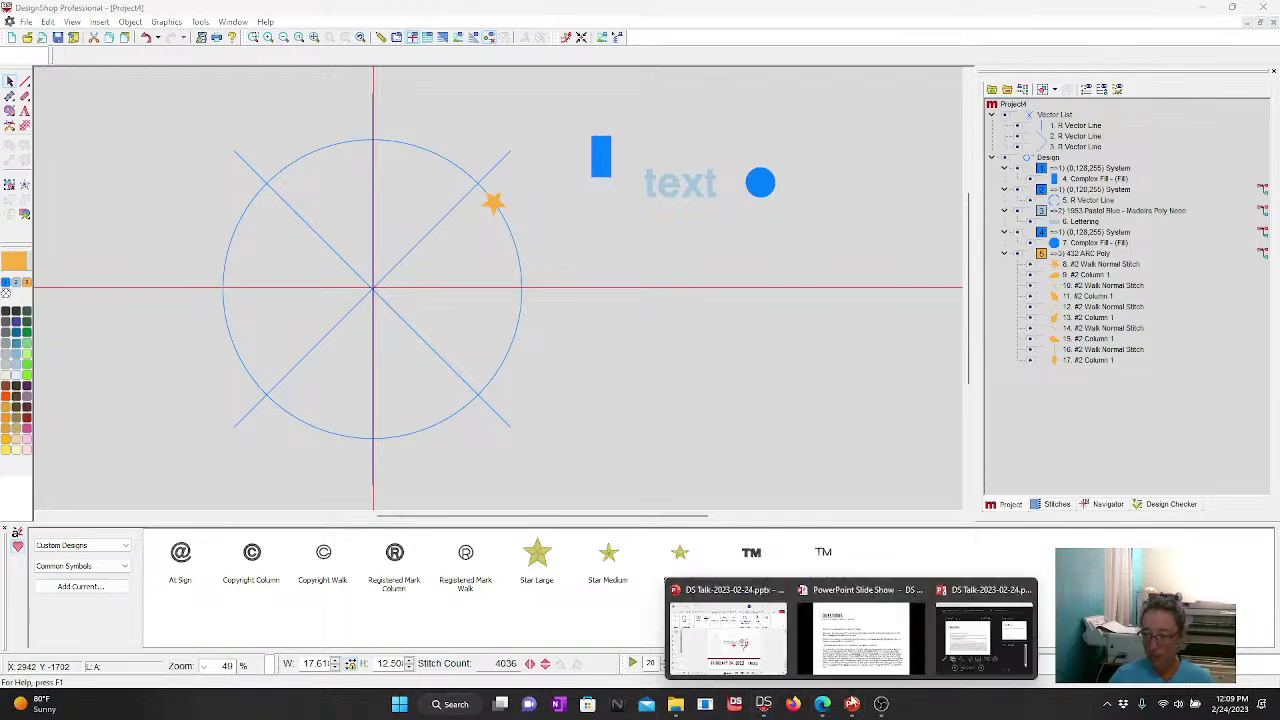
left_click(855, 635)
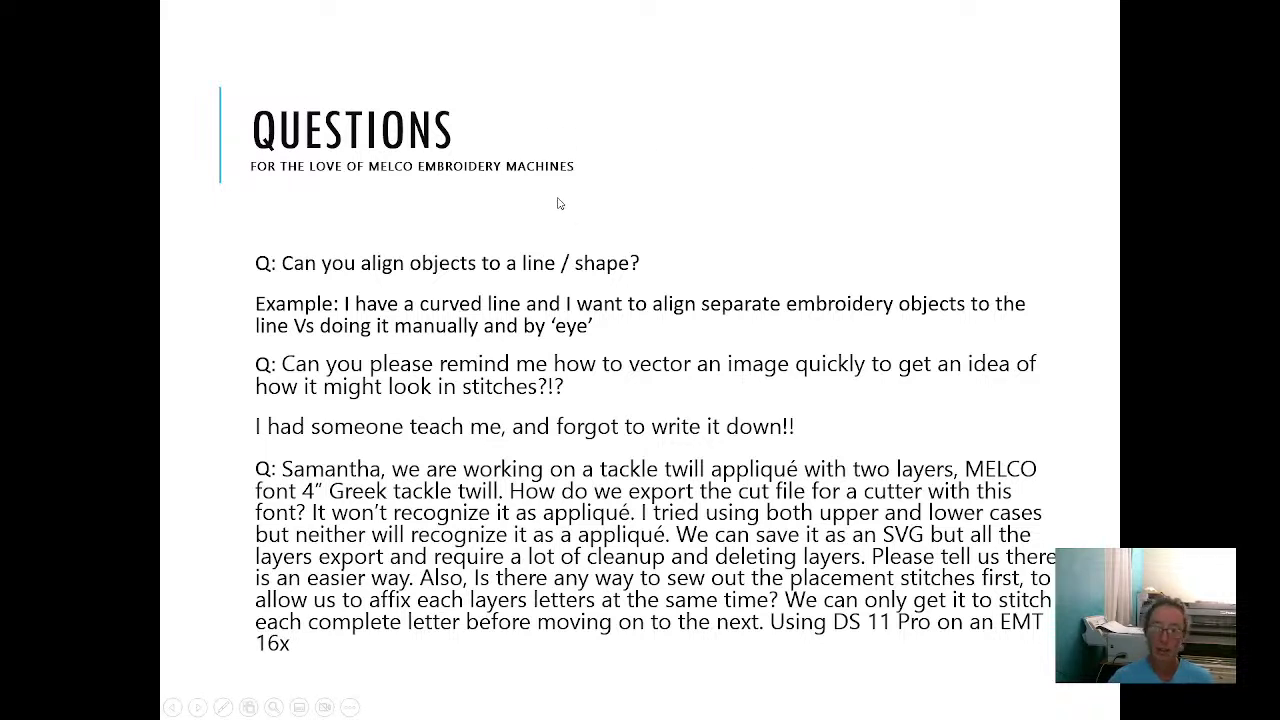
key("alt+Tab")
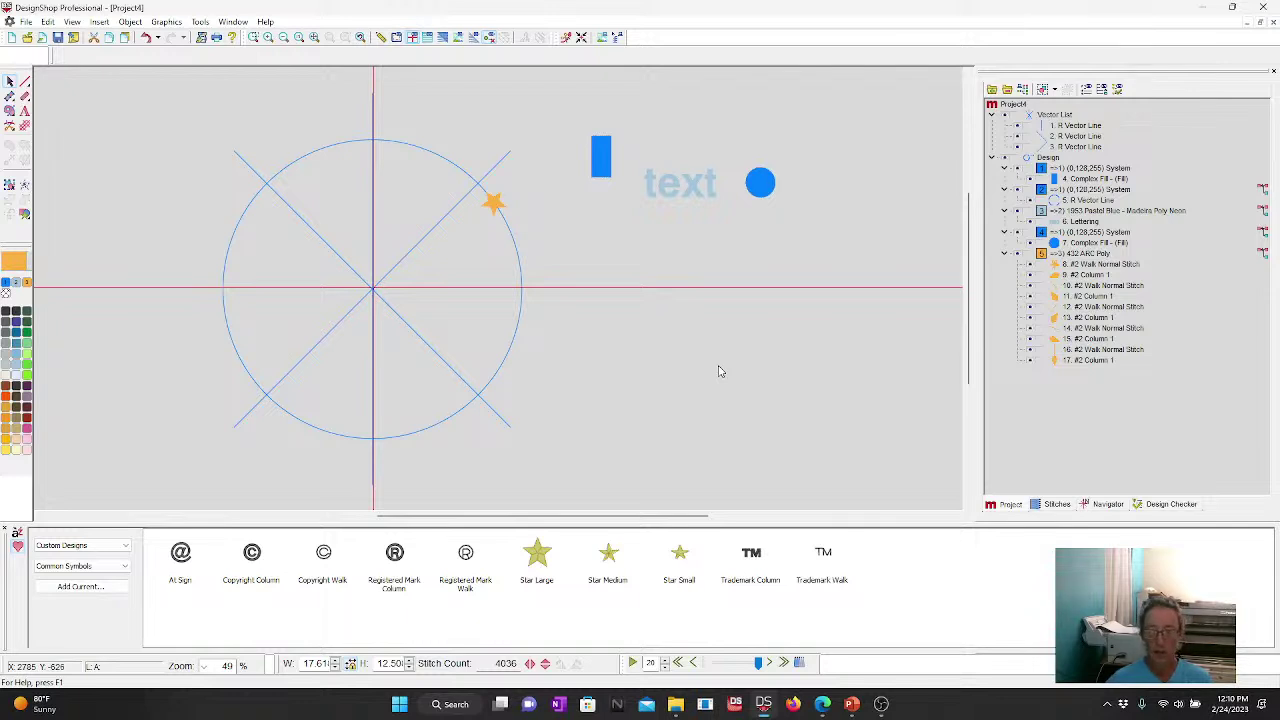
Step: Enlarge the text to a height of 2.5 in and change its lettering type to Flat Fill
left_click(697, 185)
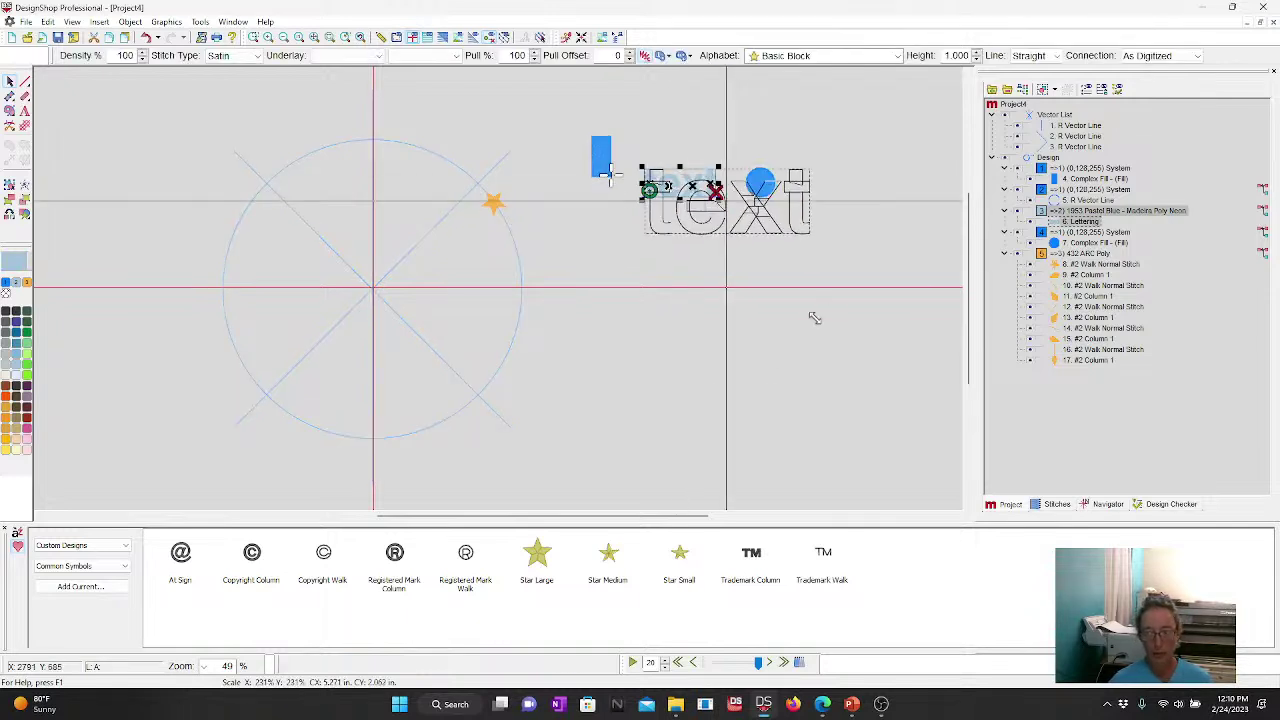
right_click(680, 263)
left_click(722, 269)
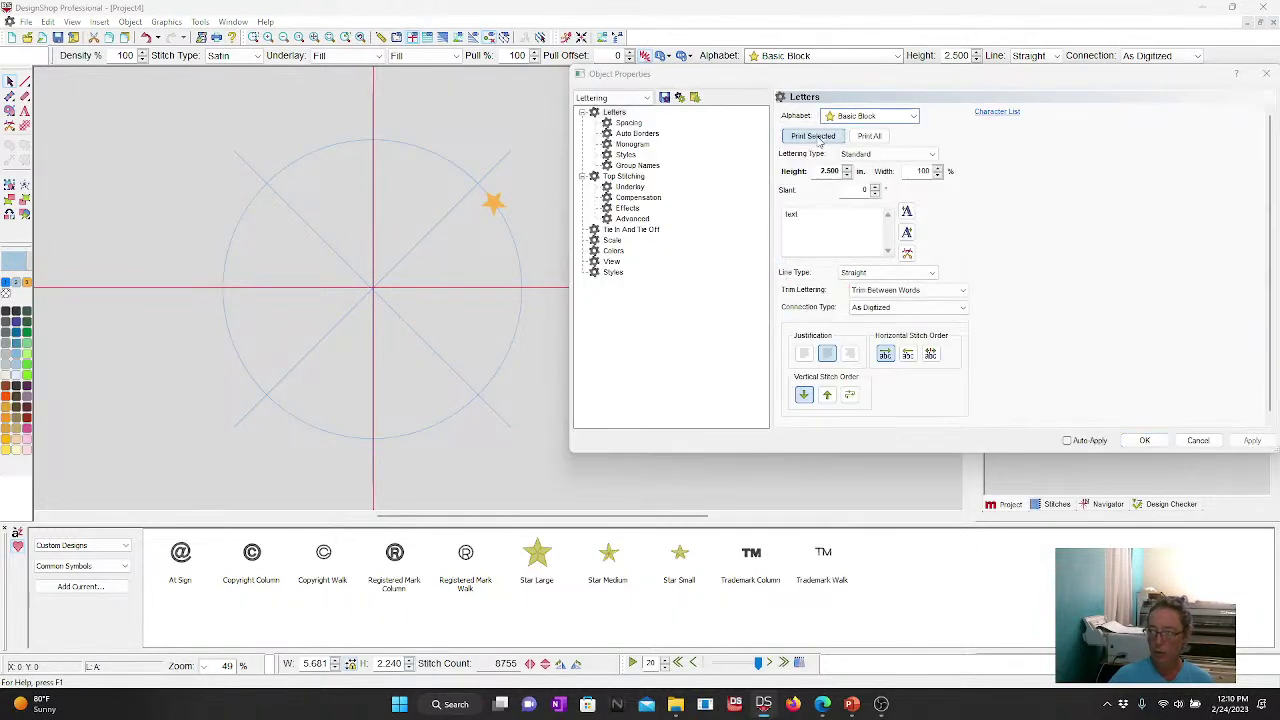
left_click(816, 136)
left_click(1060, 151)
left_click(878, 153)
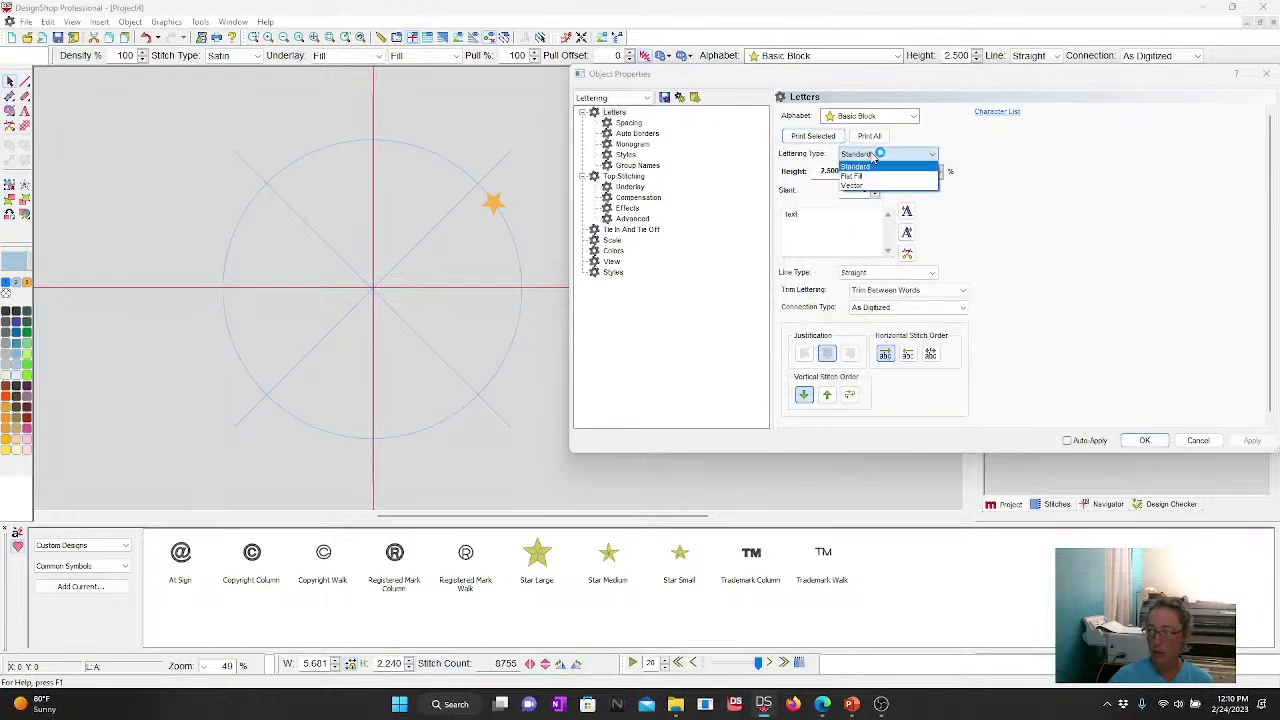
left_click(1146, 440)
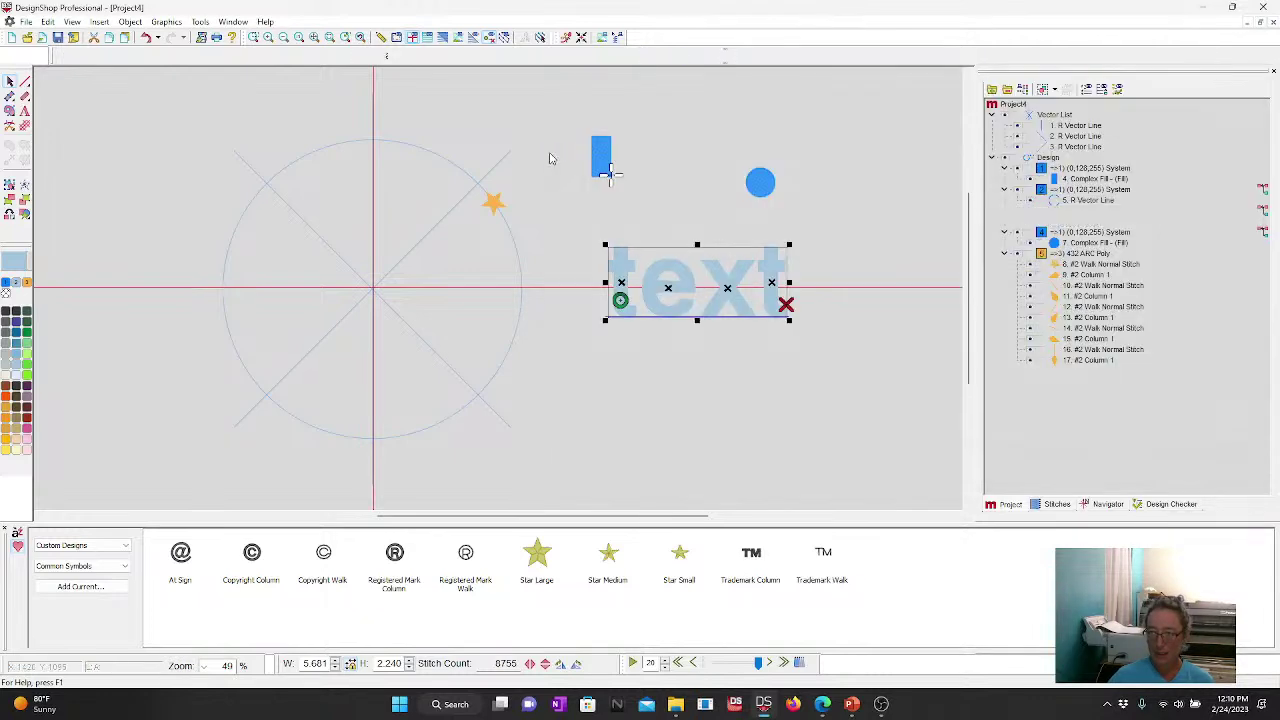
left_click(549, 158)
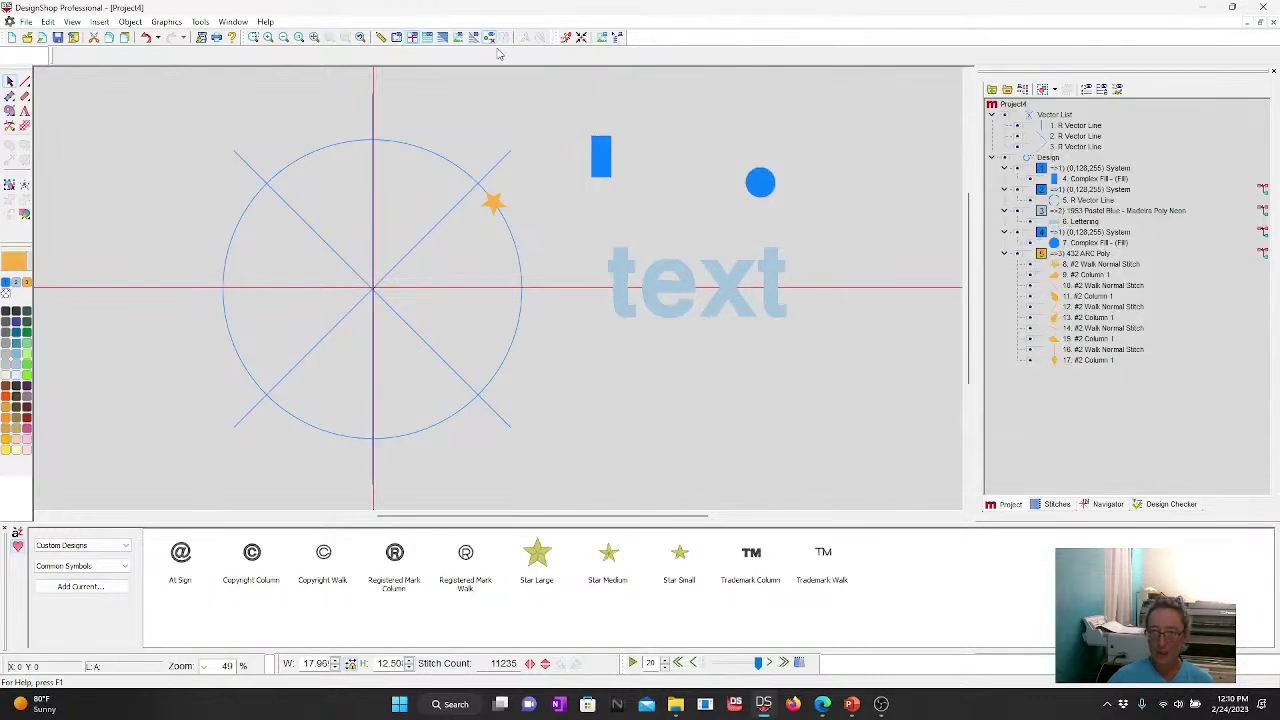
Step: Enable auto underlay for the text lettering and set its pull offset to 1 pt
left_click(693, 289)
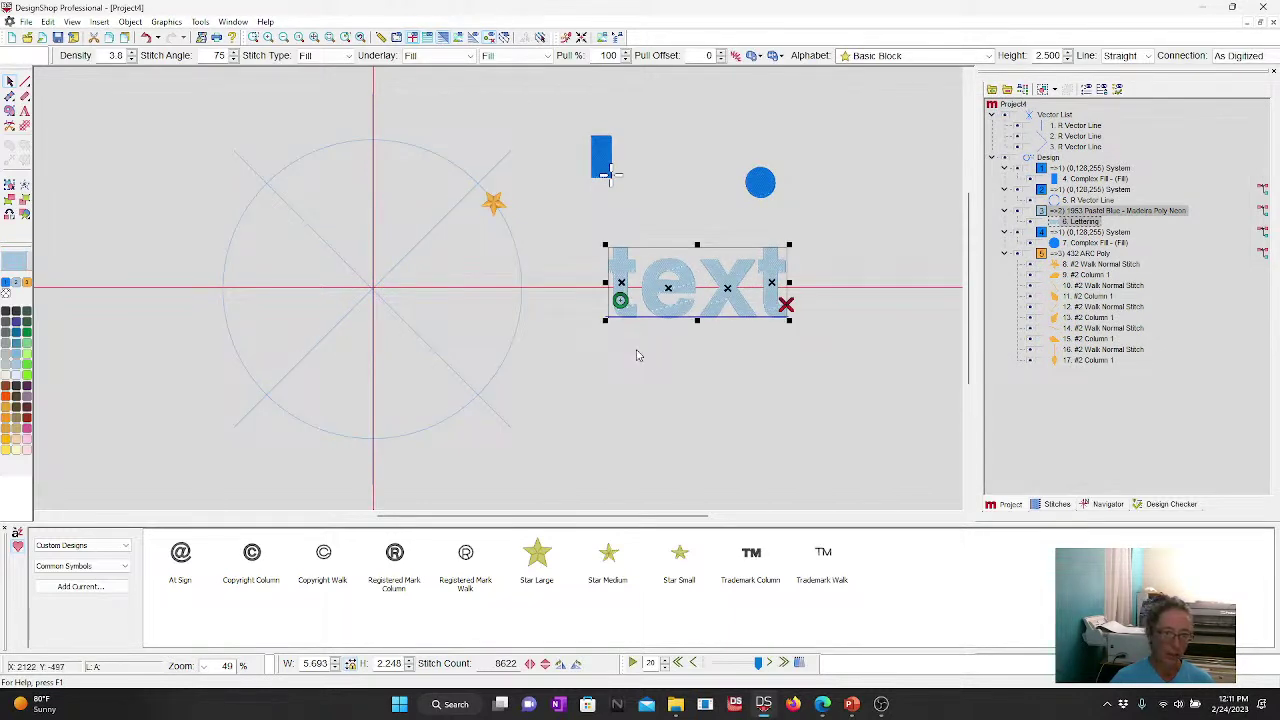
right_click(735, 258)
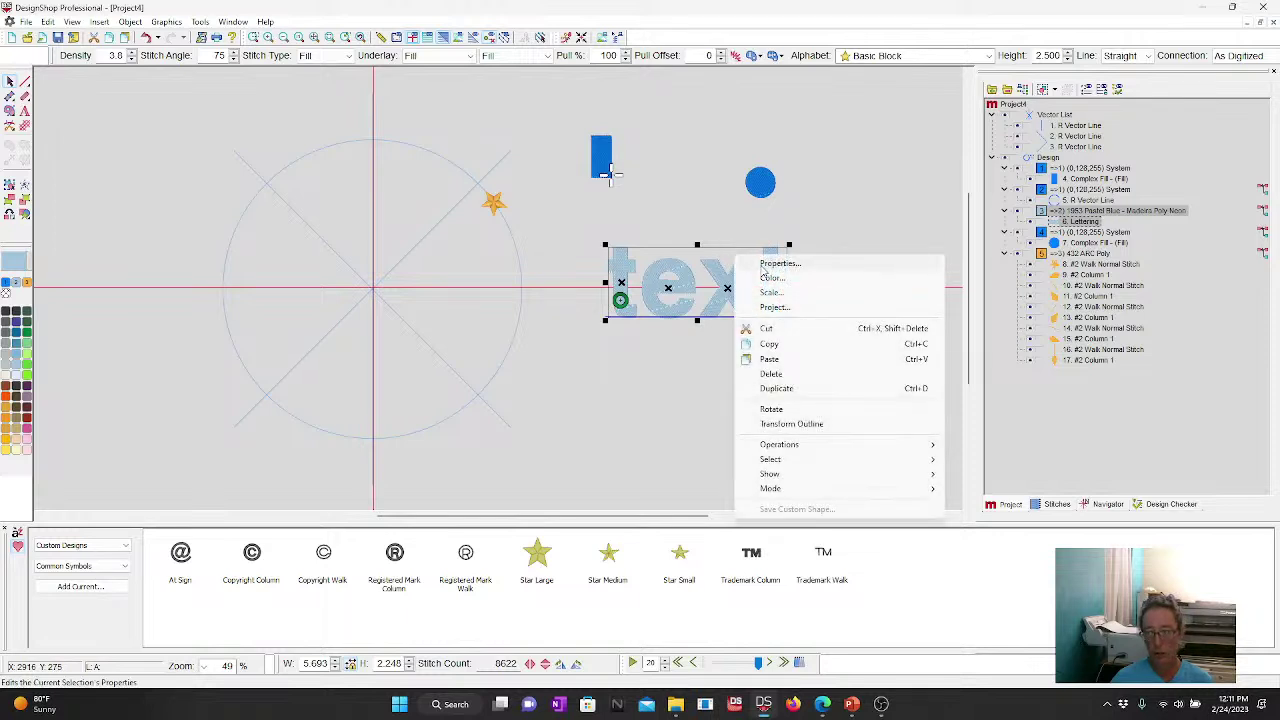
left_click(770, 264)
left_click(622, 177)
left_click(630, 187)
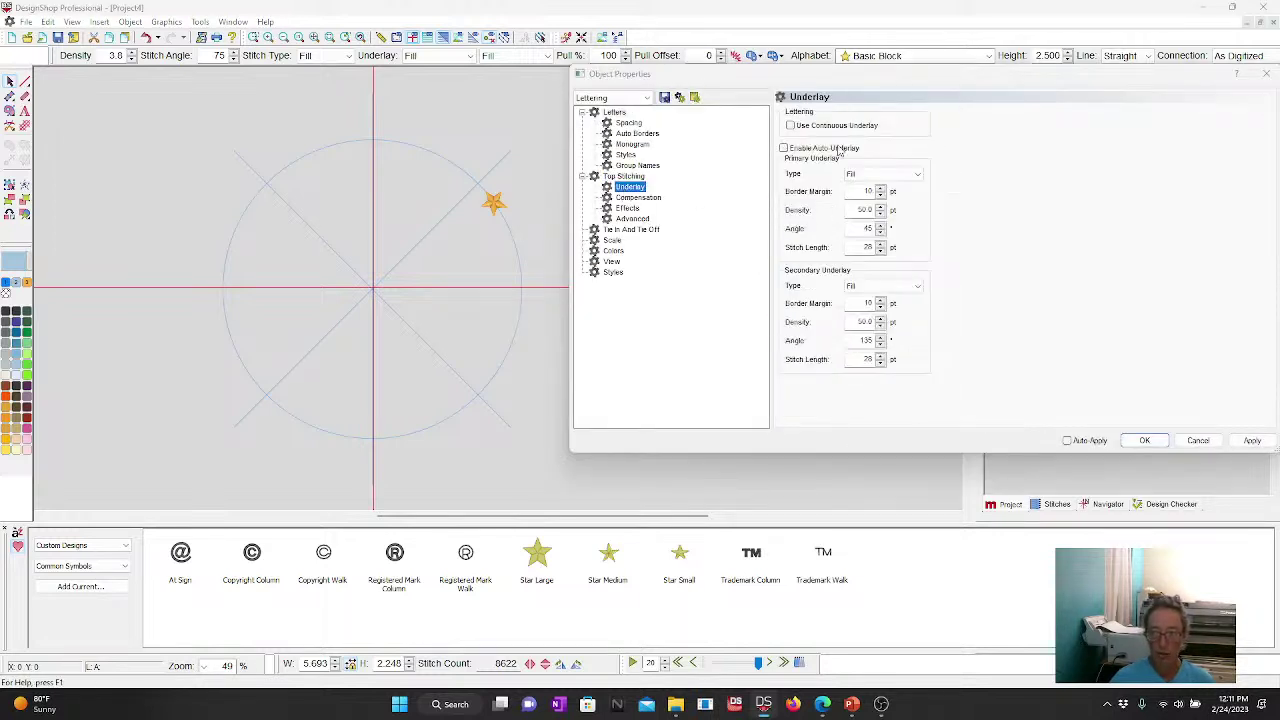
left_click(784, 148)
left_click(636, 197)
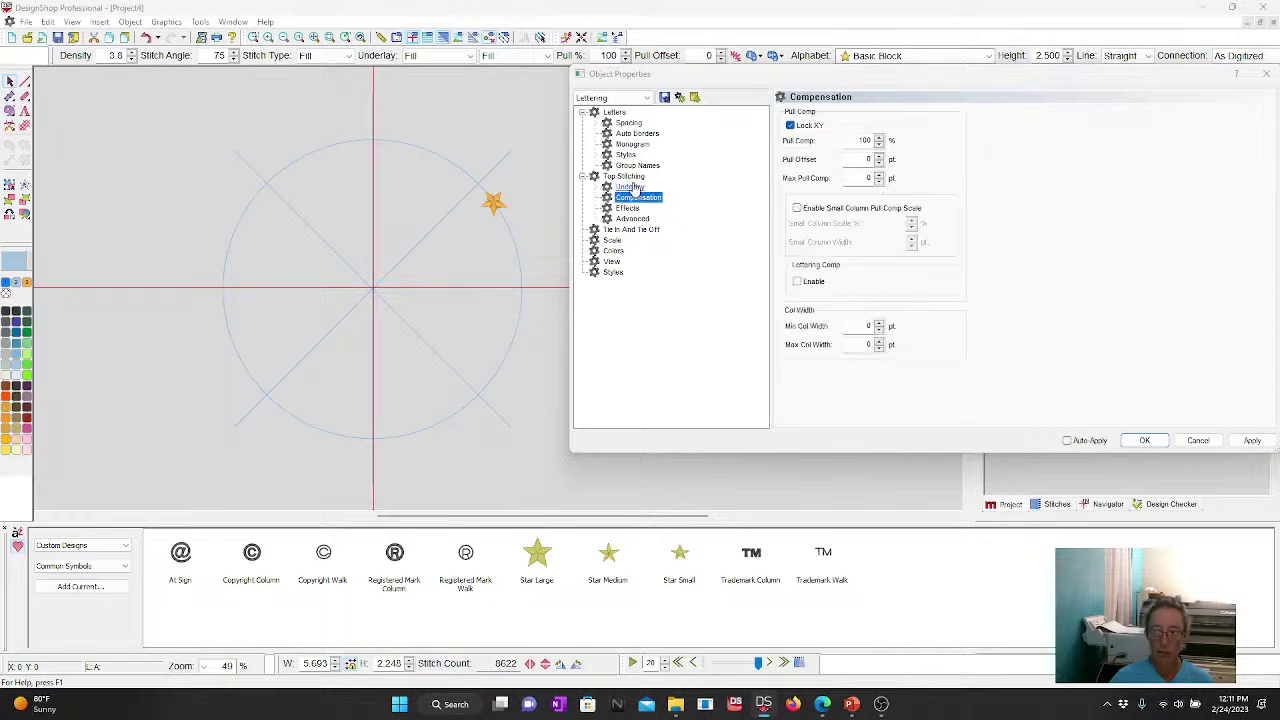
left_click(879, 156)
left_click(1251, 440)
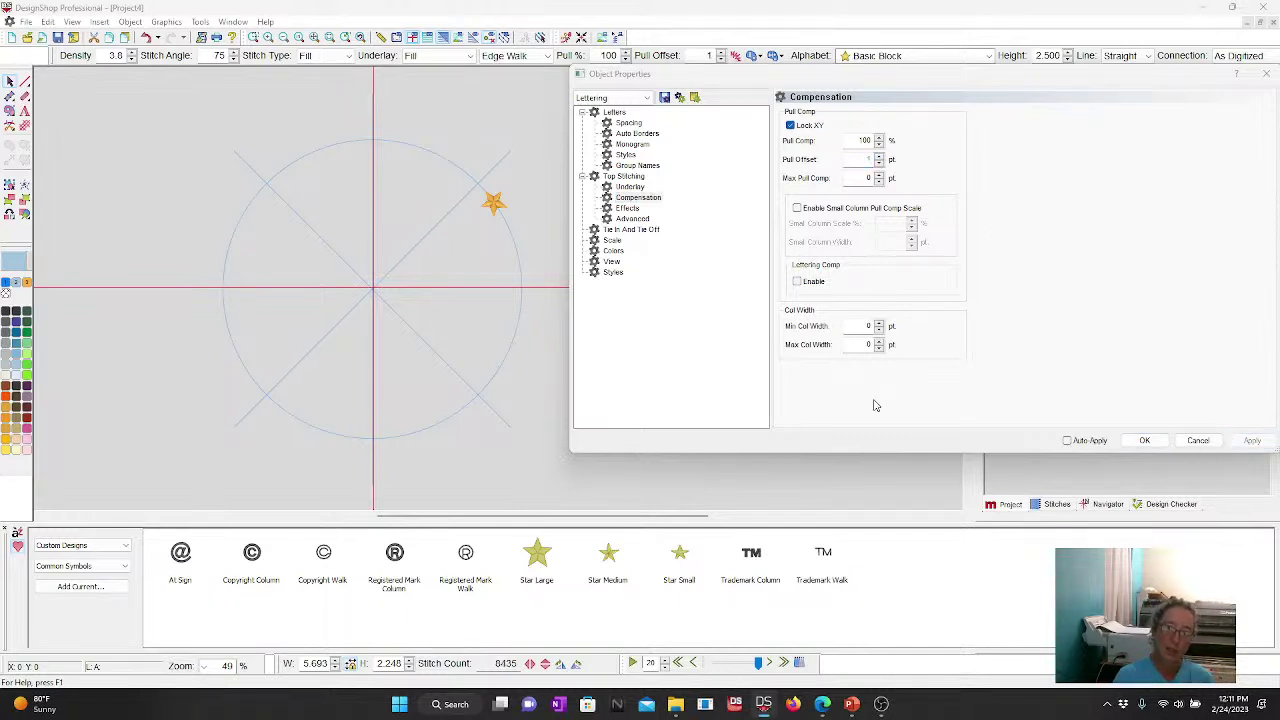
left_click(1140, 440)
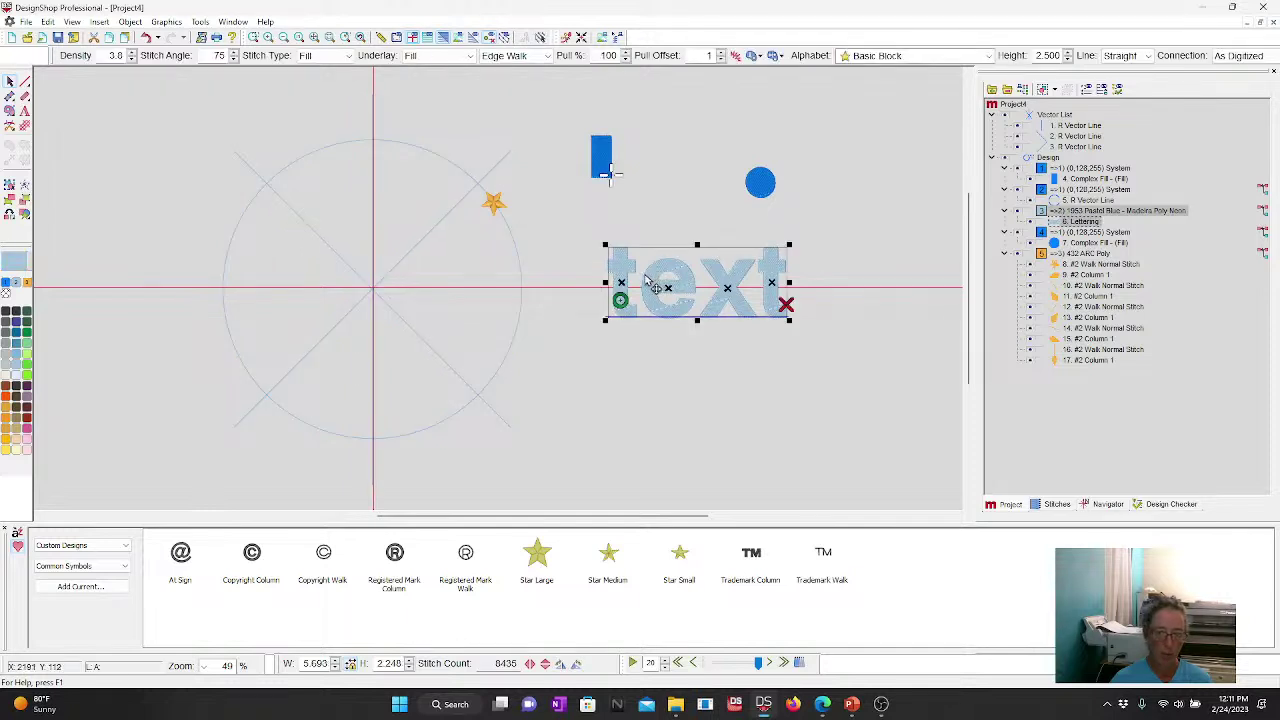
Step: Generate a primer stitch behind the text with a 20 pt offset, stitch length 25 pt and density 30 pt
left_click(101, 22)
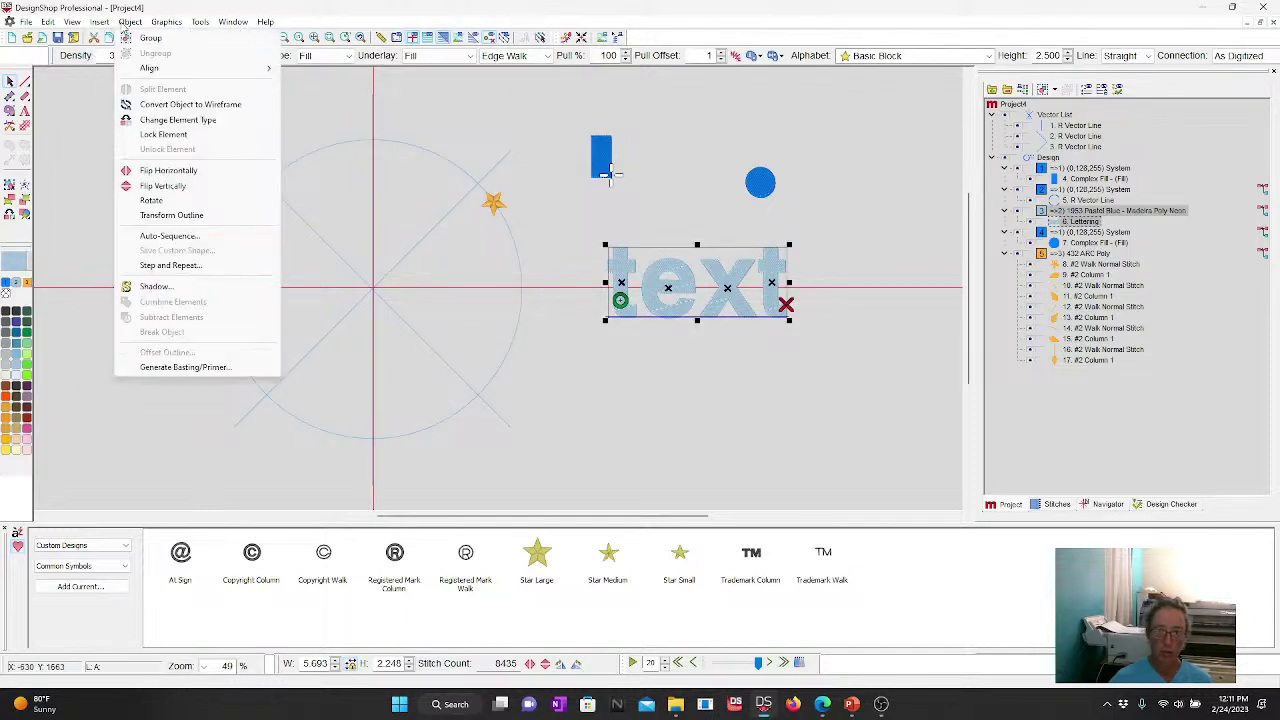
left_click(208, 367)
left_click(580, 277)
left_click(570, 299)
double_click(603, 295)
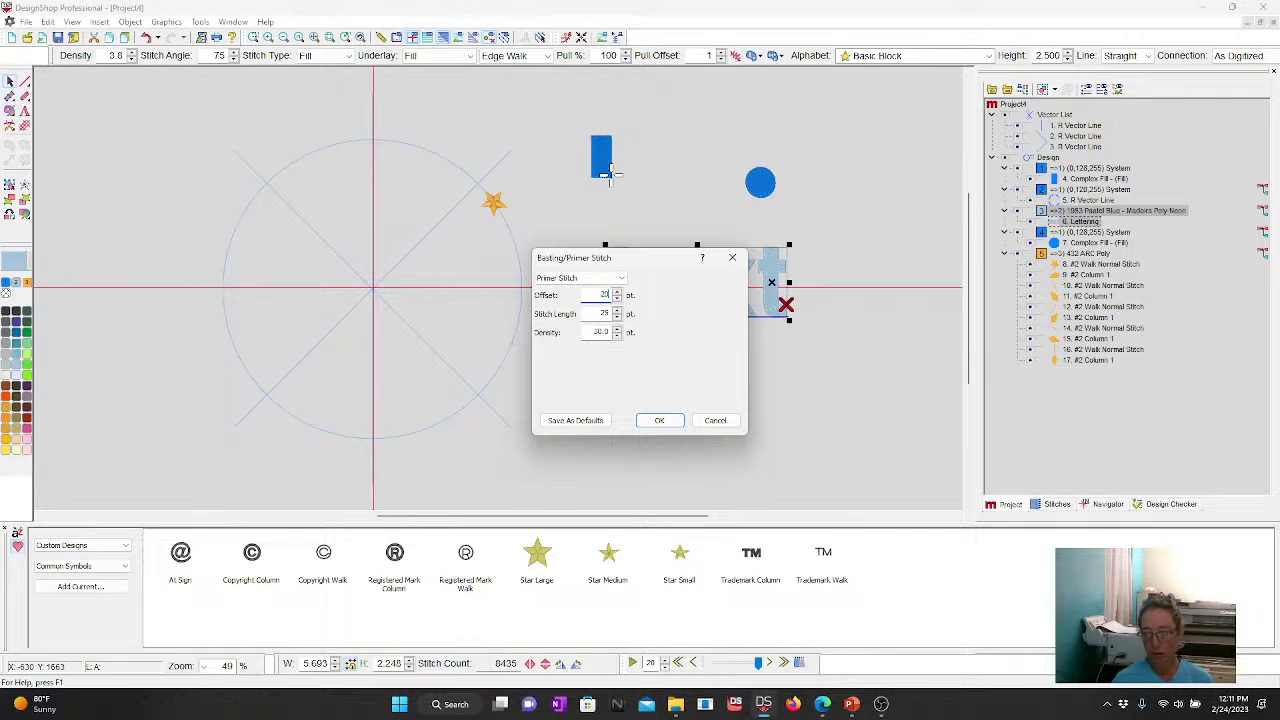
left_click(674, 424)
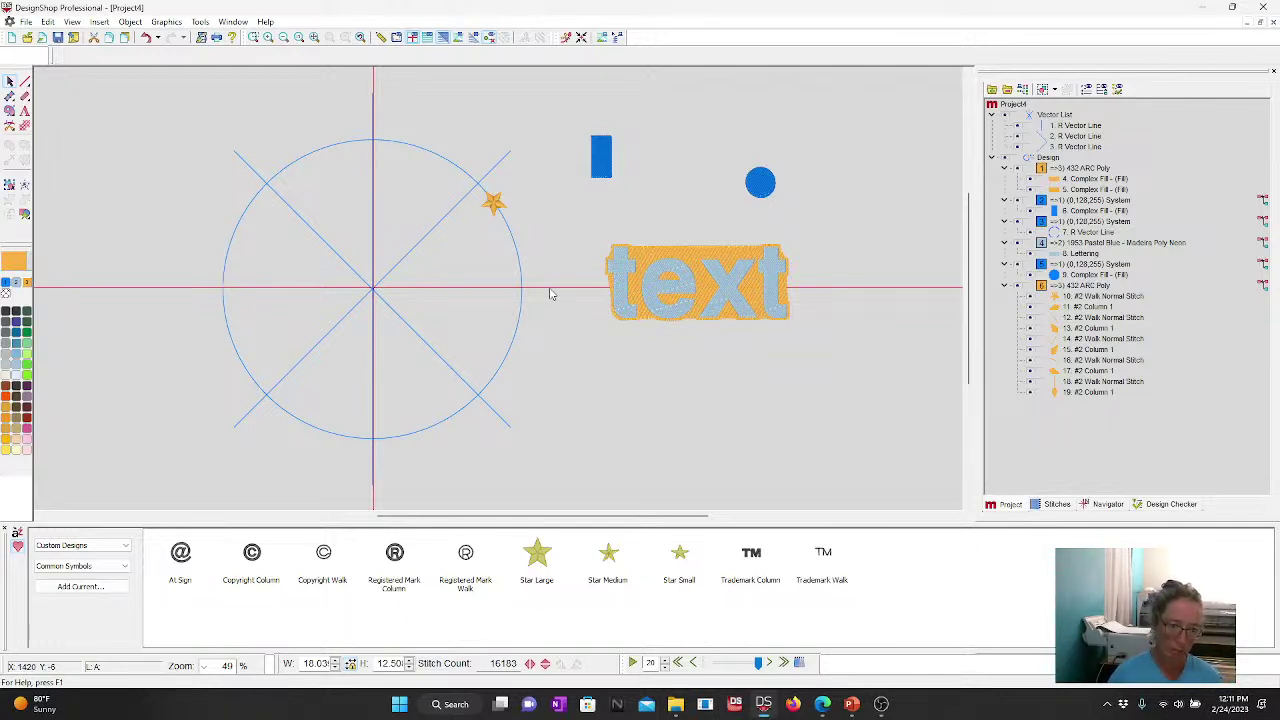
Step: Move the star off the circle to just beside the upper-left corner of the blue rectangle
left_click(645, 262)
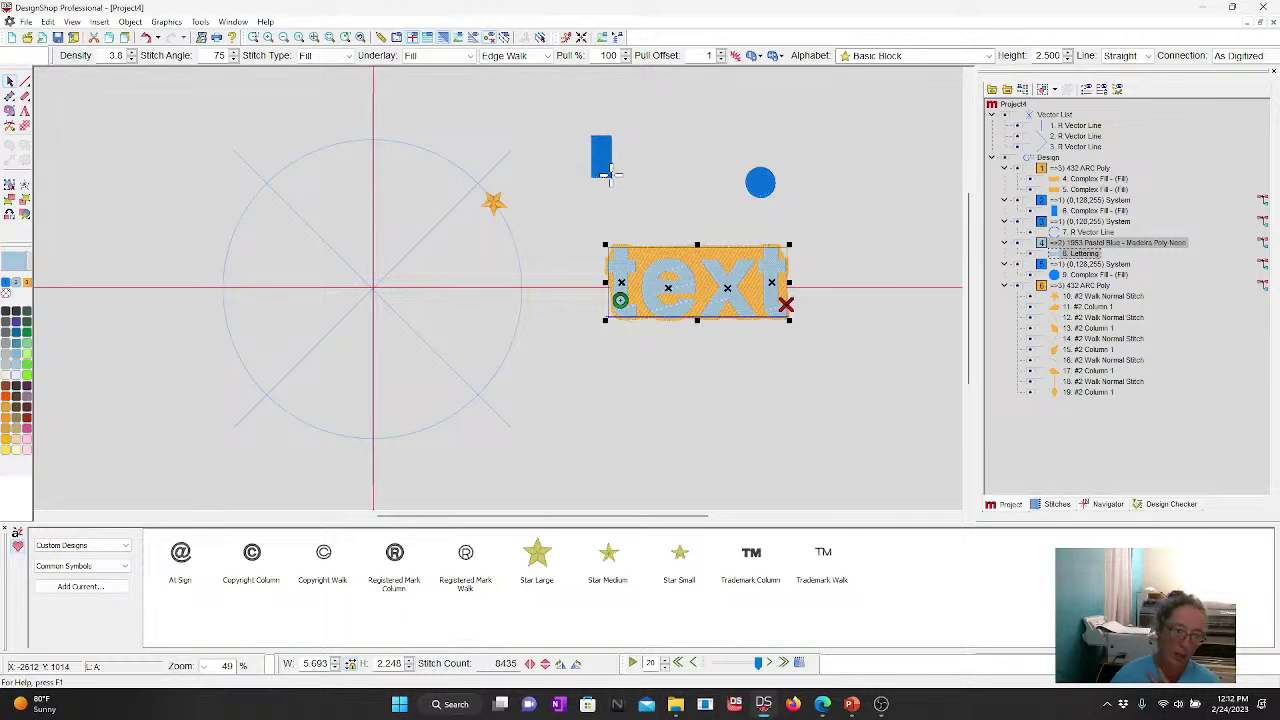
left_click(749, 387)
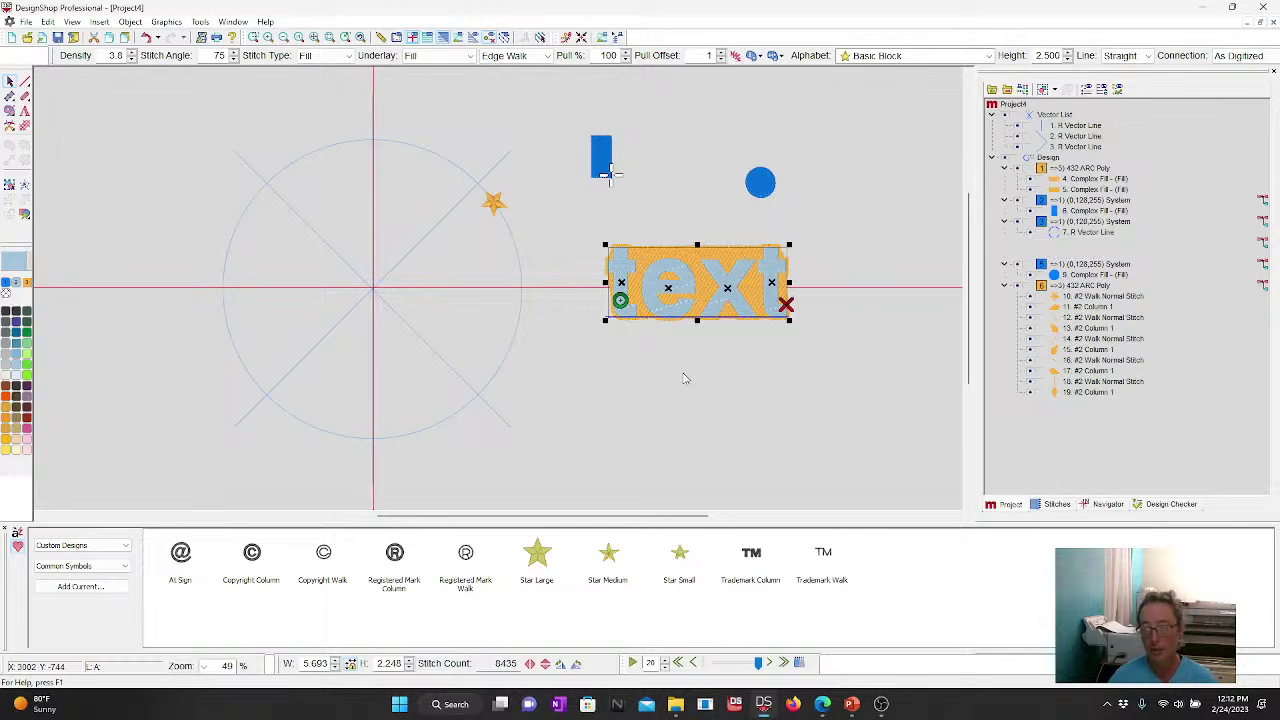
left_click(360, 144)
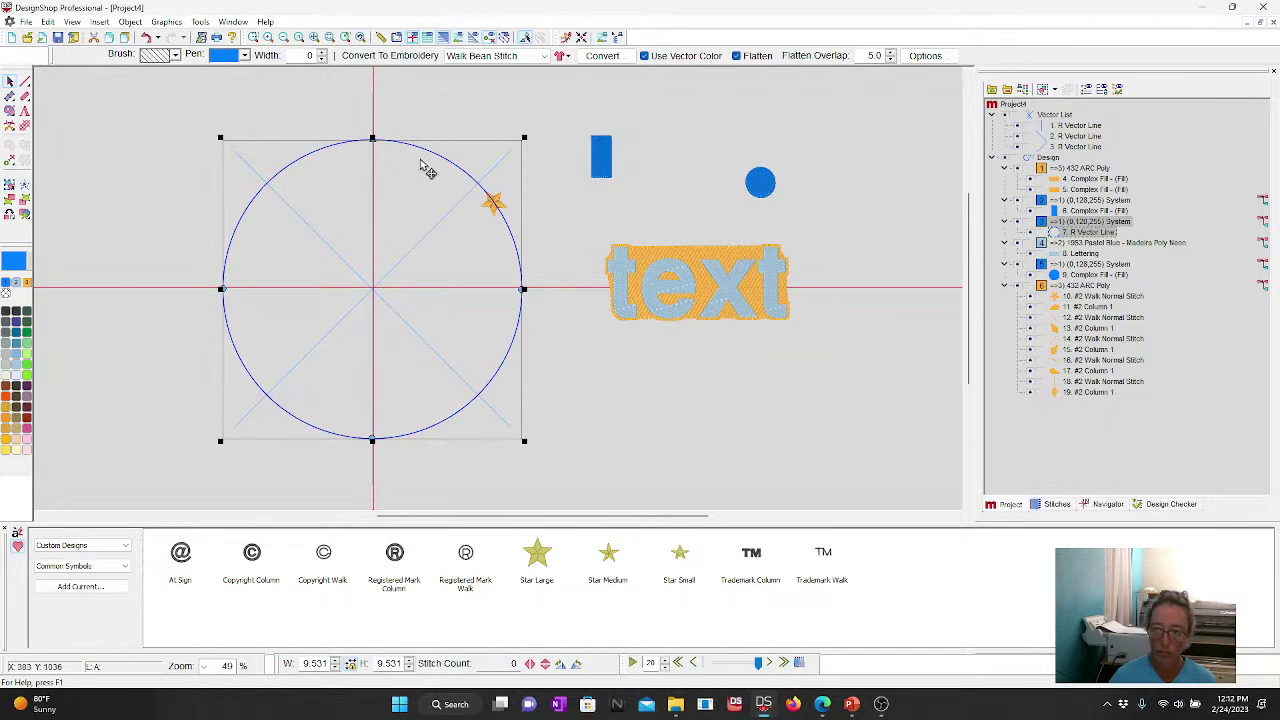
left_click_drag(455, 112, 529, 263)
left_click_drag(498, 206, 579, 137)
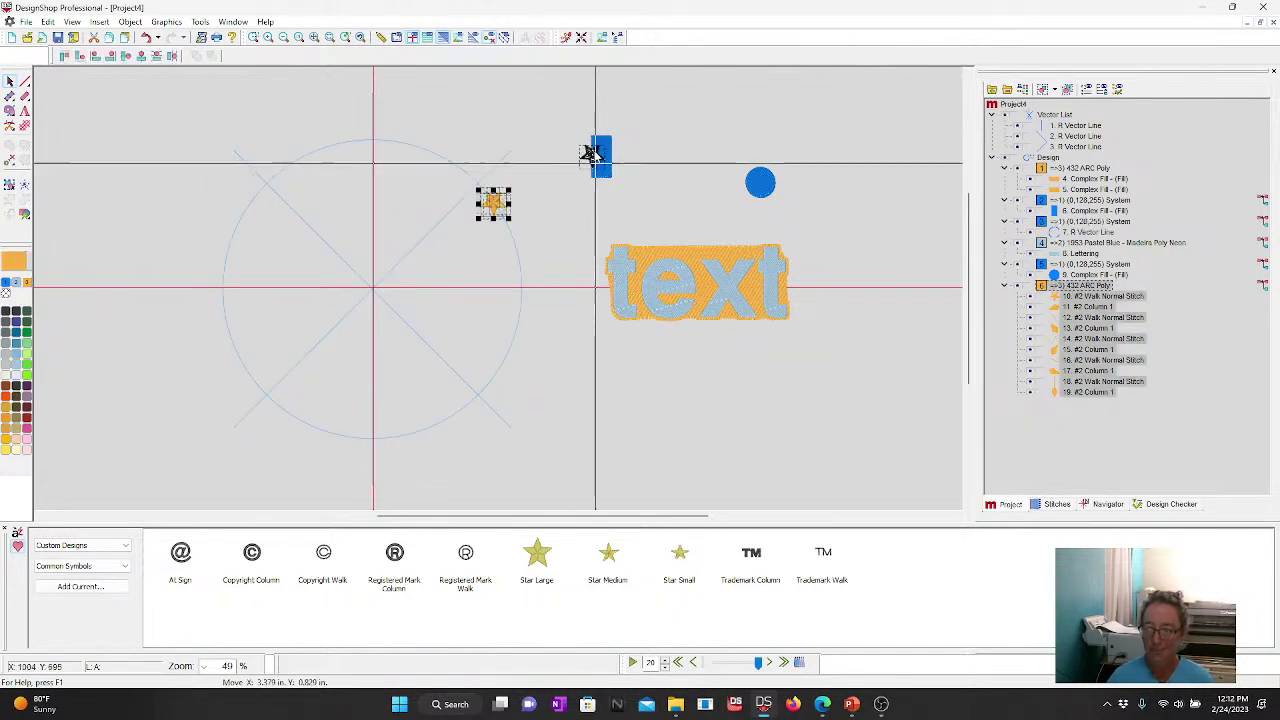
Step: Create a centered single-line satin border from the circle outline with a width of 40 pt
left_click(449, 170)
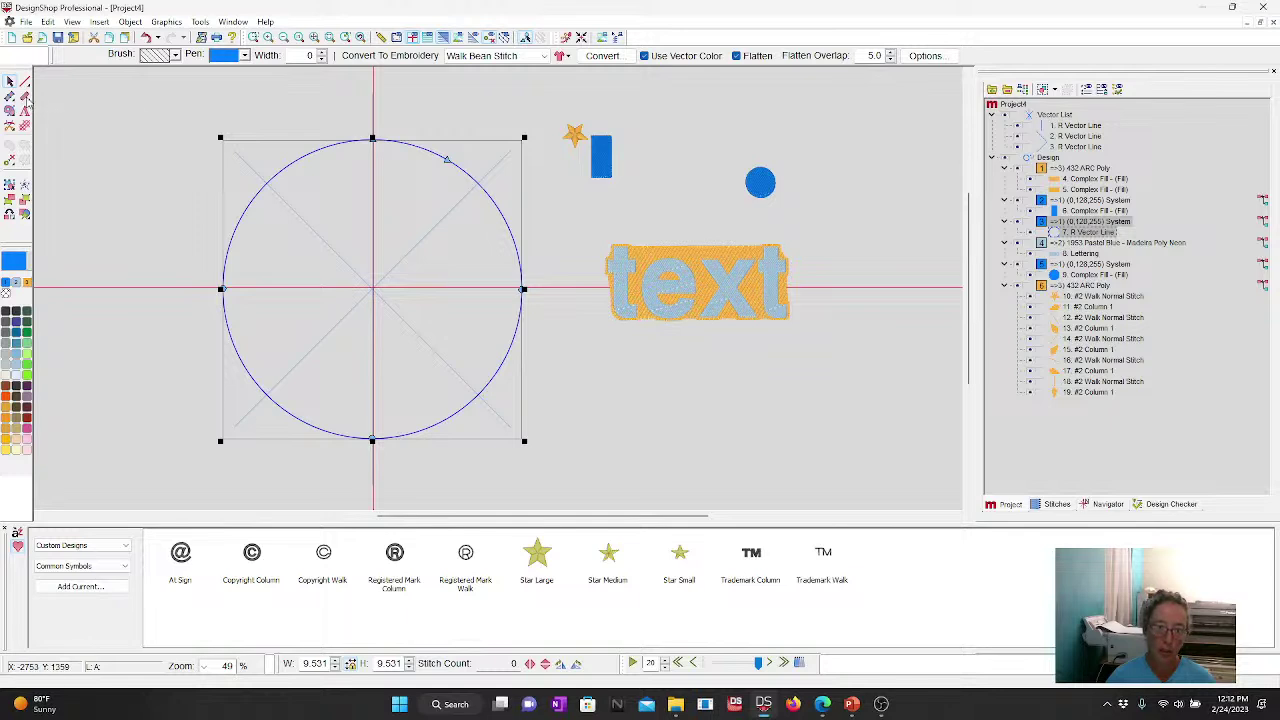
left_click(26, 99)
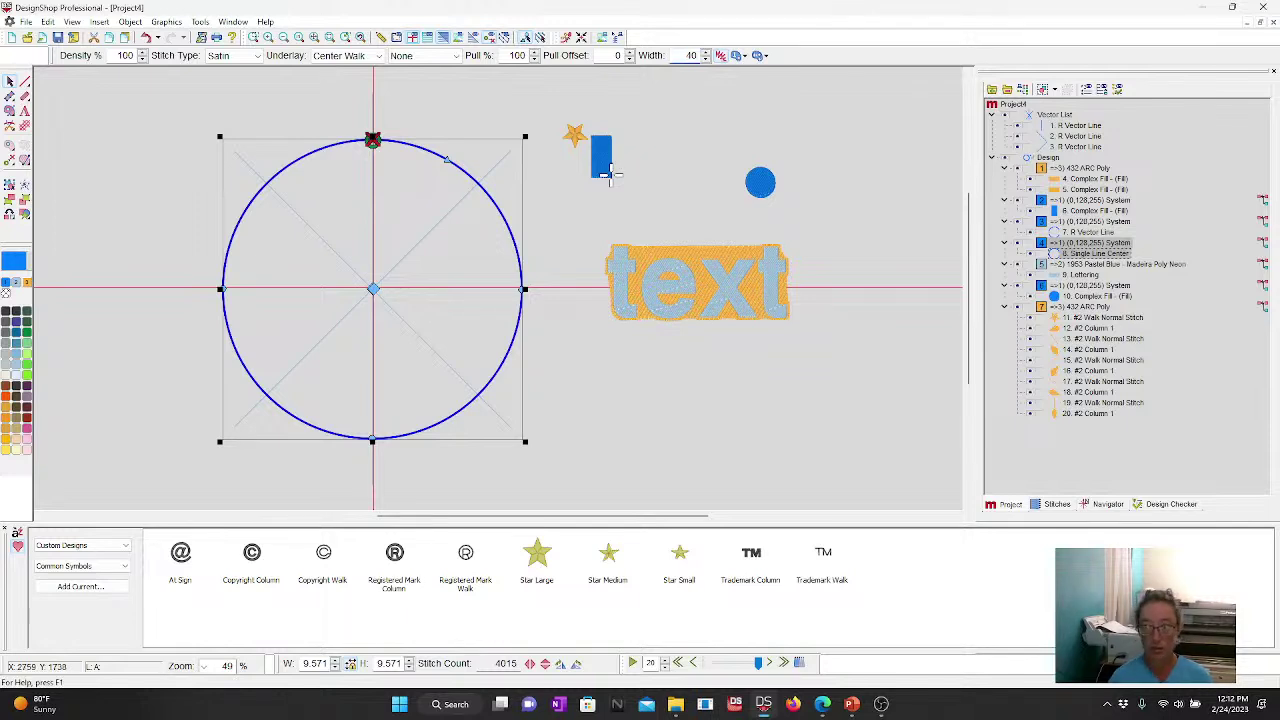
key("Return")
left_click(453, 107)
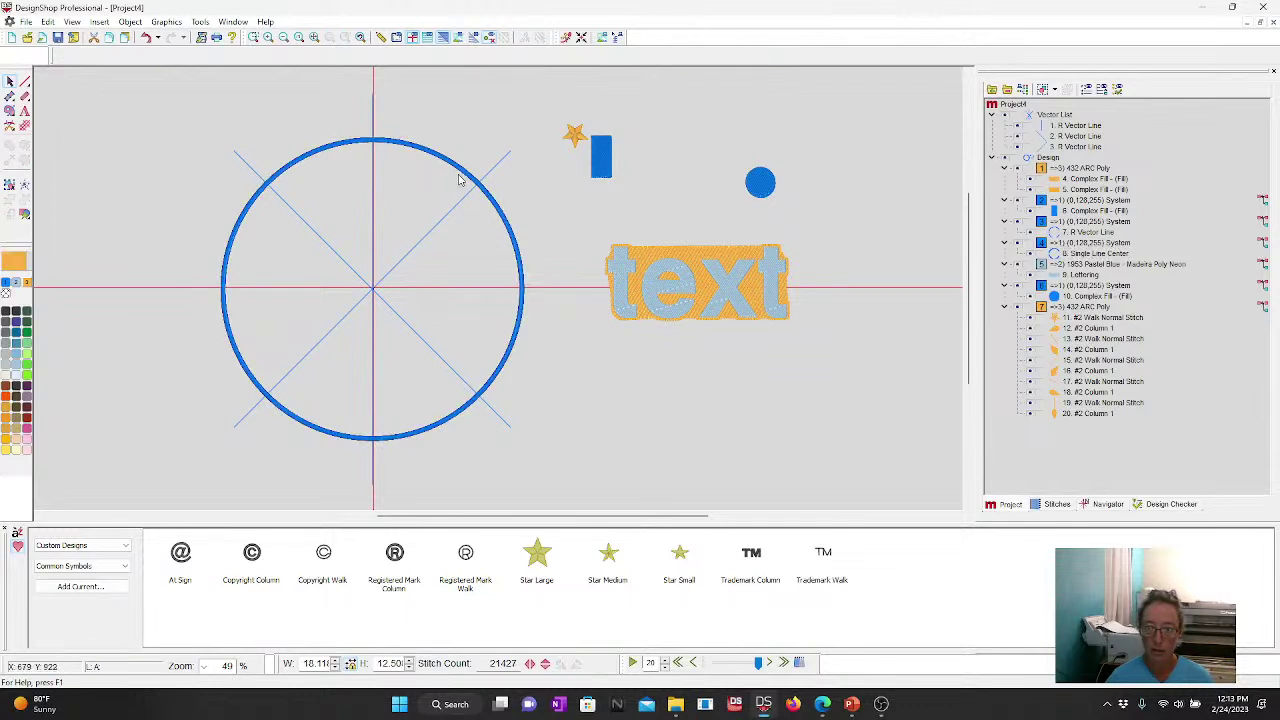
Step: Turn off auto density for the circle's satin border and apply a density of 3.7 pt
left_click(448, 162)
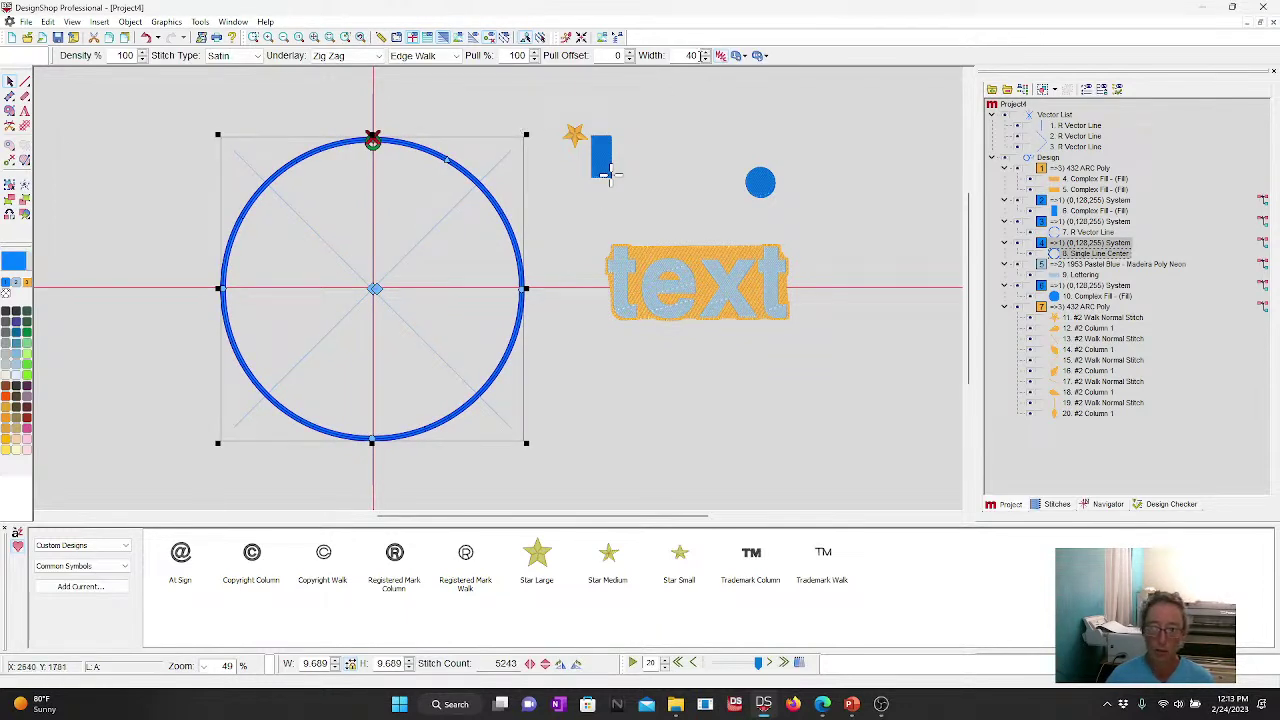
right_click(311, 183)
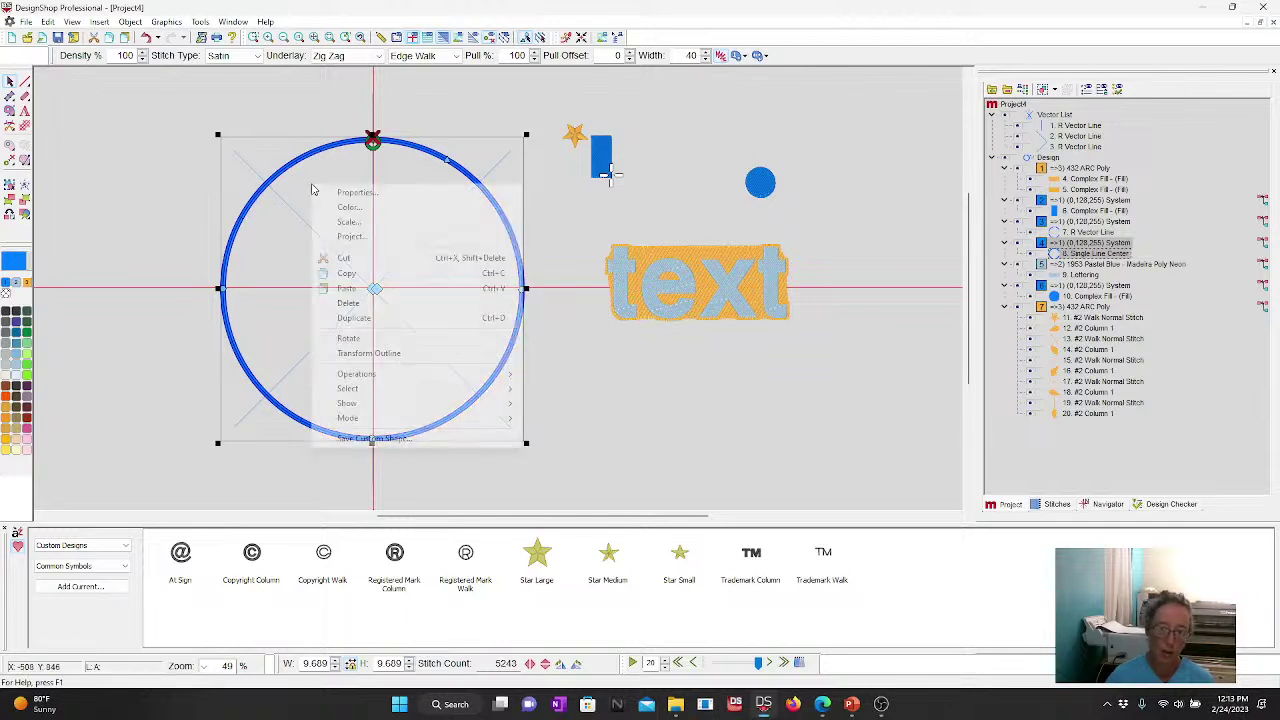
left_click(354, 192)
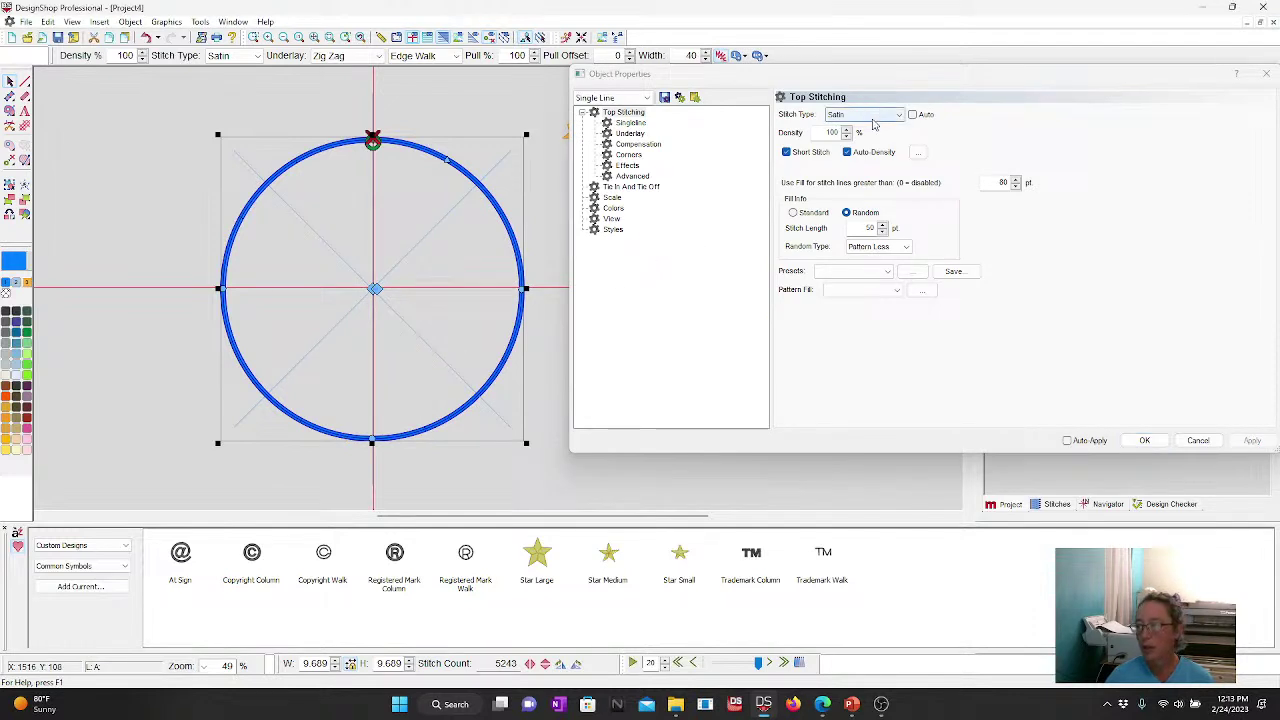
left_click(848, 151)
double_click(832, 132)
left_click(1253, 441)
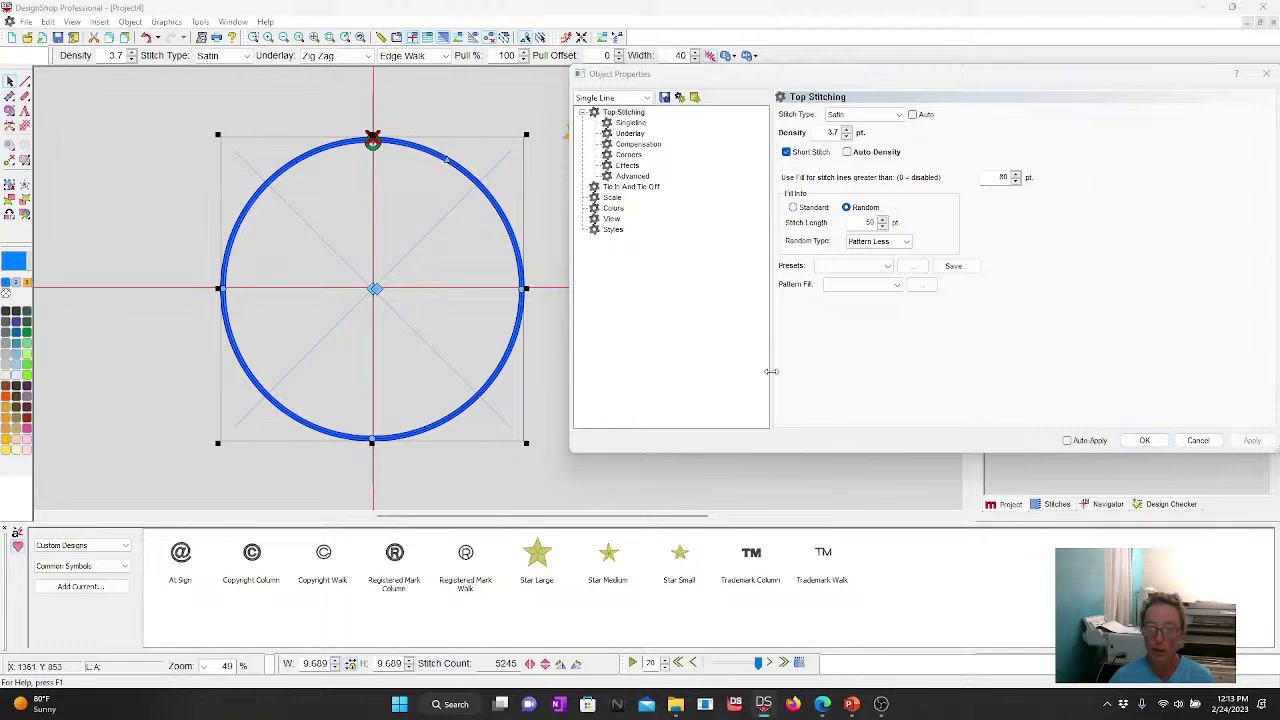
left_click(1144, 440)
left_click(680, 370)
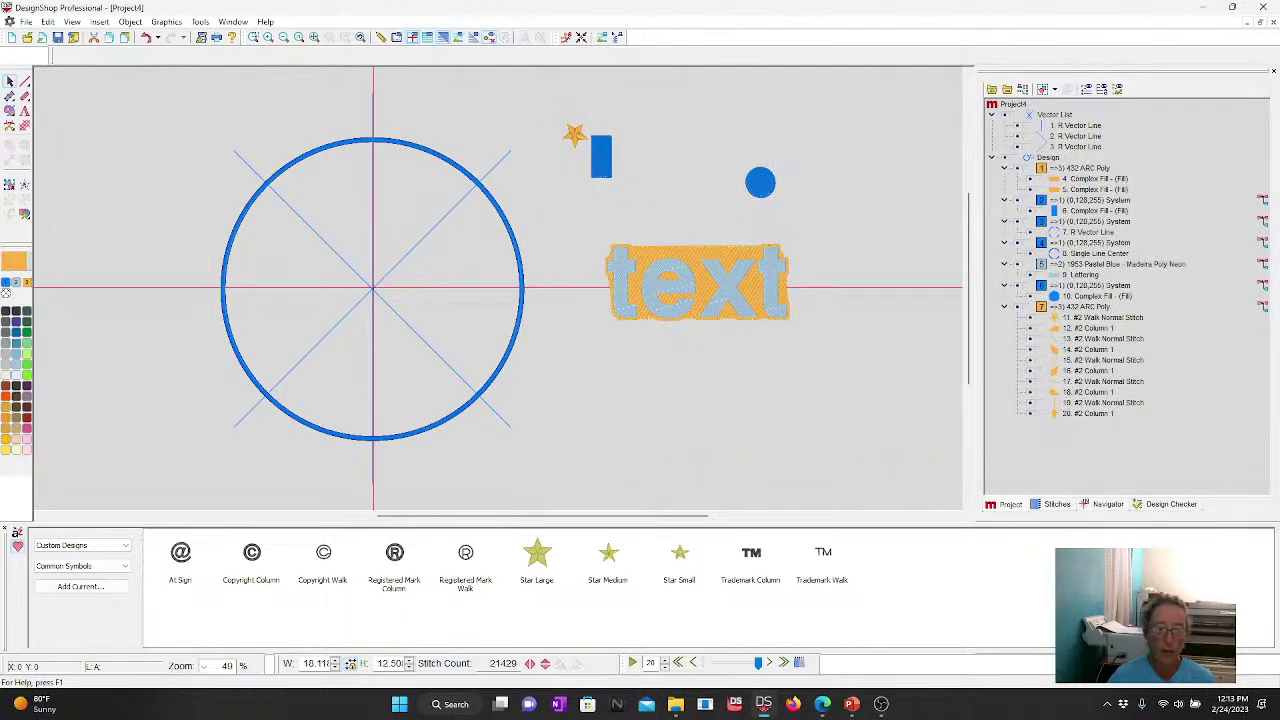
Step: Change the lettering type of the text from Flat Fill to Standard
left_click(710, 310)
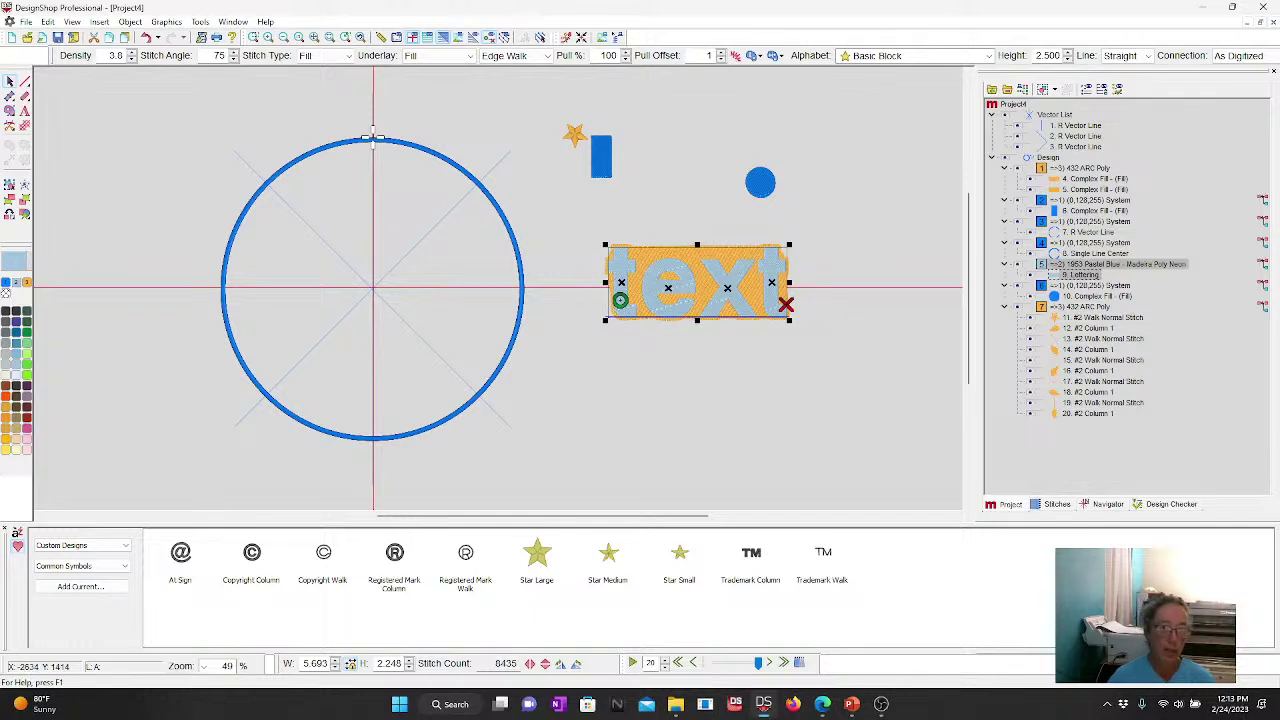
left_click(694, 268)
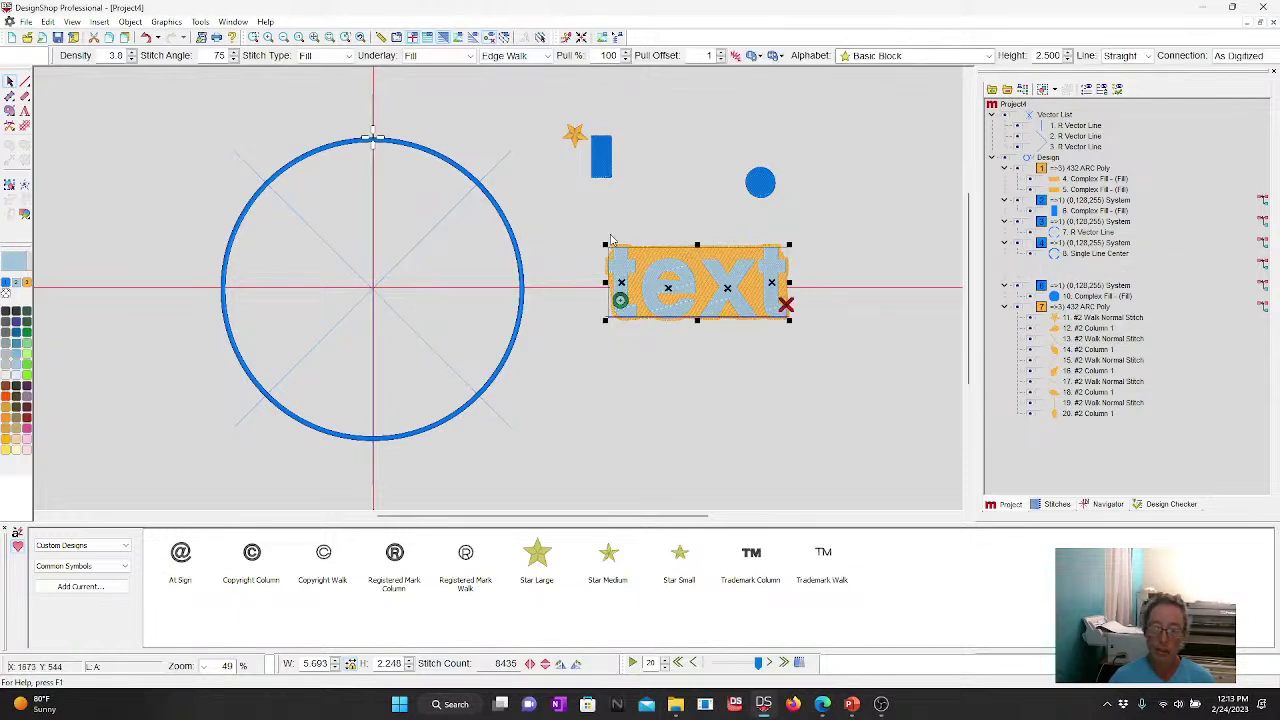
right_click(669, 264)
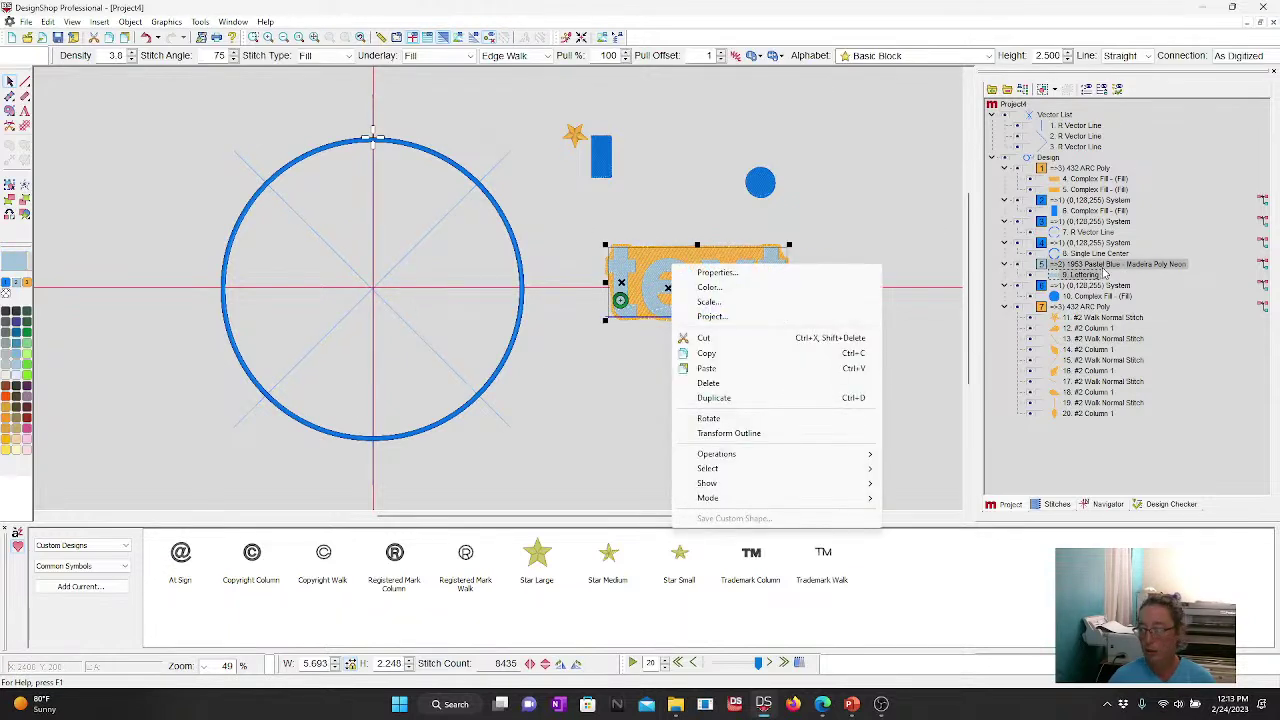
right_click(1060, 268)
left_click(1085, 277)
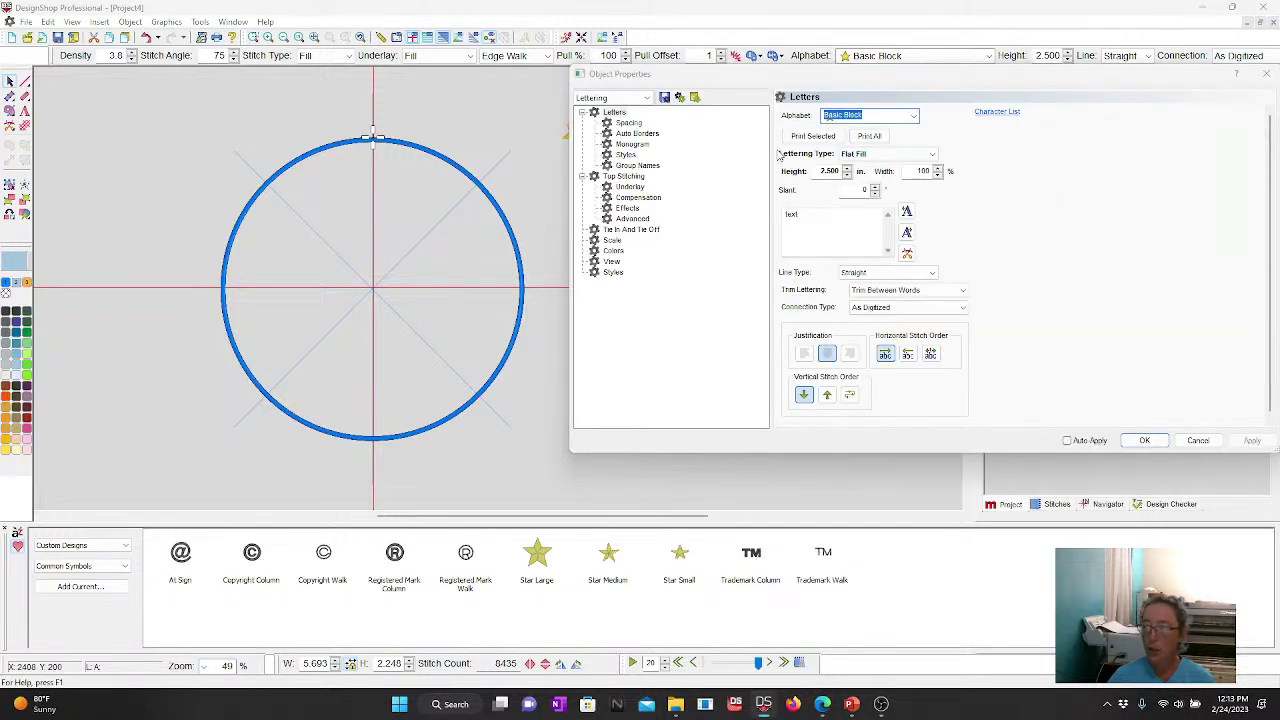
left_click(880, 154)
left_click(878, 172)
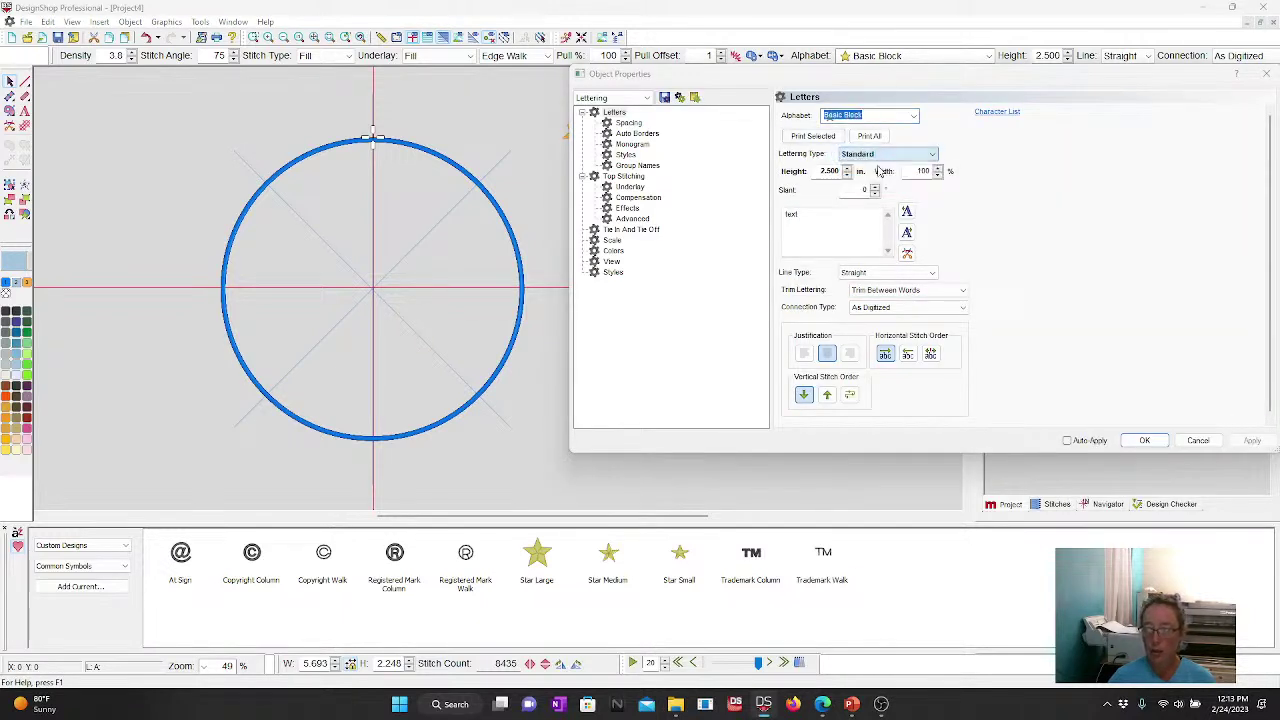
key("Return")
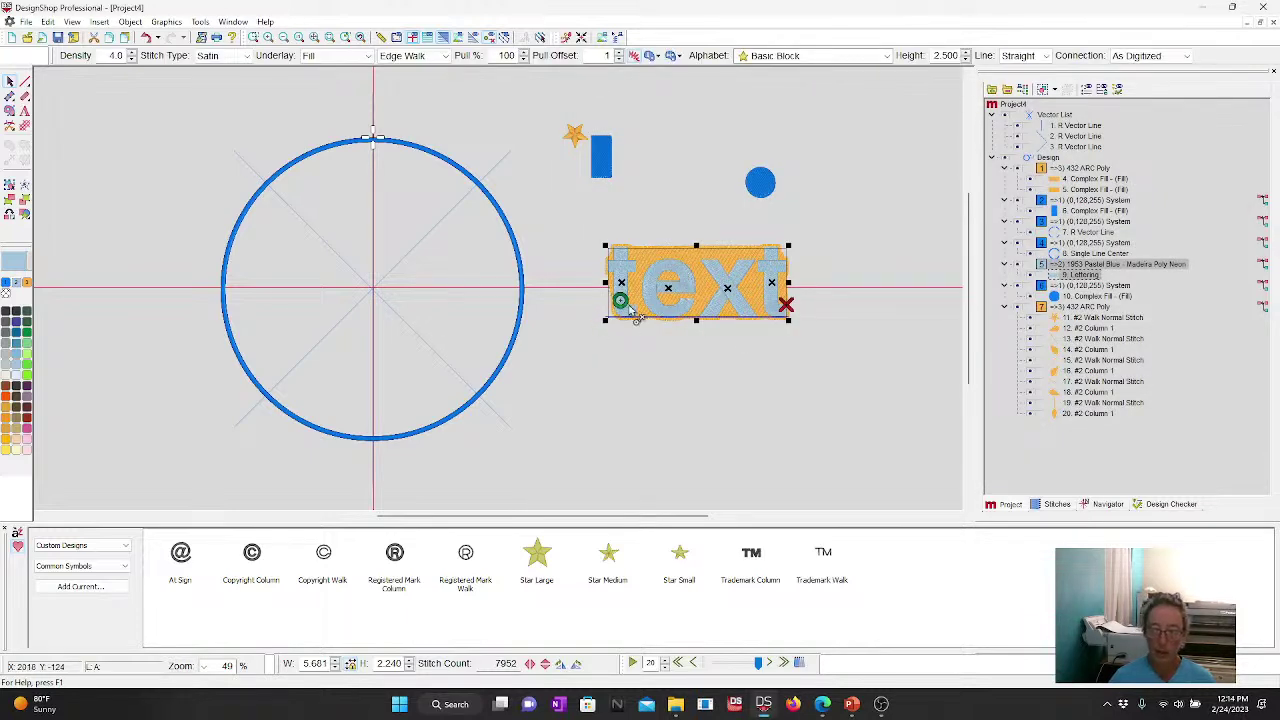
Step: Examine the lettering's top stitching, auto underlay, and tie-in and tie-off settings, and discard any changes
right_click(666, 256)
left_click(690, 260)
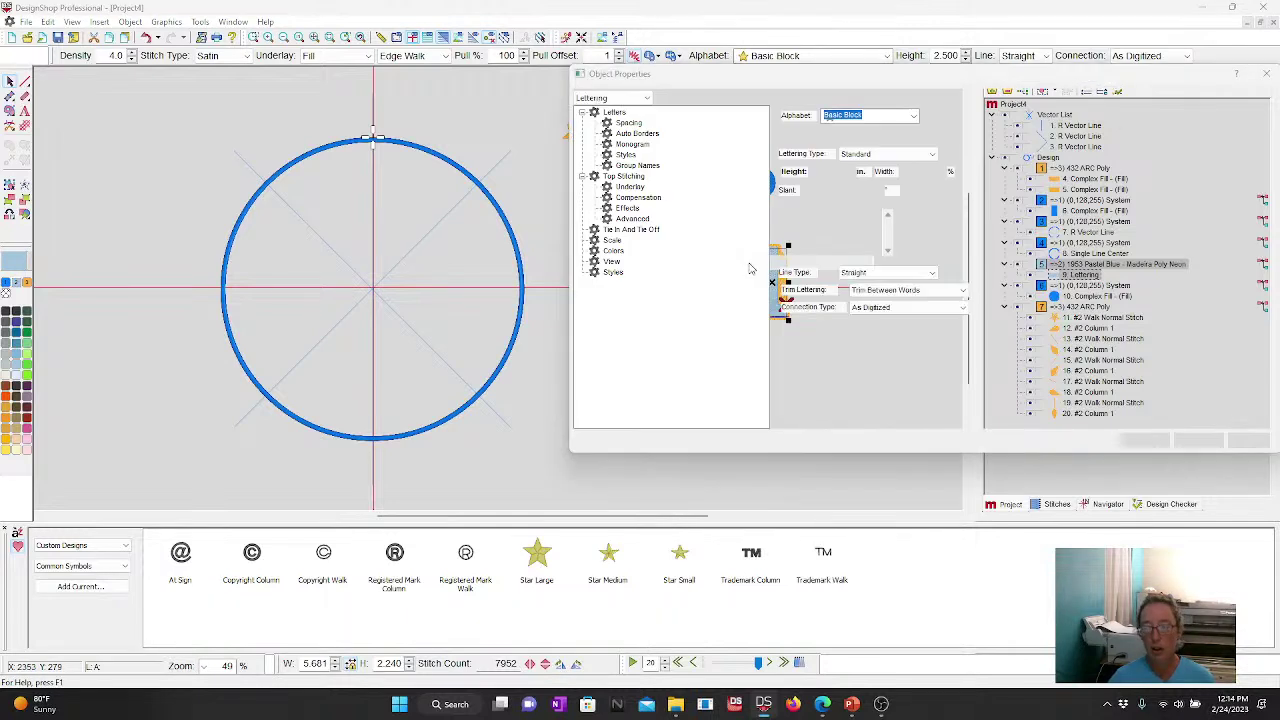
left_click(623, 176)
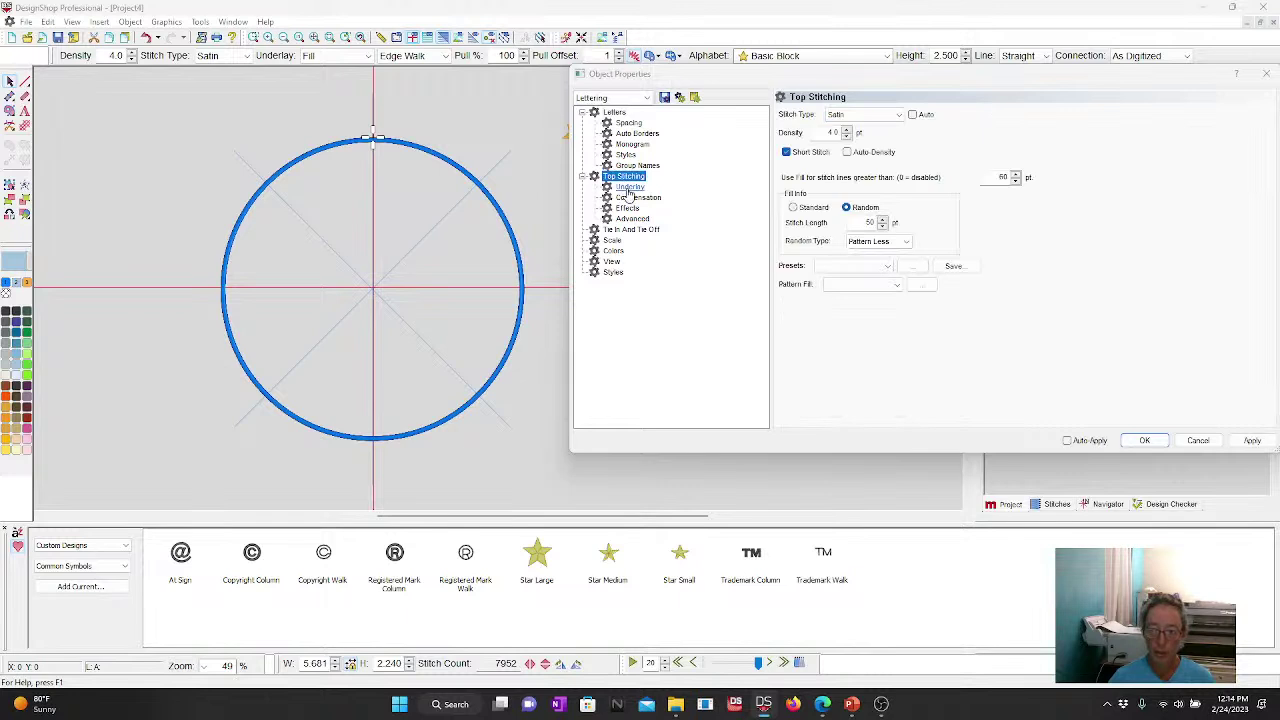
left_click(630, 187)
left_click(786, 148)
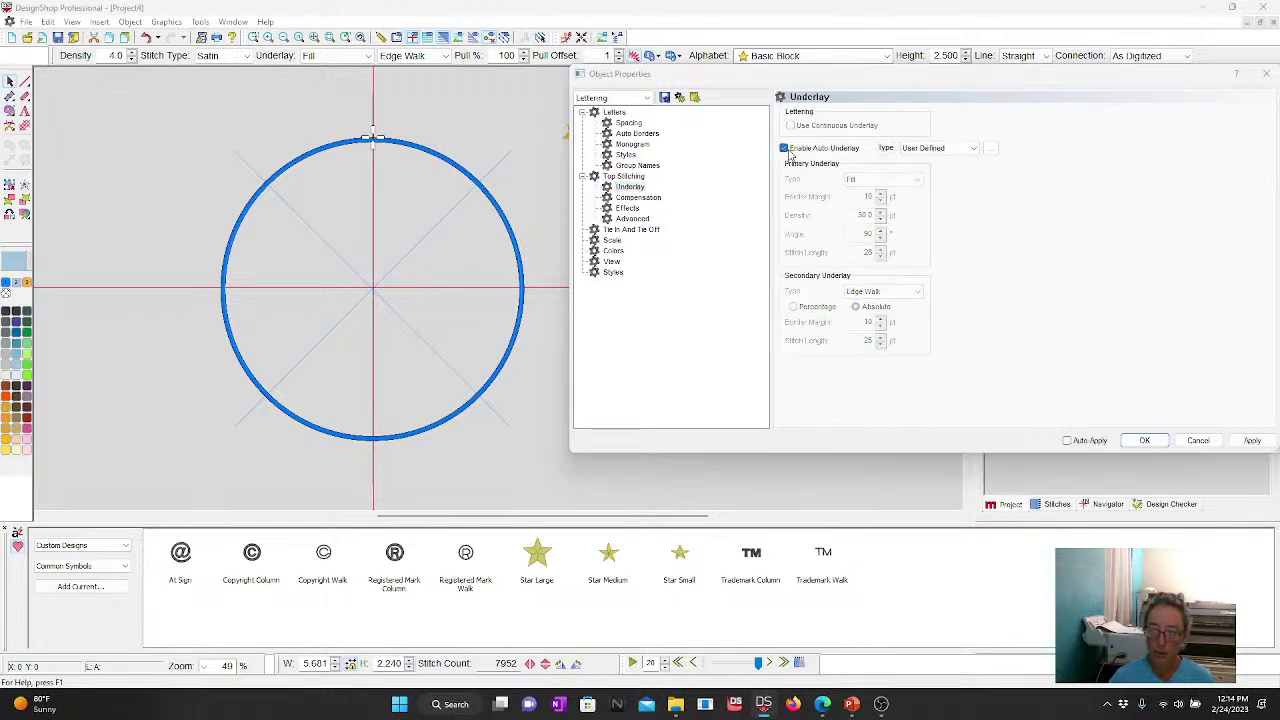
left_click(631, 229)
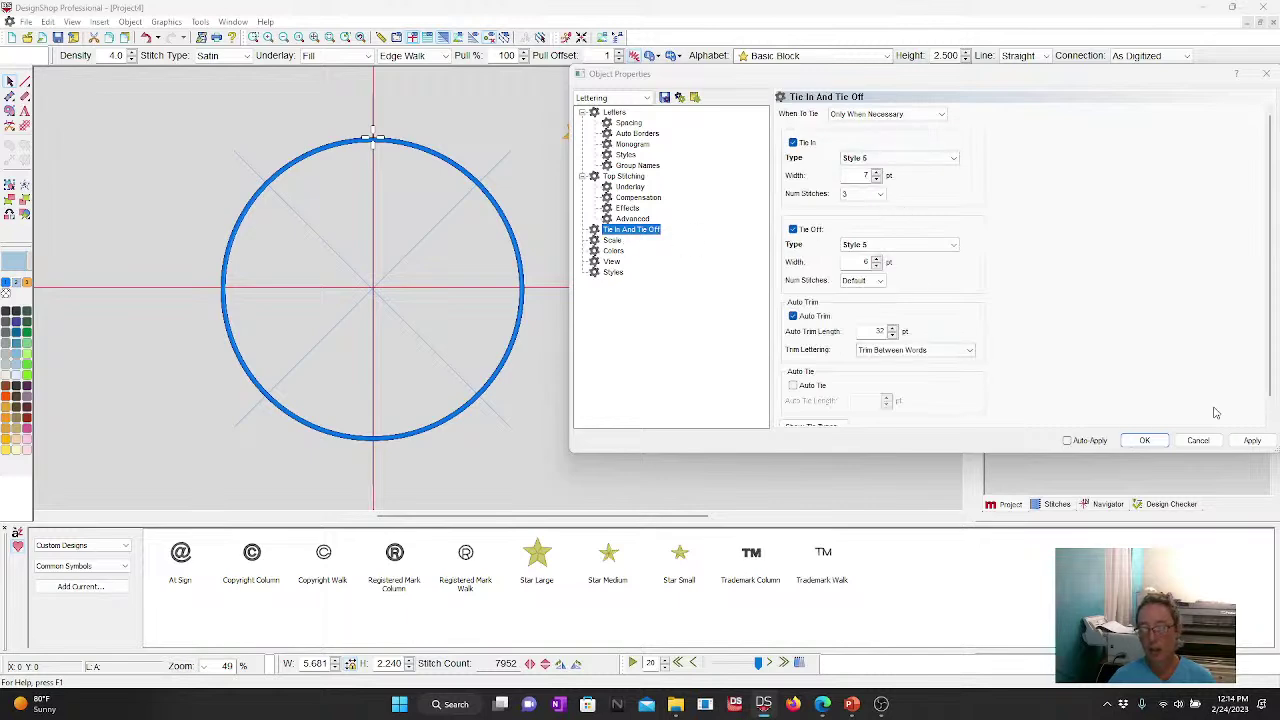
left_click(1198, 441)
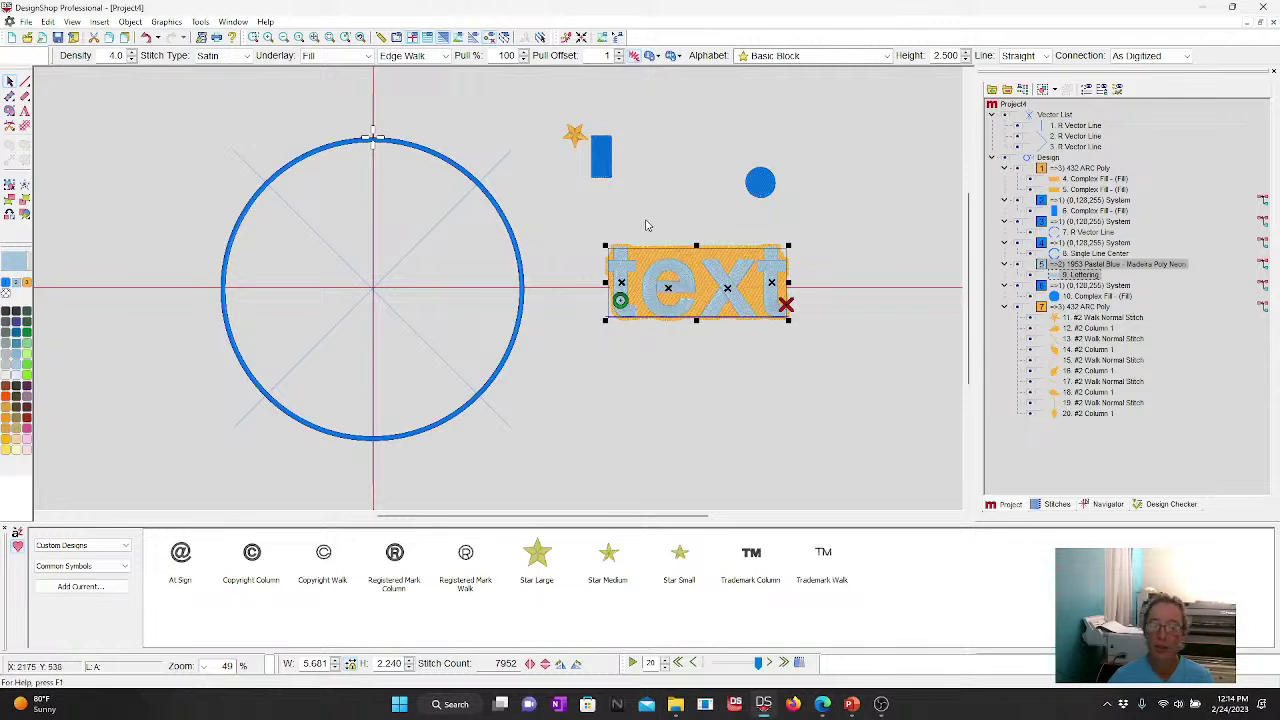
Step: Select the two primer fills behind the text one after the other to compare their stitch angles
left_click(390, 232)
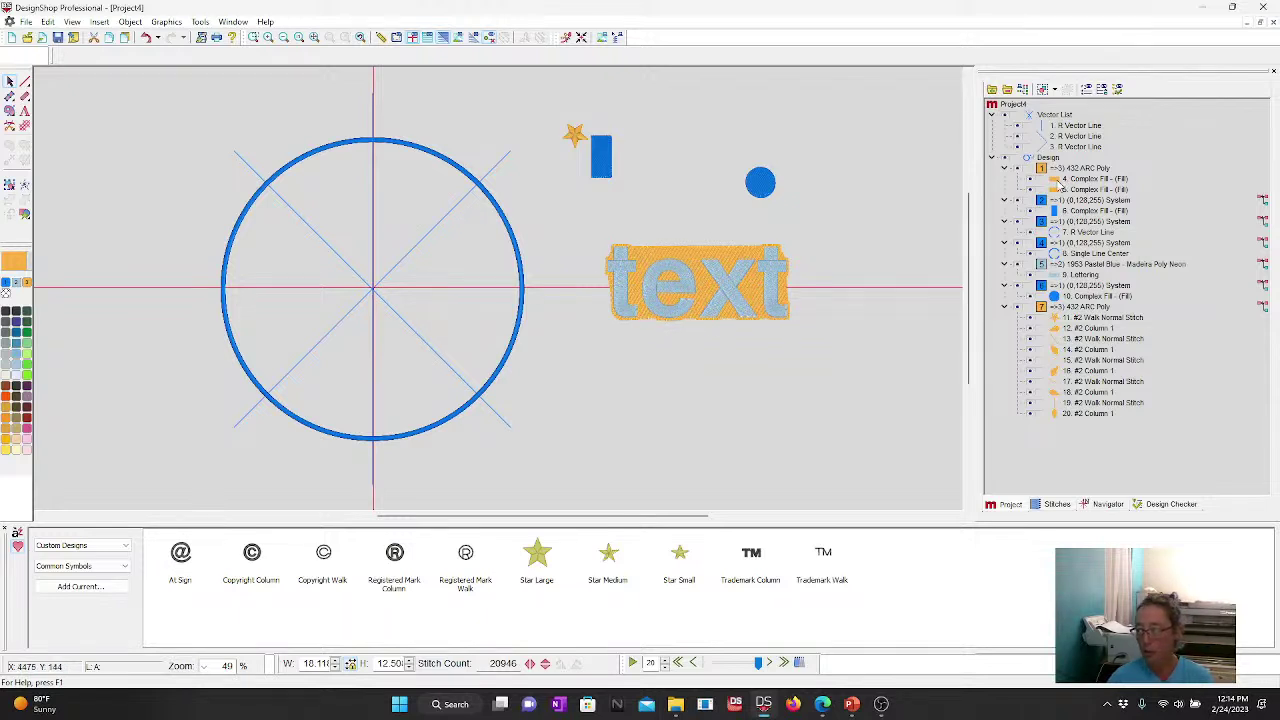
left_click(1075, 189)
left_click(1085, 179)
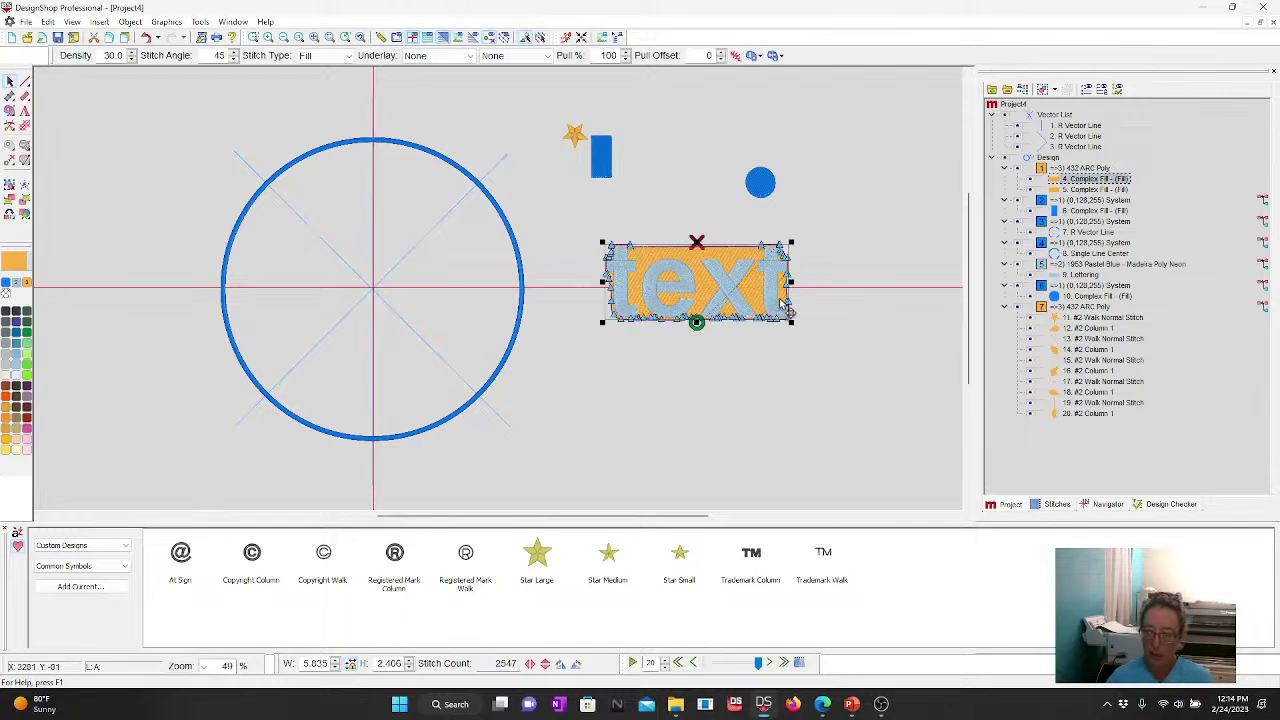
left_click(760, 237)
left_click(1064, 193)
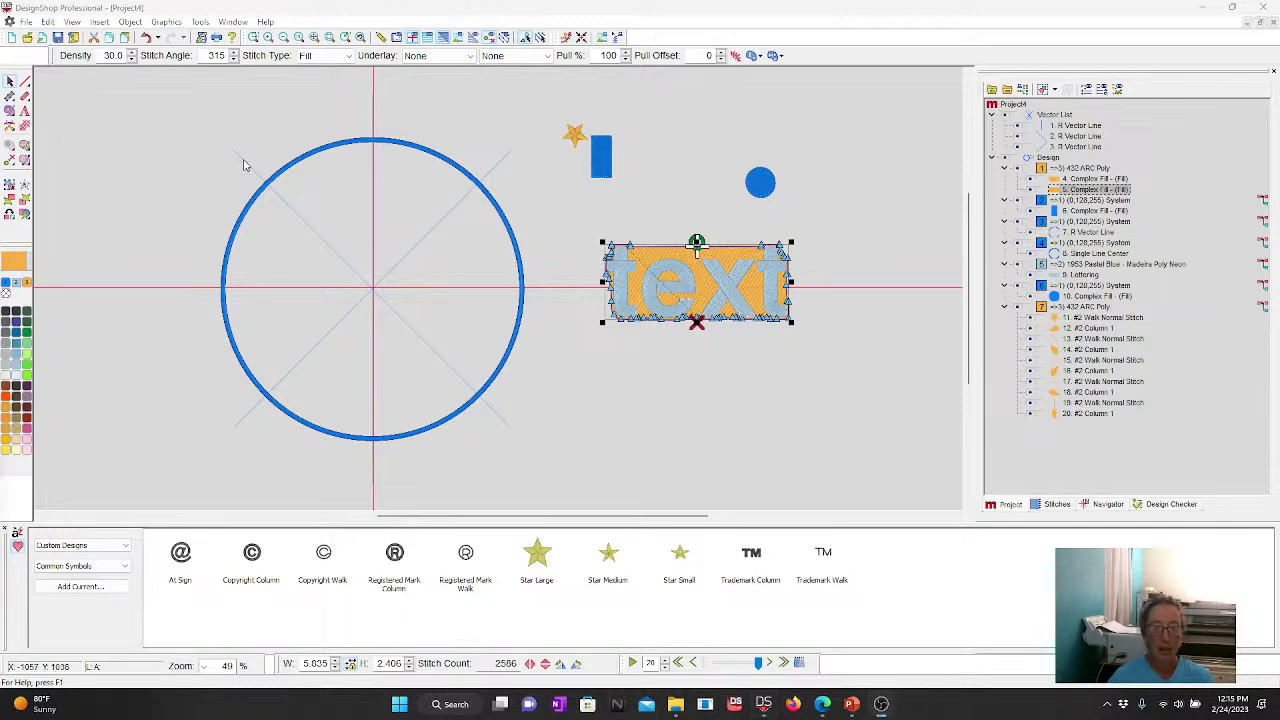
Step: Deselect the fill, switch to the PowerPoint slide show, and go to the Hat Design Guidelines slide
left_click(228, 123)
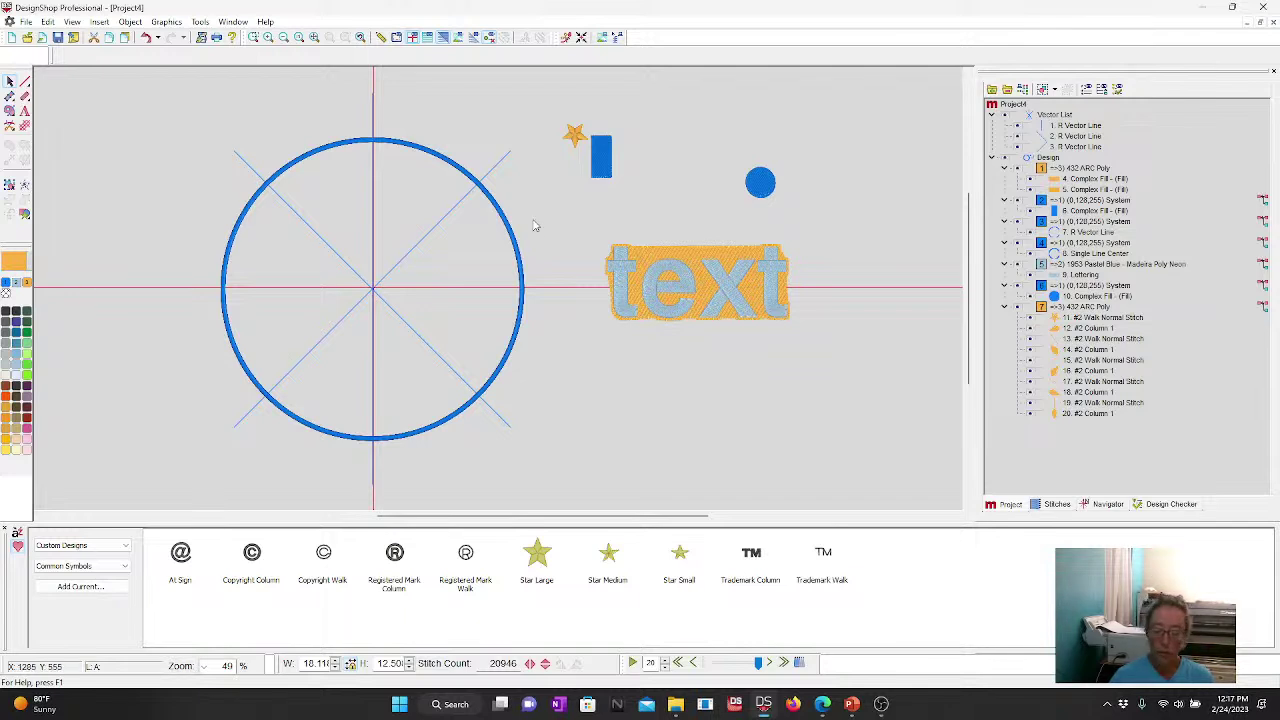
mouse_move(853, 706)
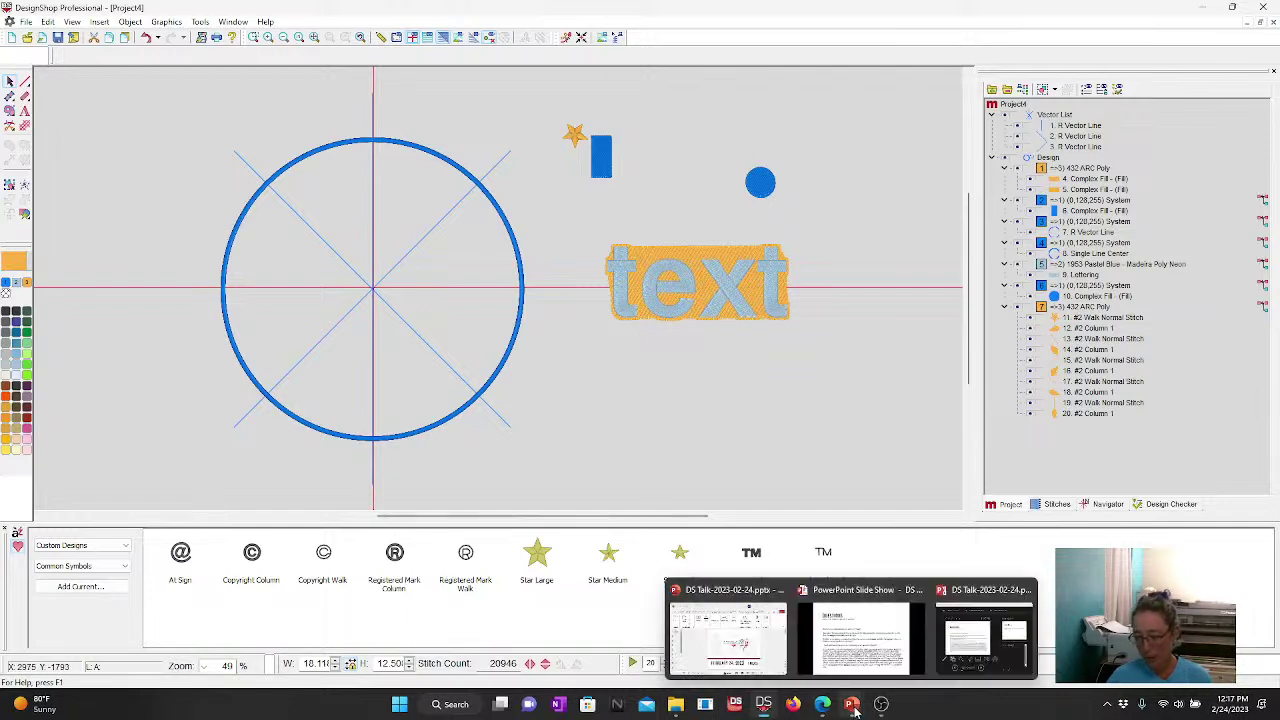
left_click(860, 628)
scroll(693, 471, "down", 3)
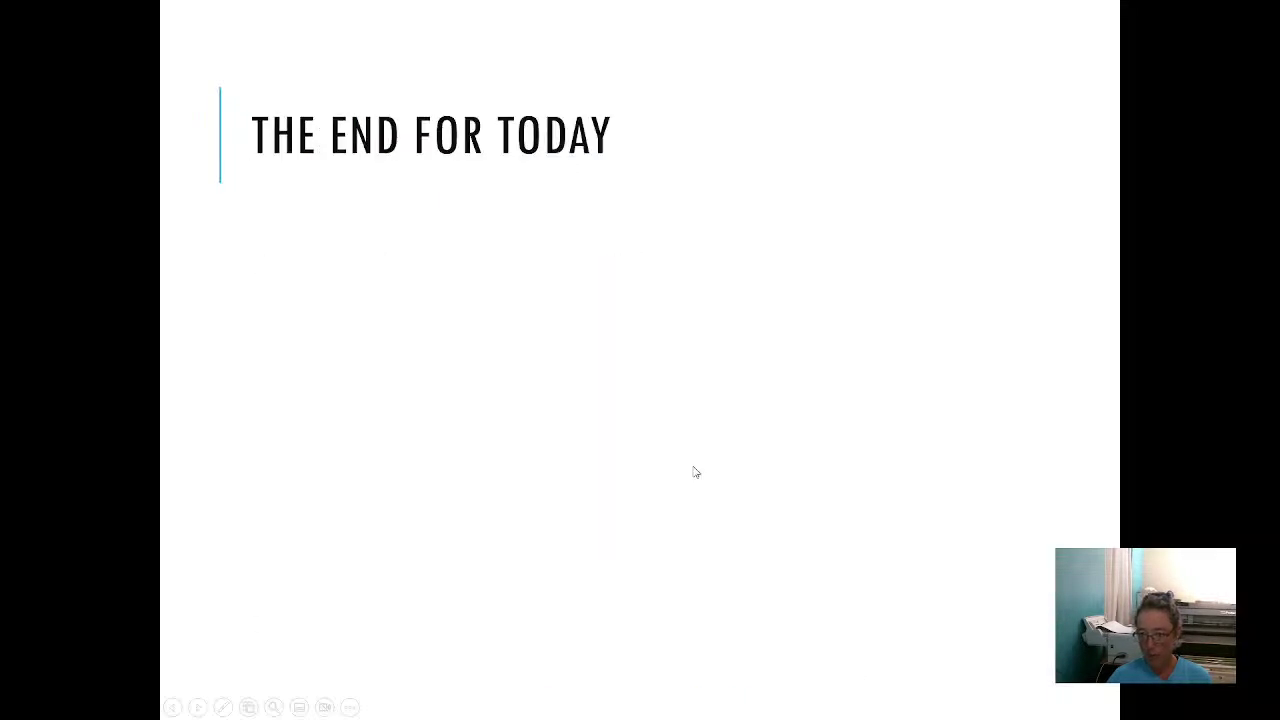
scroll(437, 354, "up", 2)
scroll(452, 226, "up", 4)
scroll(765, 387, "up", 1)
scroll(680, 250, "down", 2)
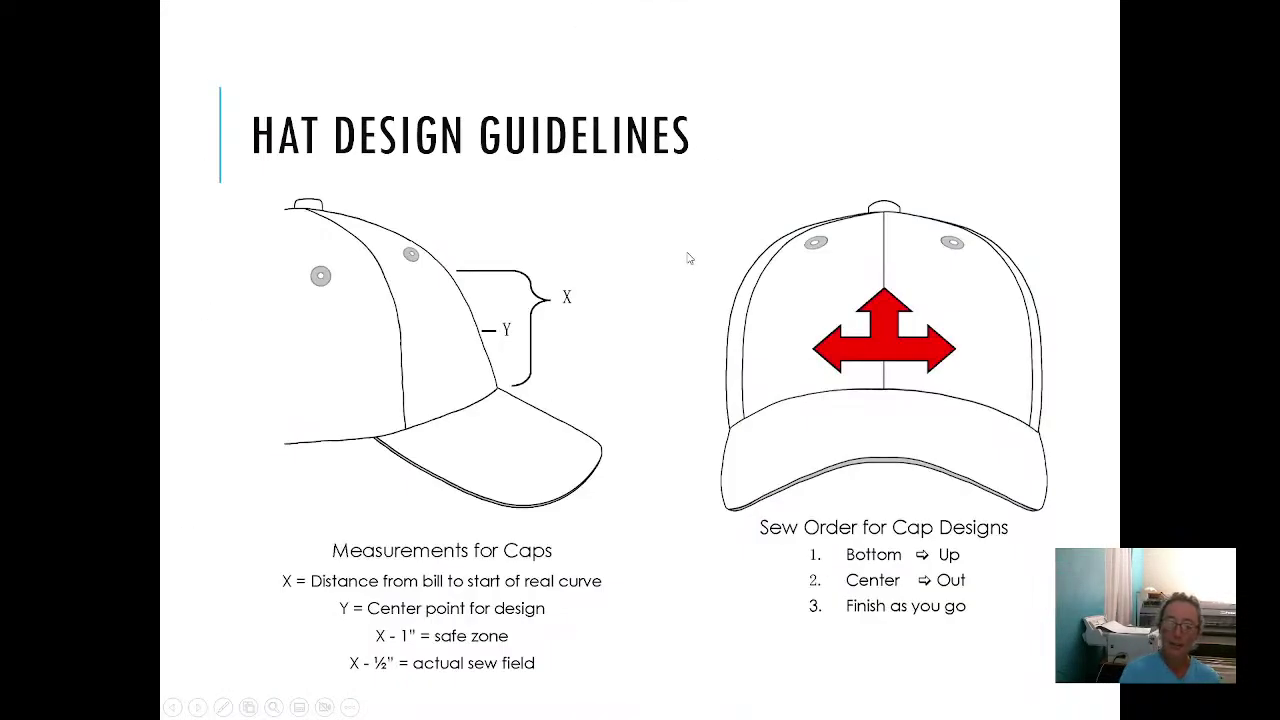
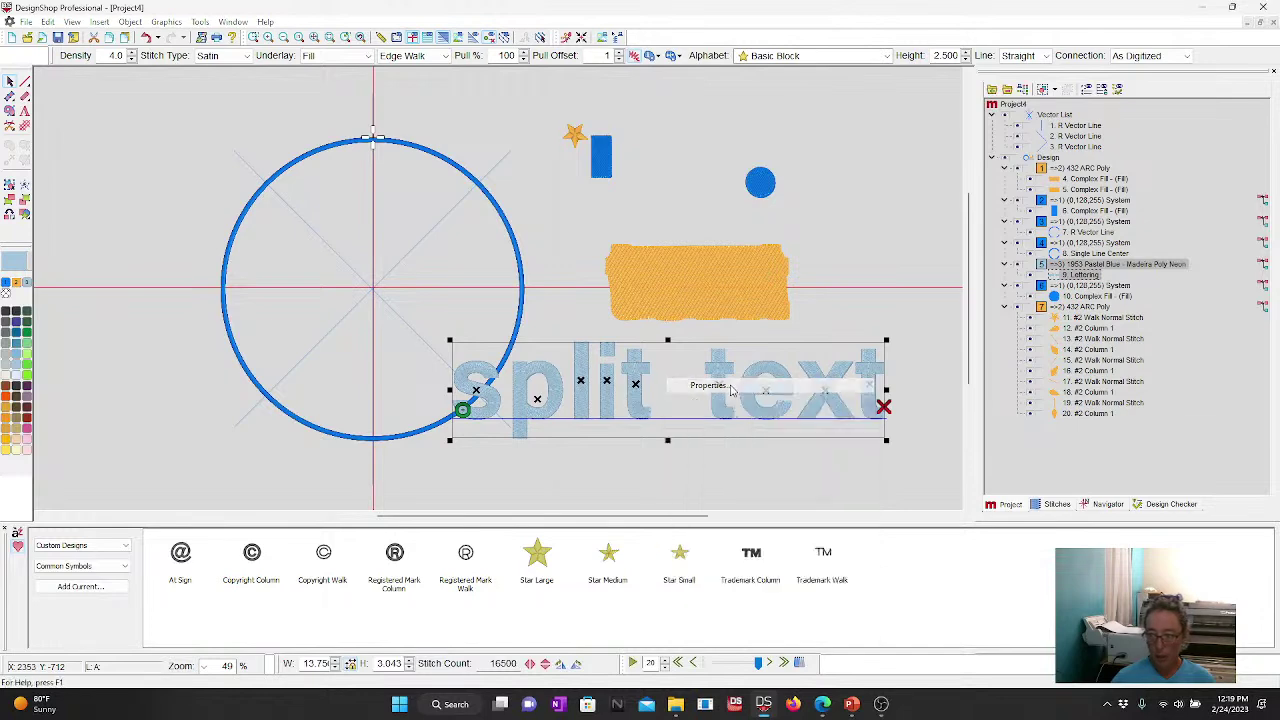
Step: Recolor the four letters of the word "text" in the "split text" lettering to 1731 Purple Pearl
left_click(929, 356)
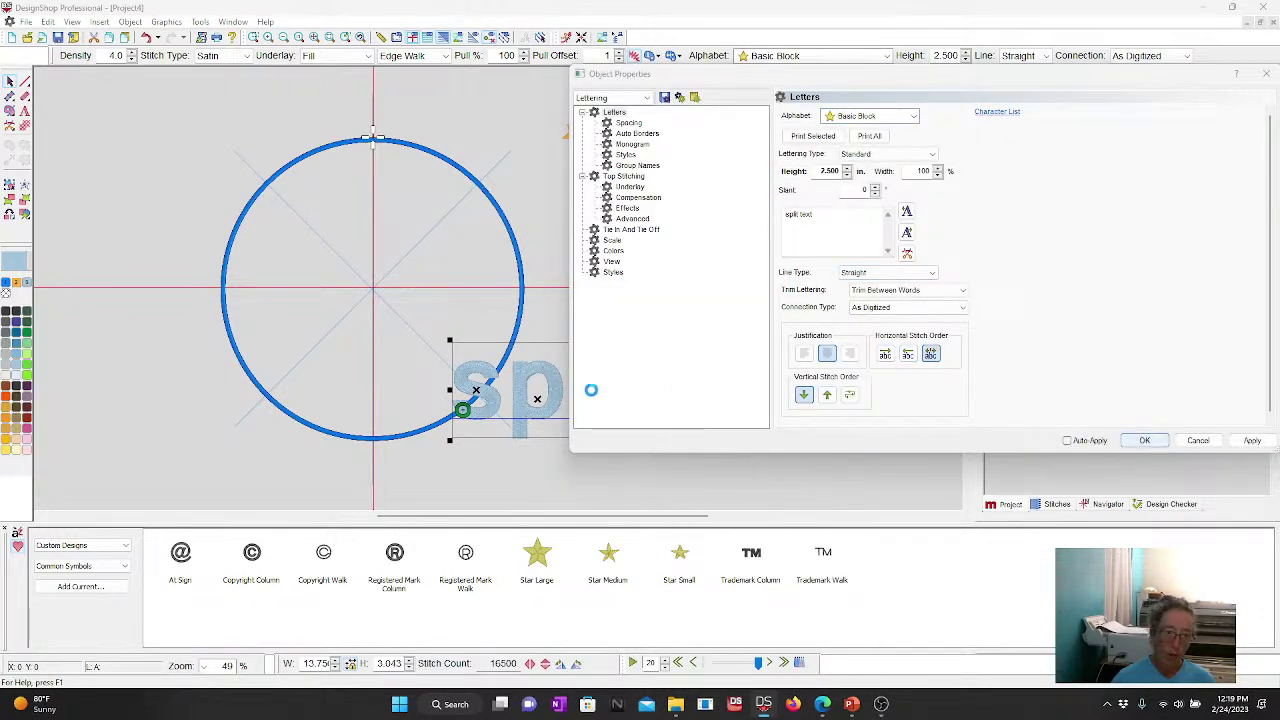
key("Return")
left_click(719, 386)
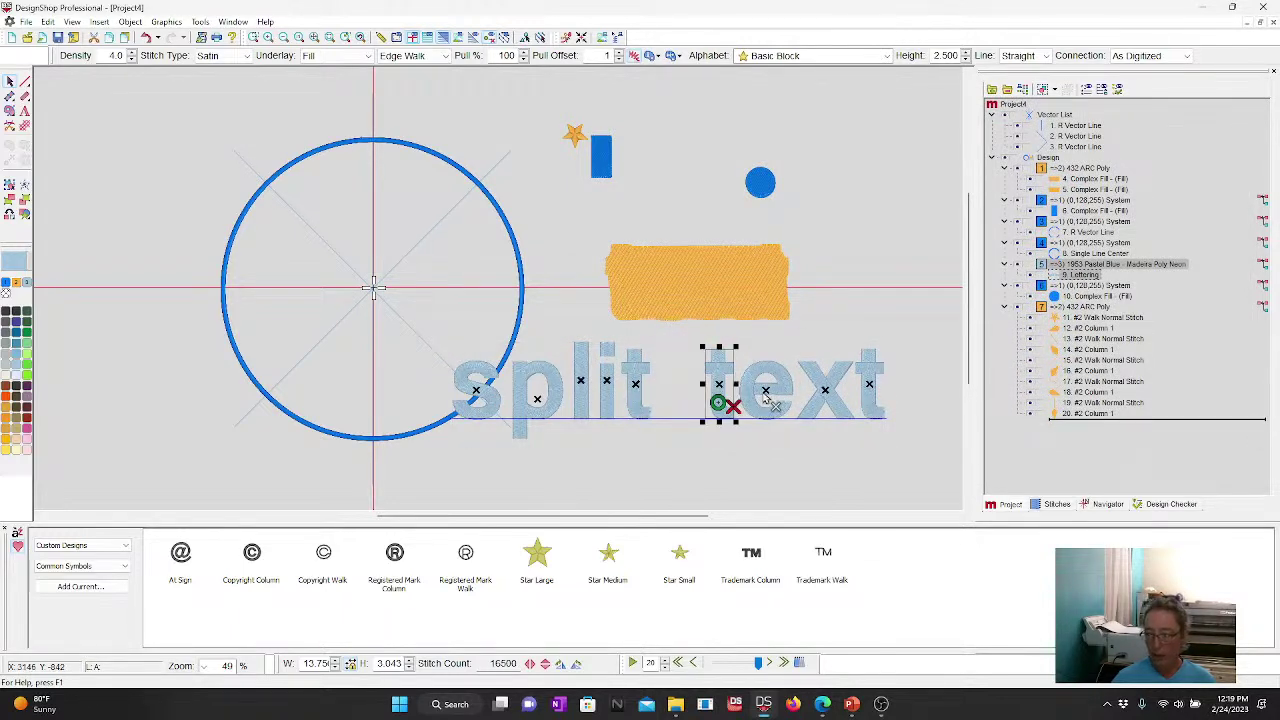
left_click(765, 390, "shift")
left_click(825, 390, "shift")
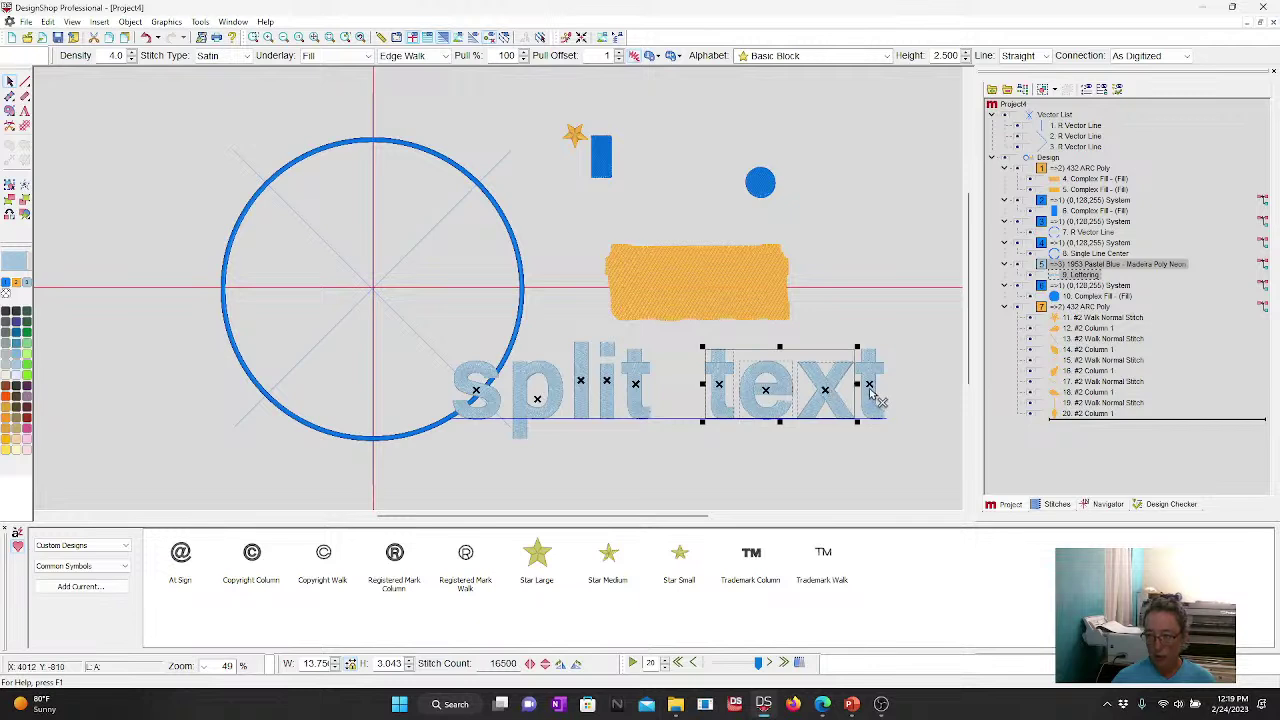
left_click(869, 386, "shift")
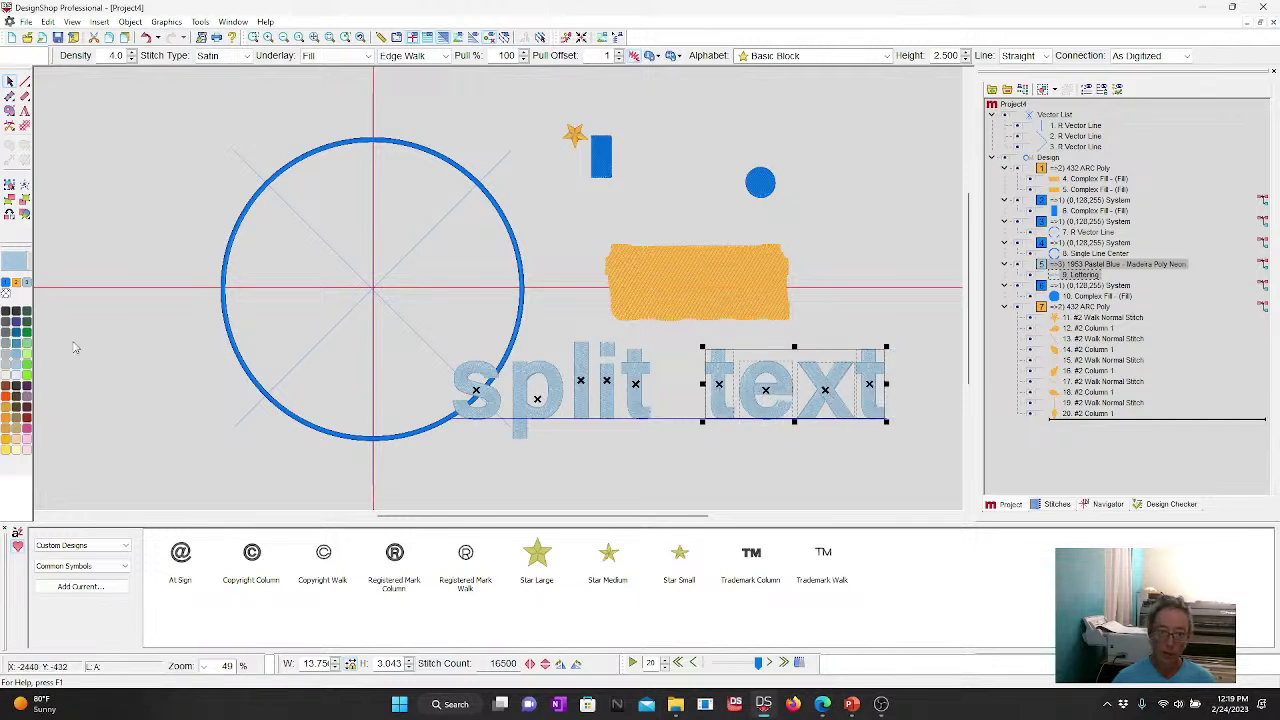
left_click(28, 398)
left_click(790, 471)
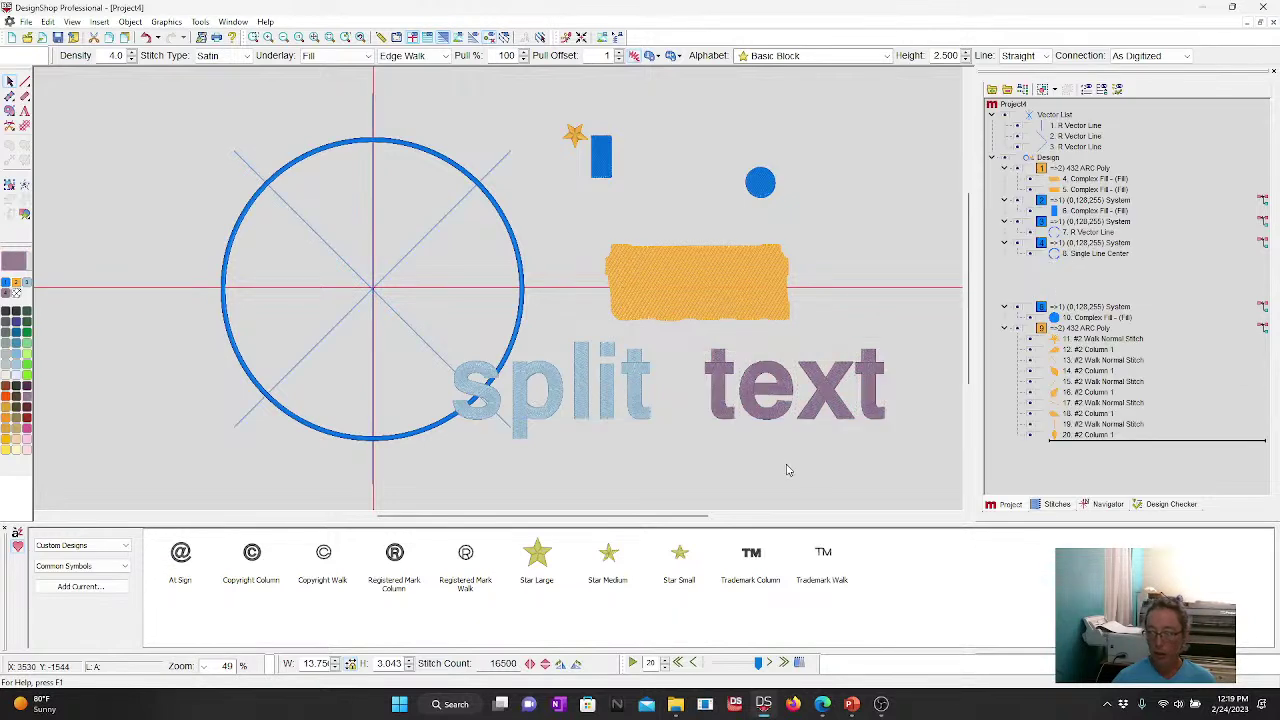
Step: Duplicate the two-color "split text" lettering in place
left_click(582, 403)
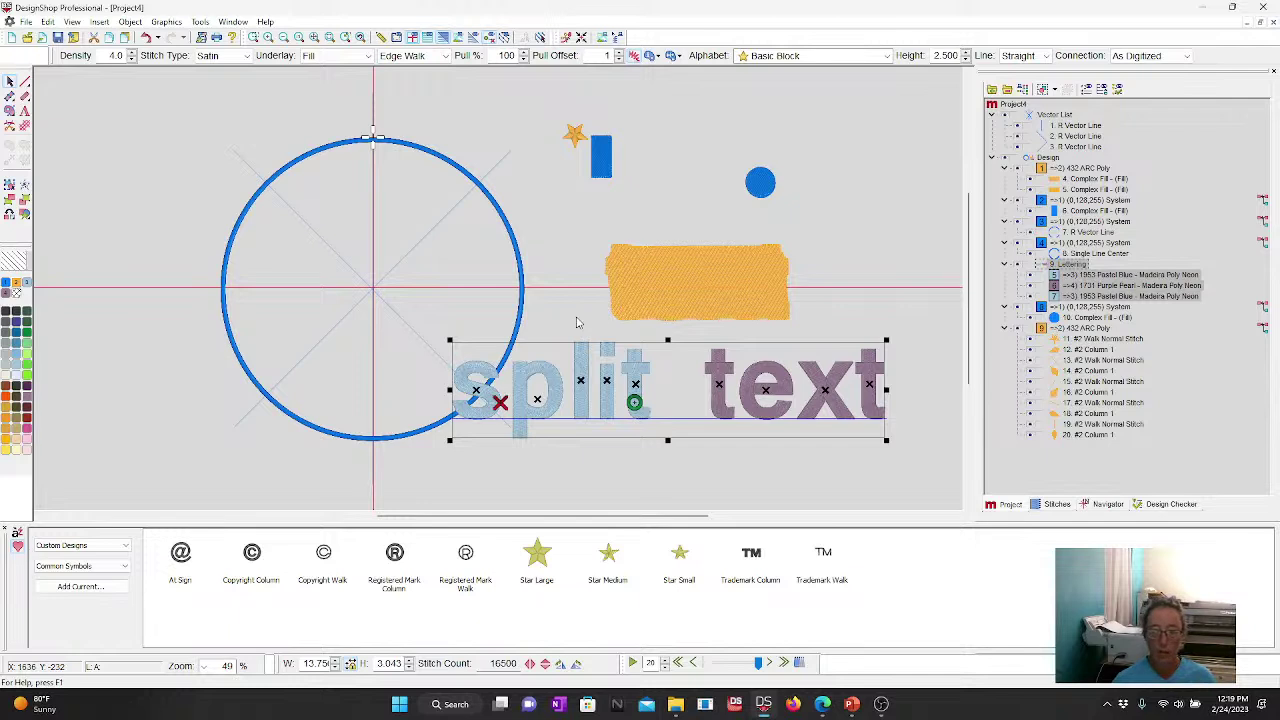
right_click(645, 363)
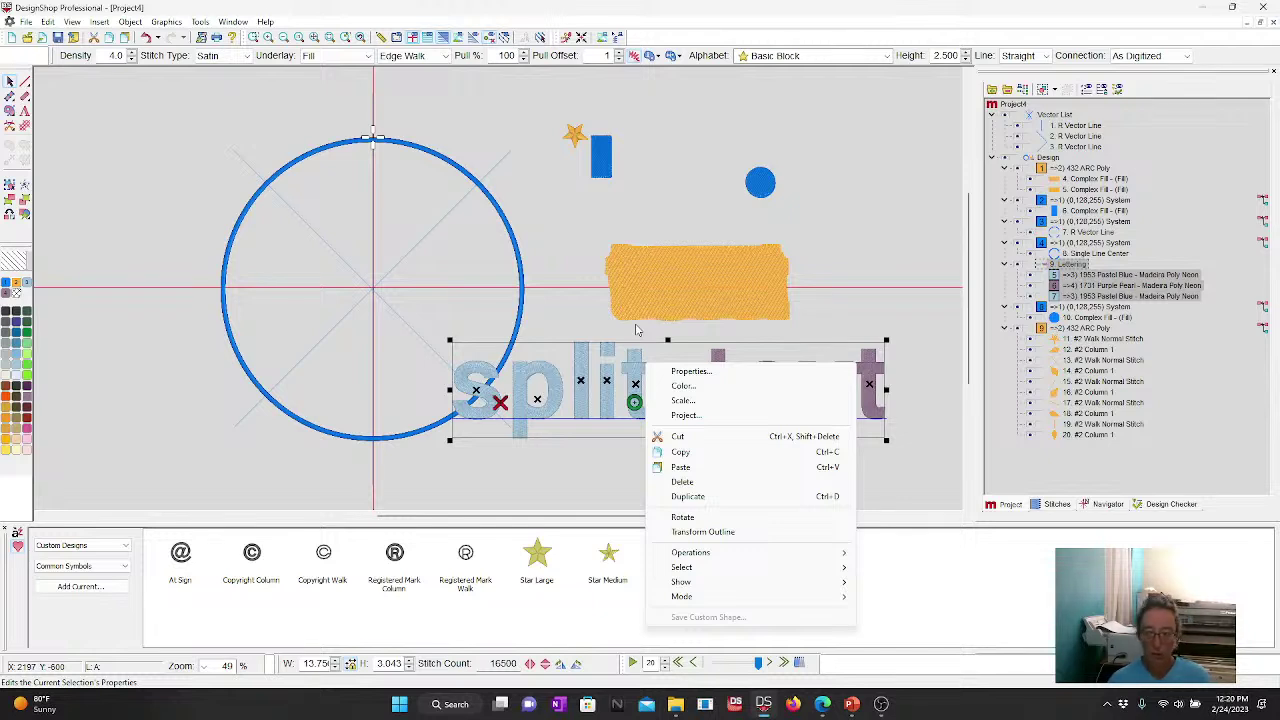
left_click(566, 257)
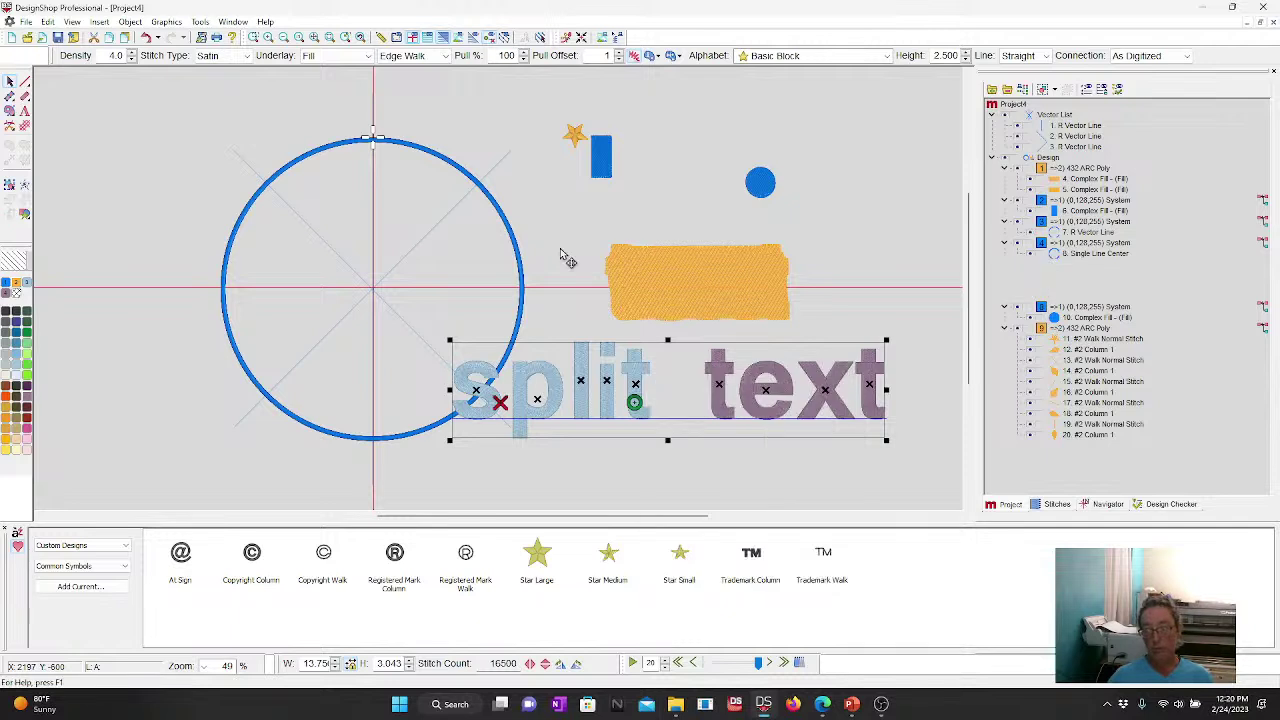
left_click(566, 257)
left_click(634, 366)
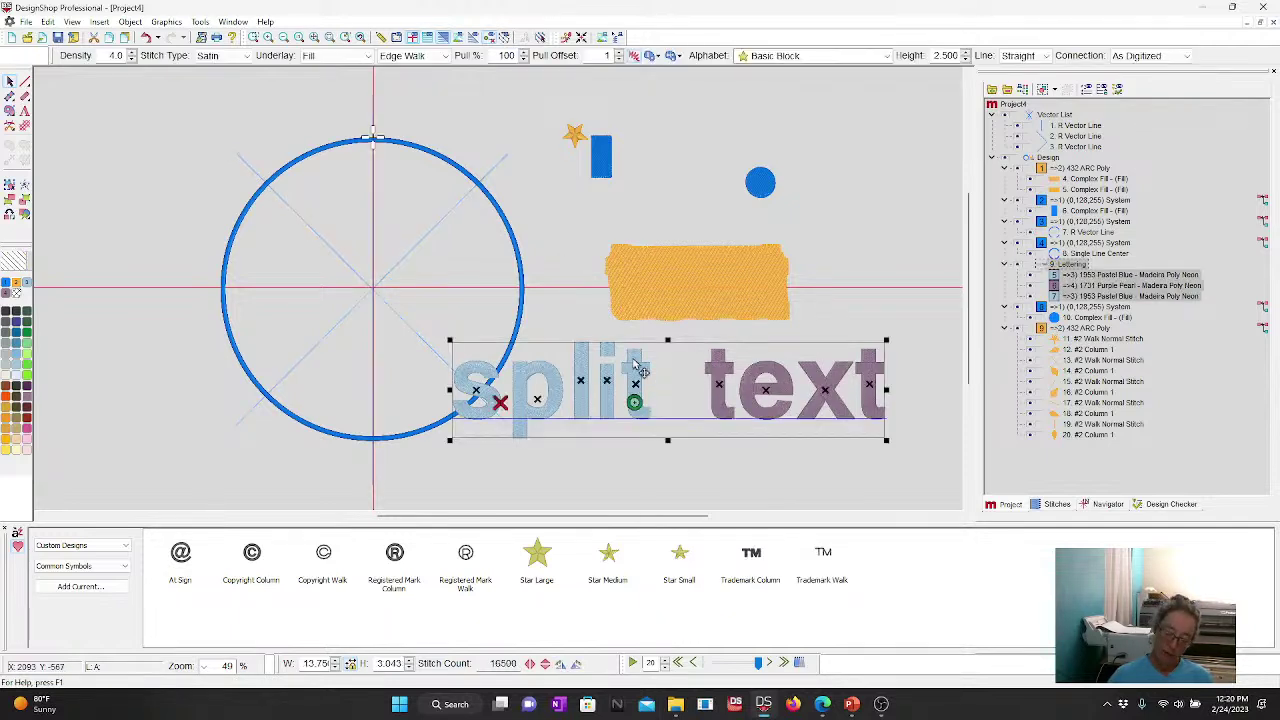
key("ctrl+d")
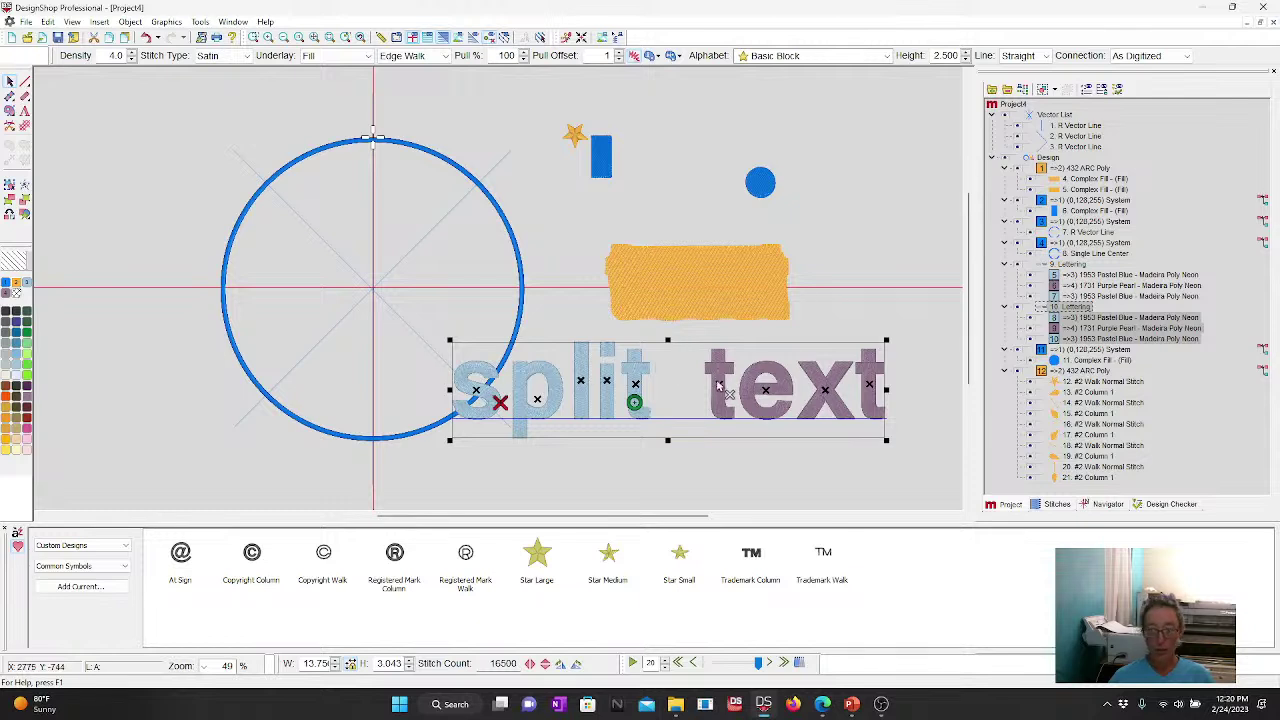
Step: Shorten the duplicate lettering to the word "split" and left-align it with the original lettering
right_click(686, 377)
left_click(725, 382)
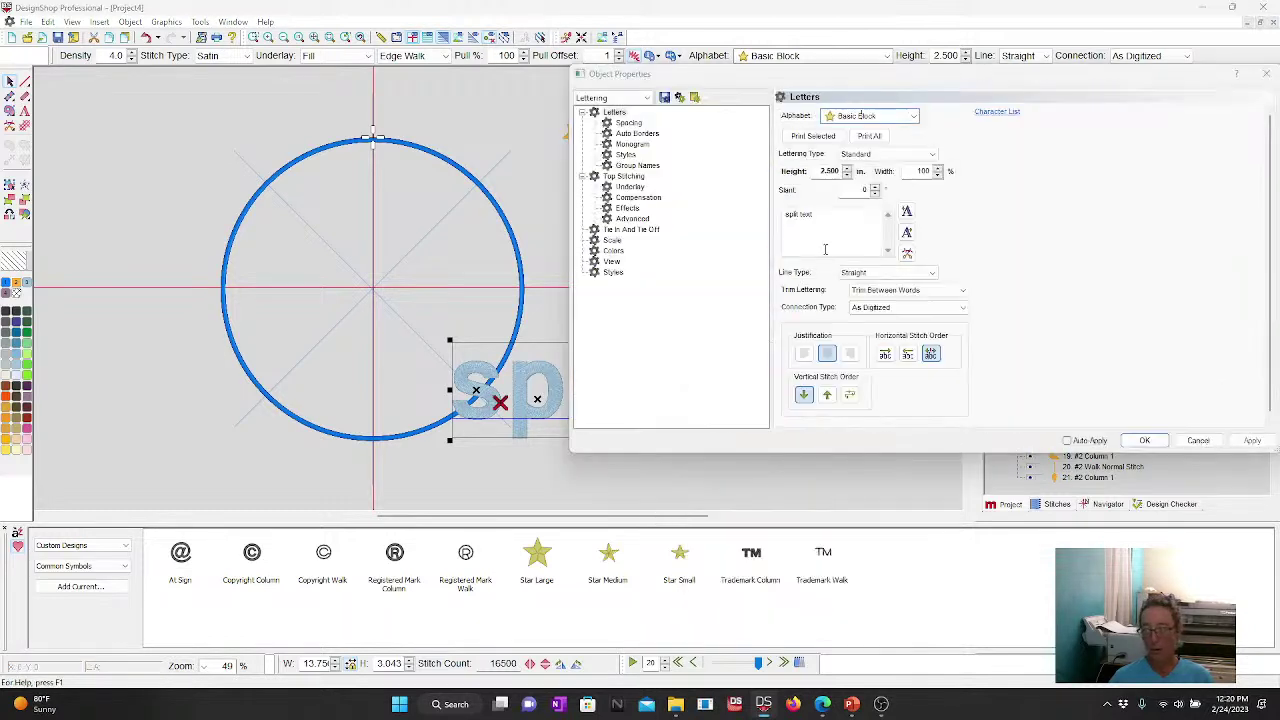
double_click(806, 214)
key("BackSpace")
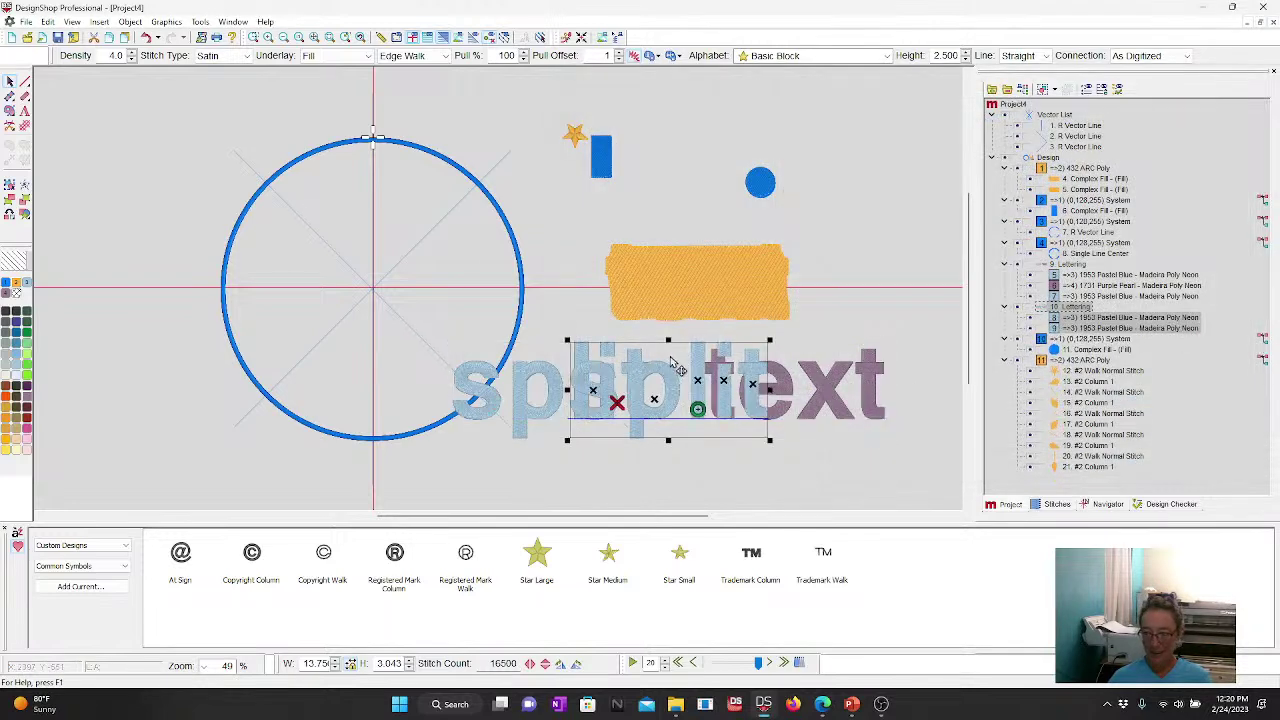
left_click(516, 374, "ctrl")
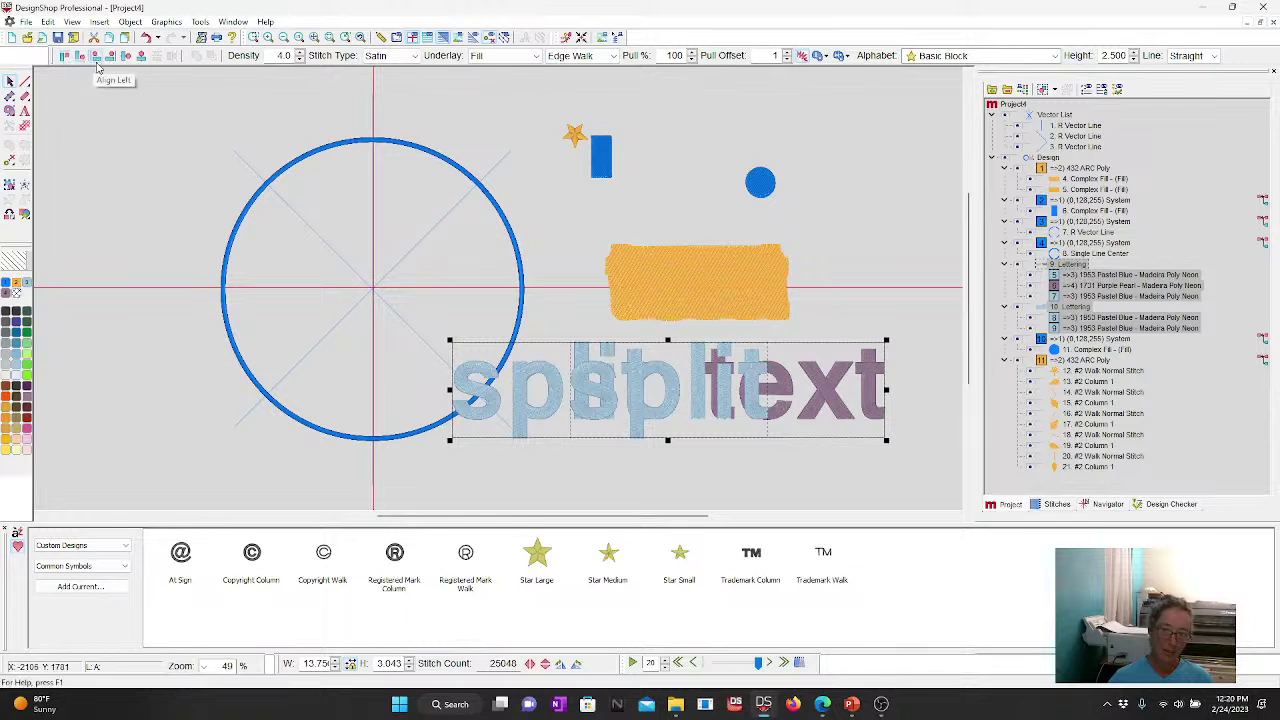
key("ctrl+z")
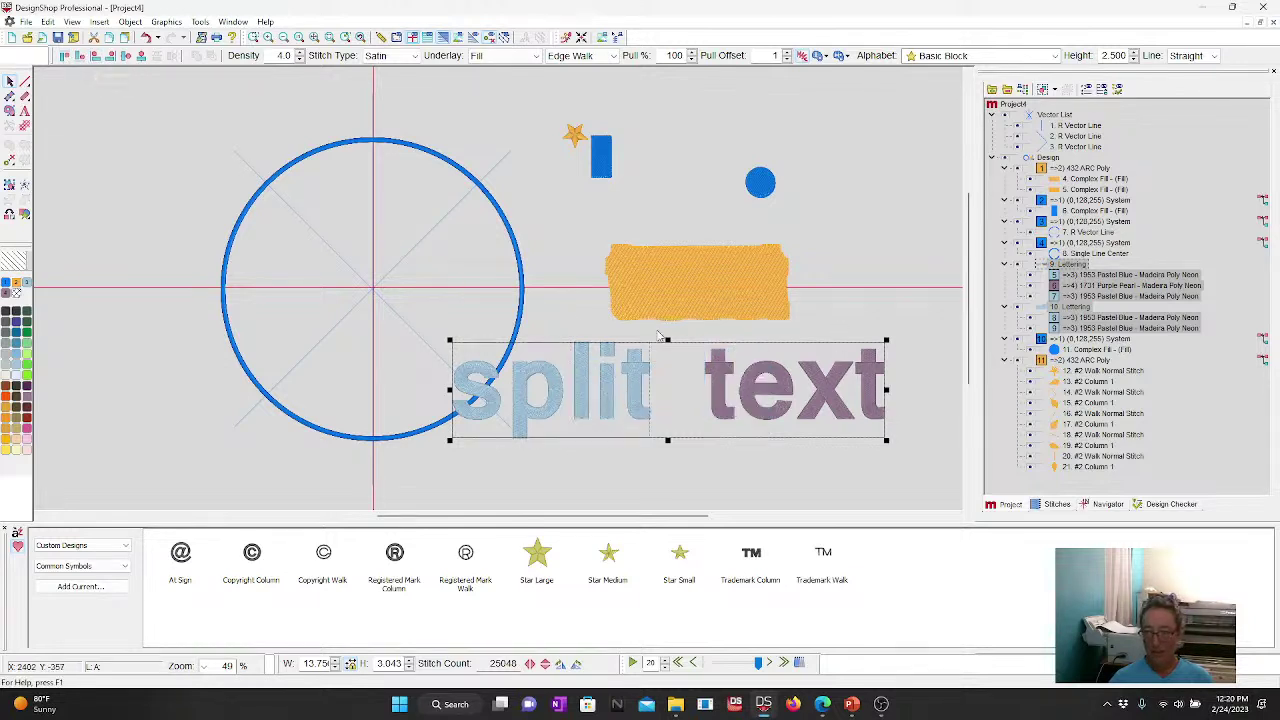
Step: Make a second copy of the original lettering that reads only "text" and right-align it with the original
left_click(786, 378)
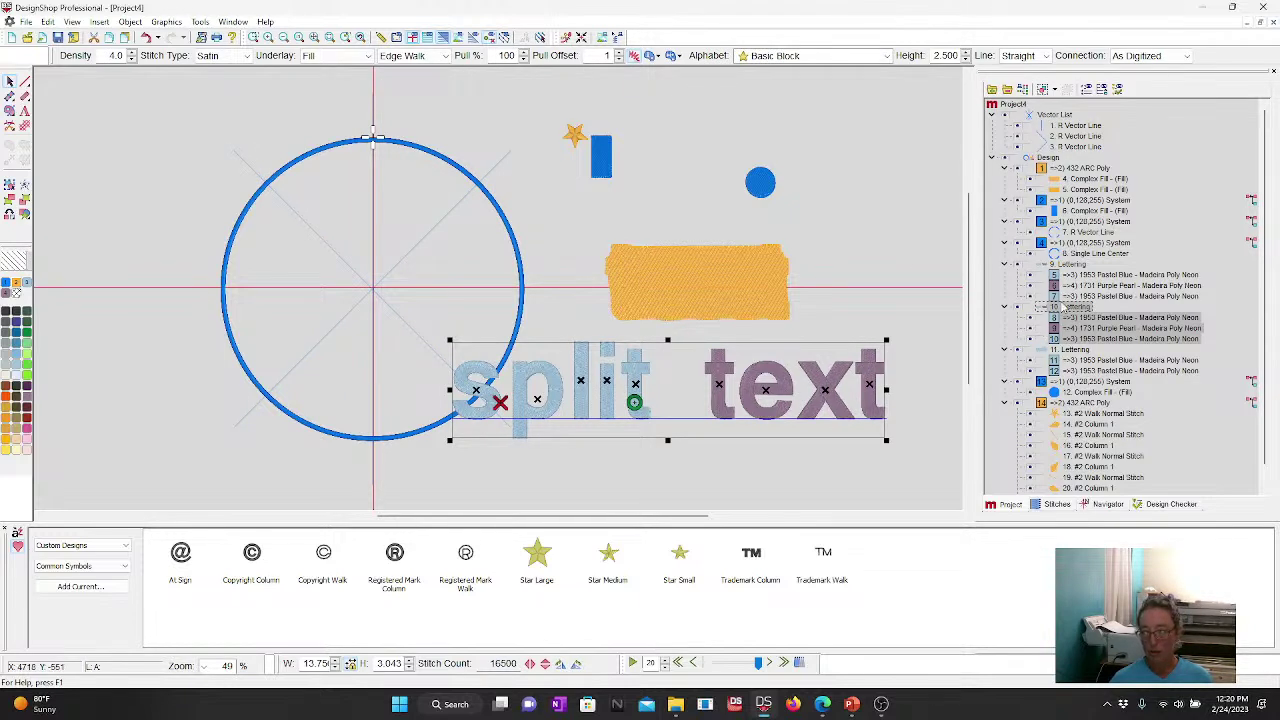
right_click(1068, 310)
left_click(1100, 322)
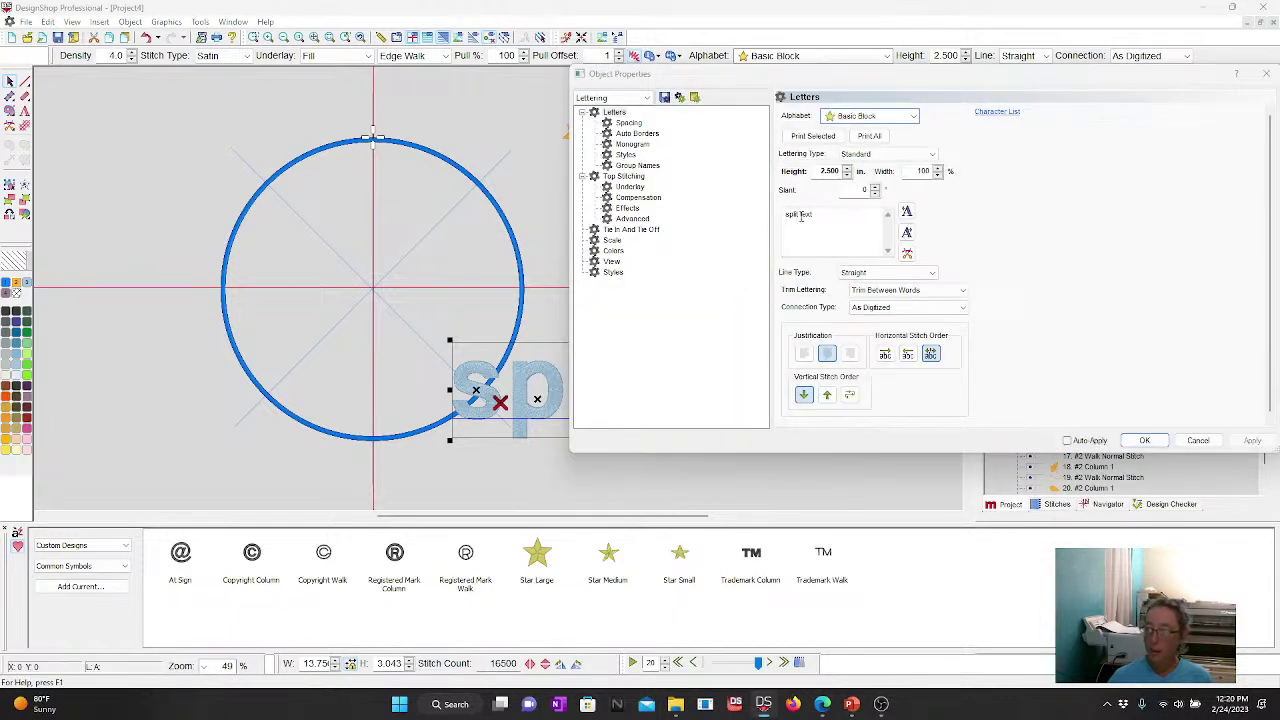
double_click(798, 215)
key("Delete")
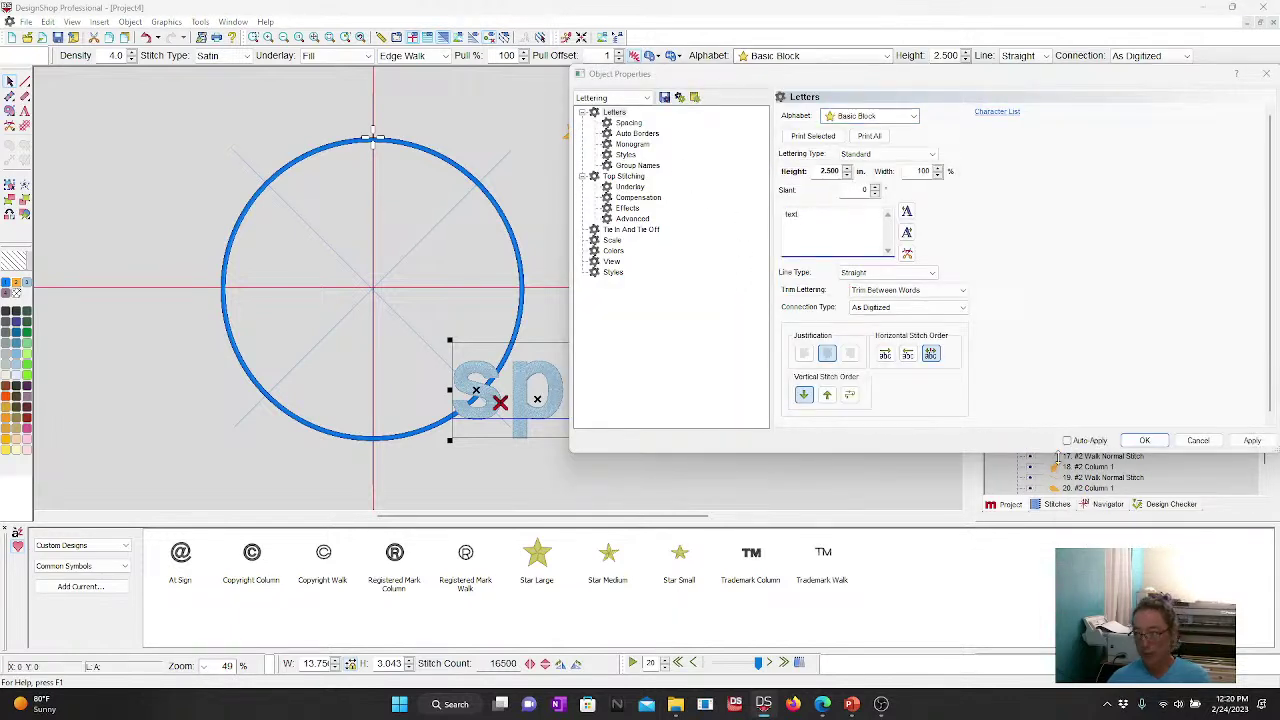
left_click(1145, 440)
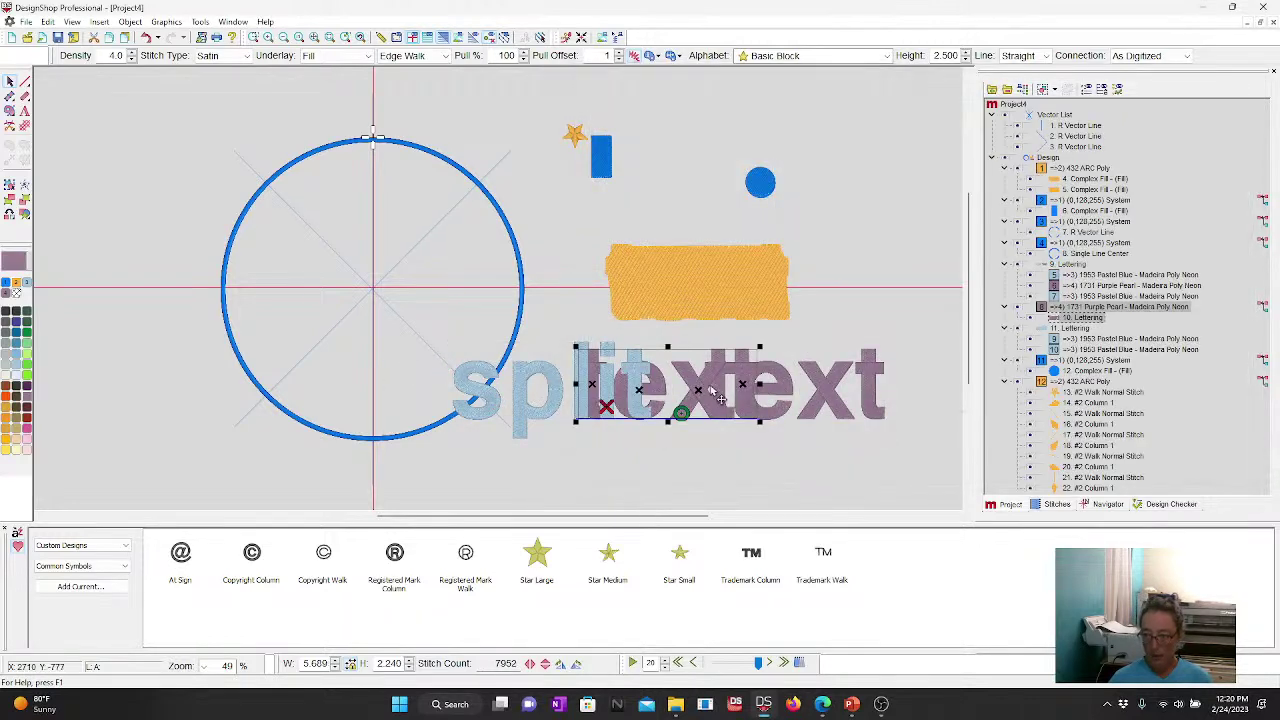
left_click(510, 392, "shift")
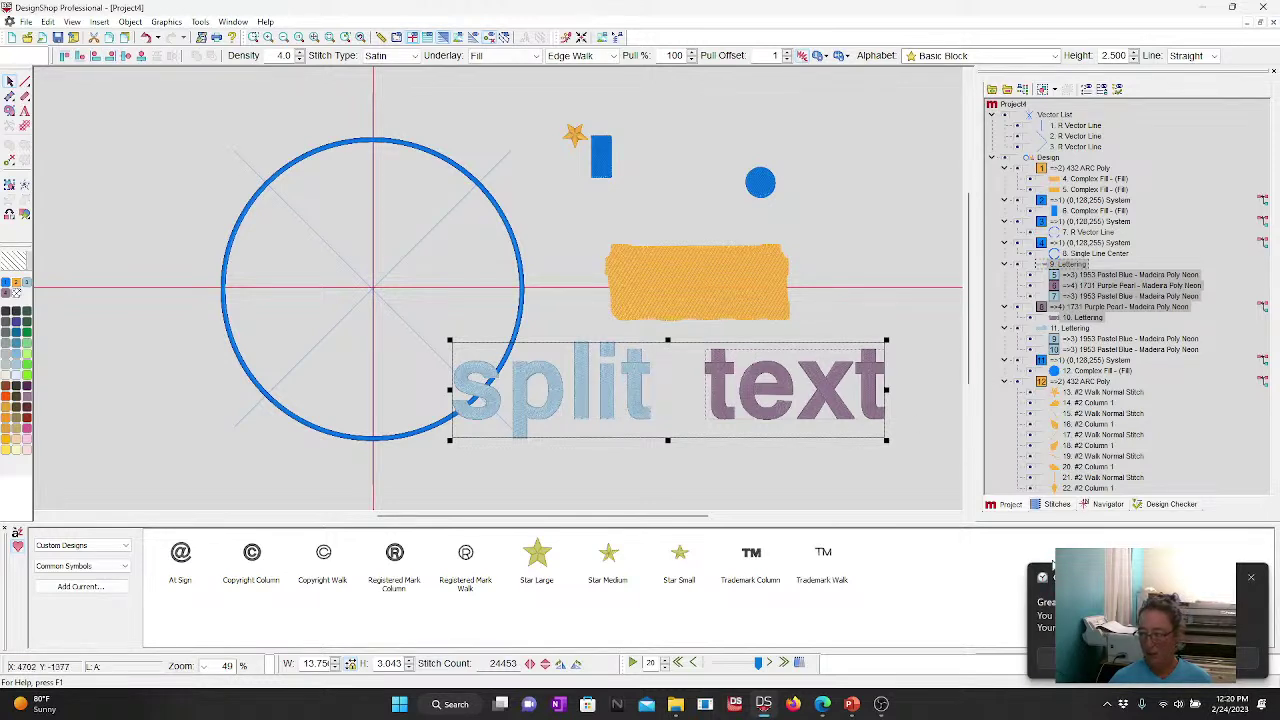
Step: Delete the original two-color "split text" lettering, keeping the separate "split" and "text" objects
left_click(1072, 266)
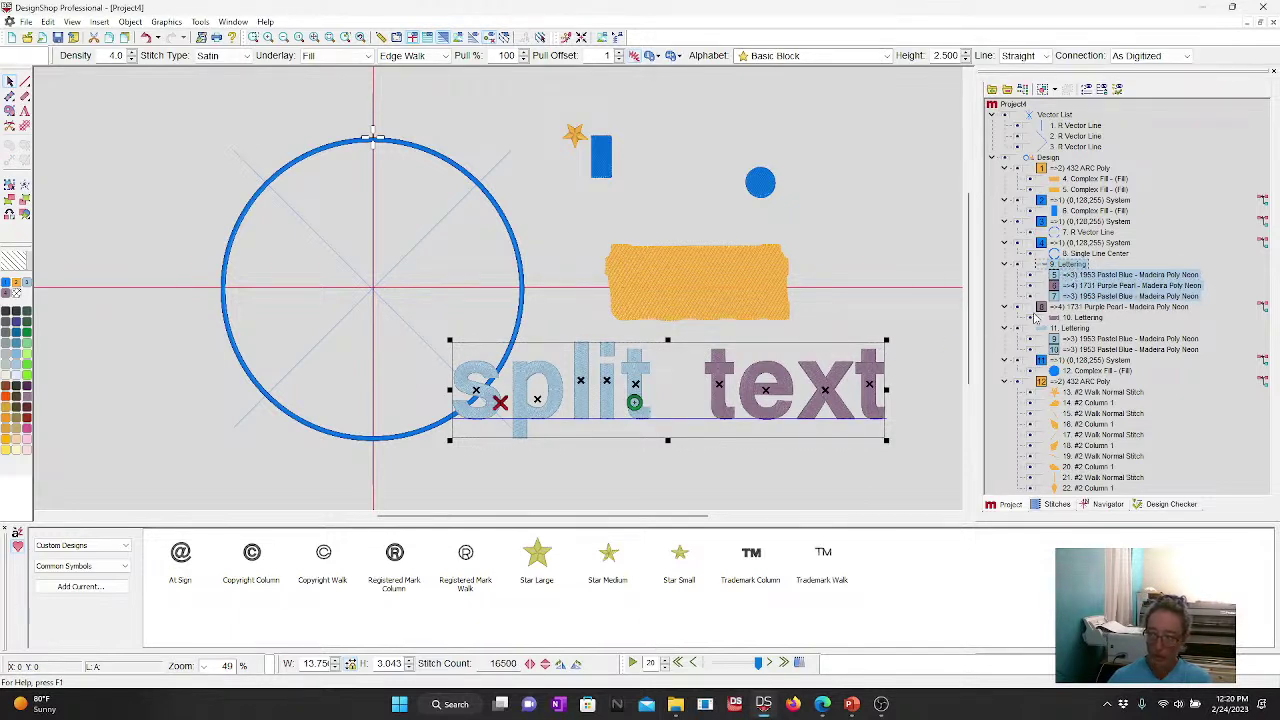
left_click(1073, 318)
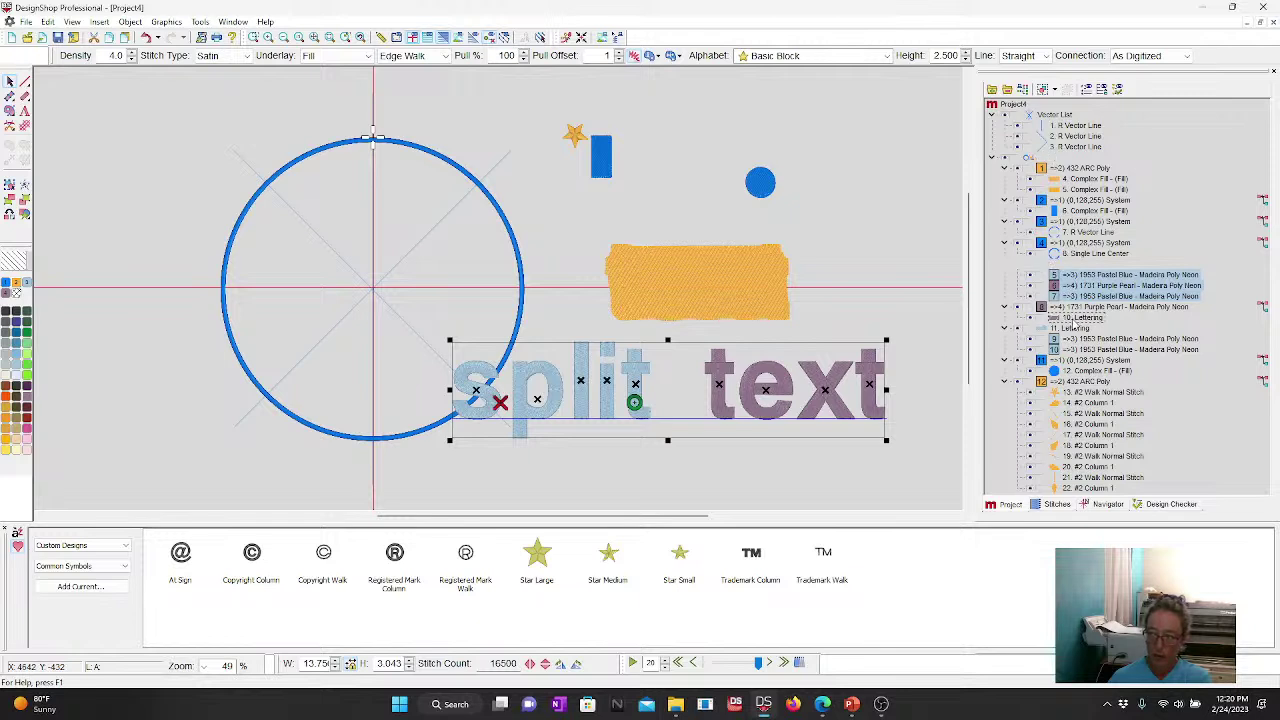
left_click(1075, 327)
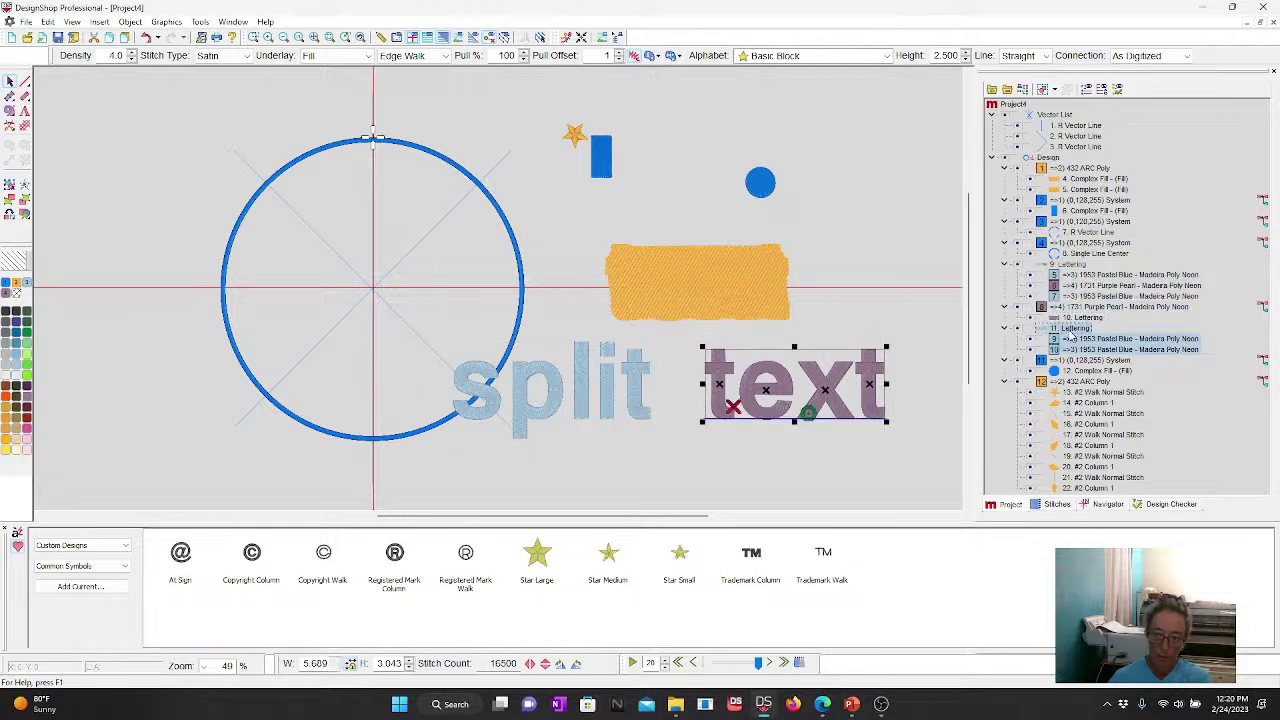
left_click(1078, 264)
key("Delete")
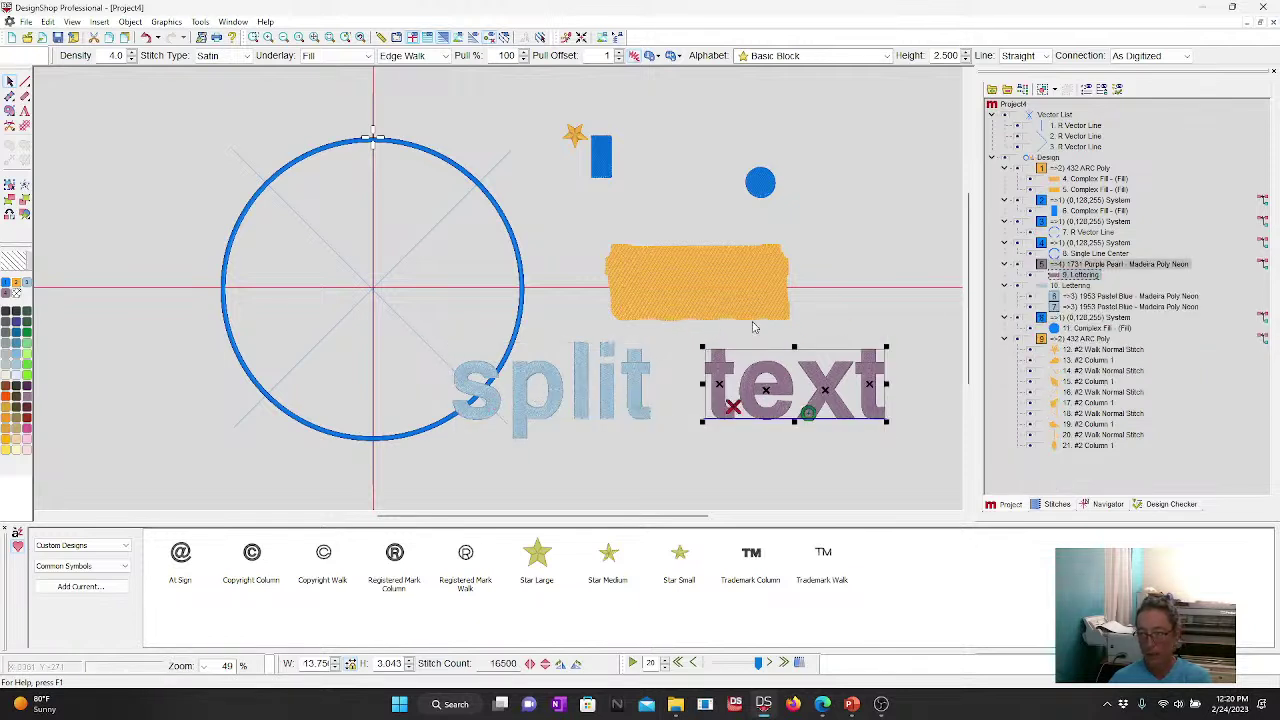
left_click(835, 418)
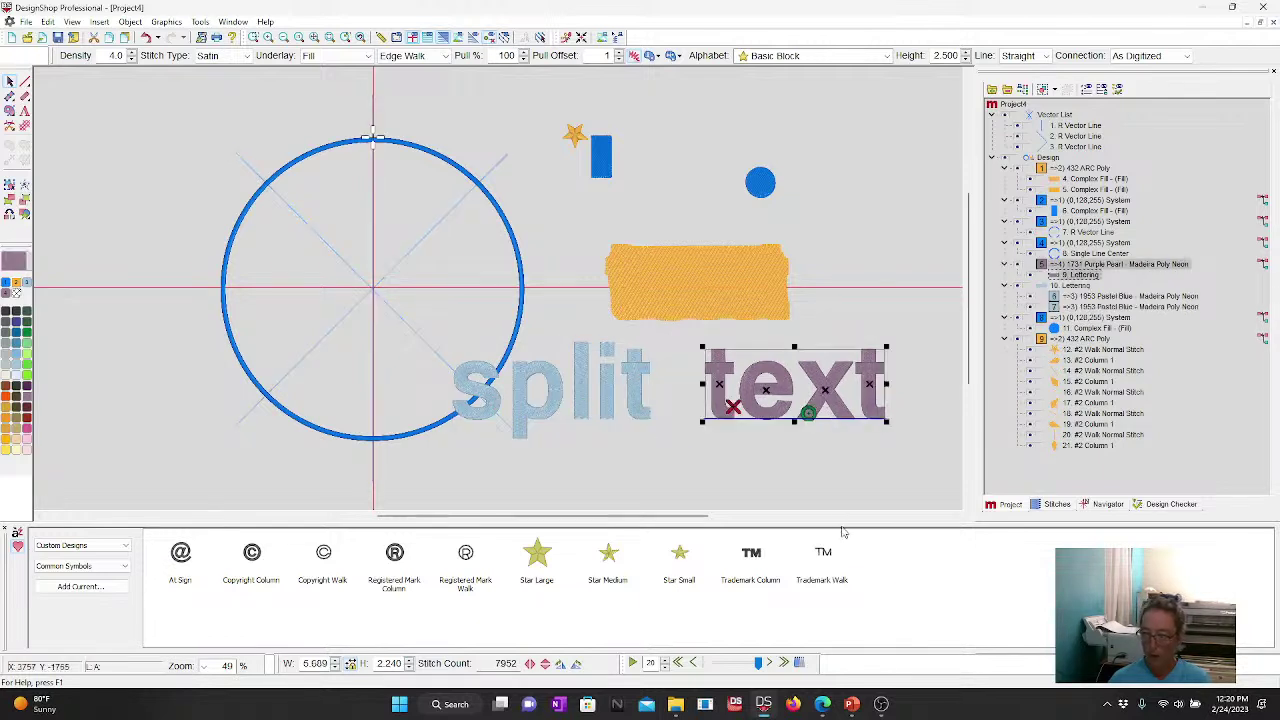
left_click(897, 462)
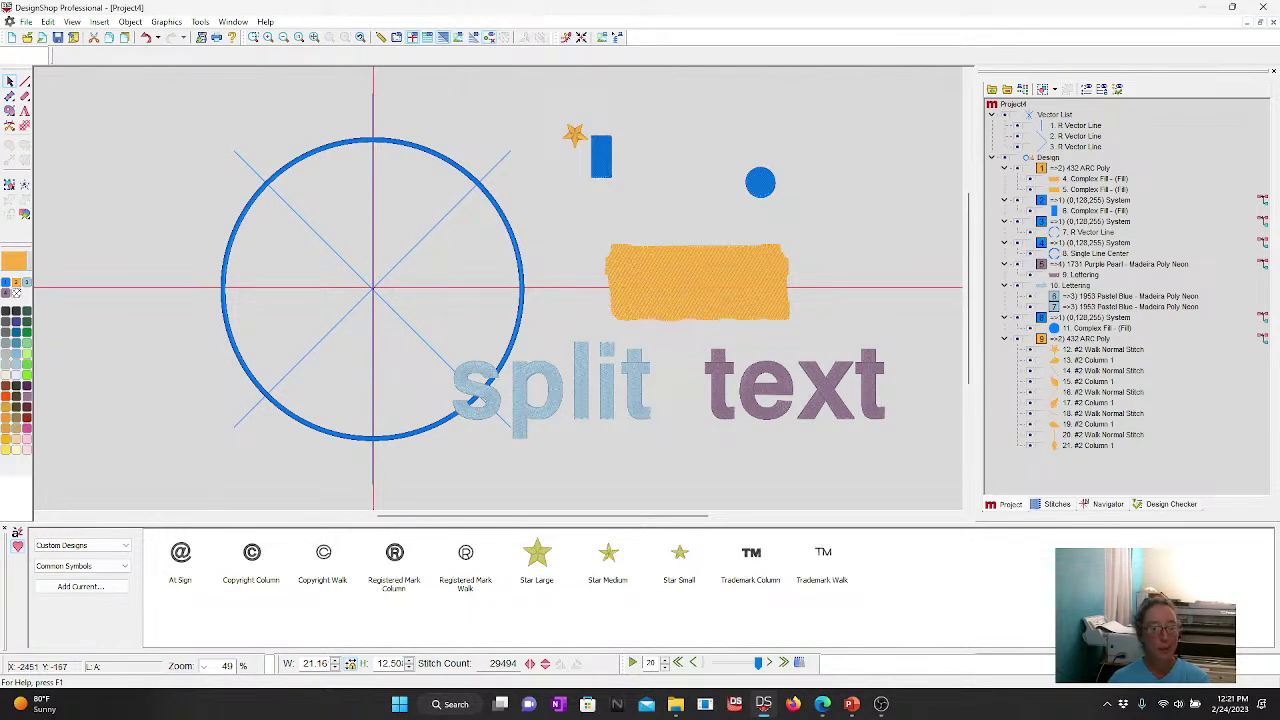
Step: Check the circle border and the "text" lettering, and view the "split" lettering's letter properties without changing them
left_click(400, 143)
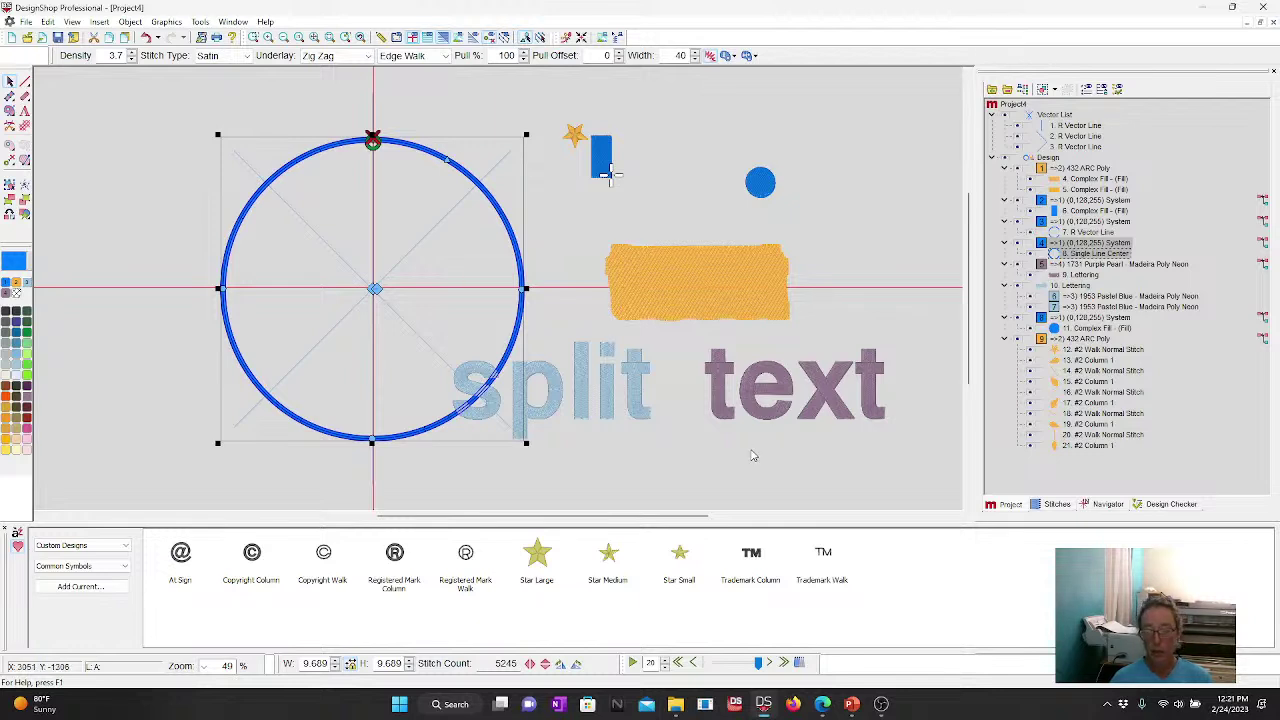
key("Escape")
key("Tab")
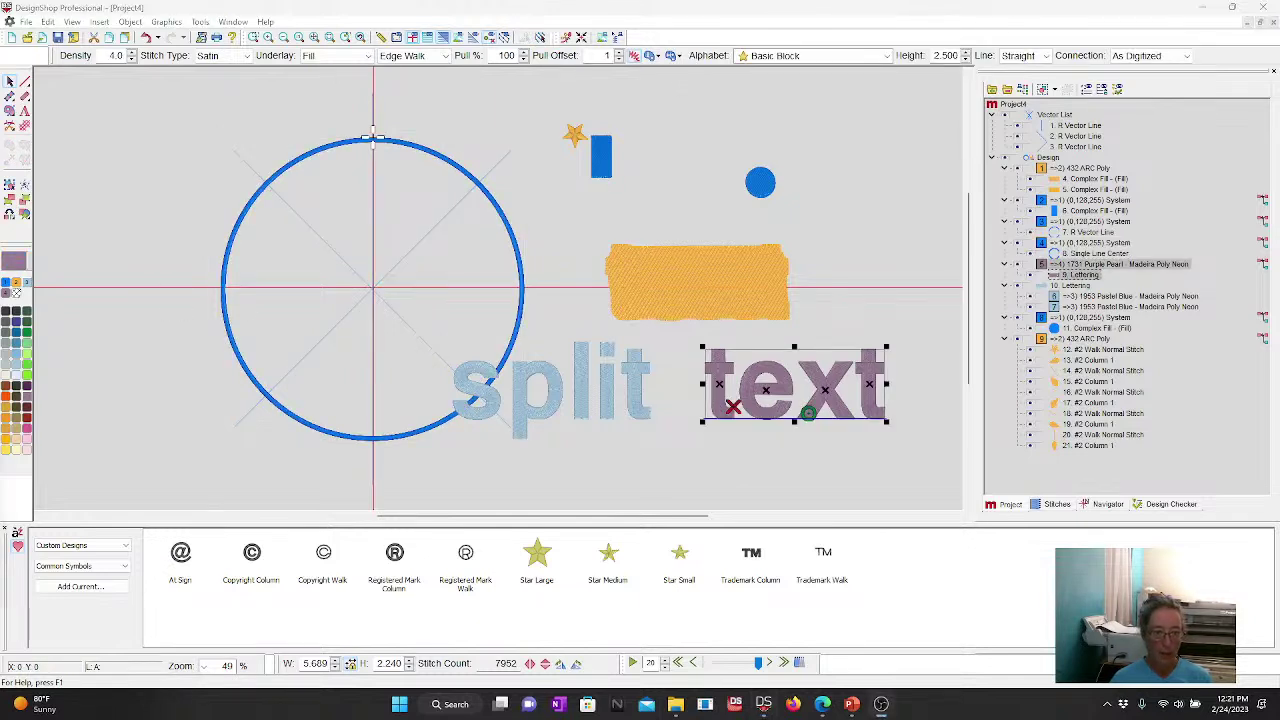
key("Escape")
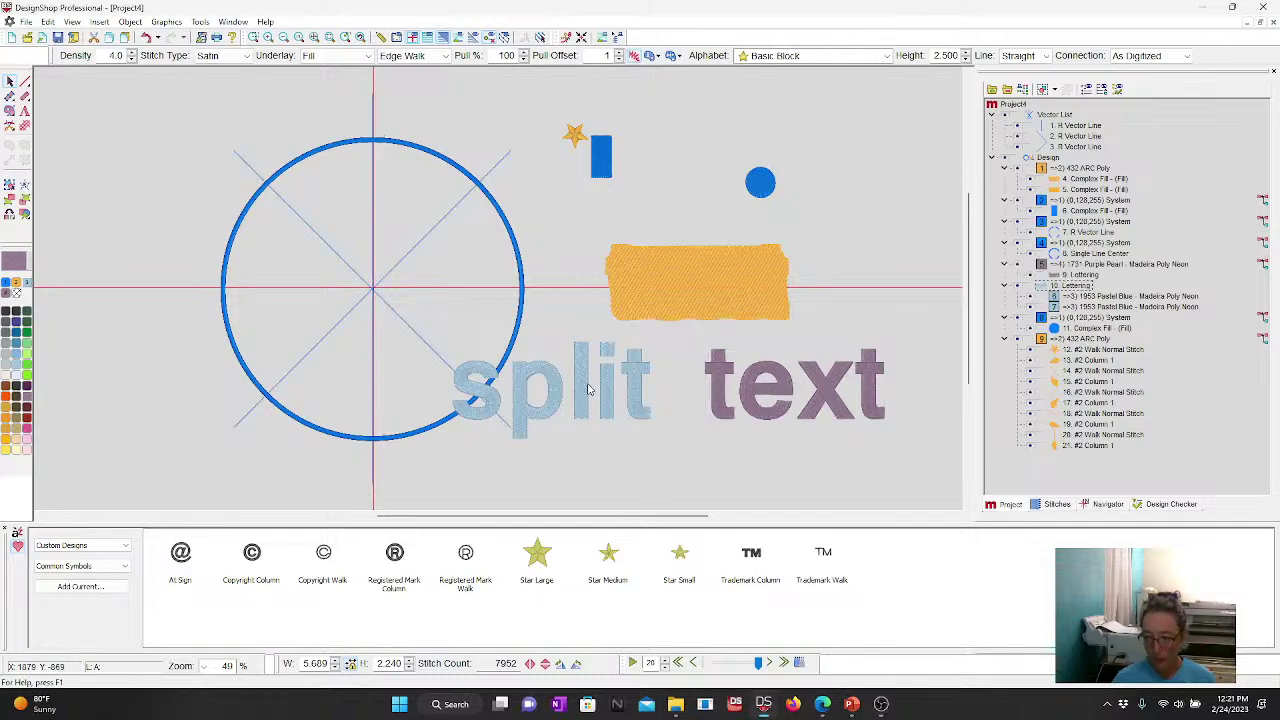
double_click(588, 390)
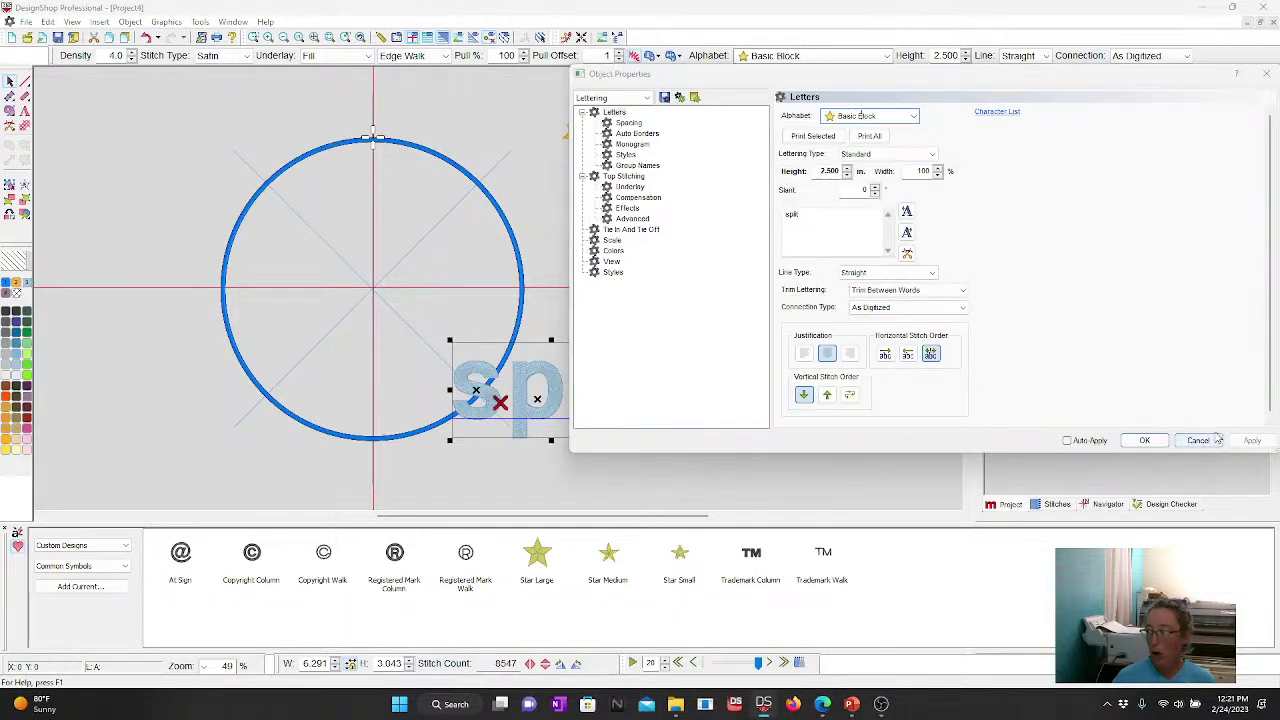
left_click(1217, 440)
key("Escape")
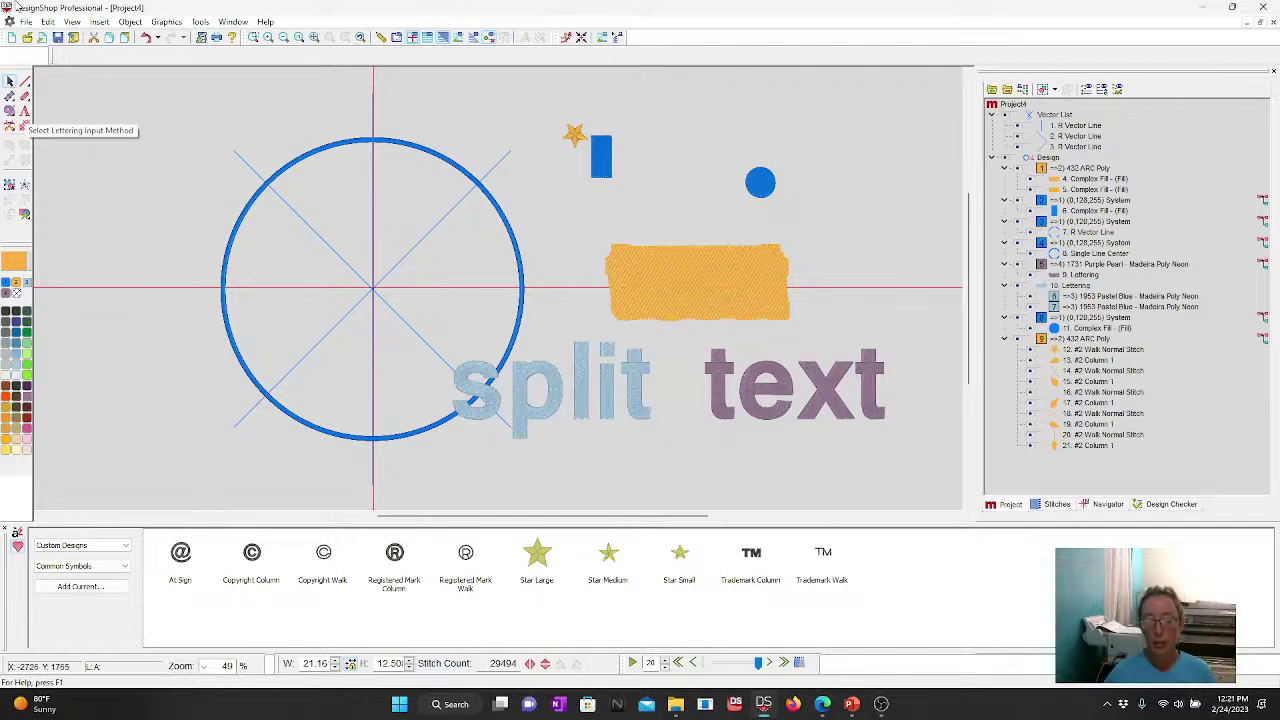
Step: Add new Basic Block lettering with a first name in orange, 1.000 high, in the empty area above the circle
left_click_drag(176, 90, 829, 457)
left_click(510, 422)
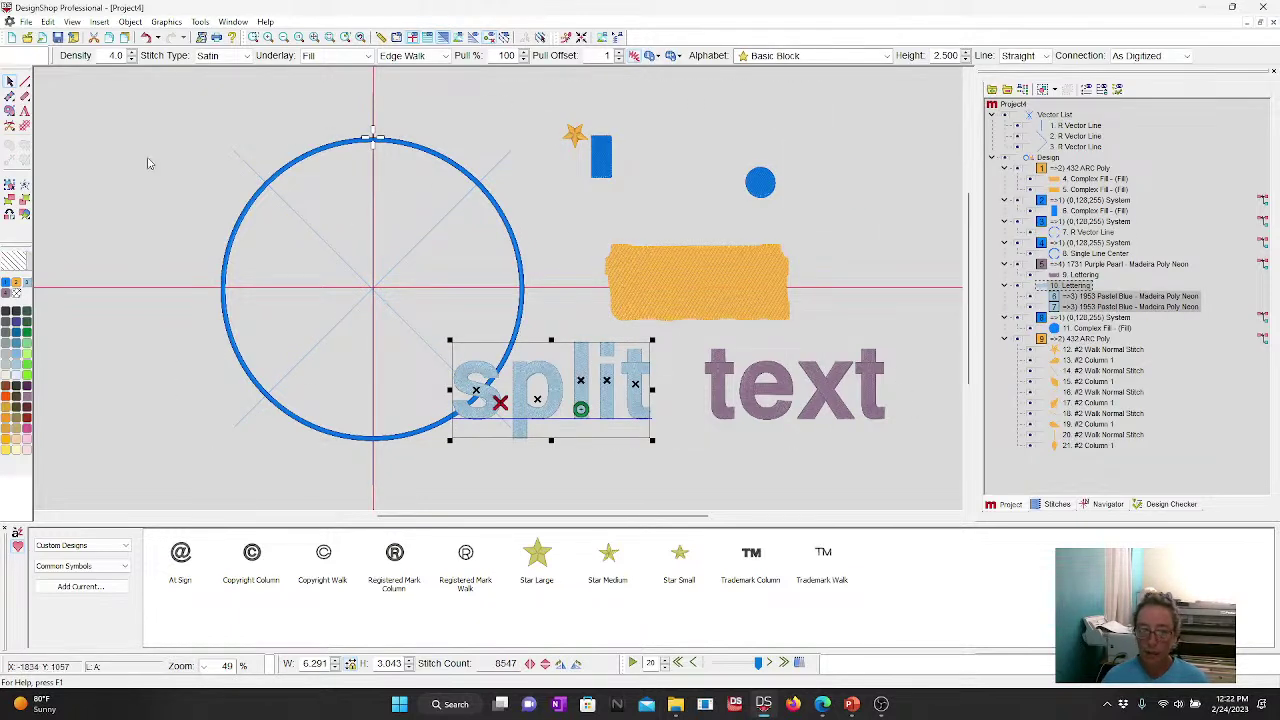
left_click(24, 111)
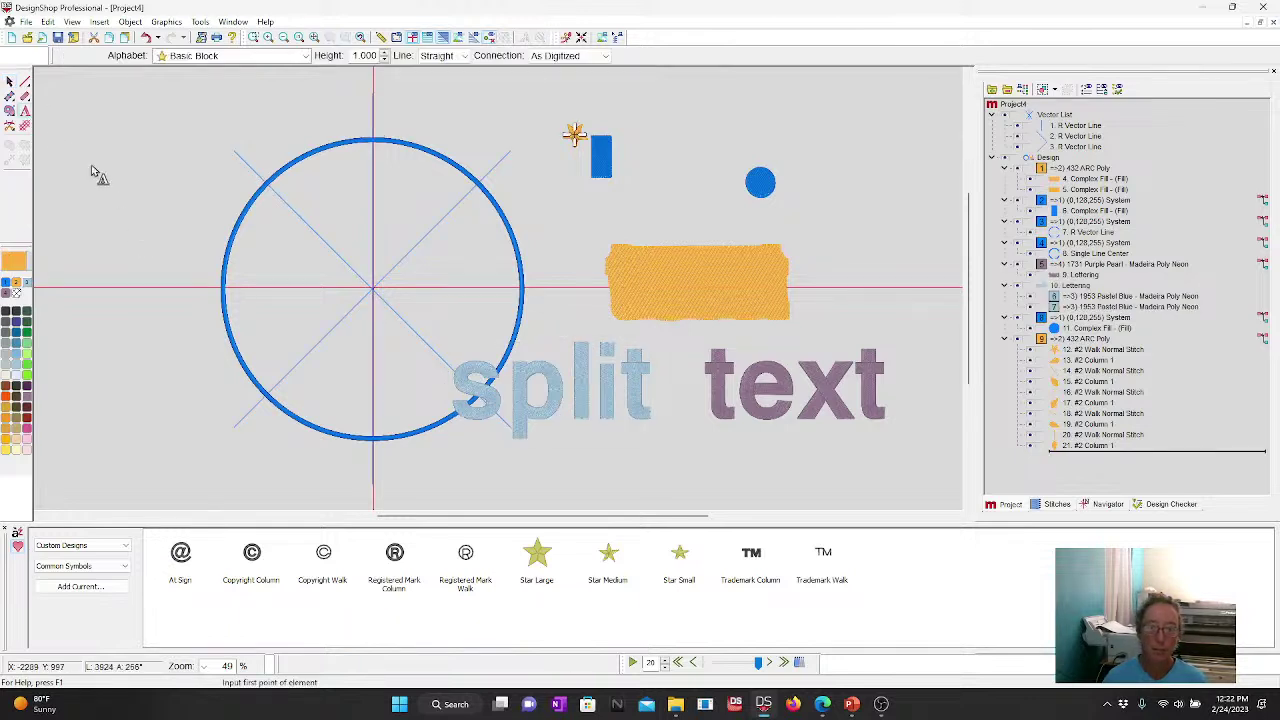
scroll(100, 220, "up", 3)
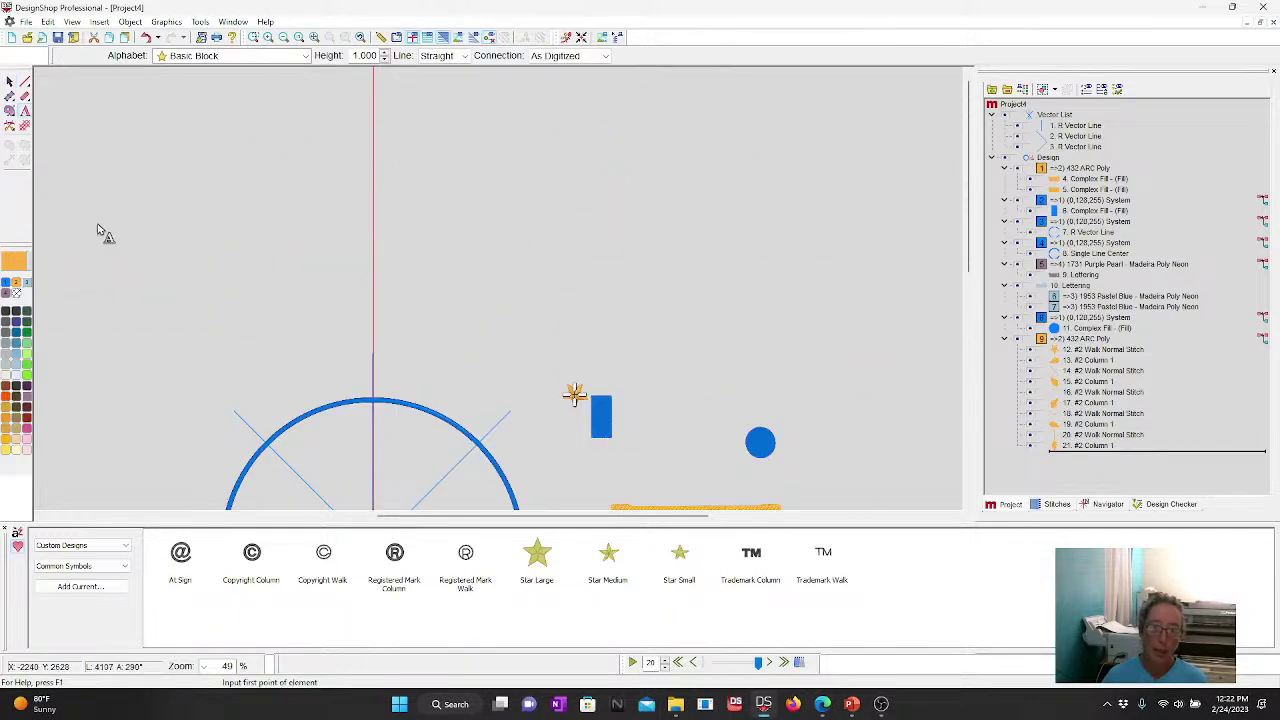
left_click(209, 154)
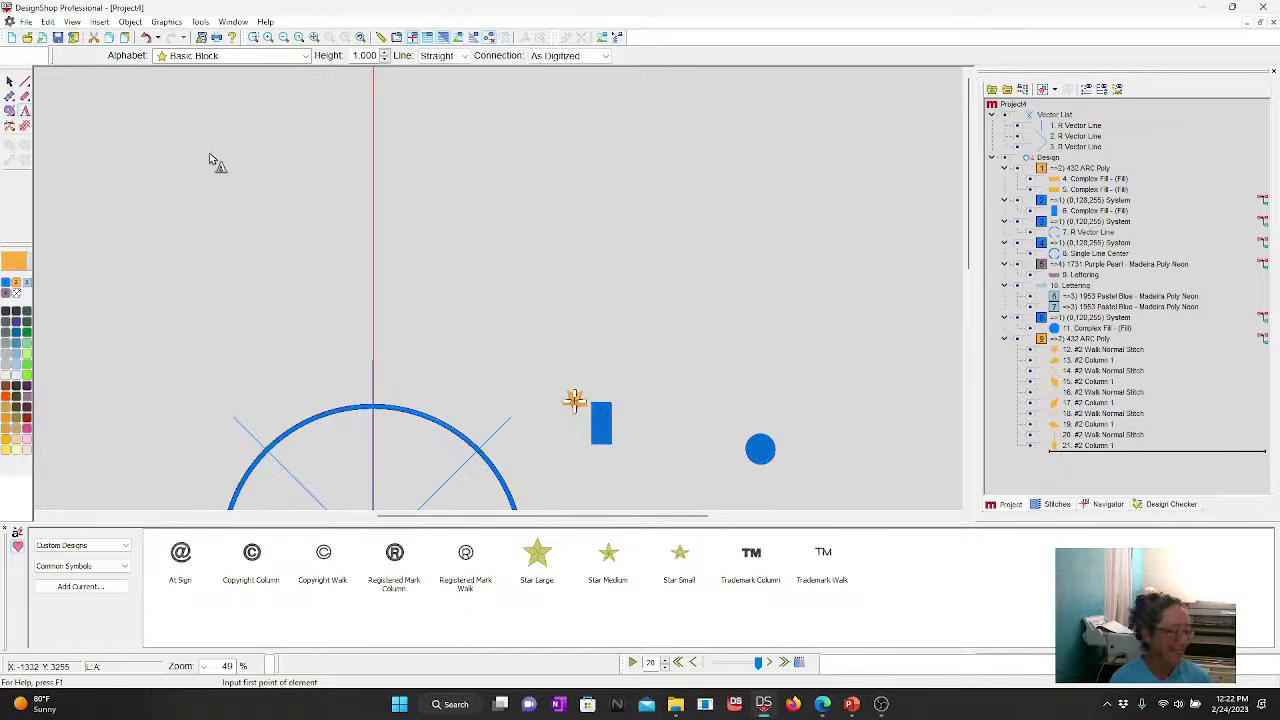
type("Samantha")
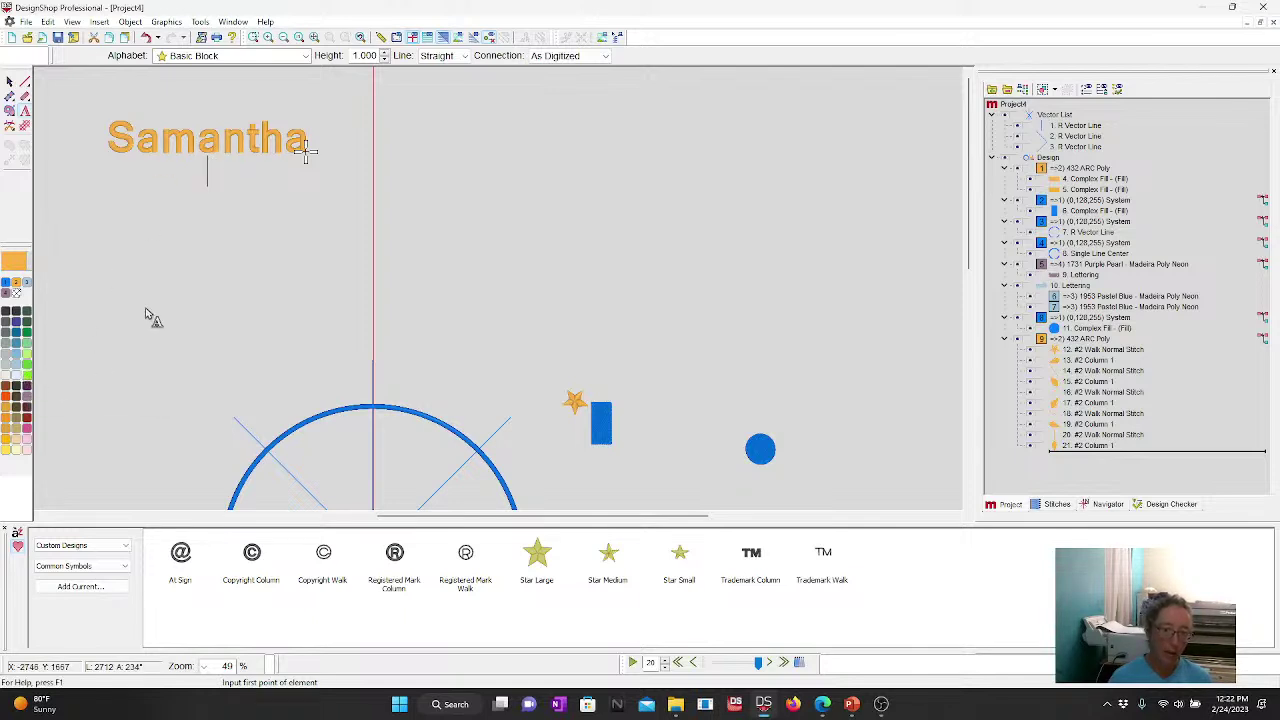
key("Return")
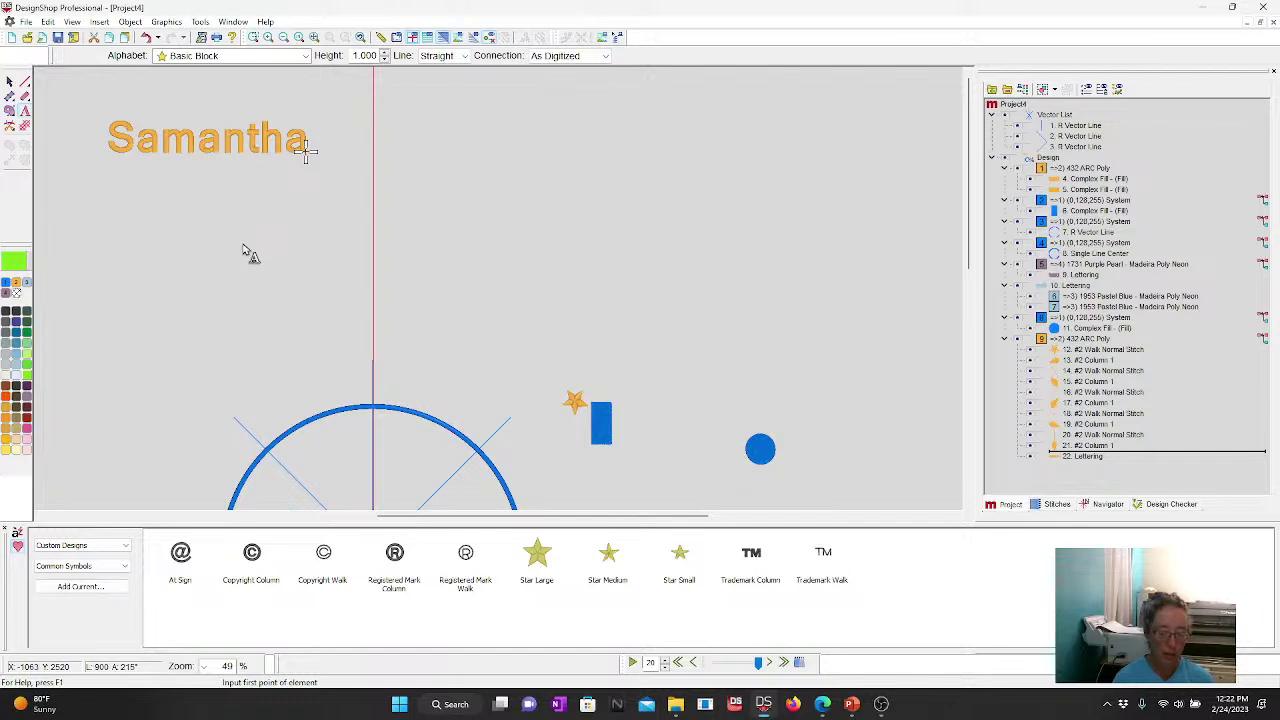
Step: Add a second lettering line reading "Text" in fluorescent green followed by "Color" in Purple Pearl
type("Text")
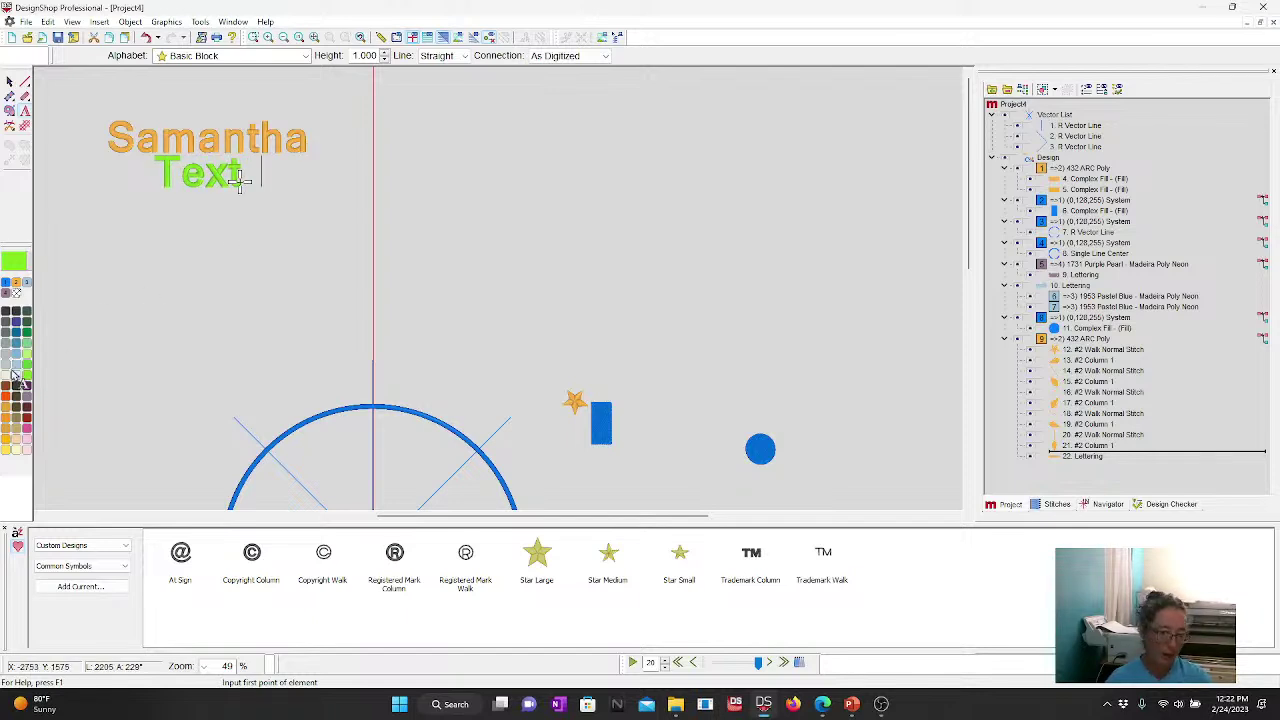
key("Return")
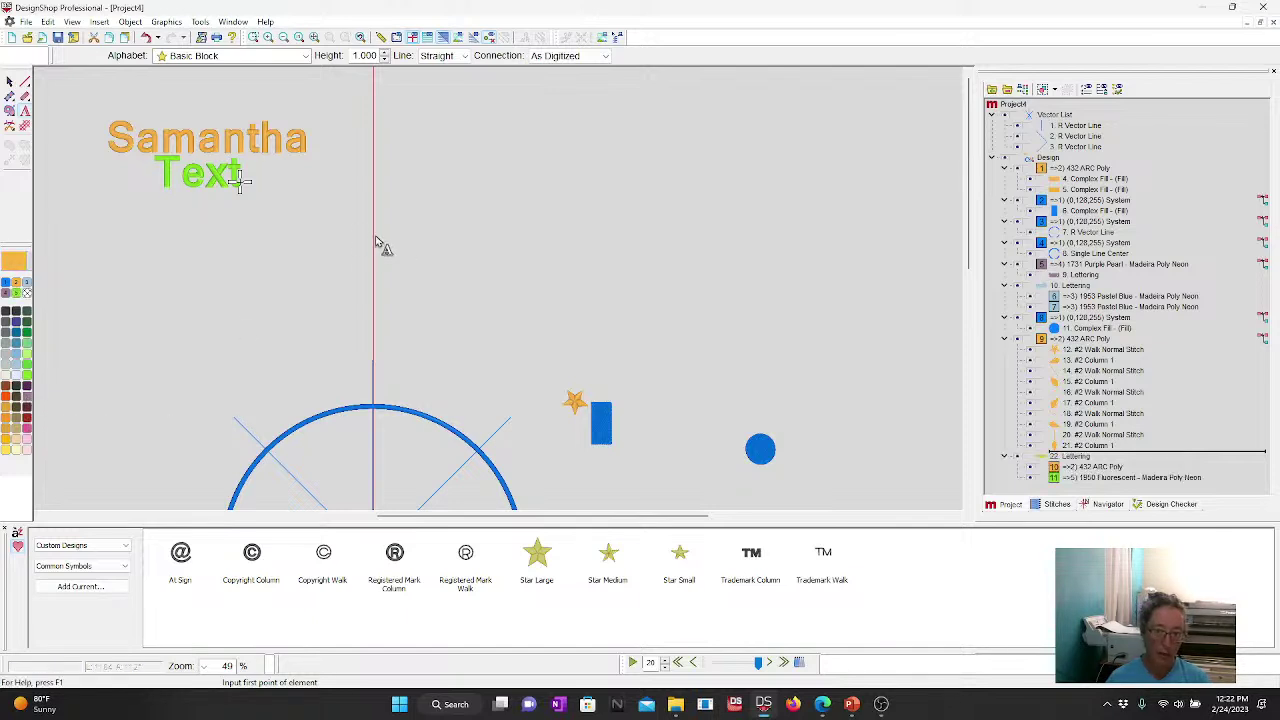
type("Co")
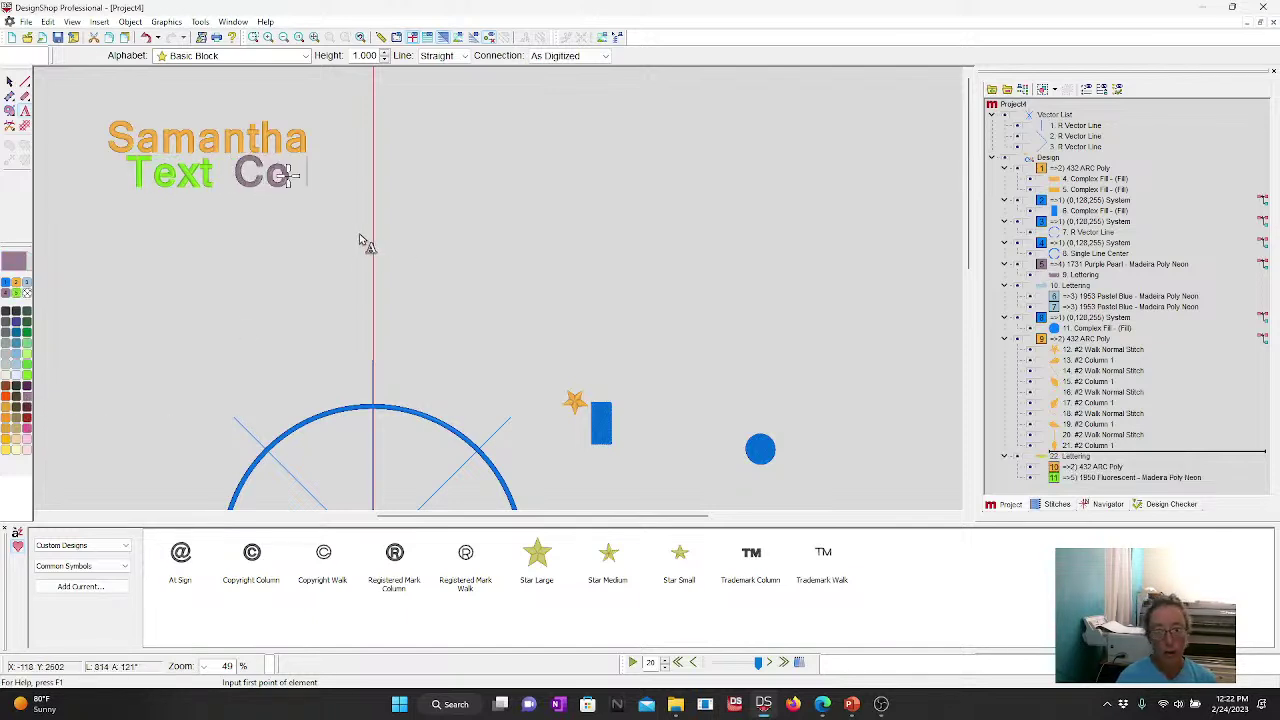
type("lor")
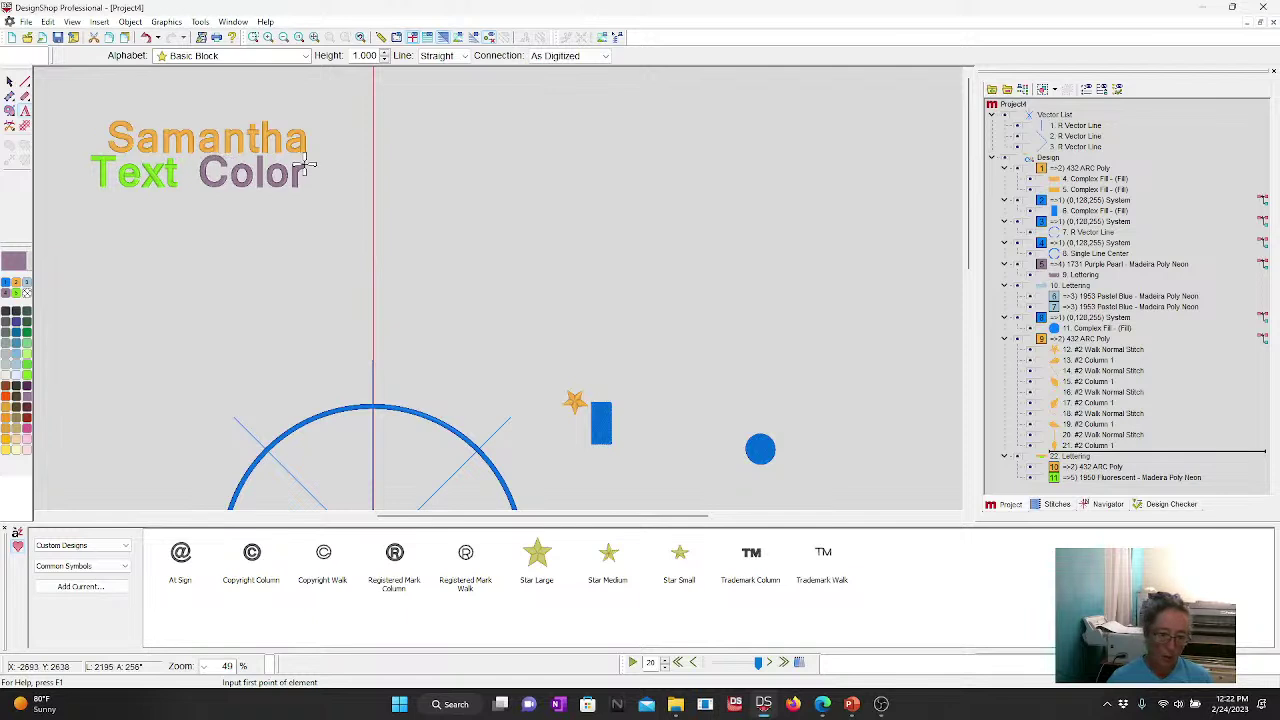
Step: Continue the second line with "Rain", giving R orange-red, a yellow-orange, i green and n light blue
left_click(6, 398)
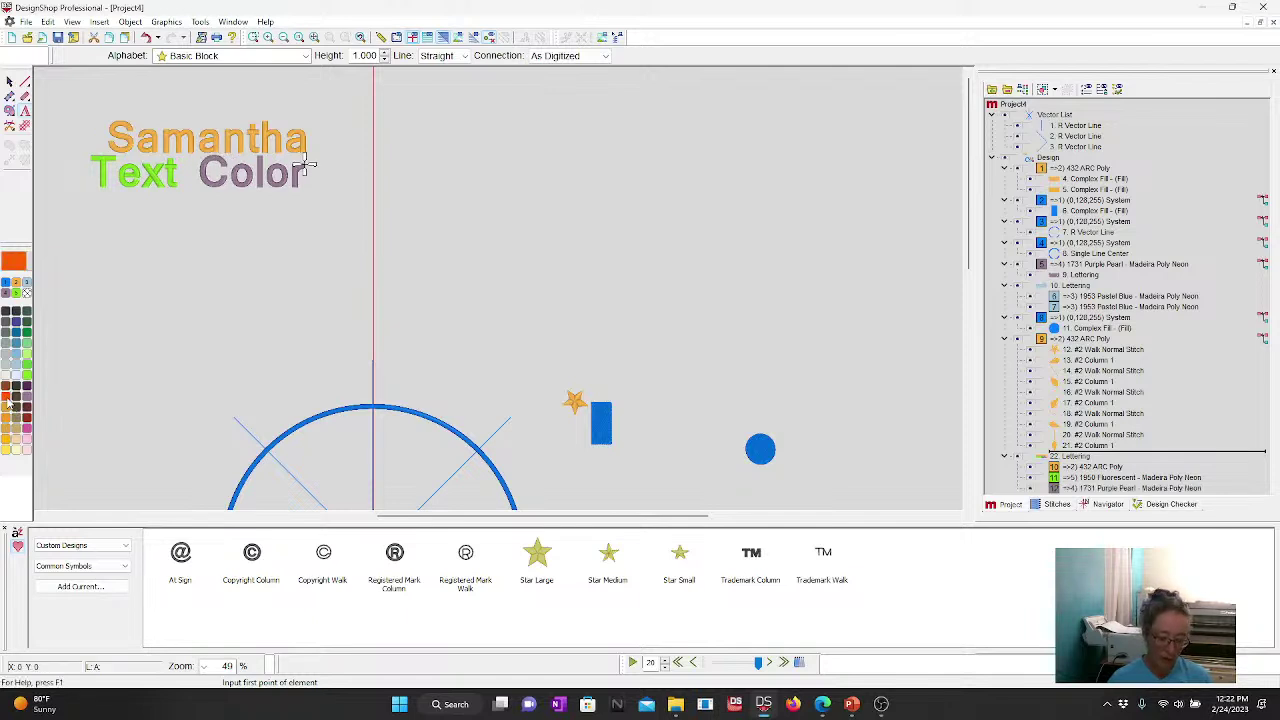
type("R")
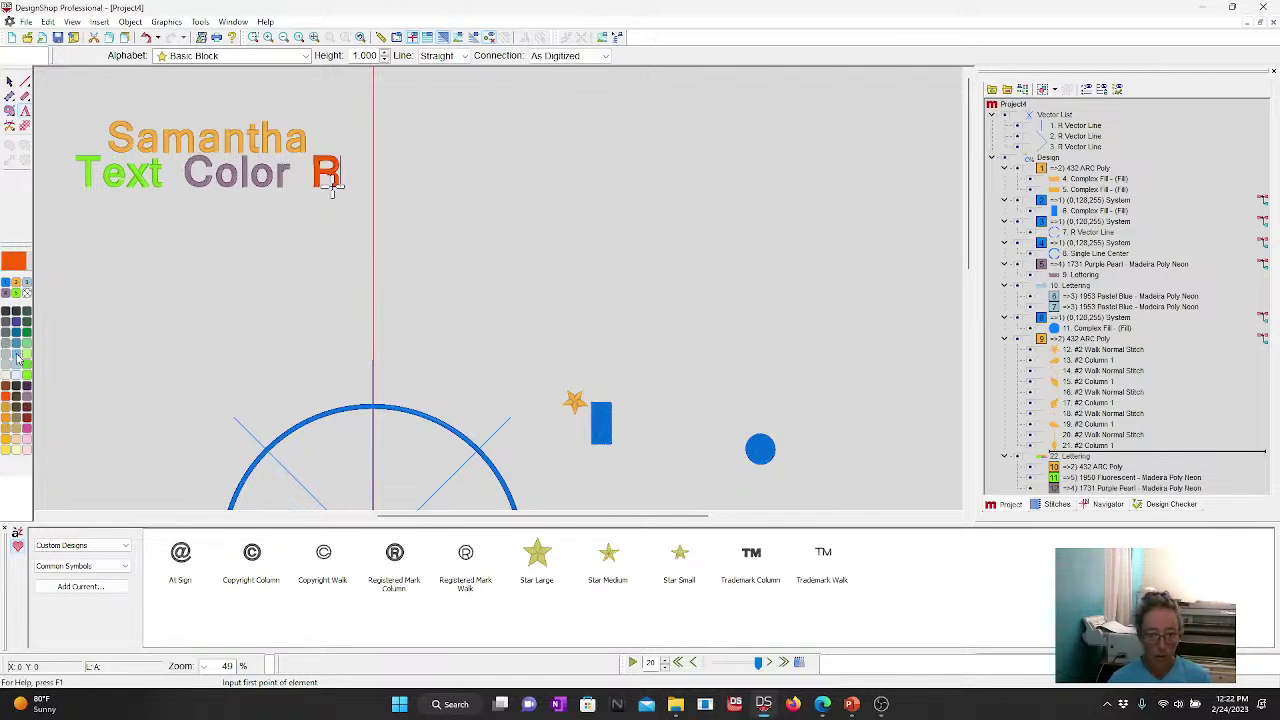
left_click(12, 441)
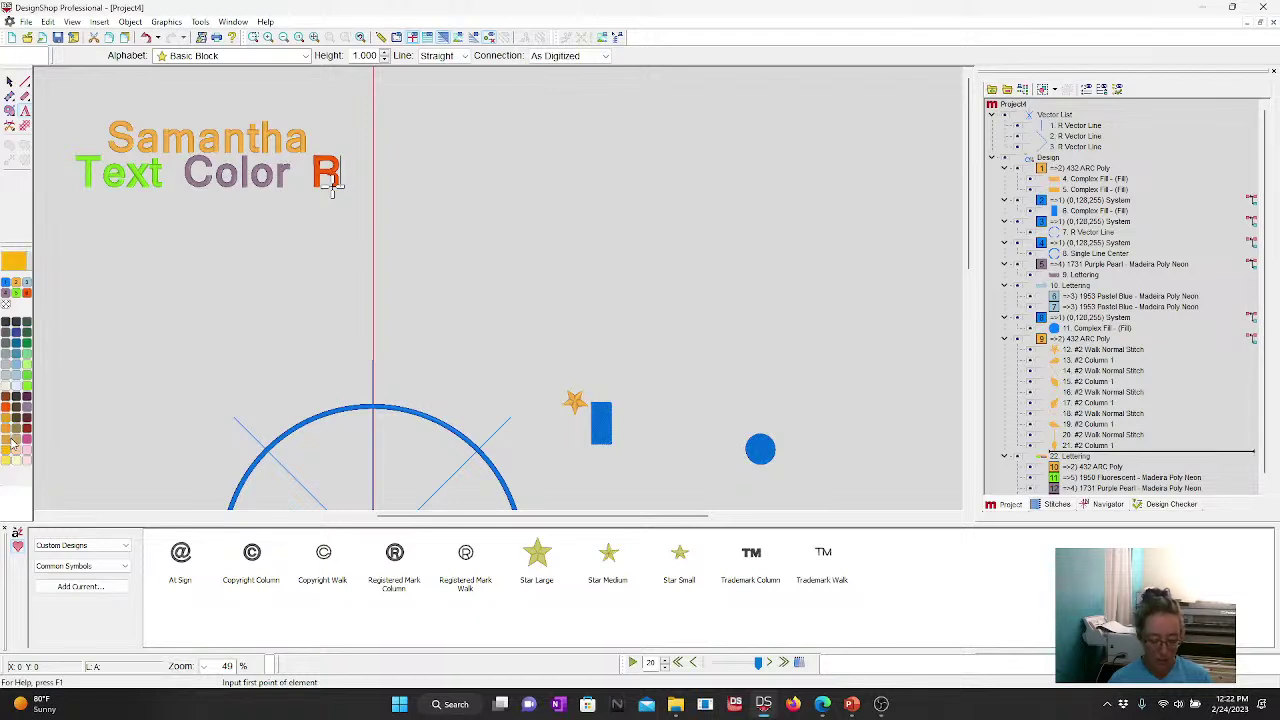
type("a")
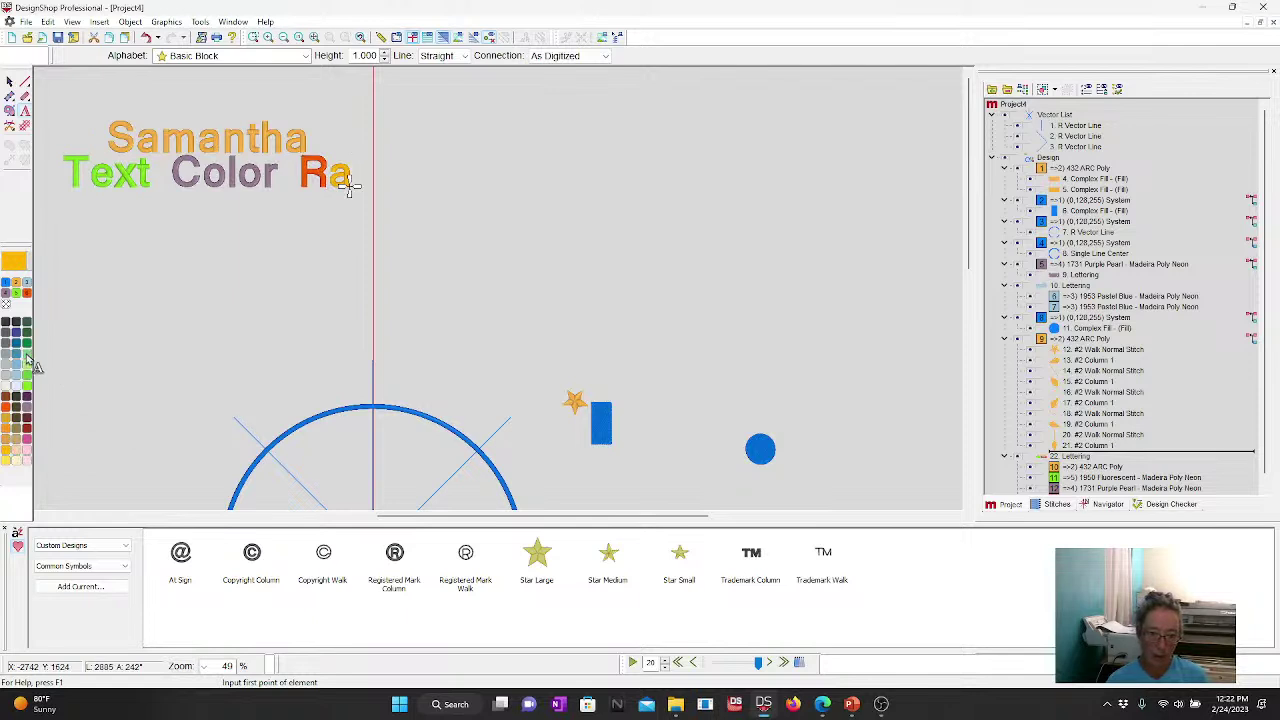
type("i")
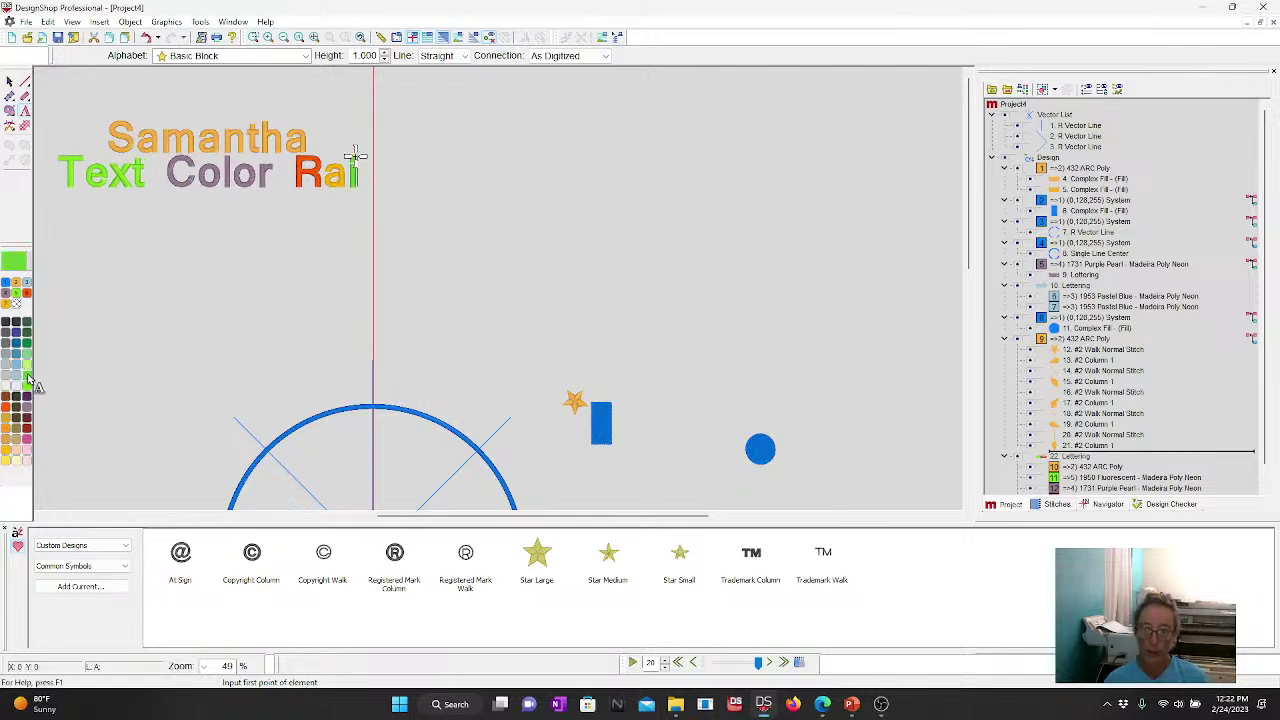
left_click(22, 372)
left_click(22, 372)
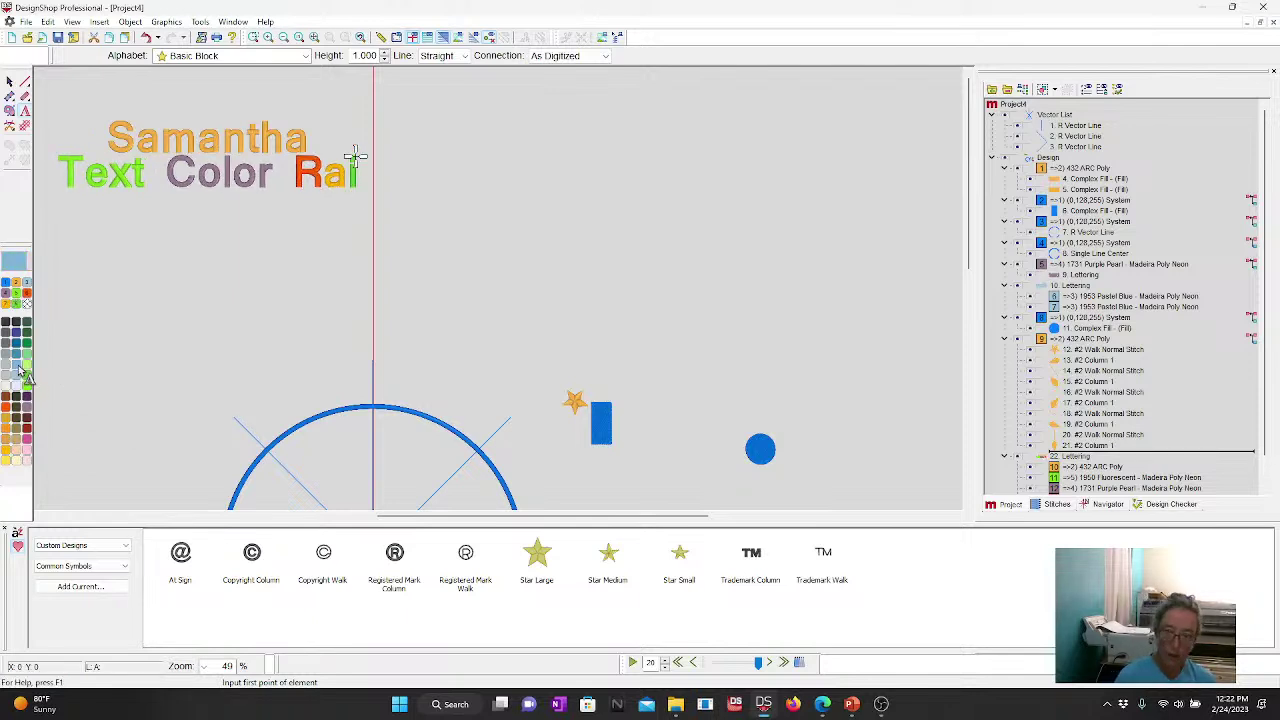
type("n")
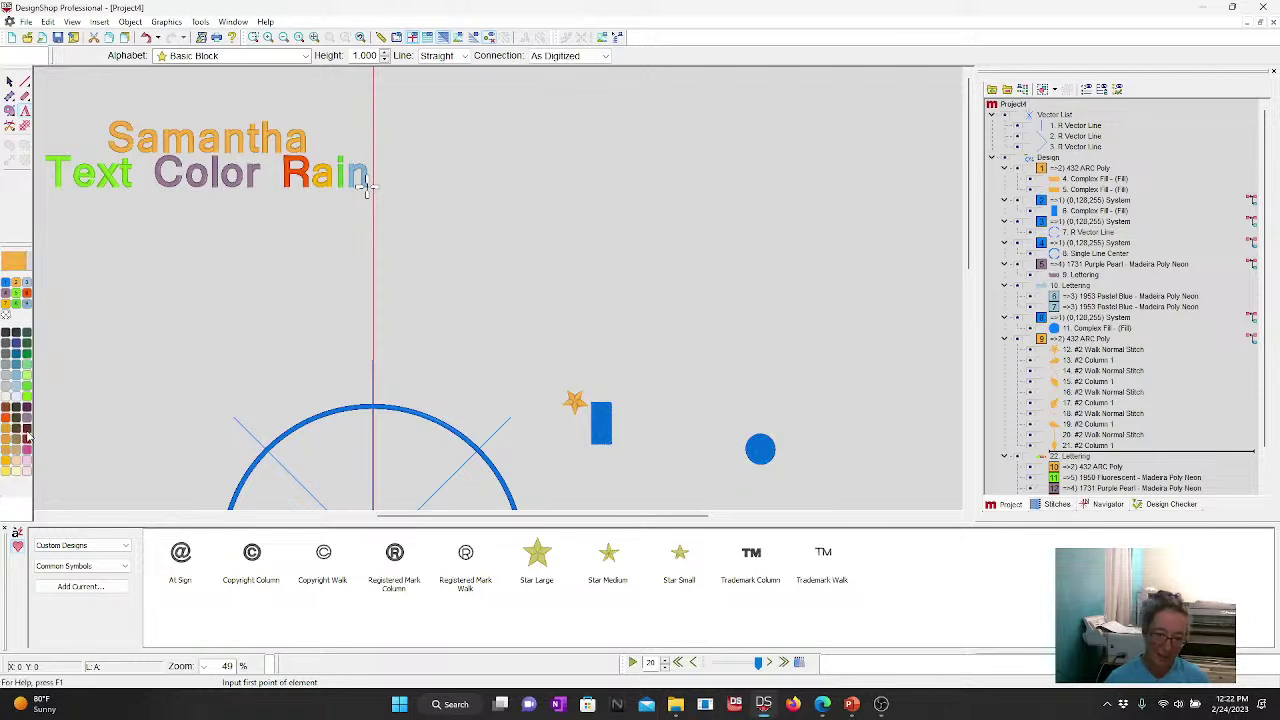
Step: Complete the word "Rainbow" with a dark red b, a pale peach o and an orange w
left_click(28, 440)
left_click(6, 408)
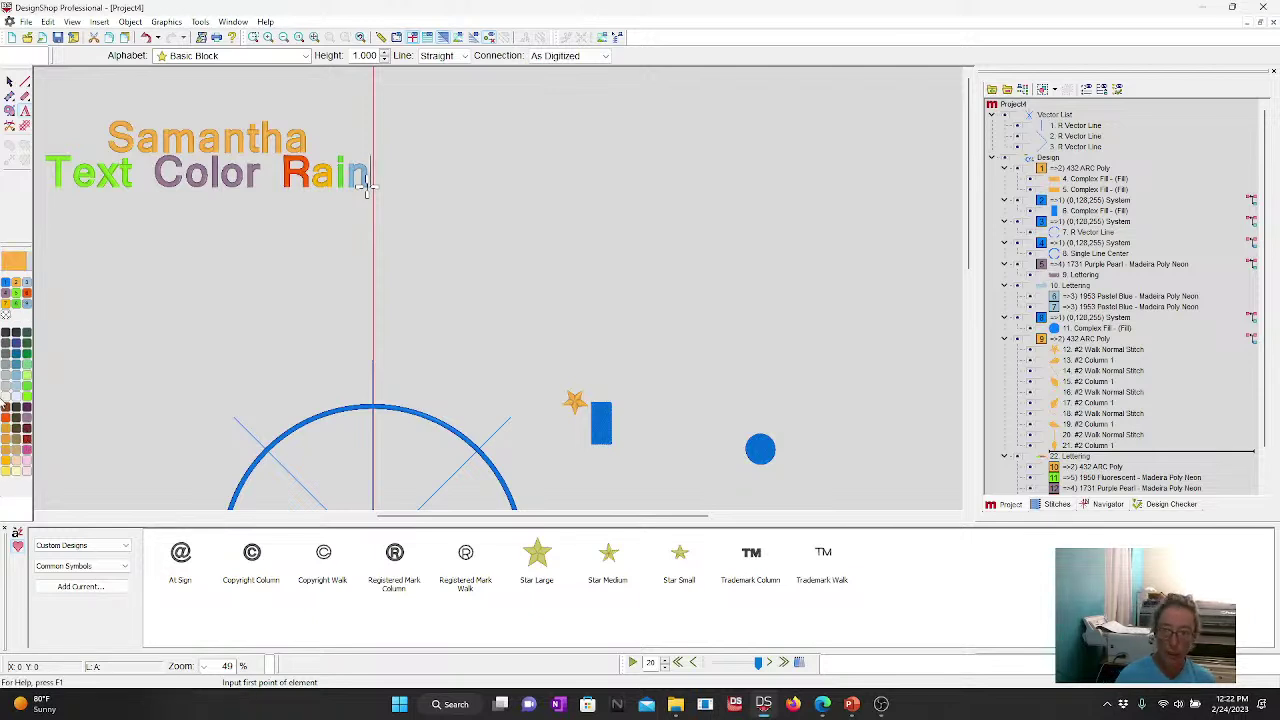
type("b")
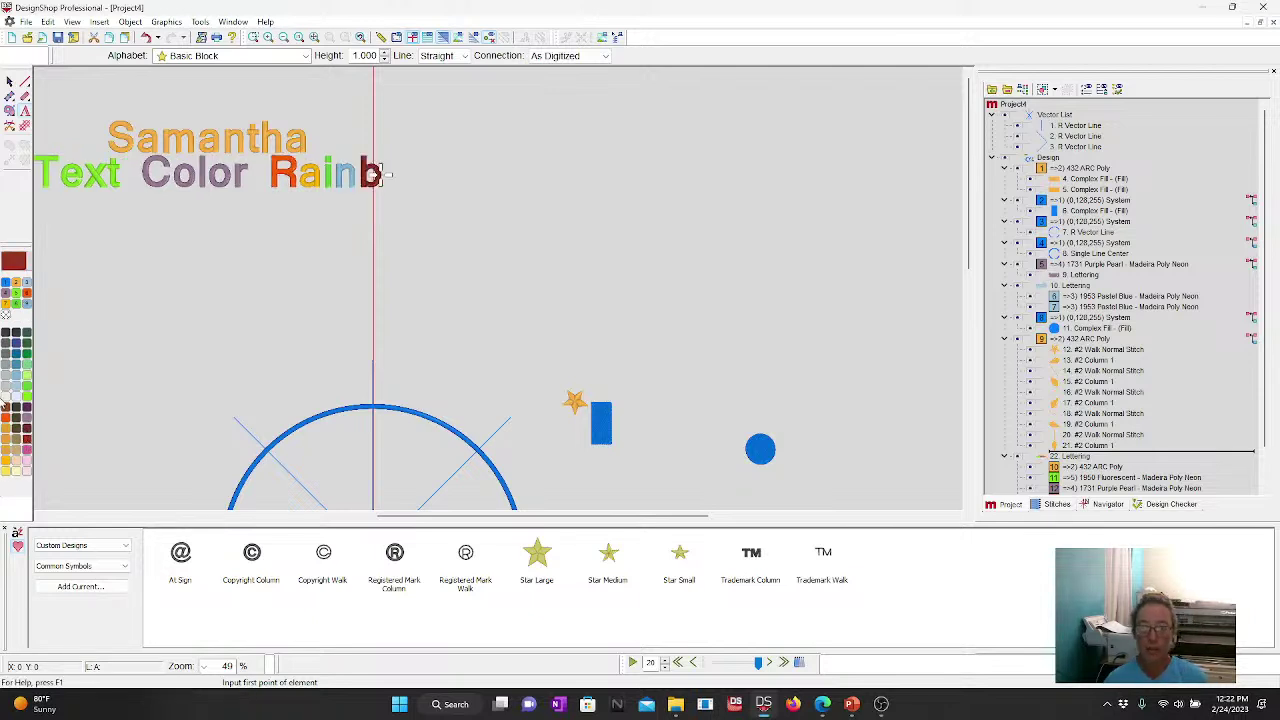
left_click(15, 464)
type("o")
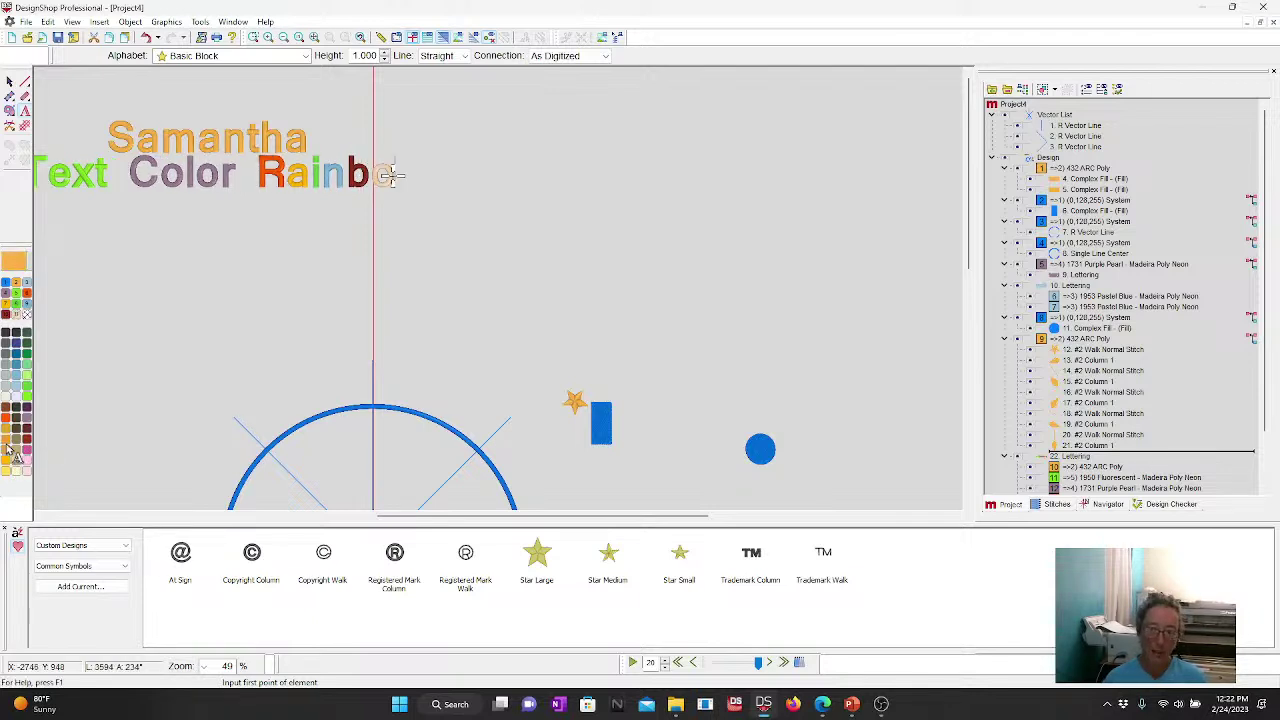
left_click(9, 450)
type("w")
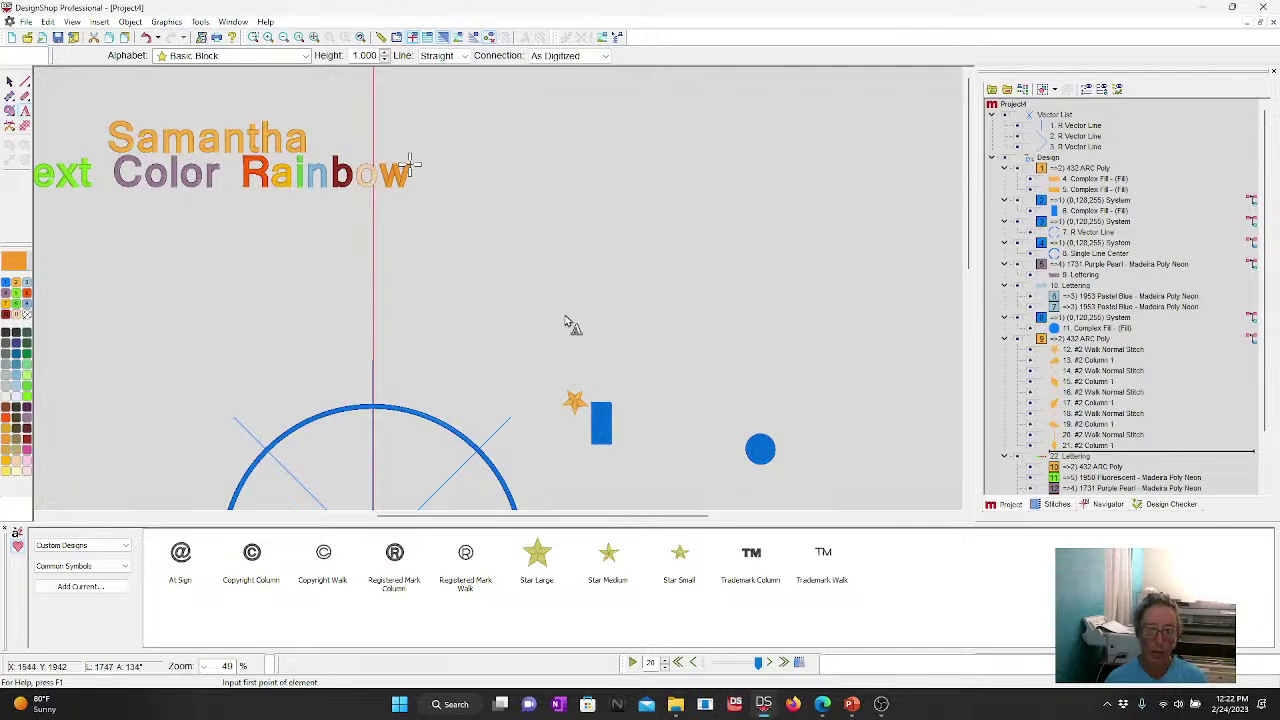
Step: Move the two-line lettering to the right and recolor all letters of "Rainbow" the same fluorescent green as "Text"
left_click(337, 175)
left_click_drag(330, 137, 614, 148)
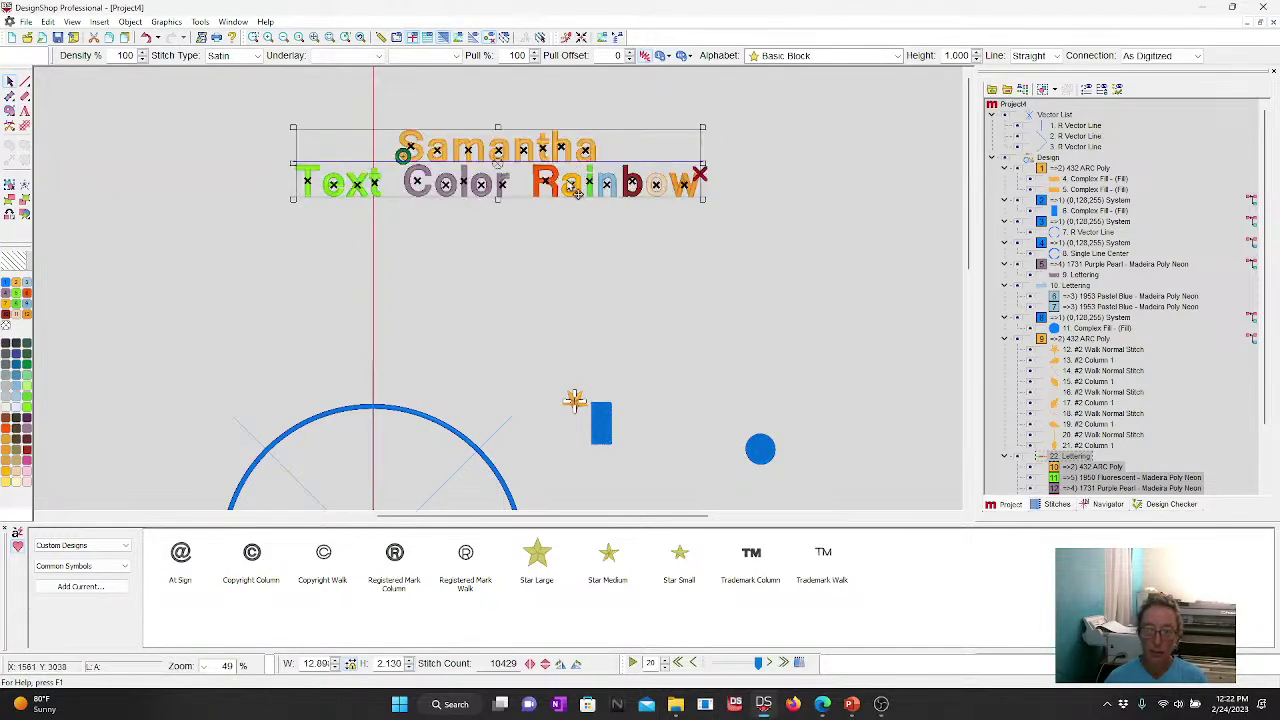
left_click(561, 197)
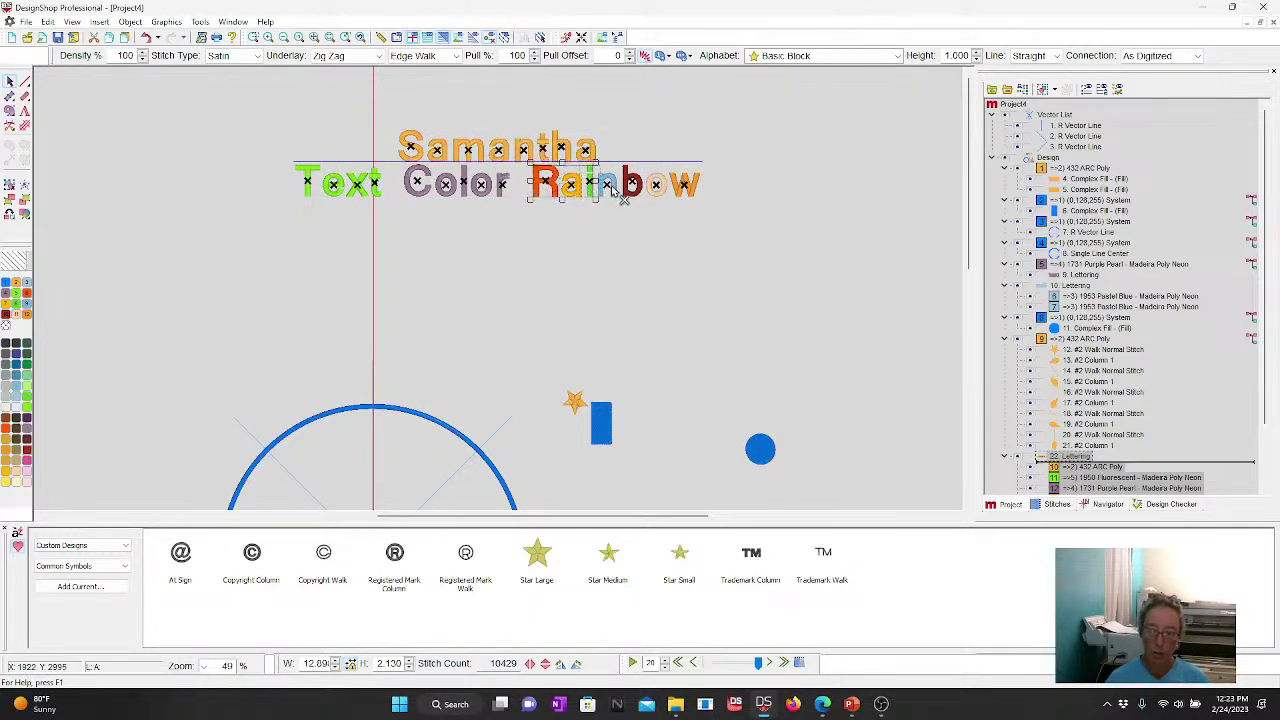
left_click(610, 186, "shift")
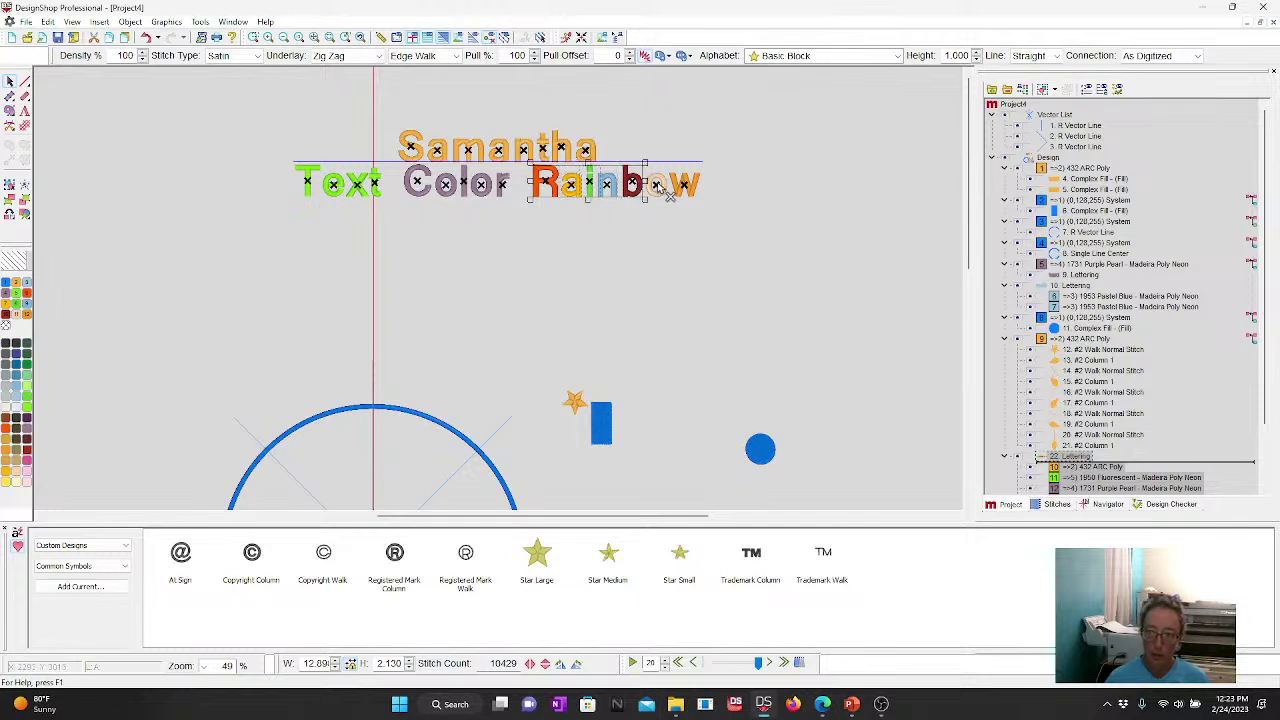
left_click(656, 186, "shift")
left_click(683, 186, "shift")
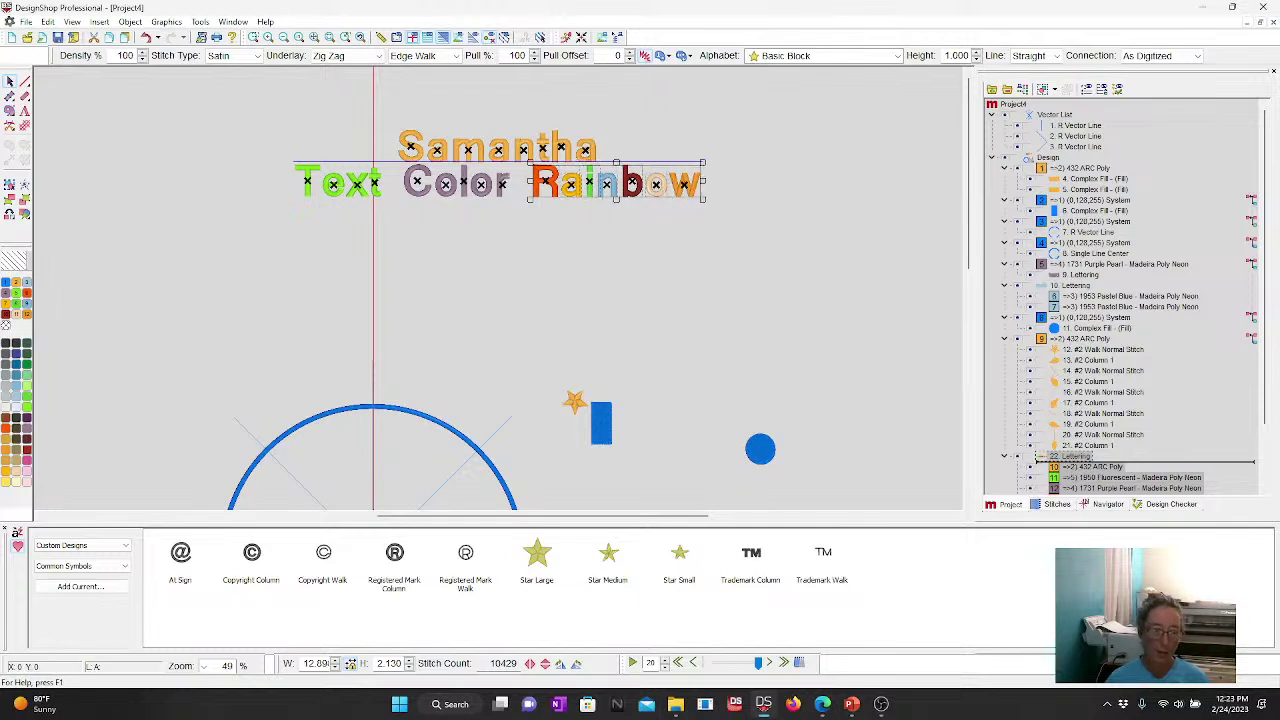
left_click(26, 402)
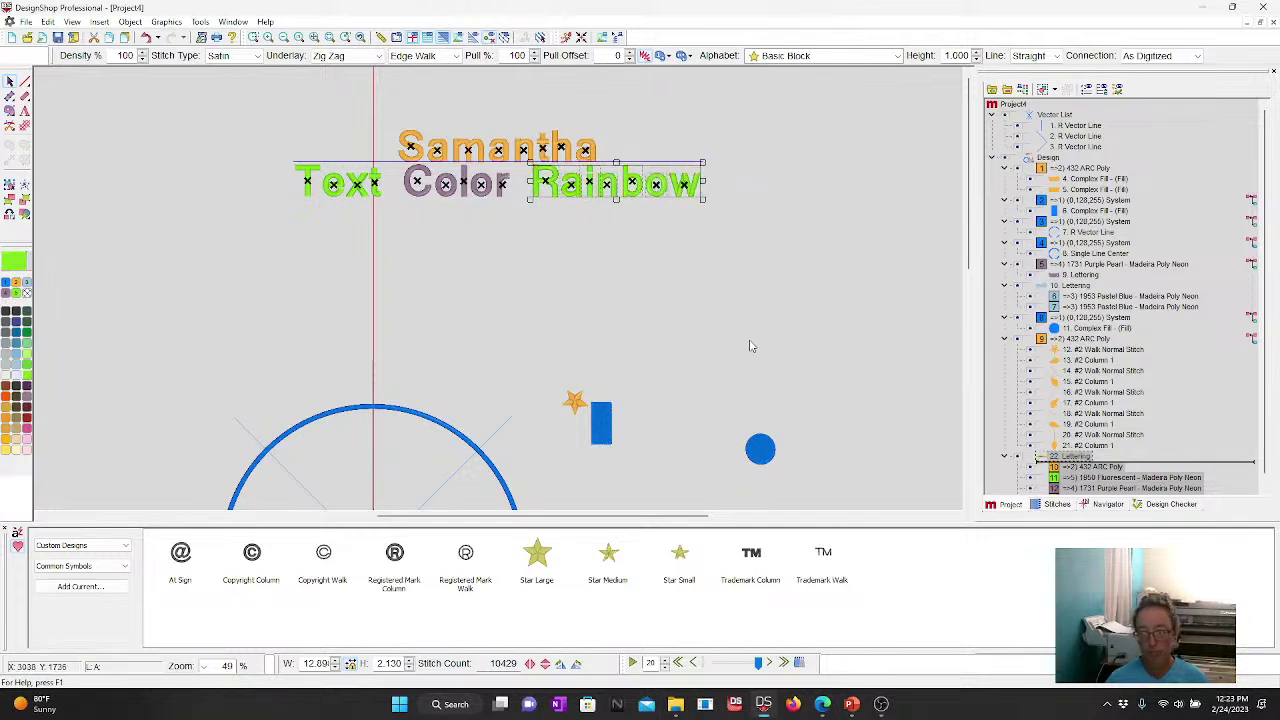
left_click(212, 280)
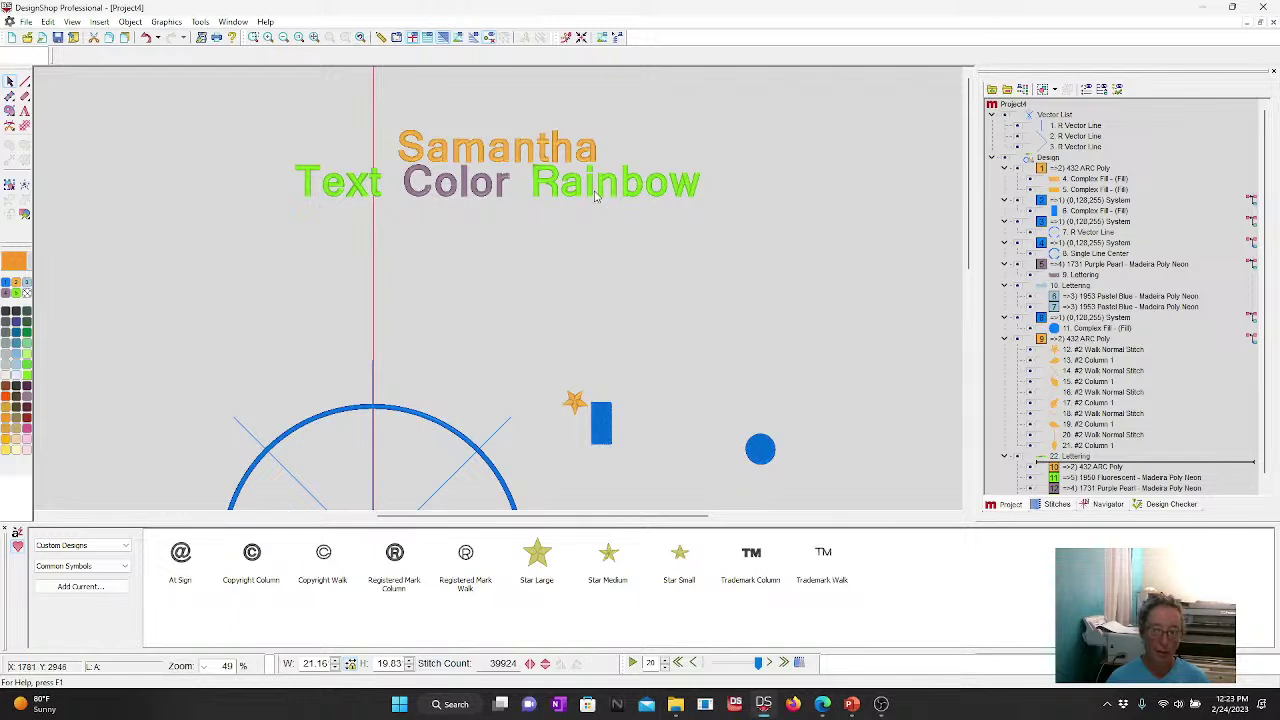
key("Tab")
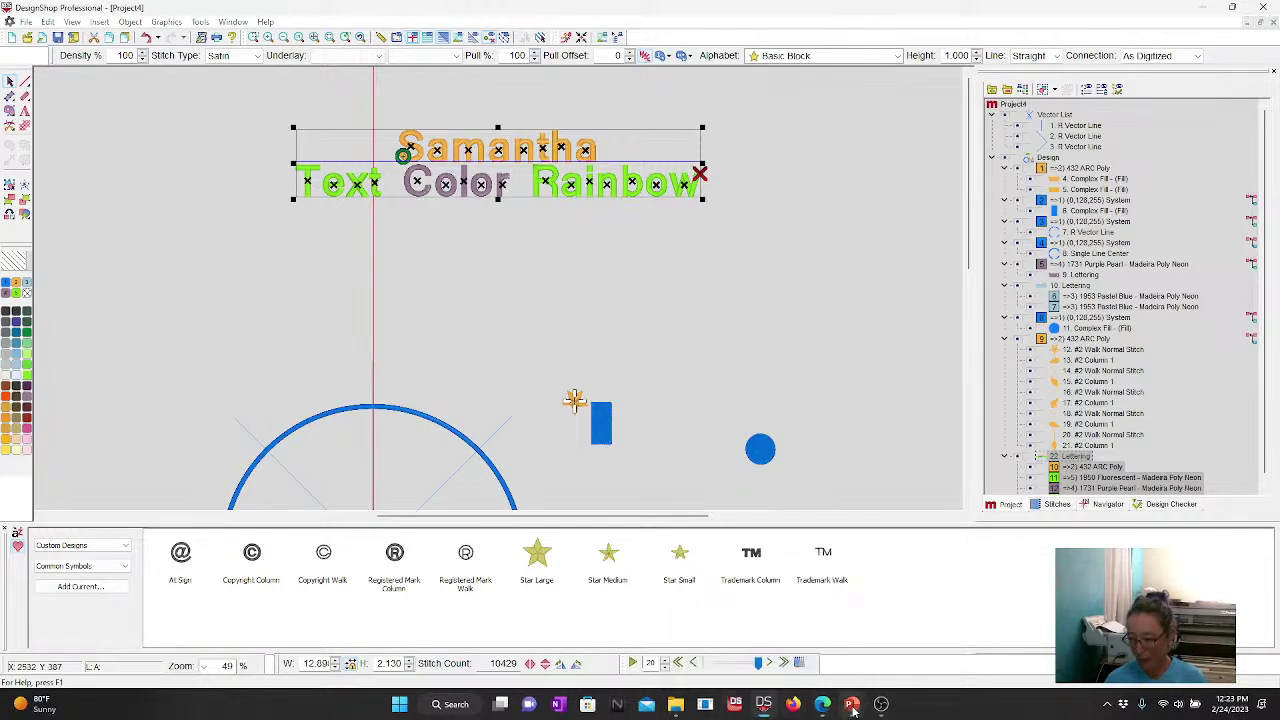
Step: Switch to the PowerPoint slide show to read the next question, and return to DesignShop
mouse_move(851, 704)
left_click(858, 662)
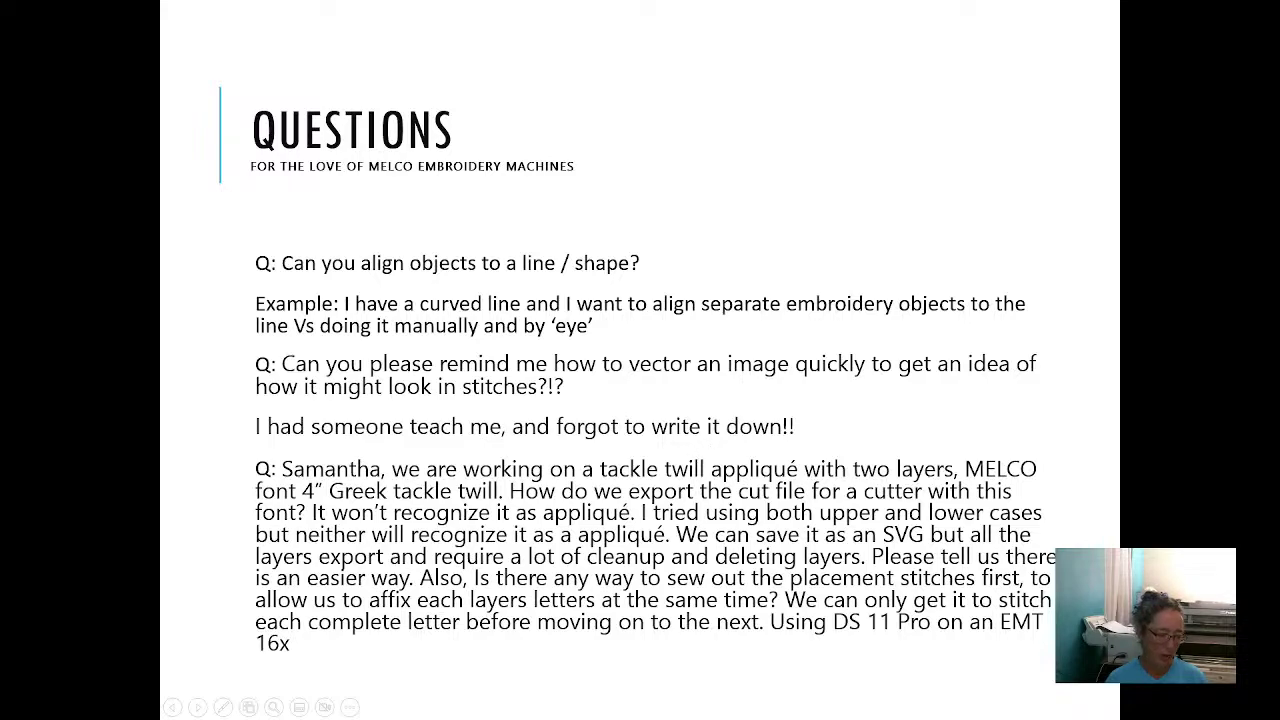
key("alt+Tab")
left_click(337, 290)
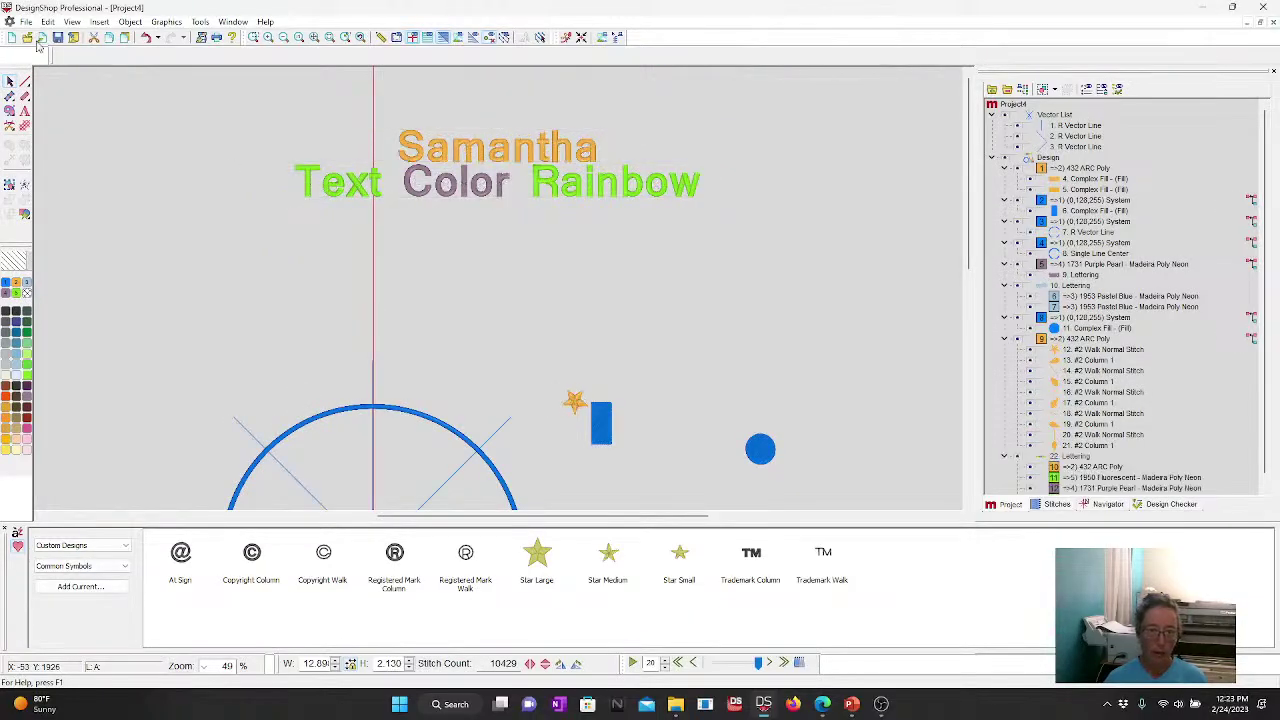
Step: Open Coffee Cup.eps from the Graphics folder and fit the artwork to the view
left_click(27, 37)
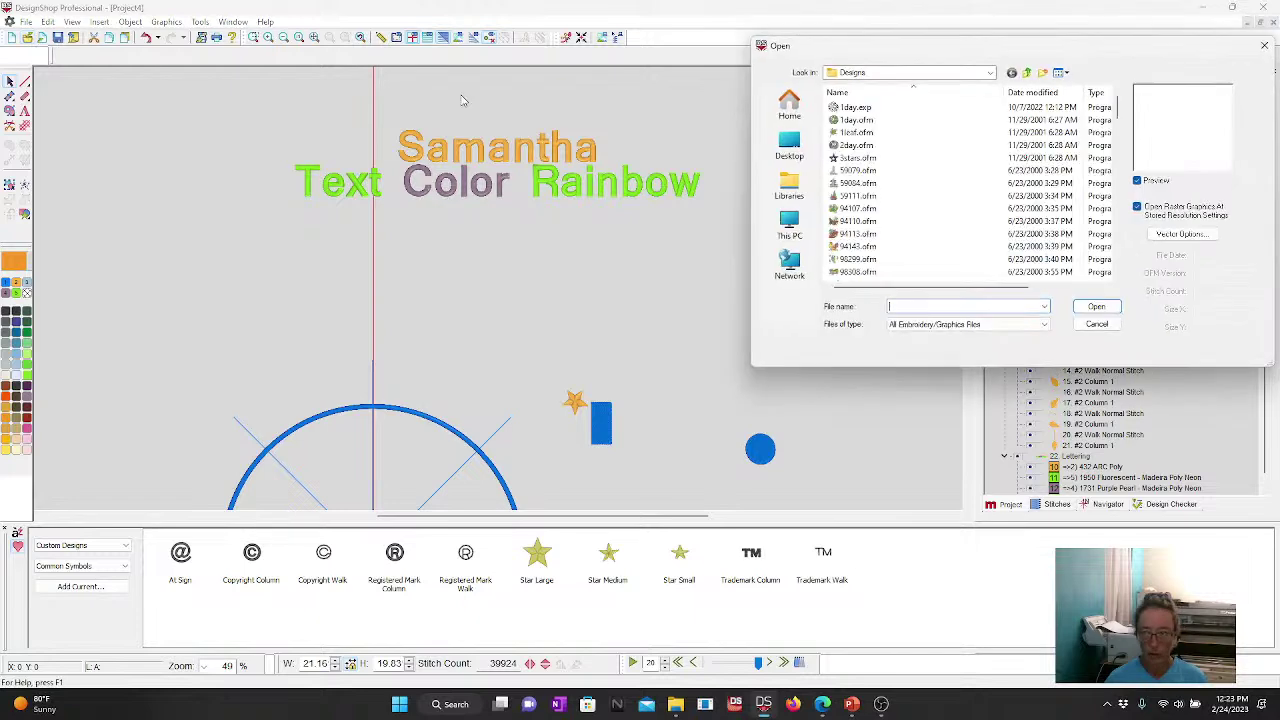
double_click(878, 120)
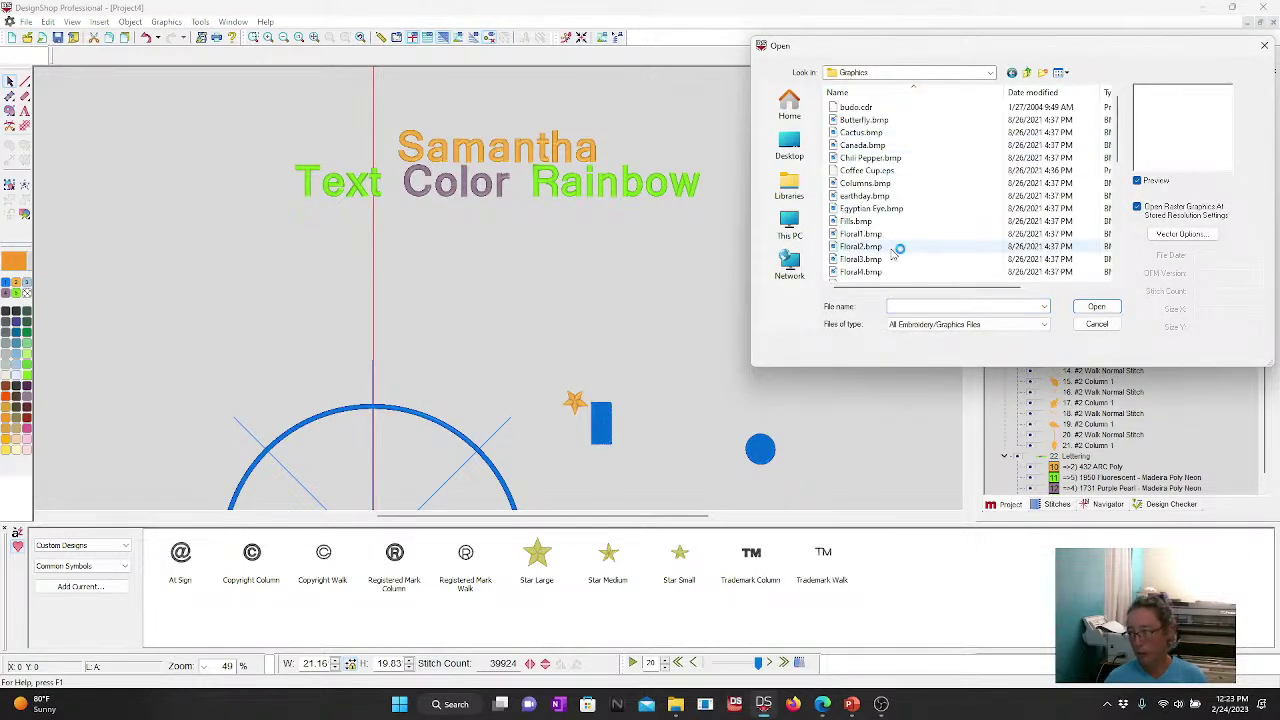
left_click(866, 170)
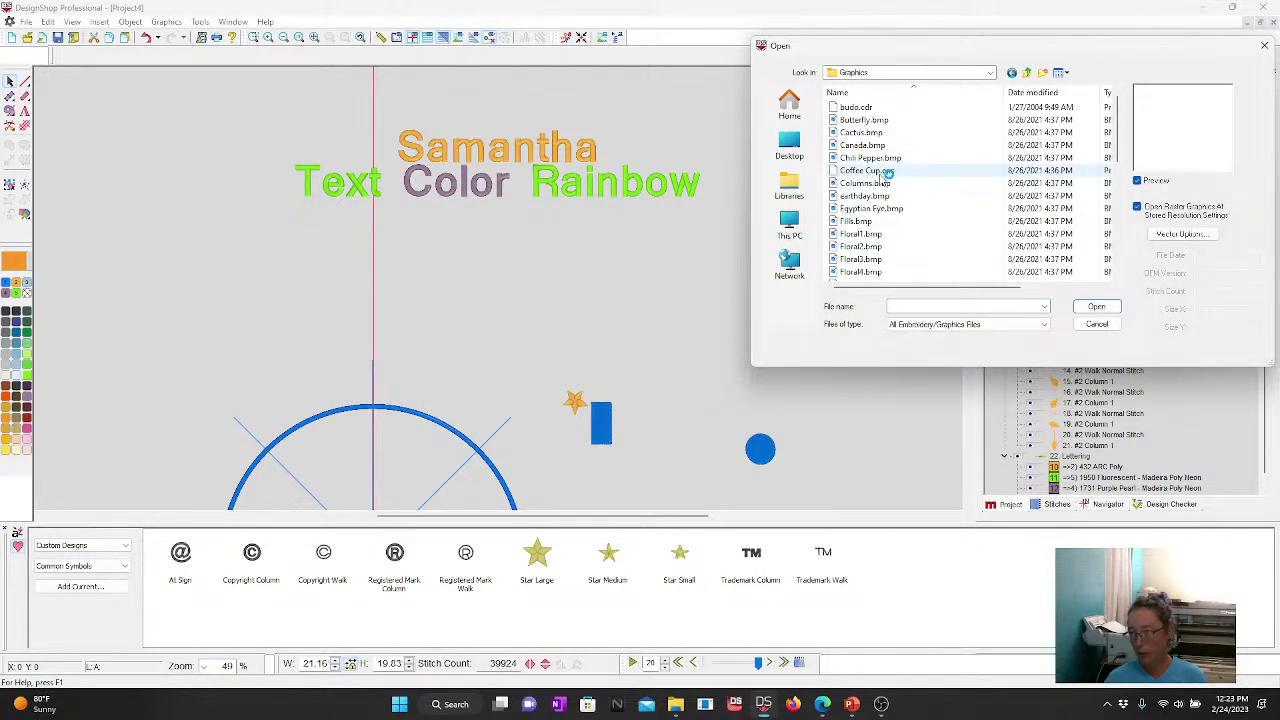
left_click(1096, 306)
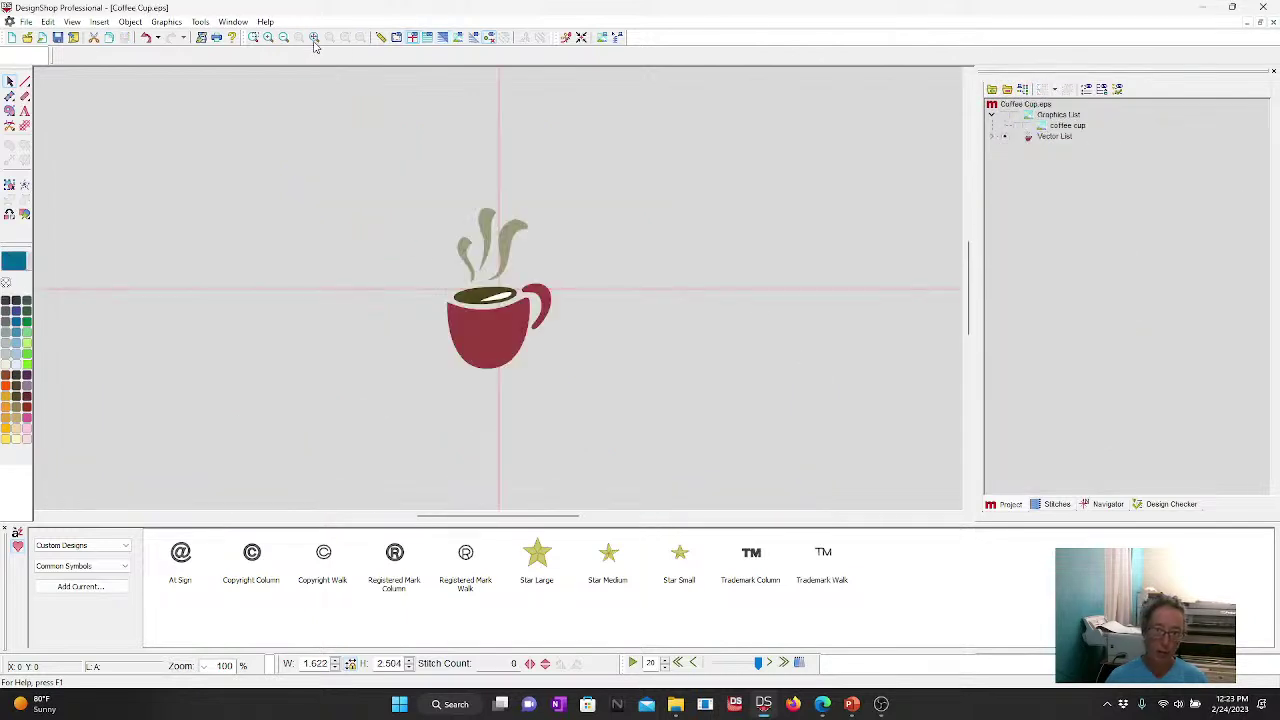
left_click(313, 38)
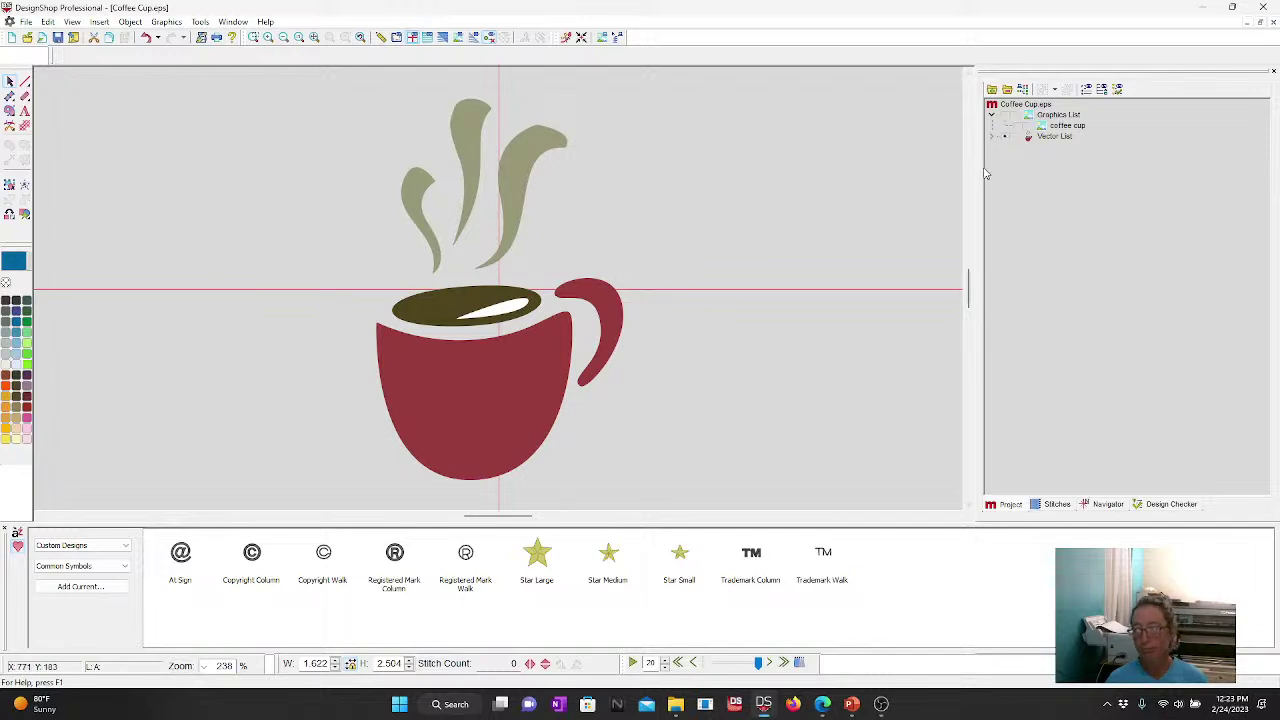
Step: Convert the coffee cup's complete vector list to embroidery with the Default settings and the vector colors
left_click(1063, 137)
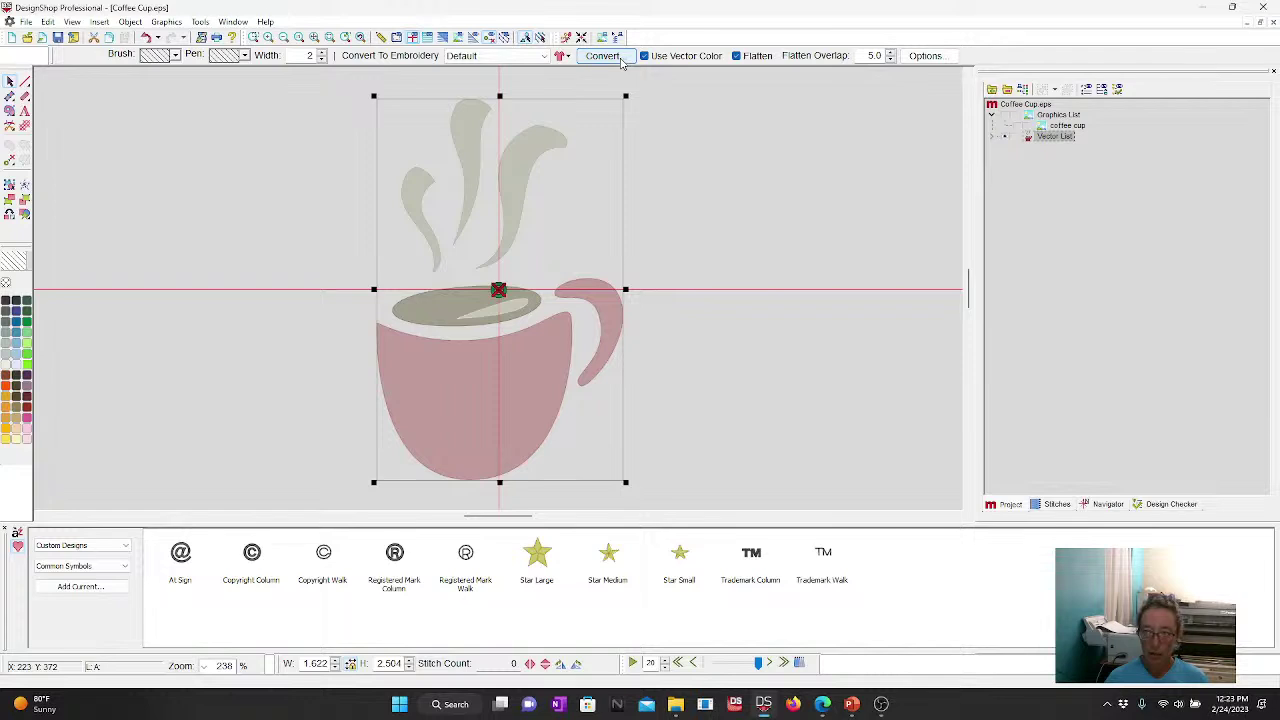
left_click(602, 56)
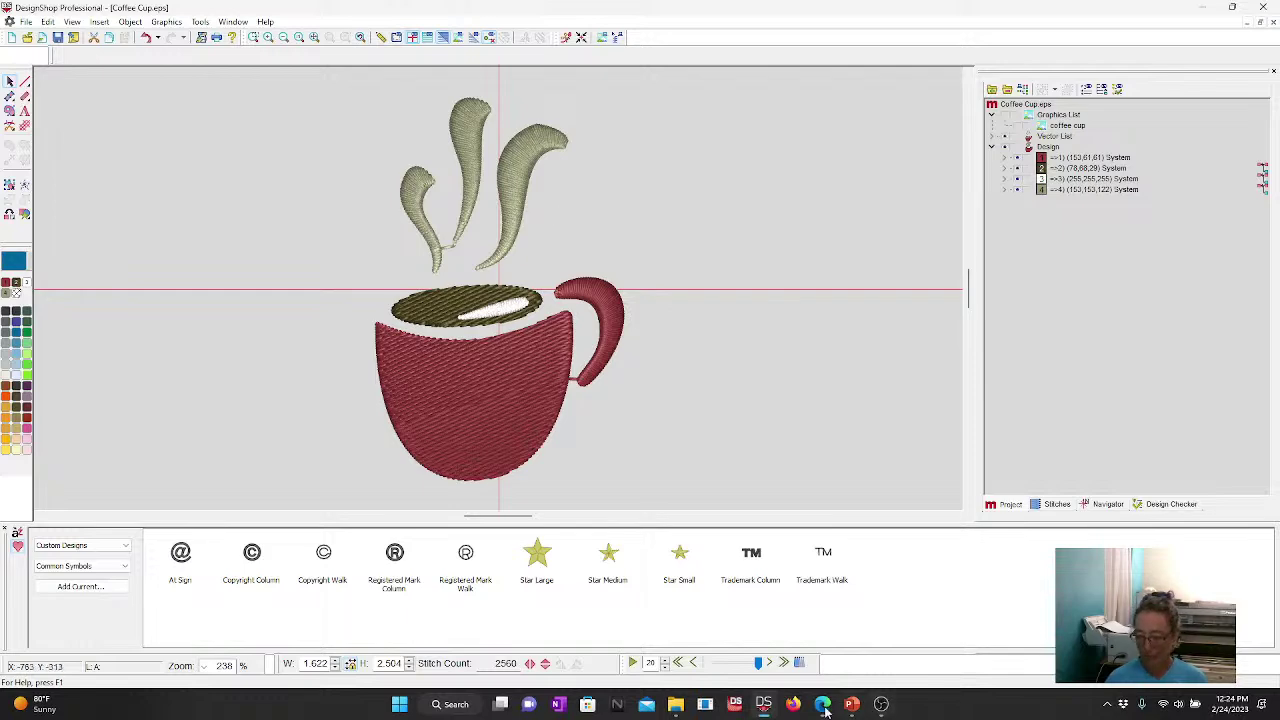
Step: Switch to the PowerPoint slide show to read the tackle twill appliqué question, and return to DesignShop
mouse_move(855, 706)
left_click(855, 672)
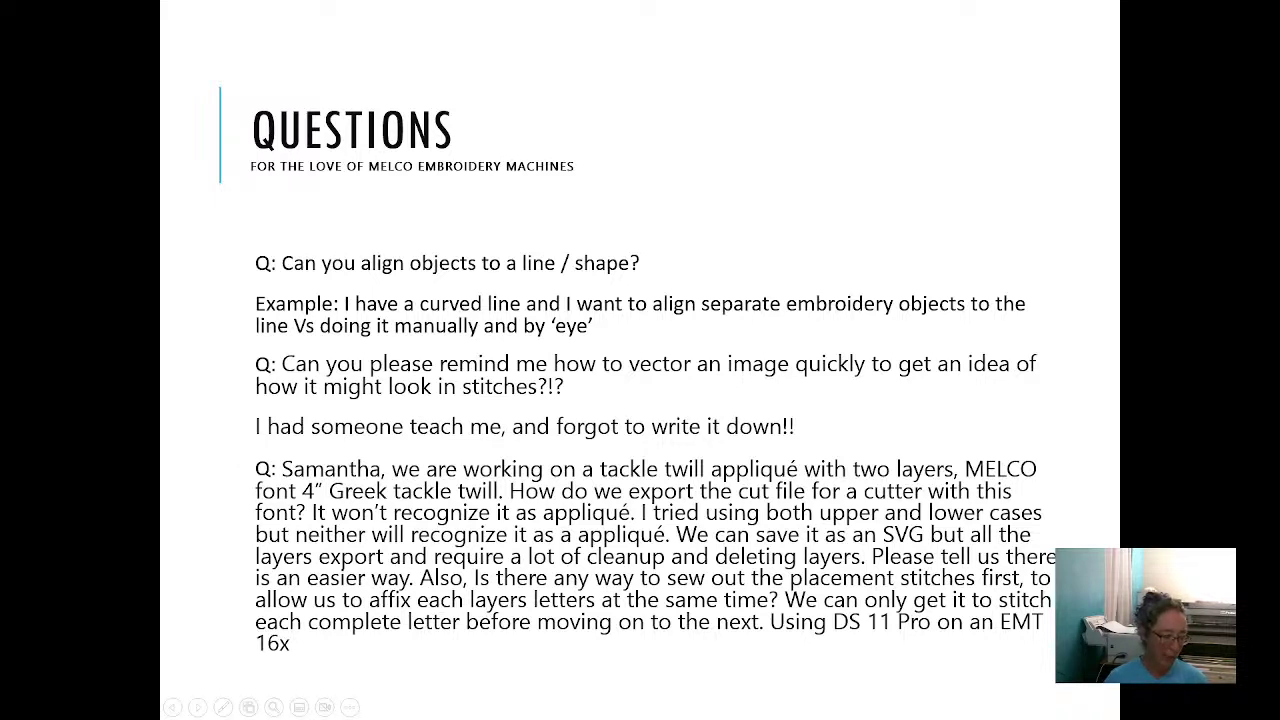
key("alt+Tab")
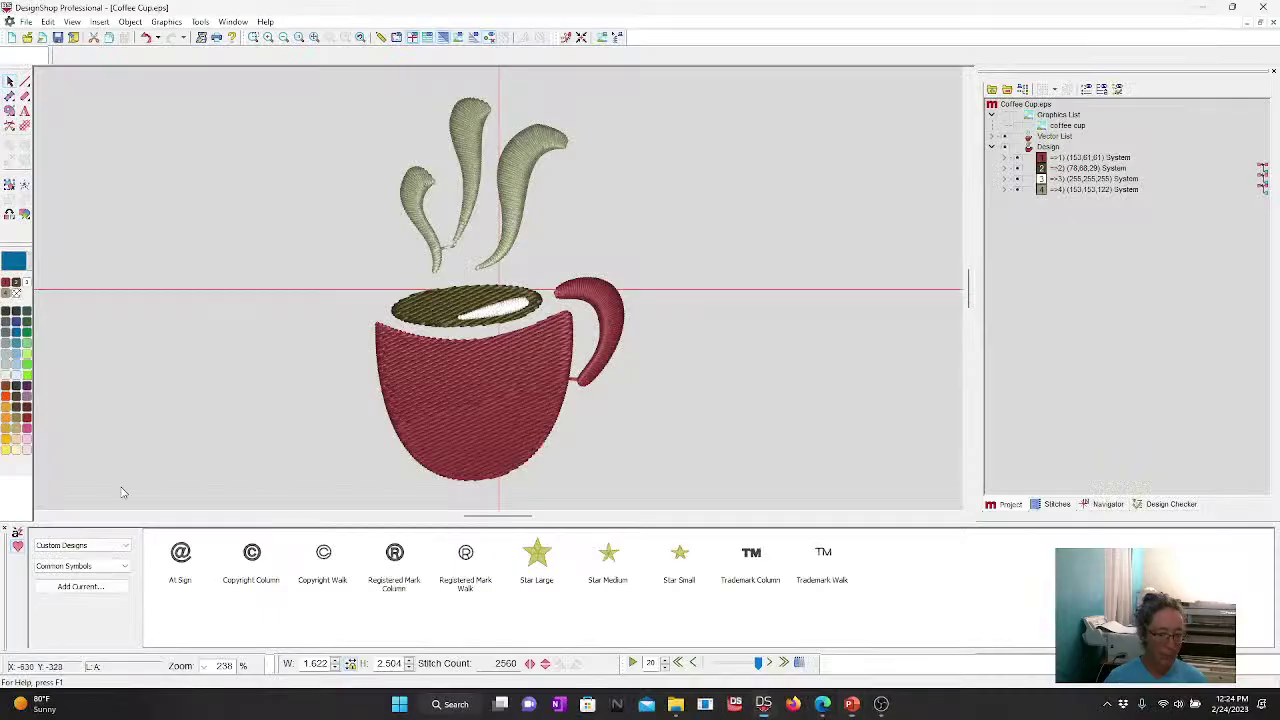
Step: Close Coffee Cup.eps and Project4 without saving their changes
left_click(1273, 24)
left_click(686, 378)
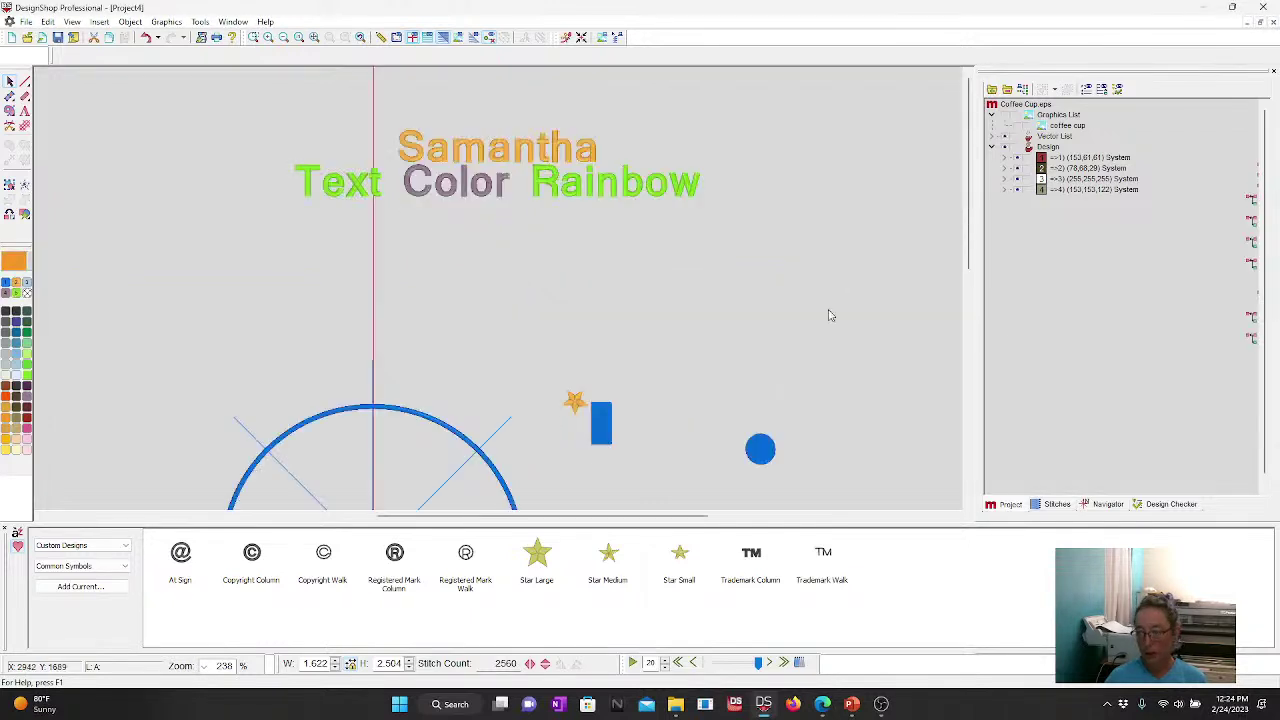
left_click(1273, 24)
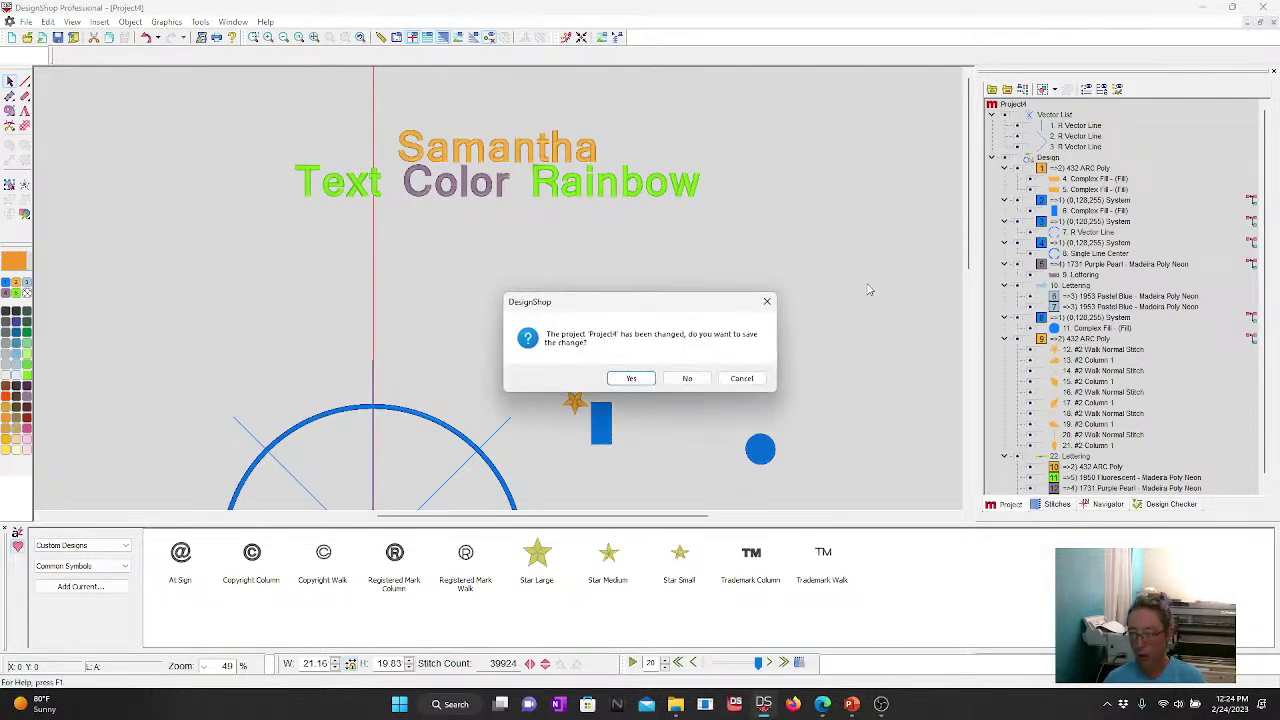
left_click(704, 380)
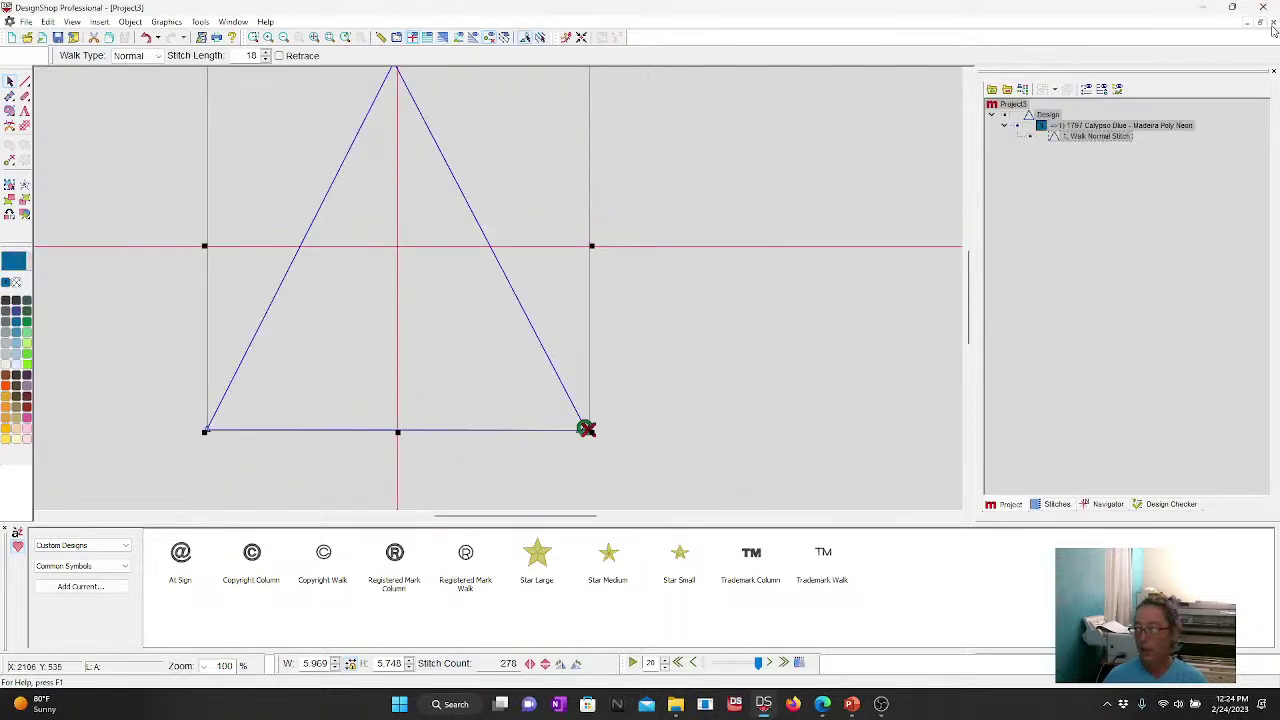
Step: Start a new project and place the letter "A" as Basic Block lettering just below the horizontal center line
left_click(26, 21)
left_click(30, 38)
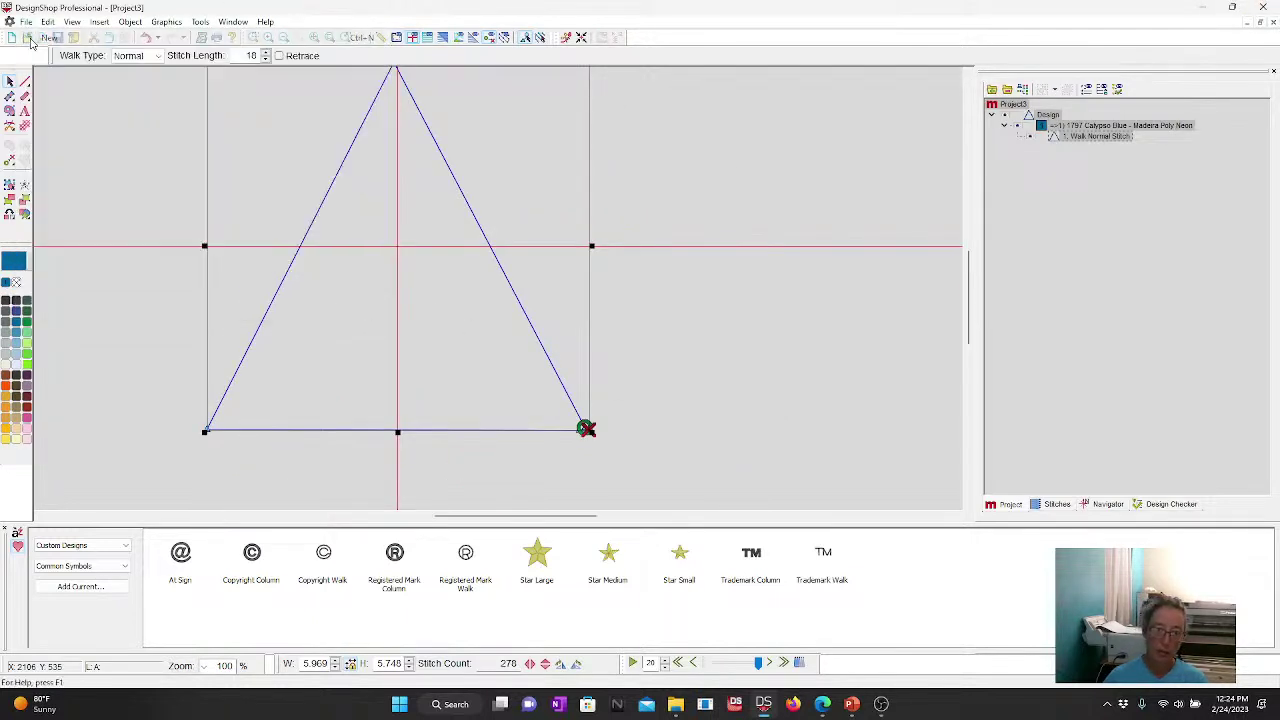
left_click(25, 111)
left_click(447, 312)
type("A")
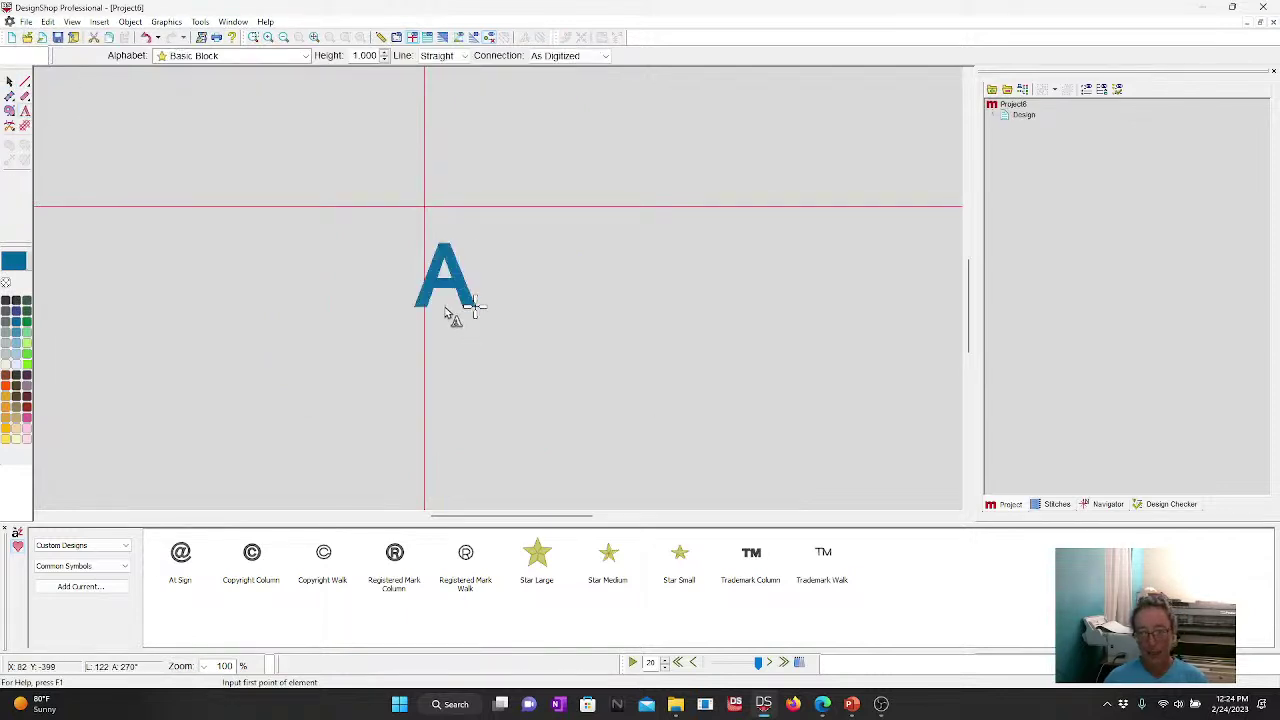
key("Return")
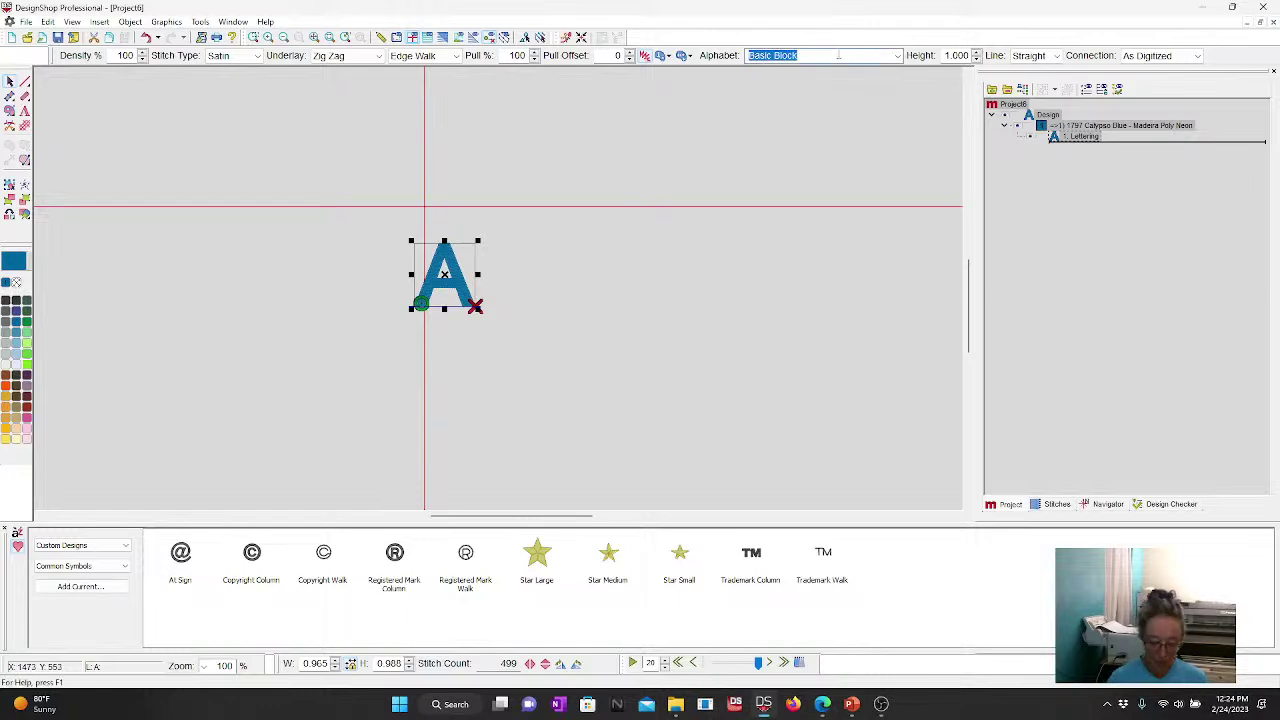
Step: Set the lettering's alphabet to 4" GREEK T T and enlarge the letter to about 4 inches high
type("greek")
left_click(830, 70)
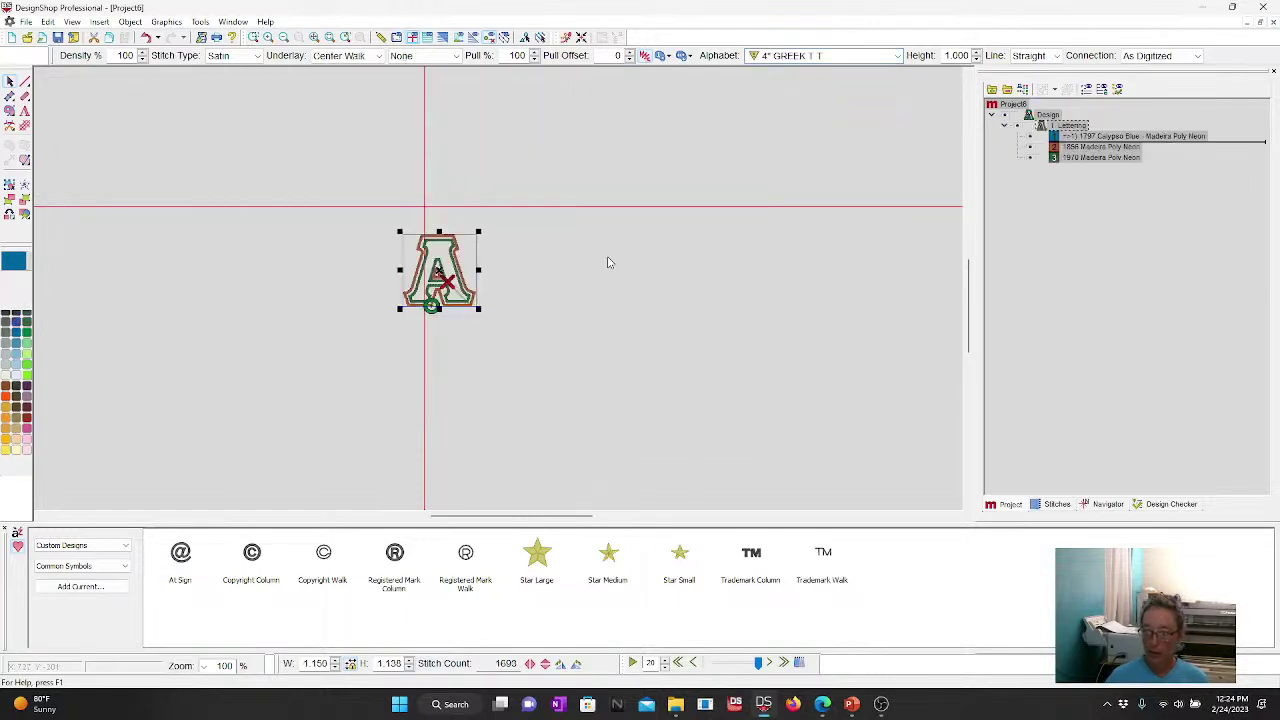
left_click_drag(479, 231, 1105, 45)
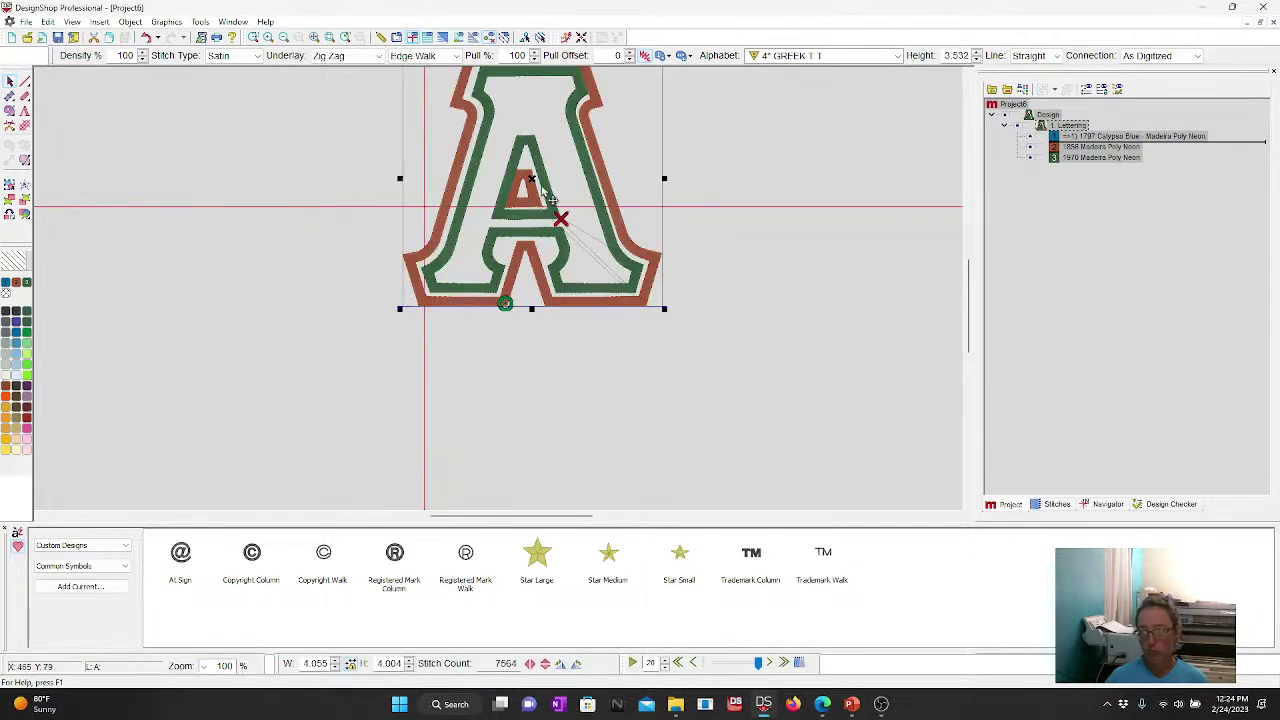
Step: Change the lettering text to "d" and move the Greek letter left onto the vertical center line
double_click(531, 178)
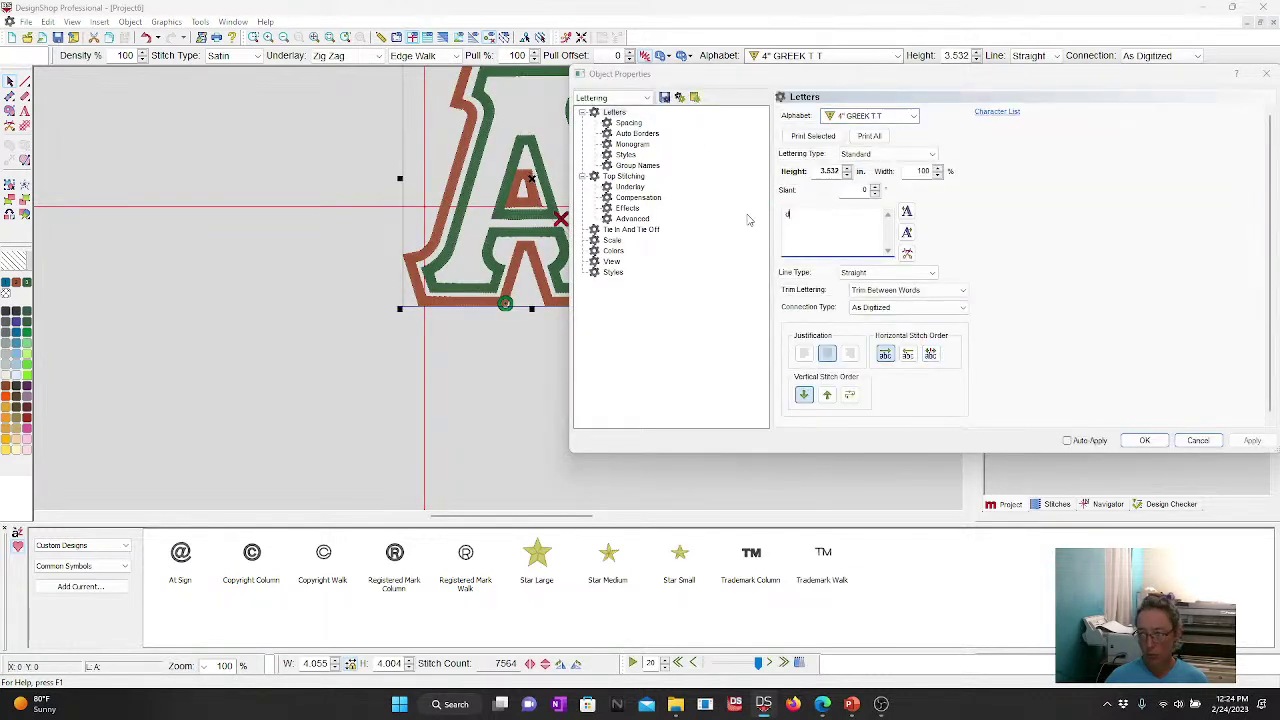
left_click(1146, 440)
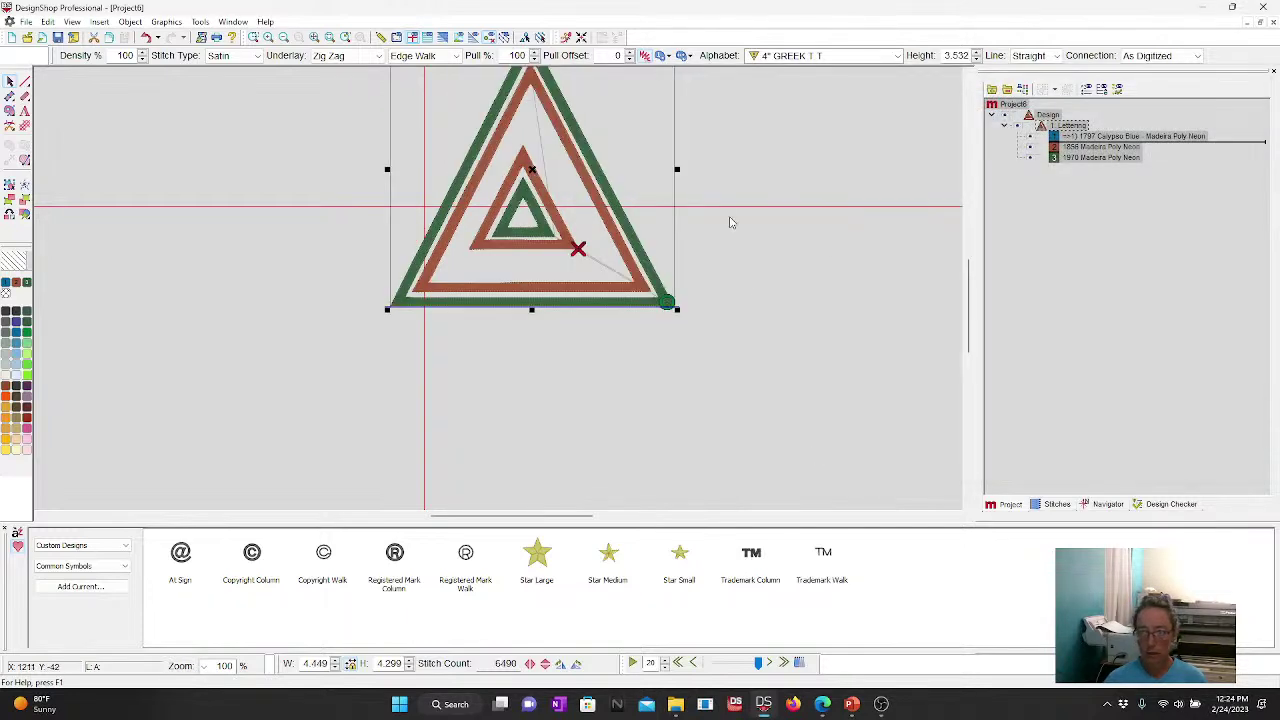
left_click(729, 217)
left_click(316, 37)
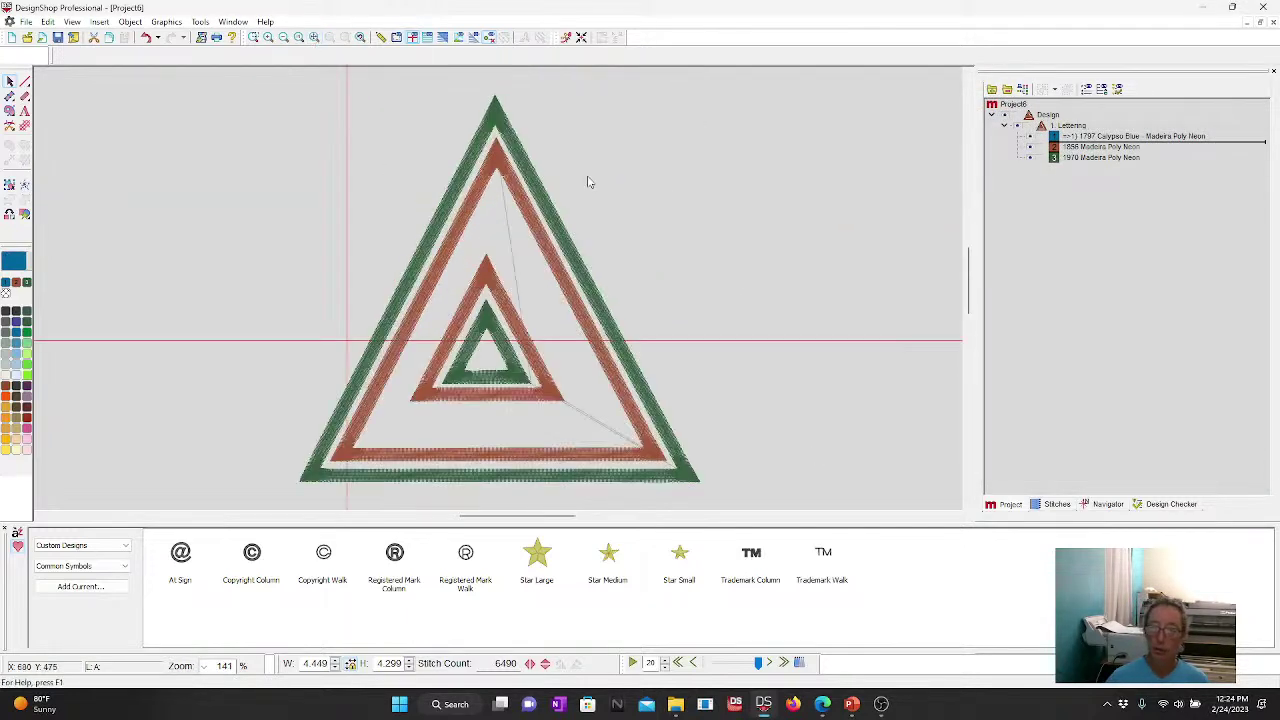
left_click(556, 247)
left_click_drag(608, 250, 460, 224)
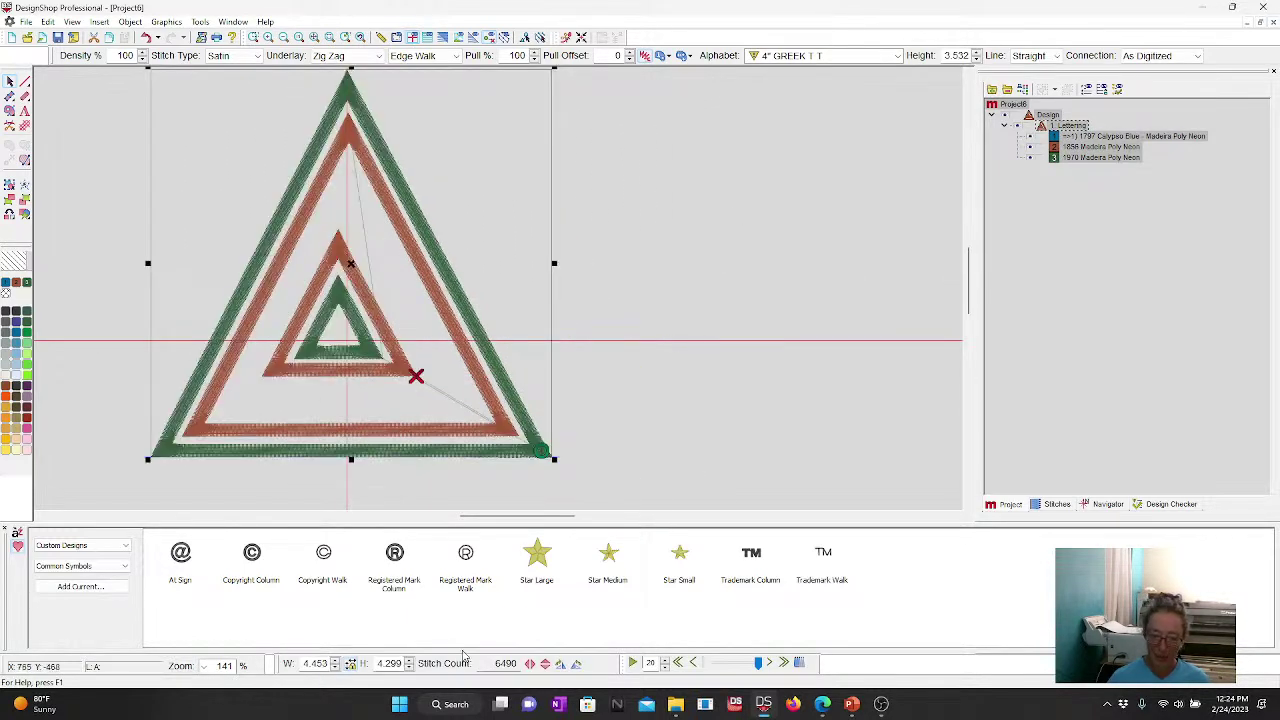
Step: Play the stitch-out of the Greek letter and select its 1797 Calypso Blue color to examine the layers
left_click(1100, 136)
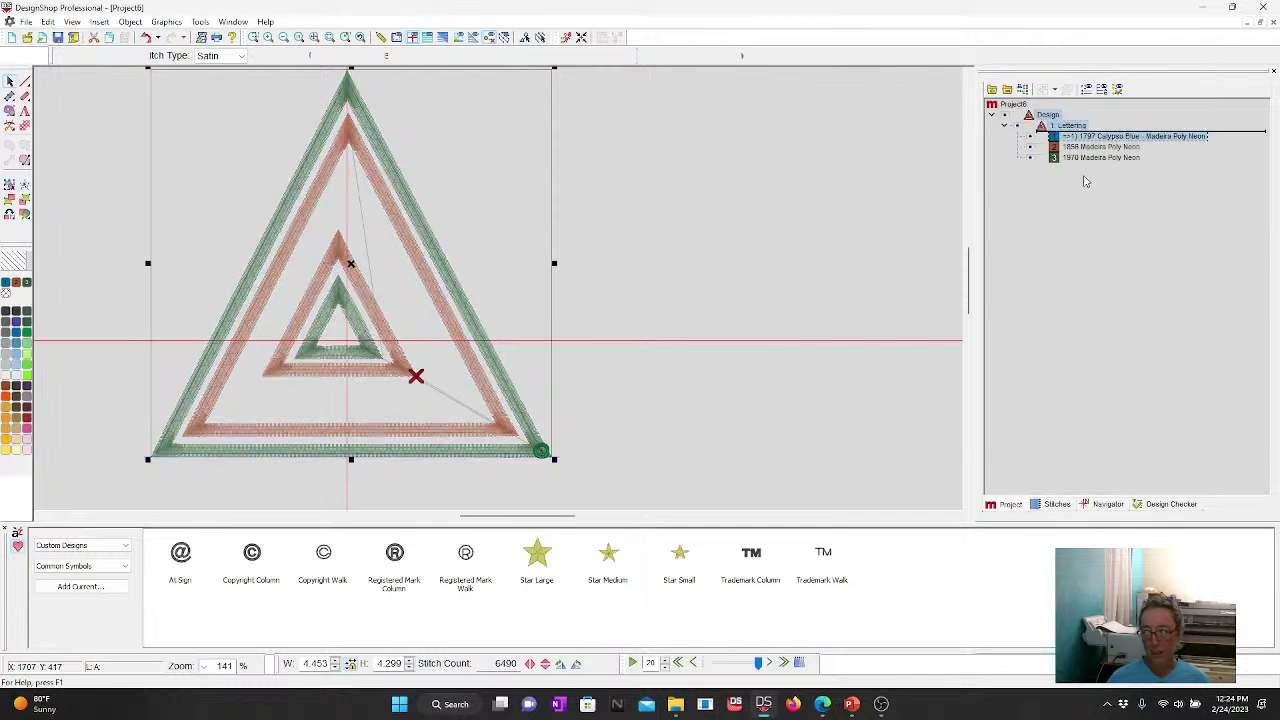
left_click(636, 664)
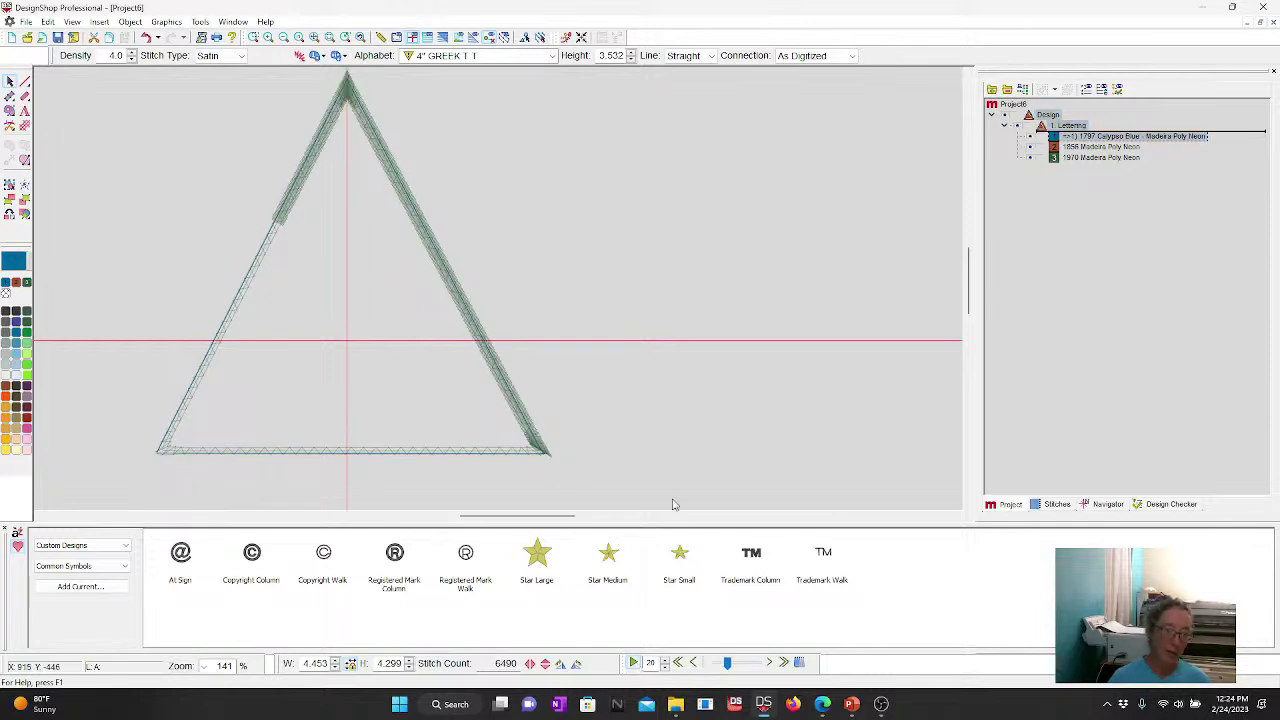
left_click(814, 283)
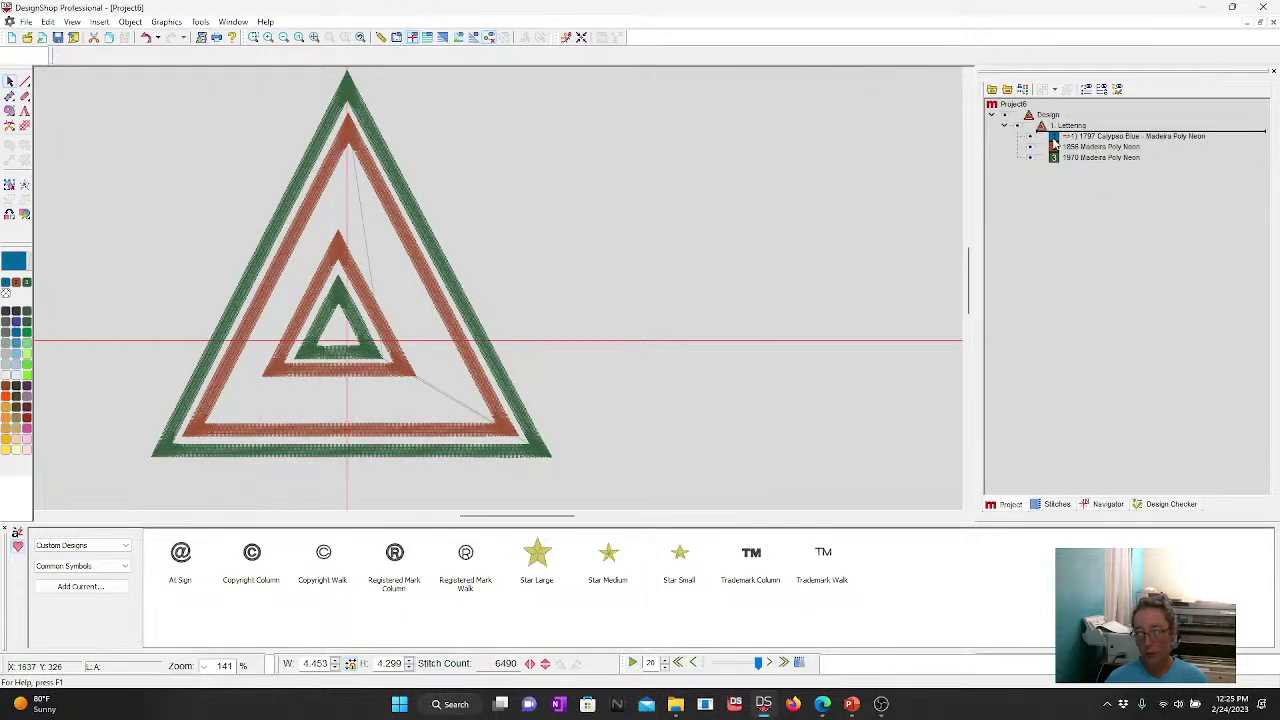
left_click(1125, 140)
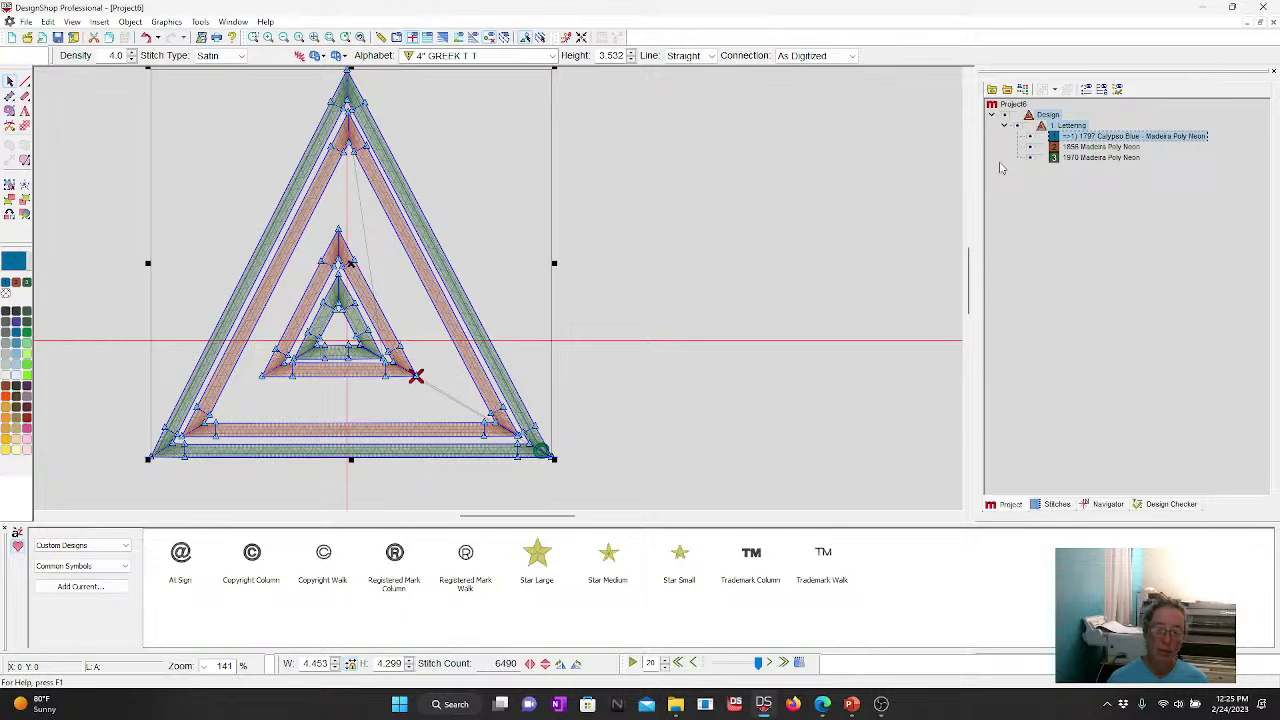
left_click(676, 262)
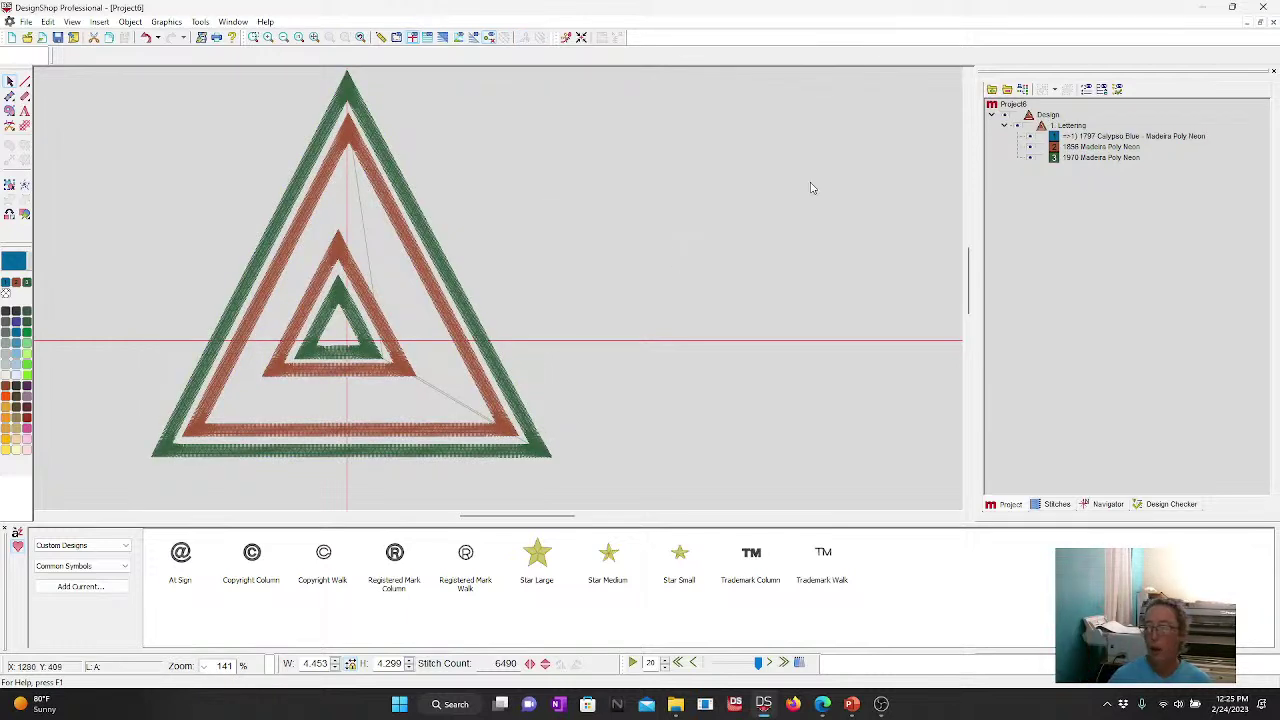
Step: Convert the Greek lettering object to wireframe
right_click(1074, 128)
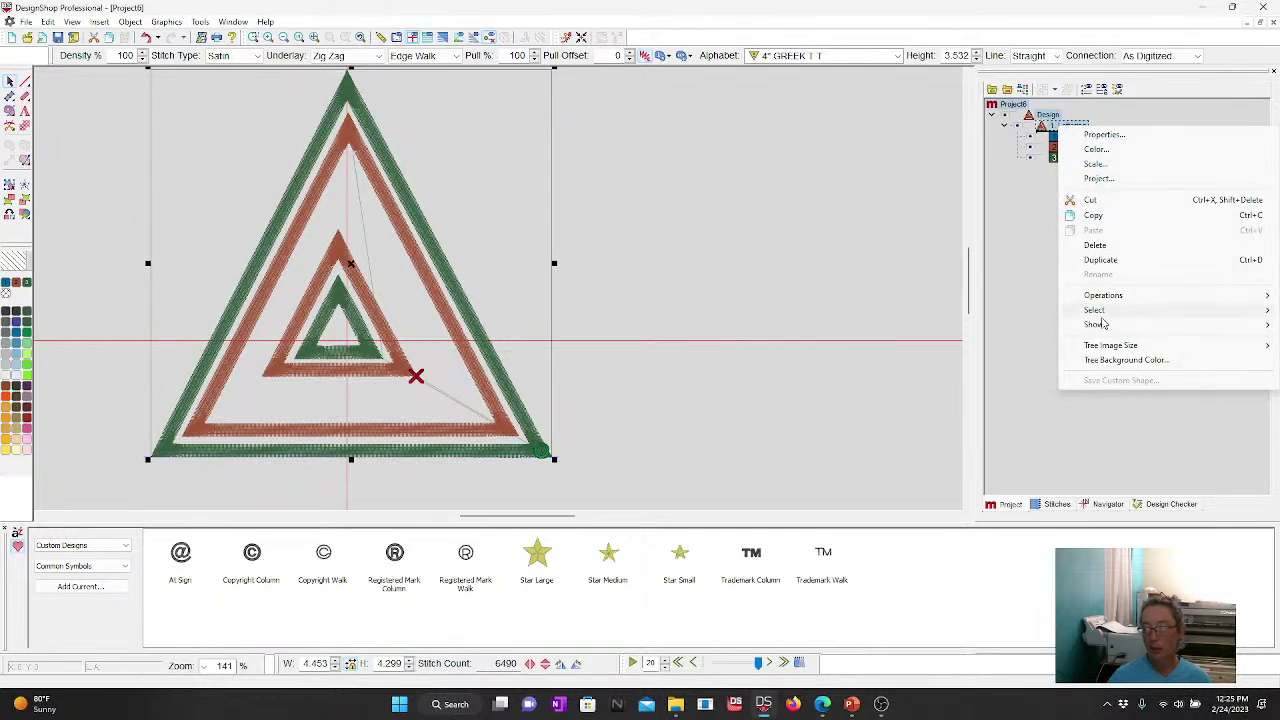
mouse_move(1101, 297)
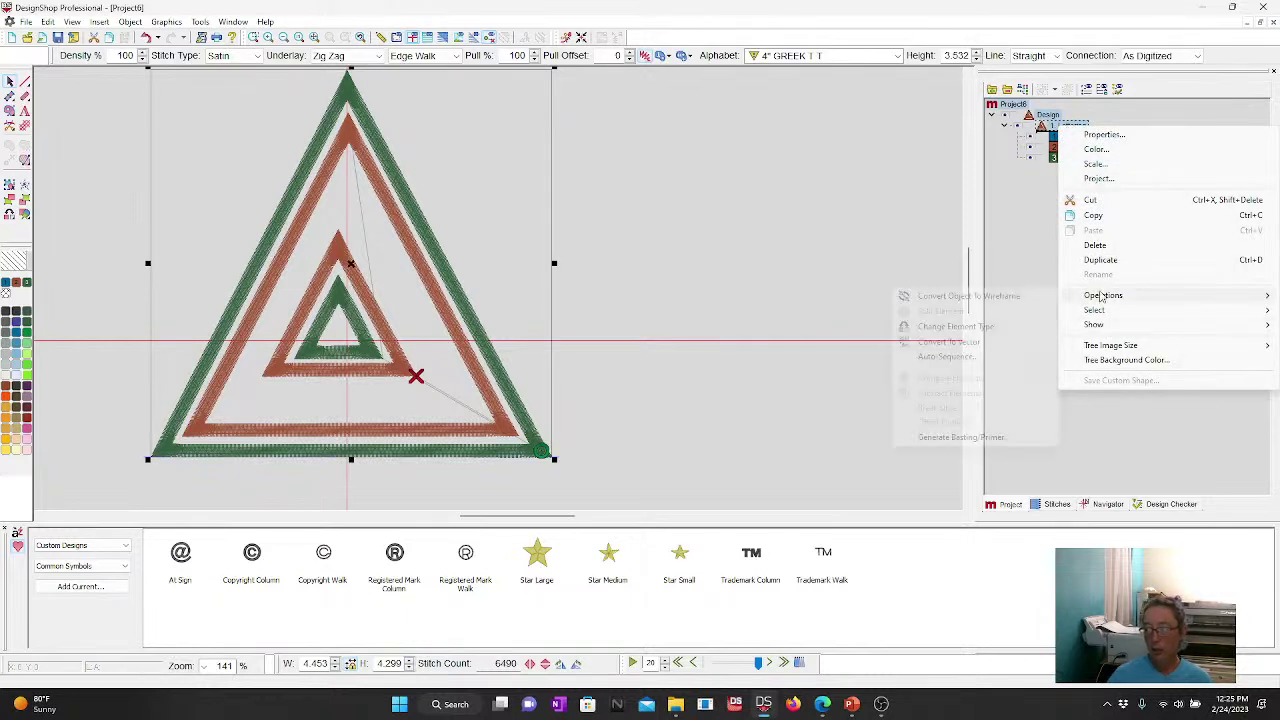
left_click(995, 298)
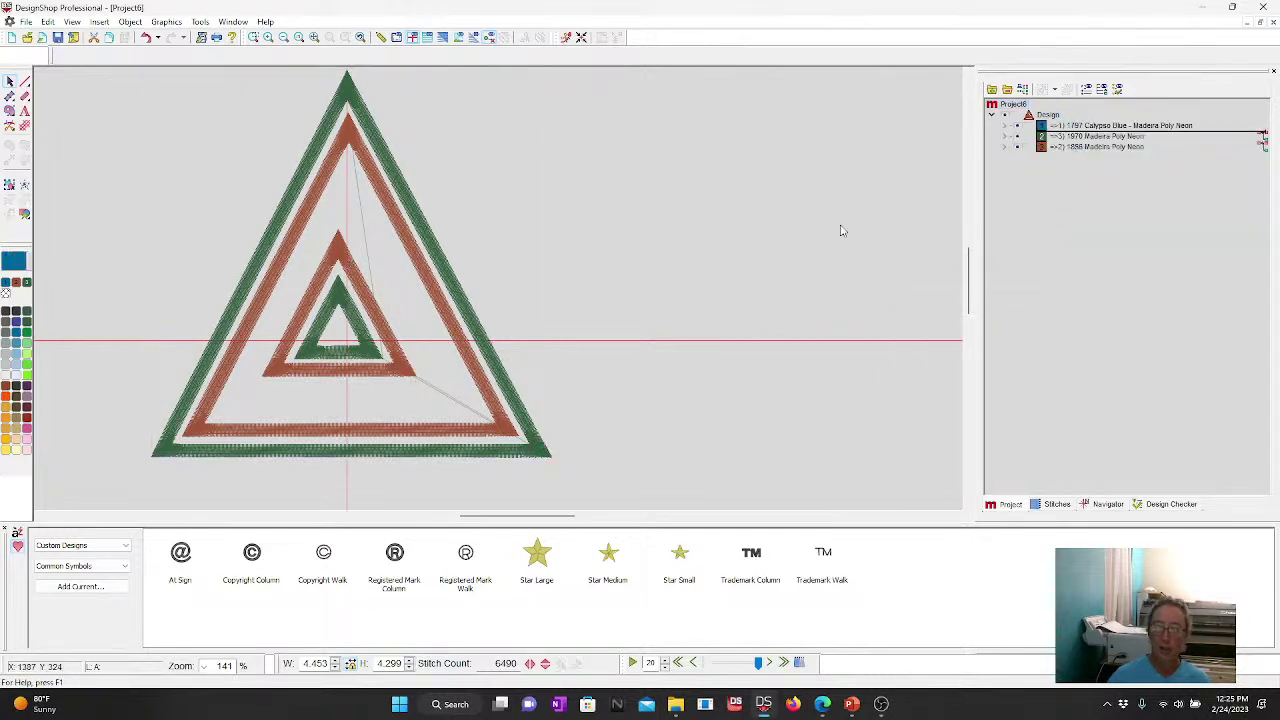
Step: Check the green and orange stitch groups, and copy the 1797 Calypso Blue walk stitch outline into a new project
left_click(1075, 136)
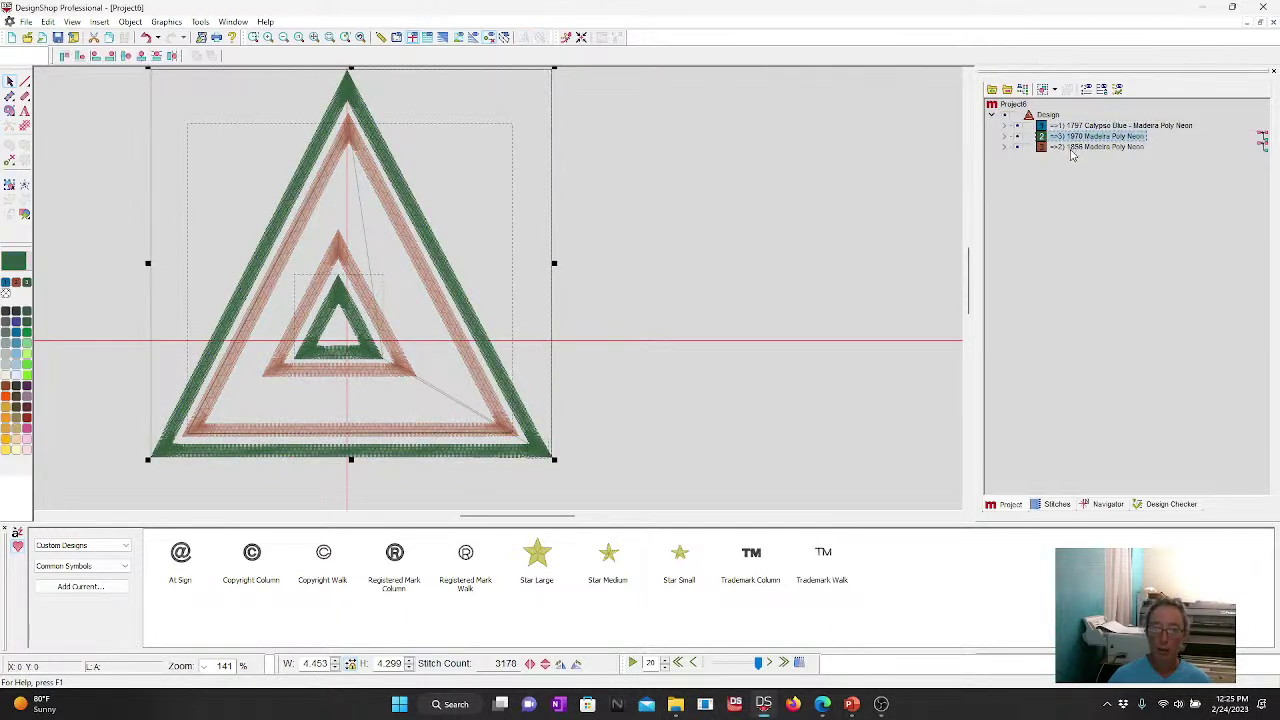
left_click(1070, 147)
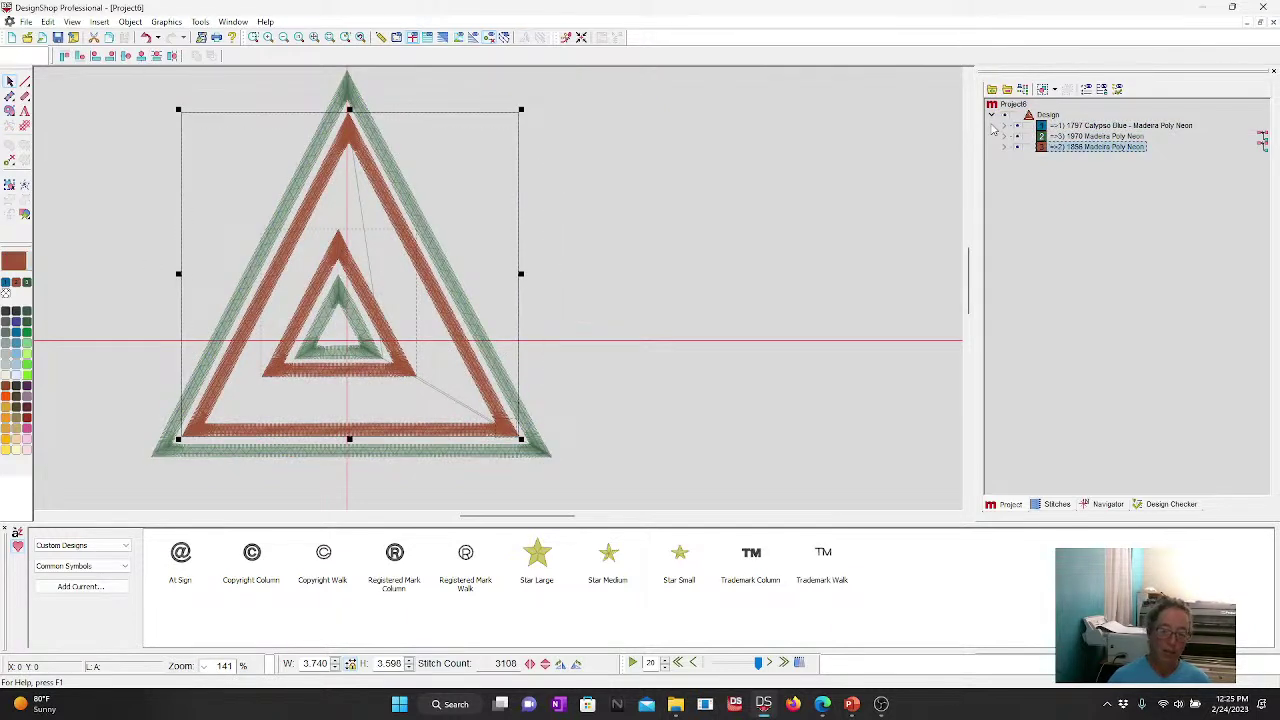
left_click(1062, 127)
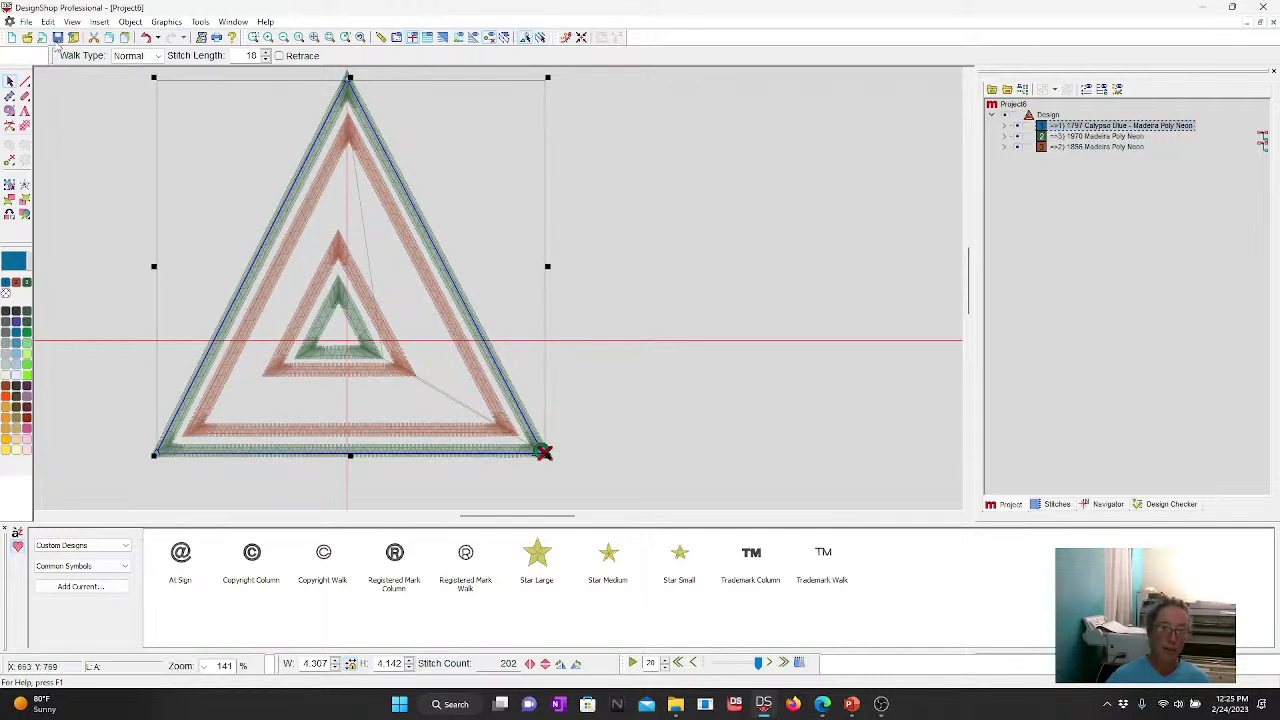
left_click(12, 38)
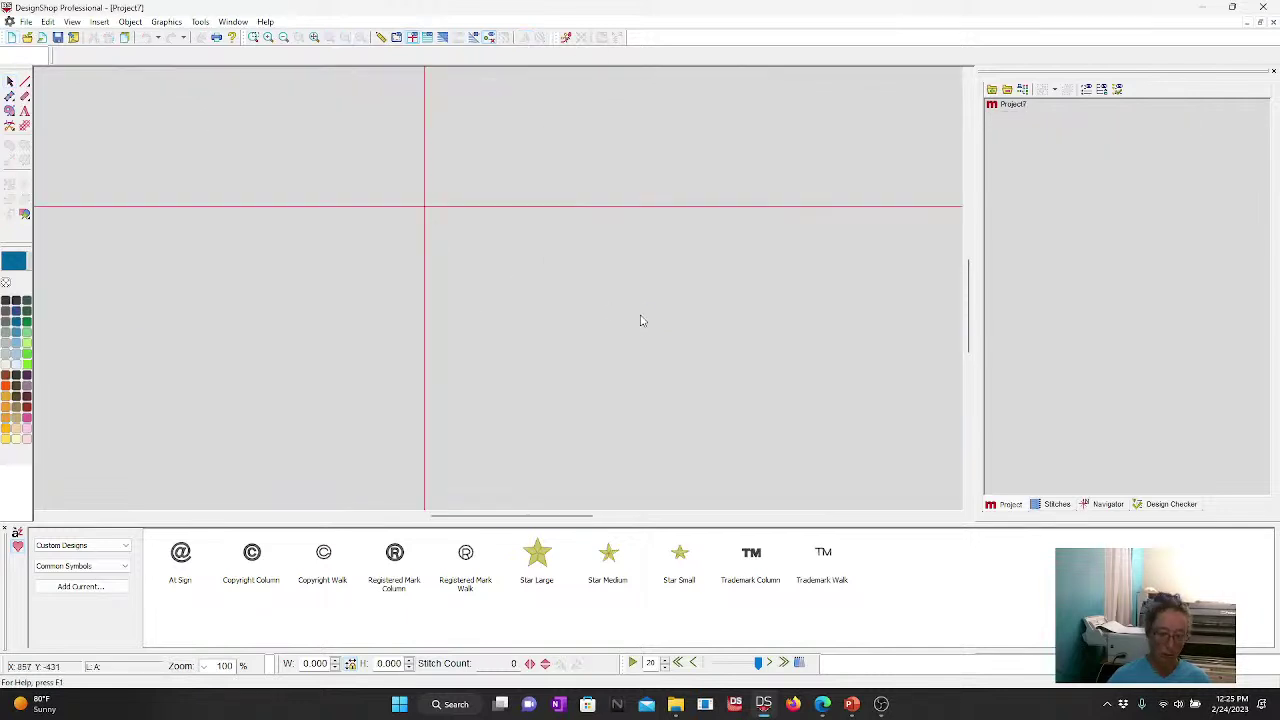
key("ctrl+v")
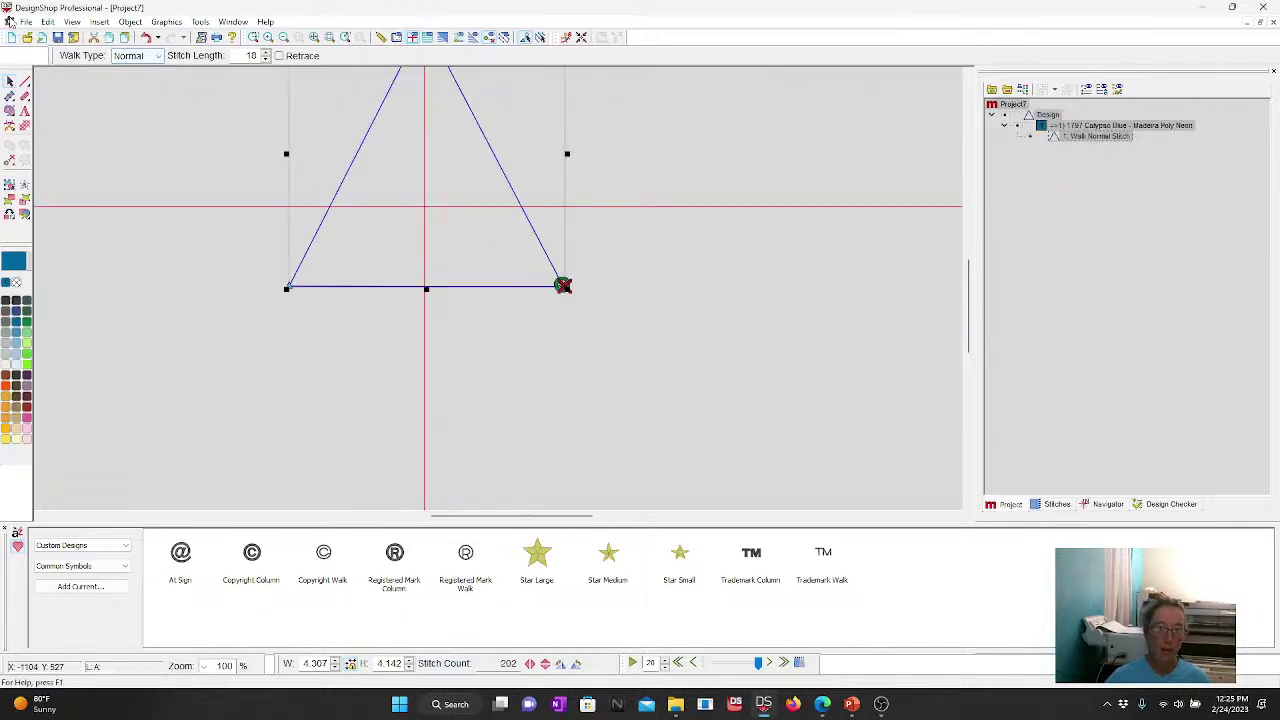
Step: Open the save options for the outline project, choose SVG as the file type, and cancel the save
left_click(26, 21)
left_click(60, 128)
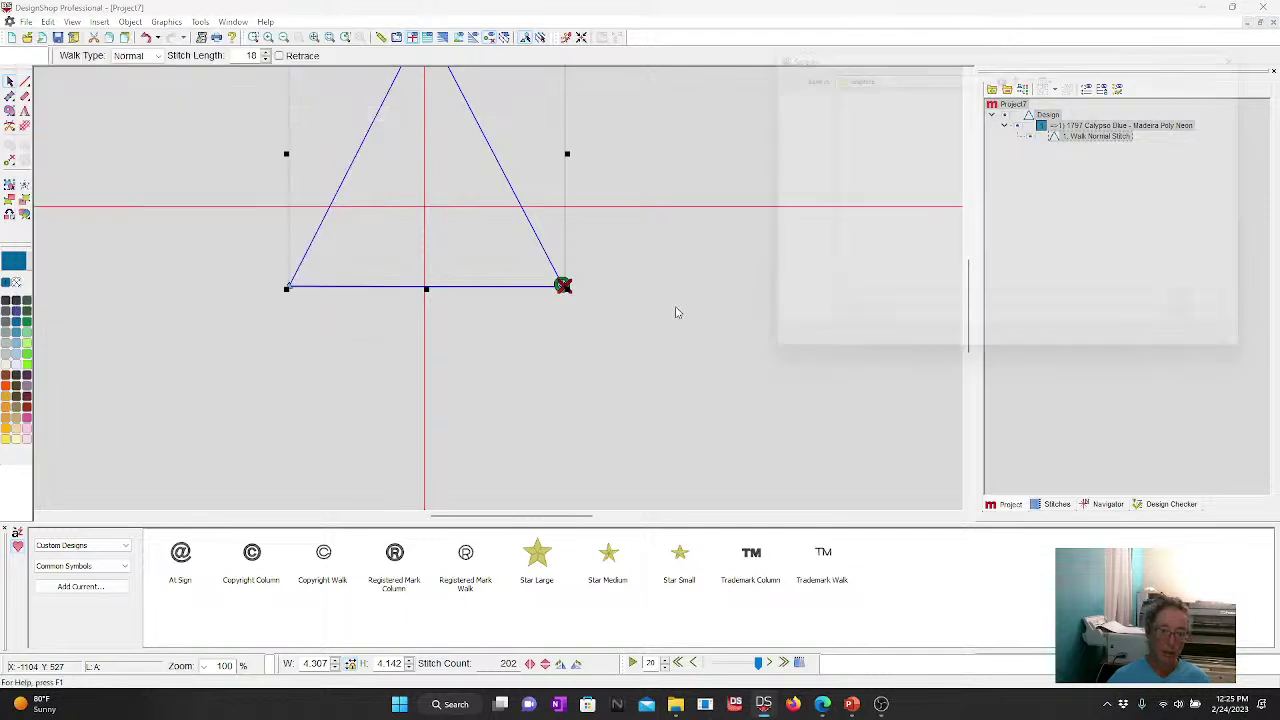
left_click(989, 334)
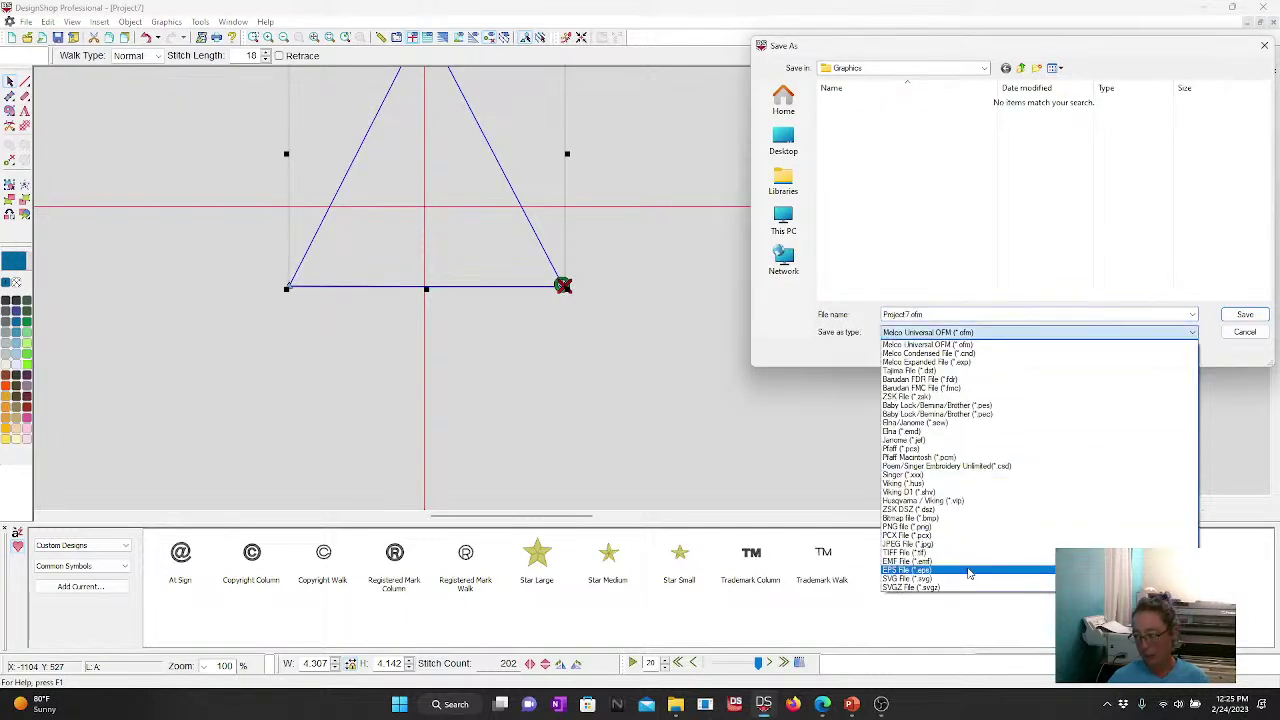
left_click(962, 578)
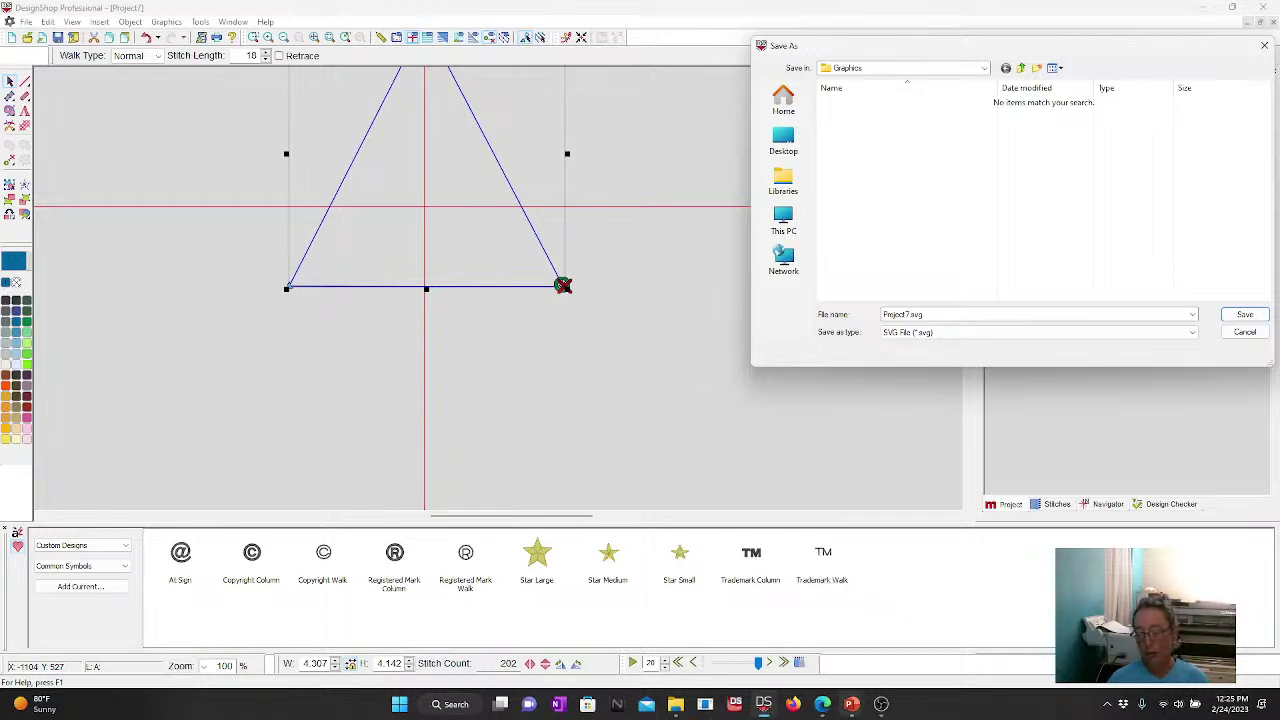
mouse_move(773, 709)
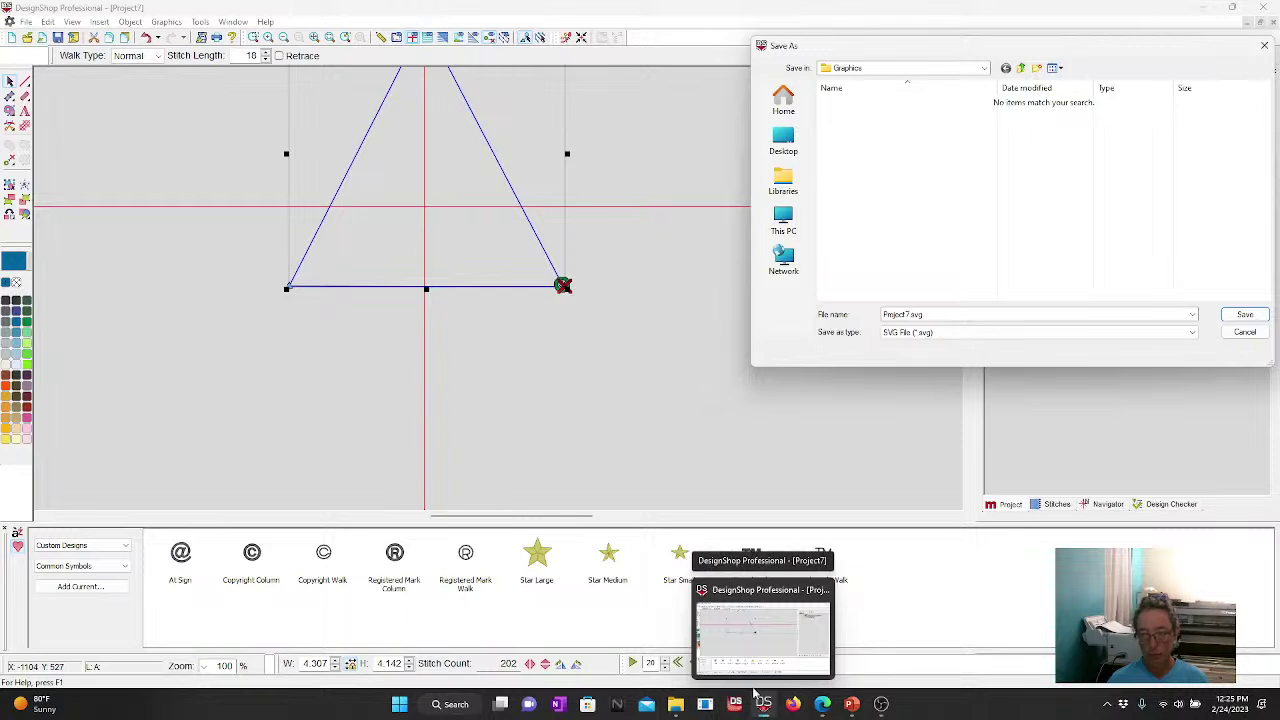
left_click(1244, 332)
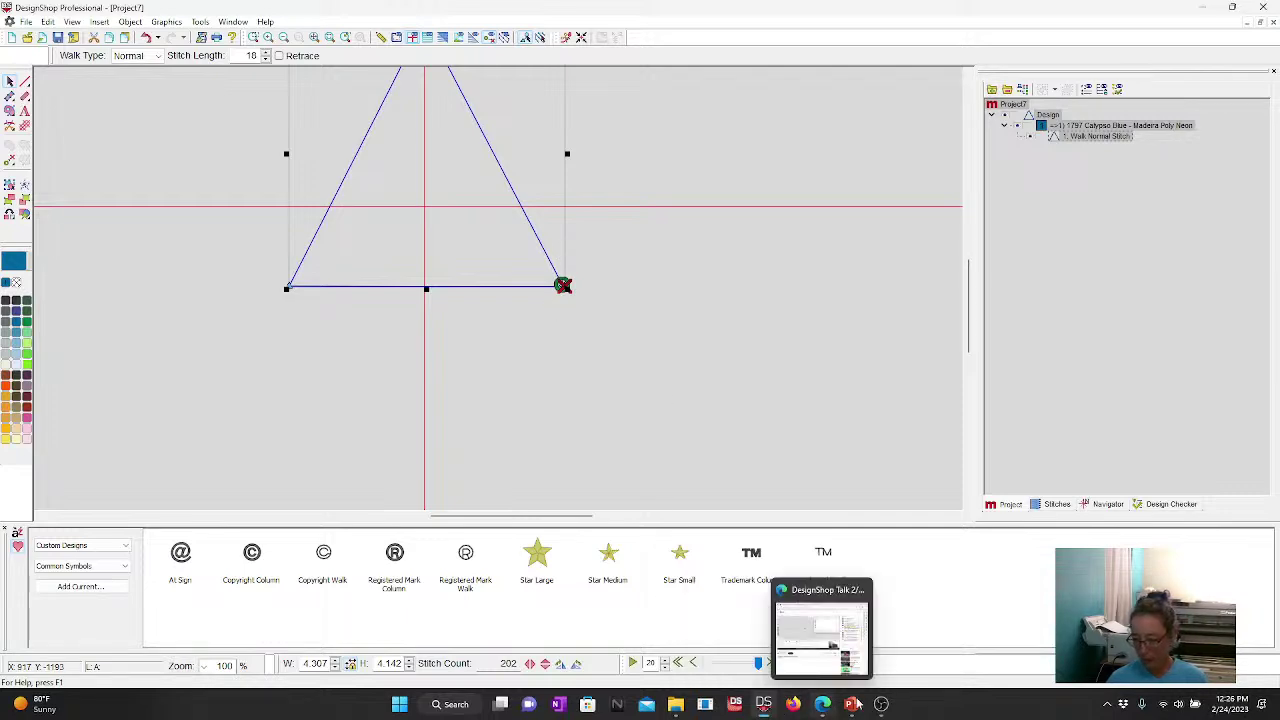
Step: Switch to the PowerPoint slide show to reread the question's part about sewing all placement stitches first
mouse_move(856, 708)
left_click(860, 635)
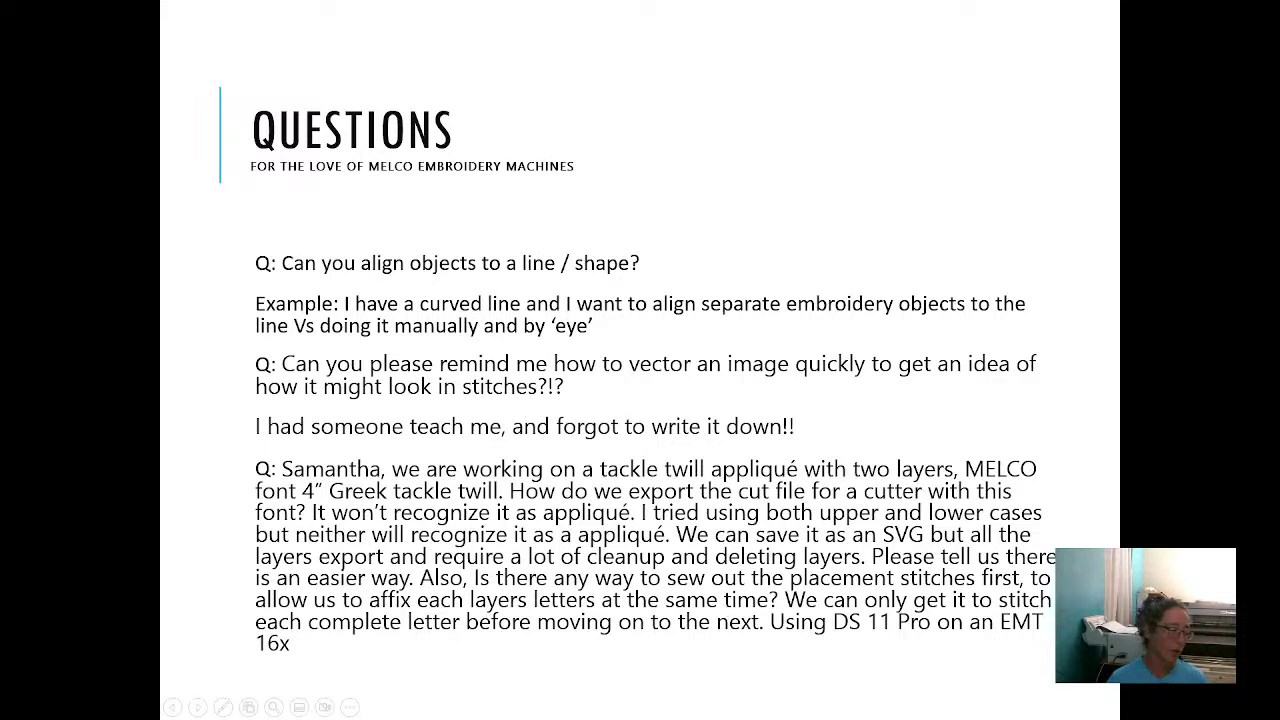
Step: Switch back to DesignShop and bring up Project6 to review the triangular Greek letter's full stitching
key("alt+Tab")
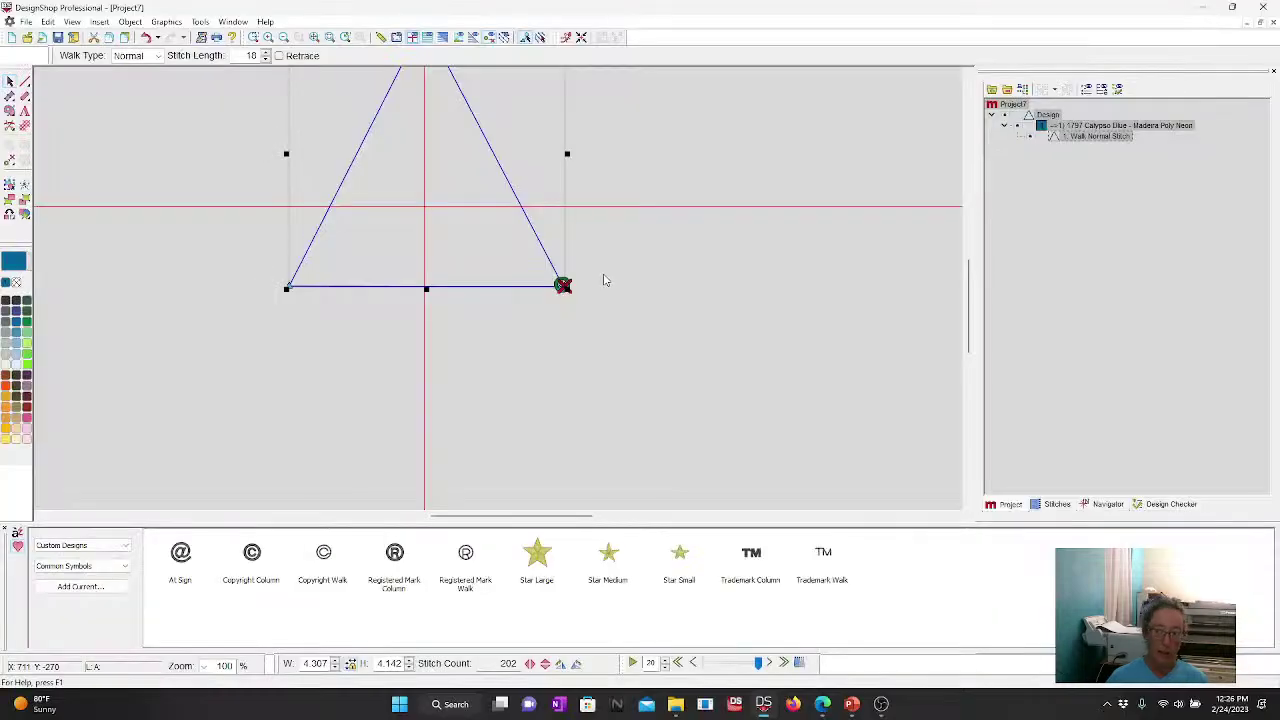
left_click(334, 109)
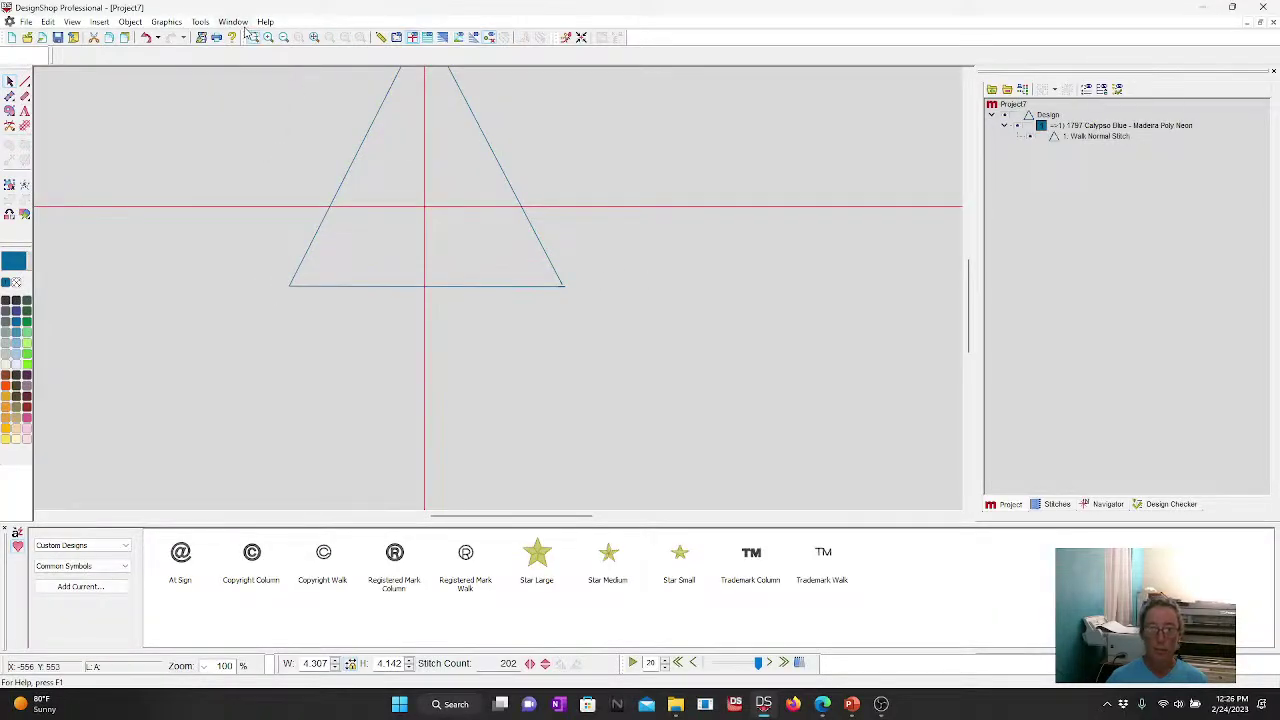
left_click(233, 22)
left_click(276, 194)
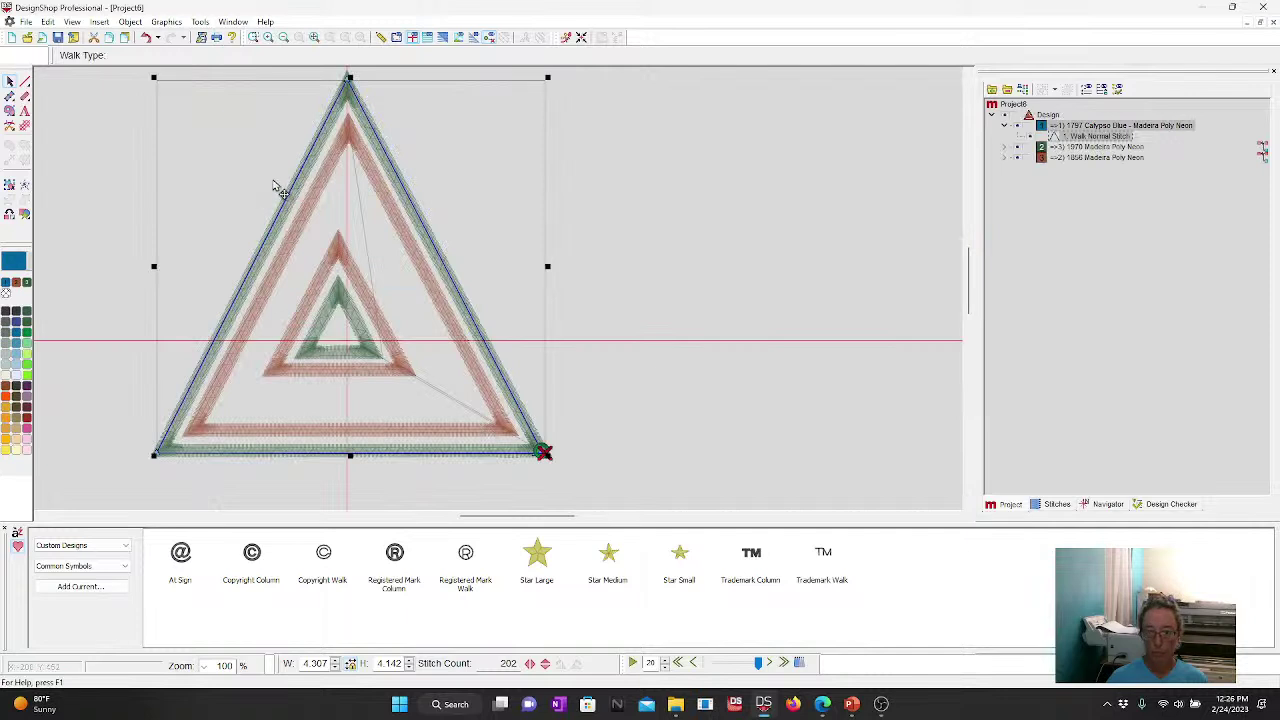
left_click(640, 149)
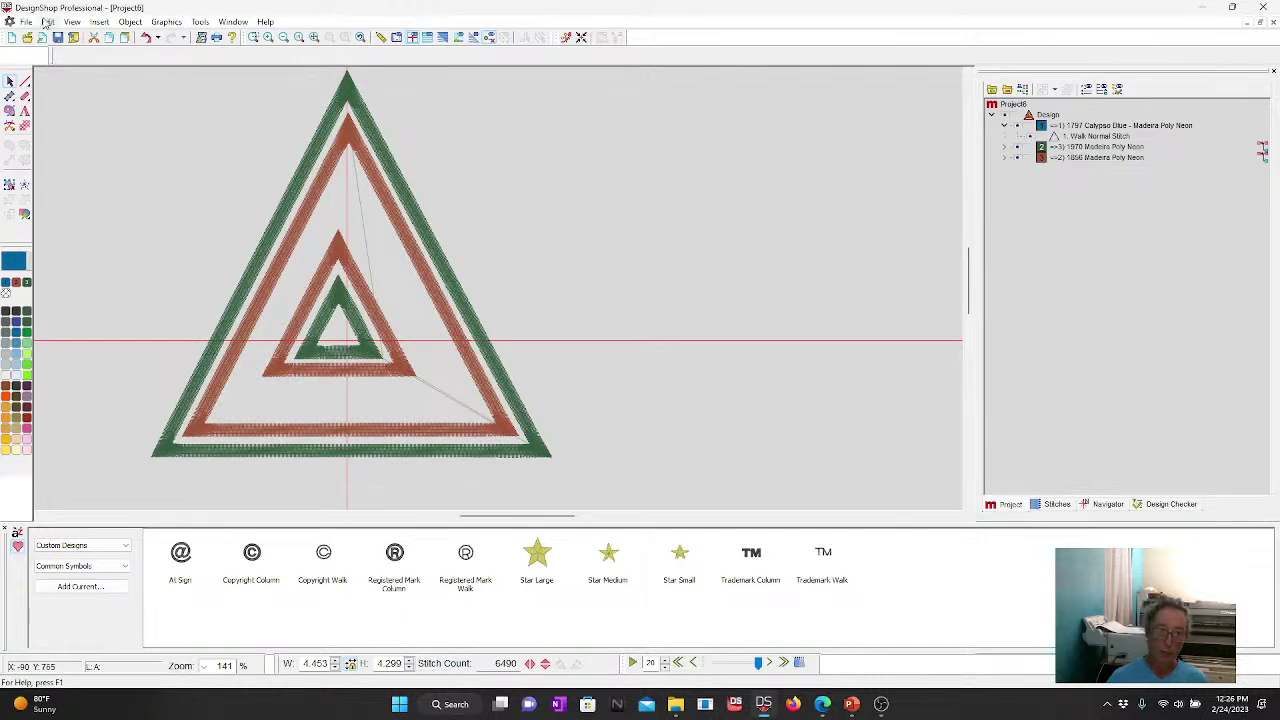
Step: Create a new project and add the lettering "ABX" in the 4" GREEK T T alphabet
left_click(11, 37)
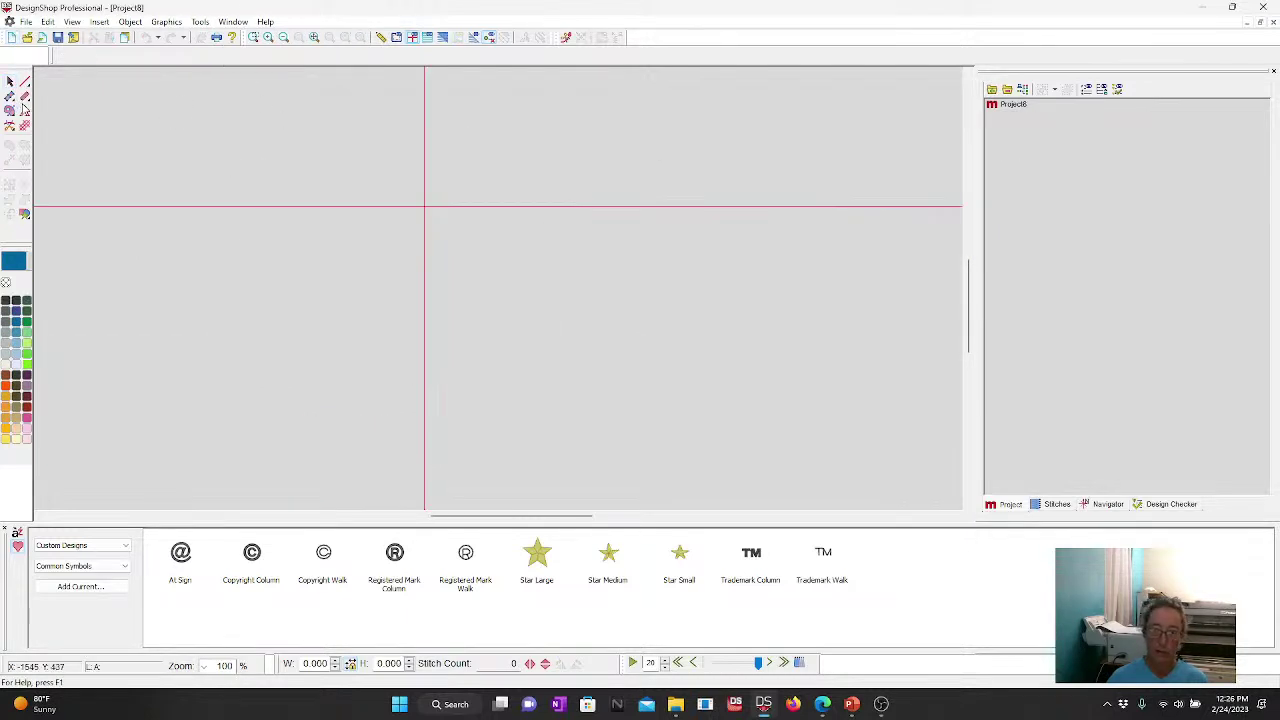
left_click(25, 110)
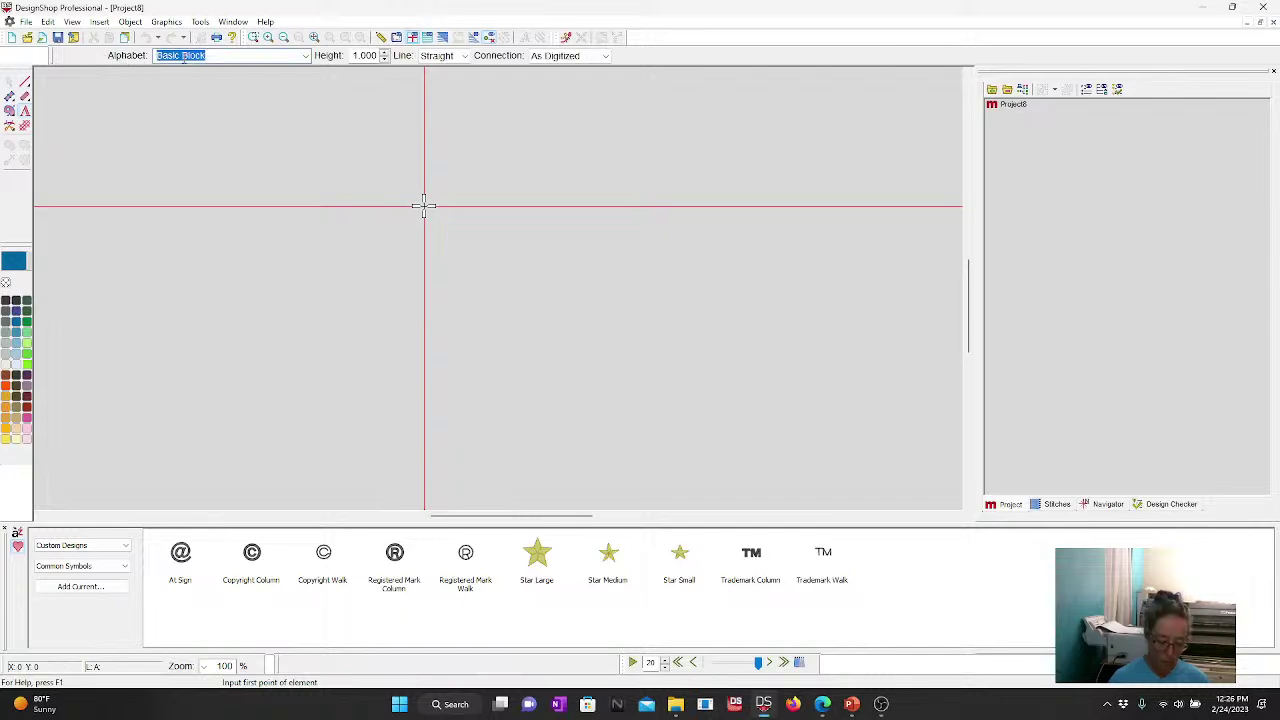
type("4")
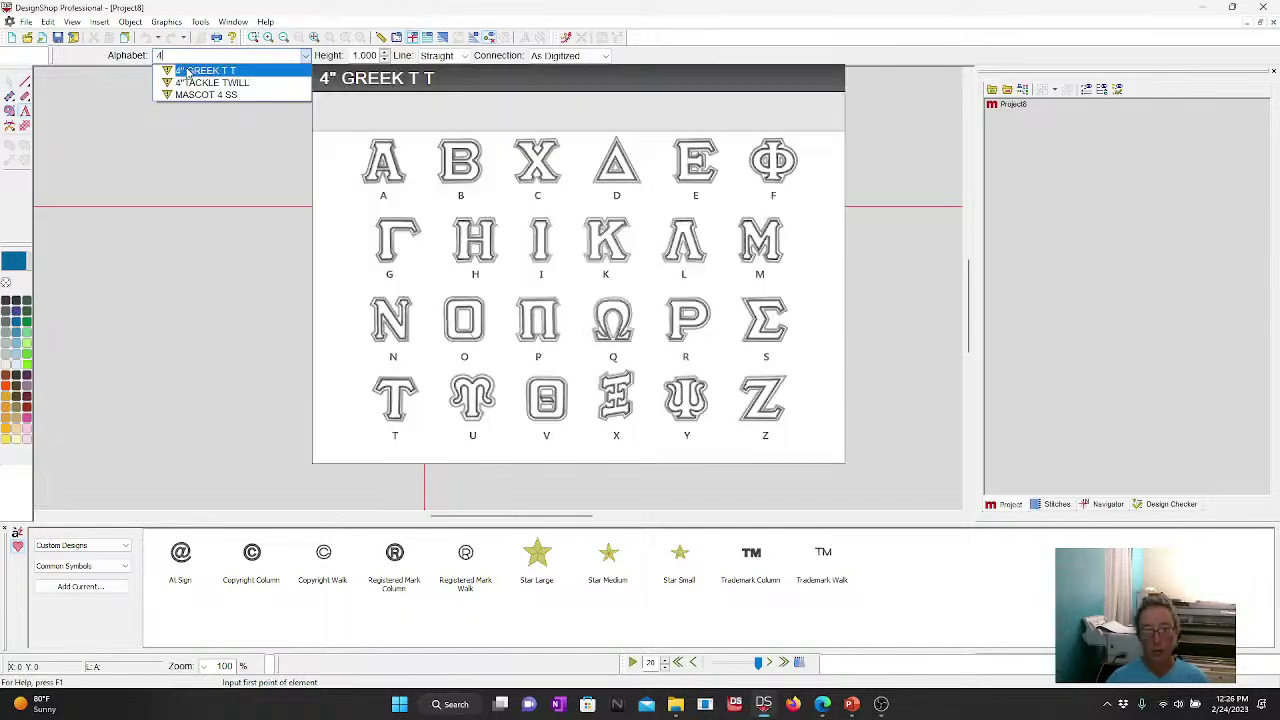
left_click(205, 70)
left_click(356, 305)
type("ABX")
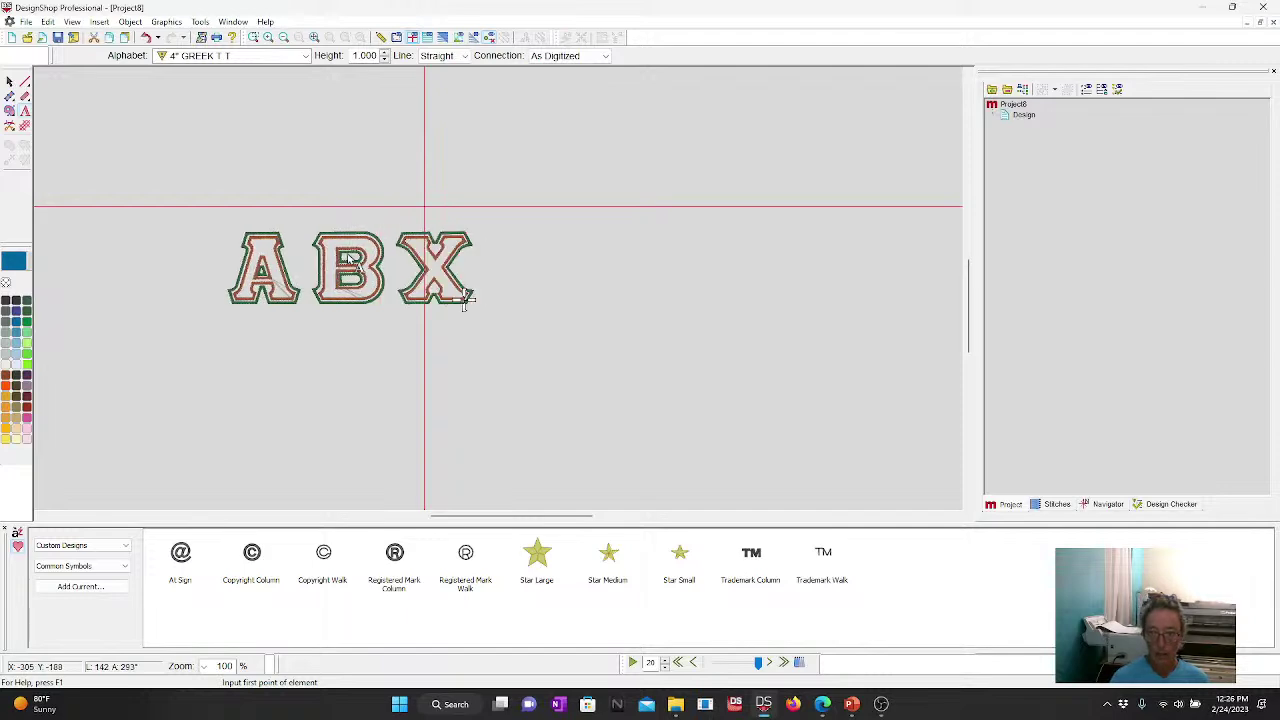
key("Return")
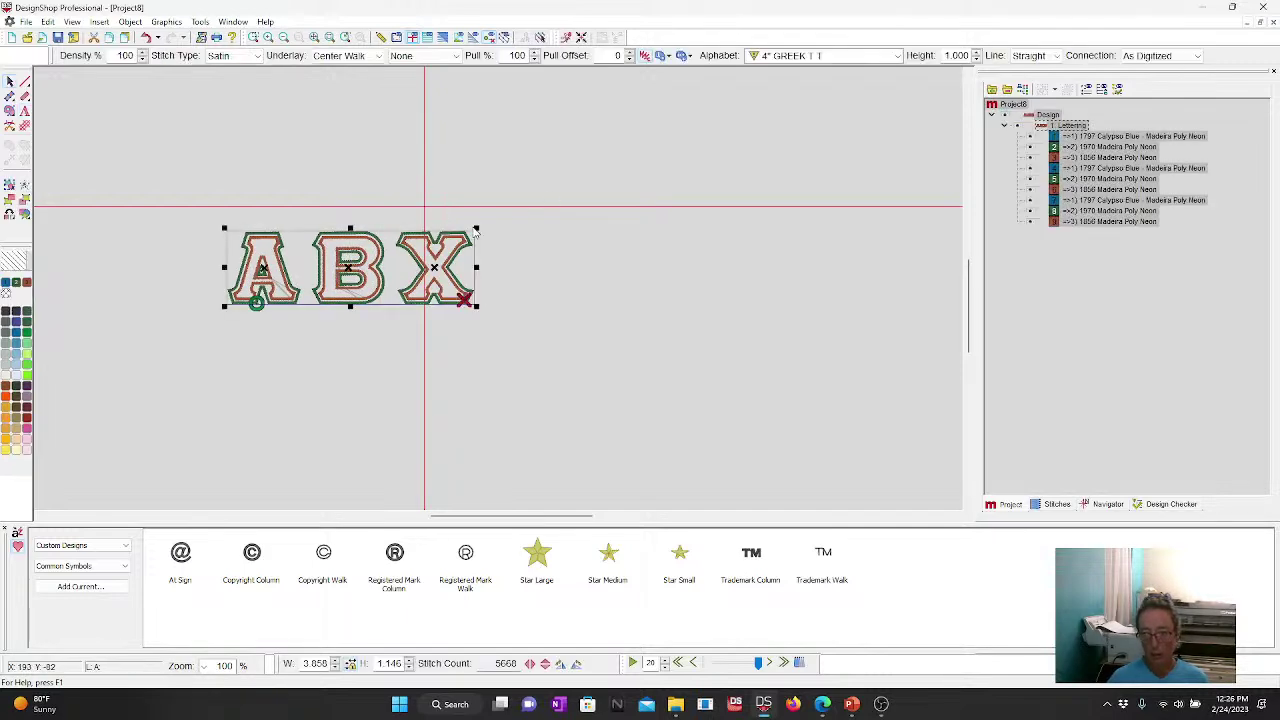
Step: Enlarge the ABX lettering to about 9.32 wide by 2.77 high, and check each letter's 1797 Calypso Blue color block
left_click_drag(477, 220, 825, 104)
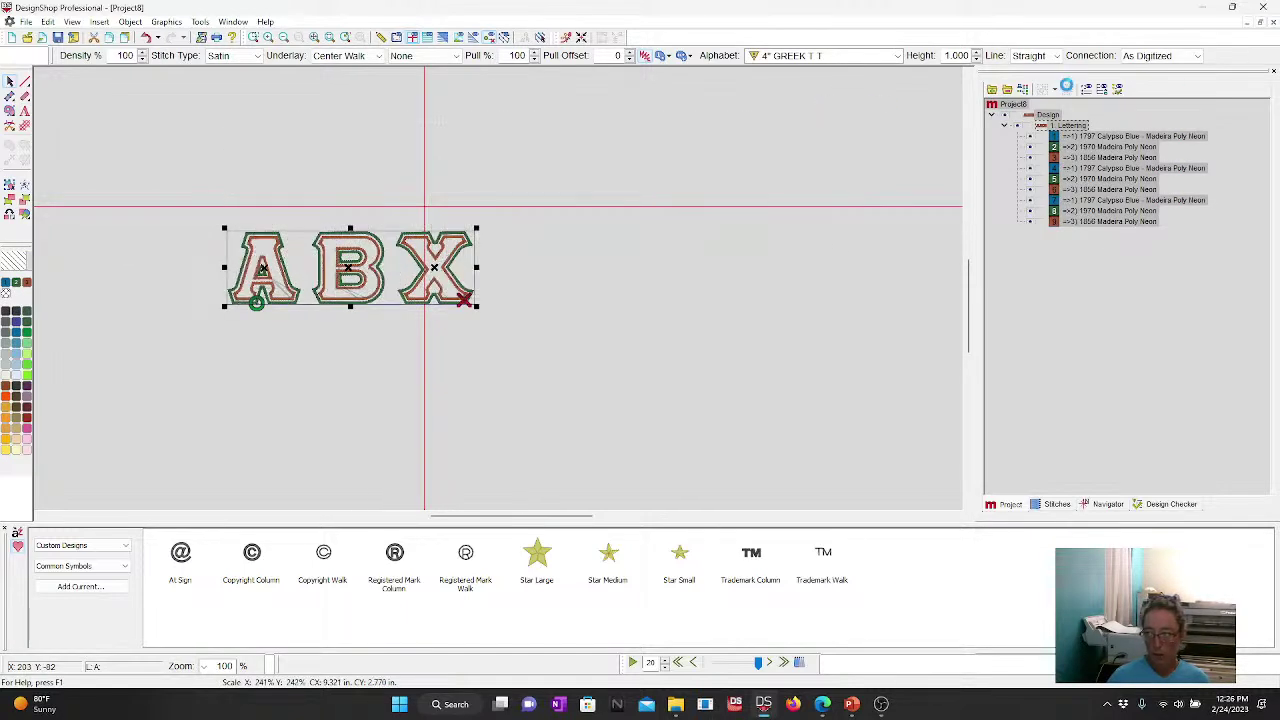
left_click(1100, 137)
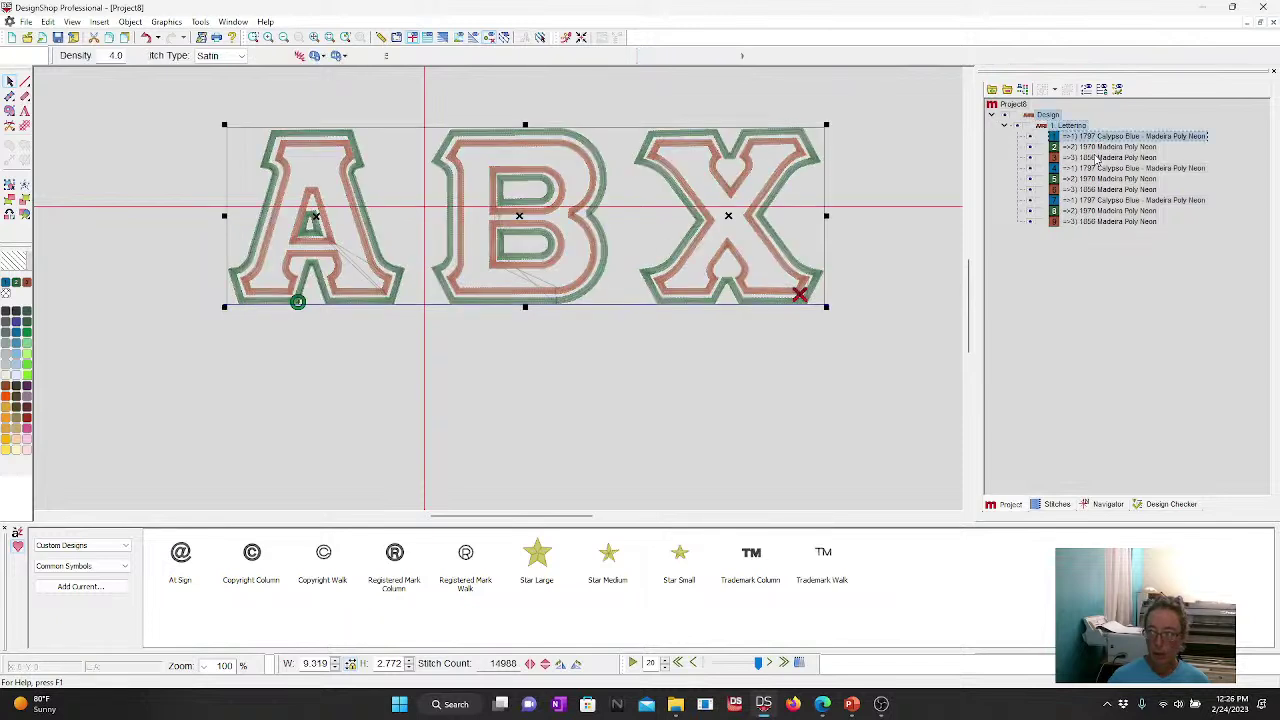
left_click(1094, 168)
left_click(1092, 200)
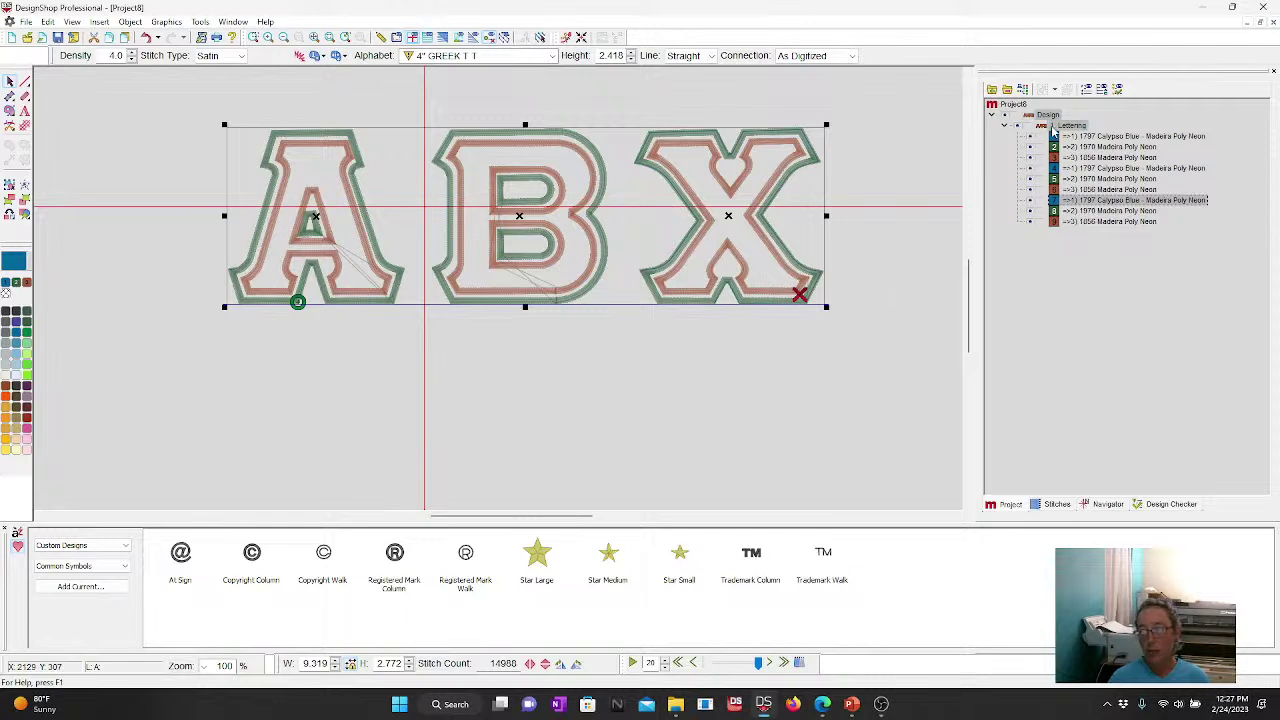
Step: Convert the whole ABX lettering object to wireframe
left_click(1056, 127)
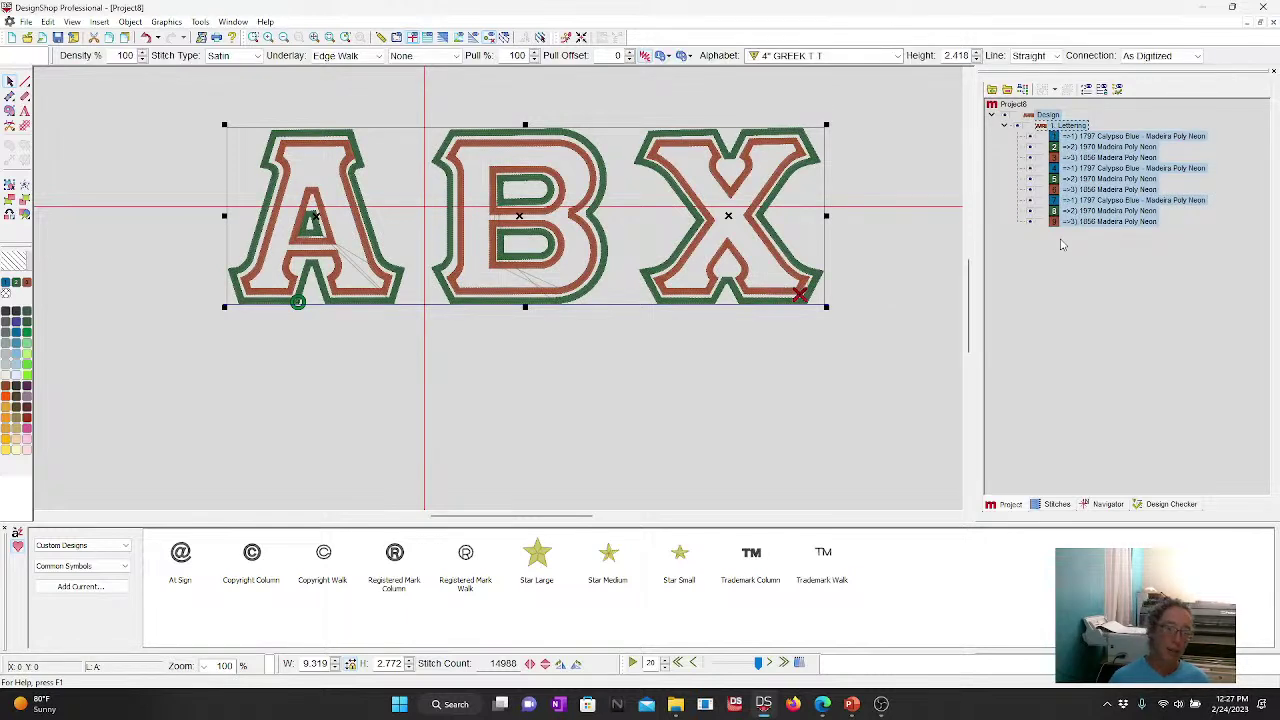
right_click(1066, 127)
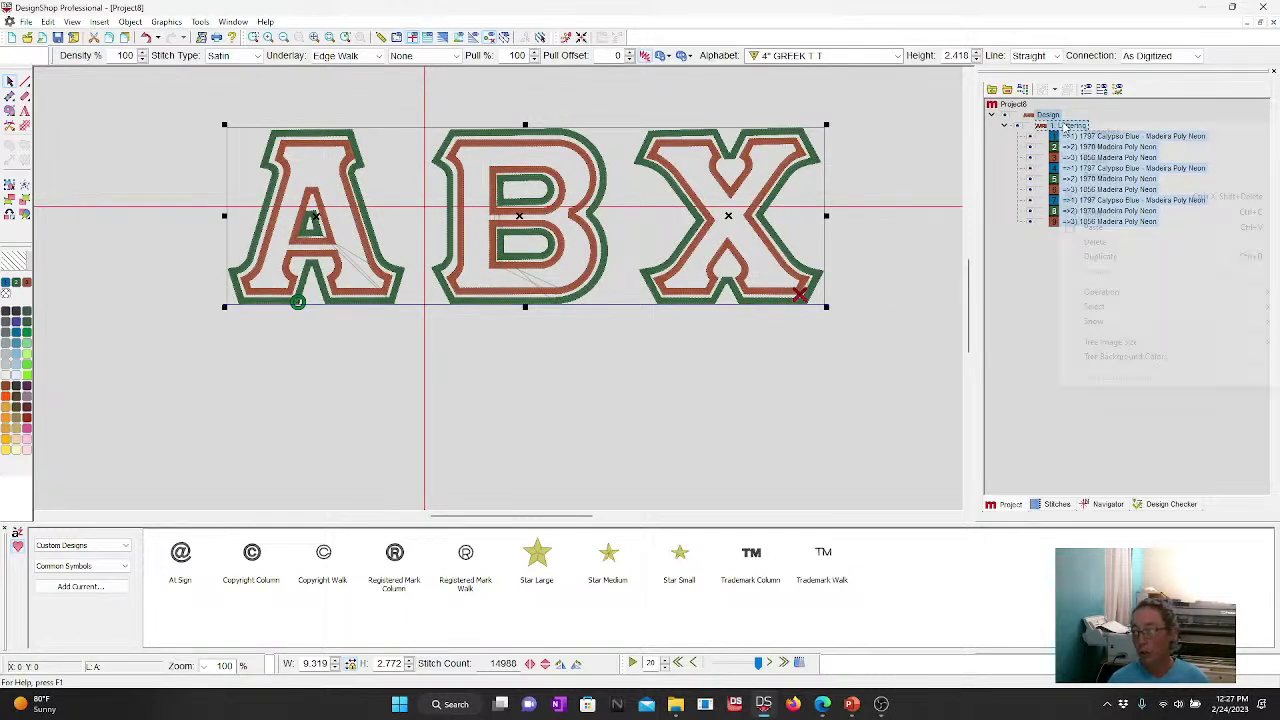
mouse_move(1133, 289)
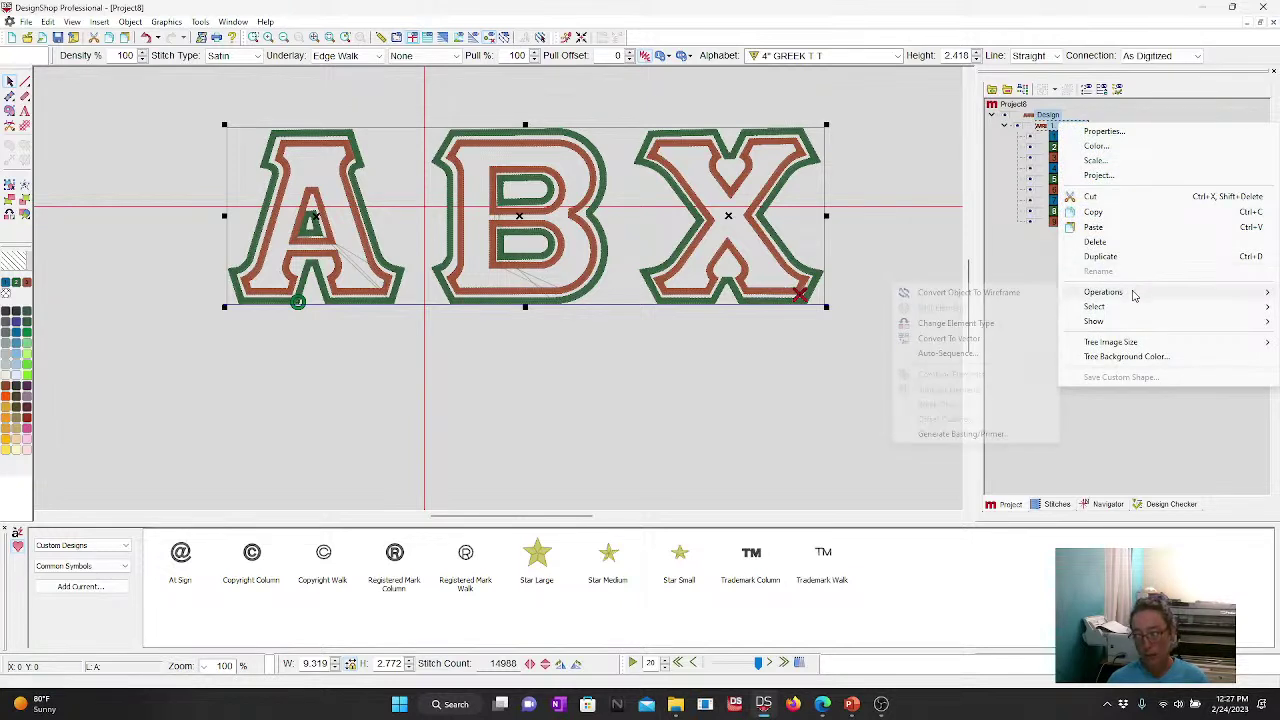
left_click(1019, 296)
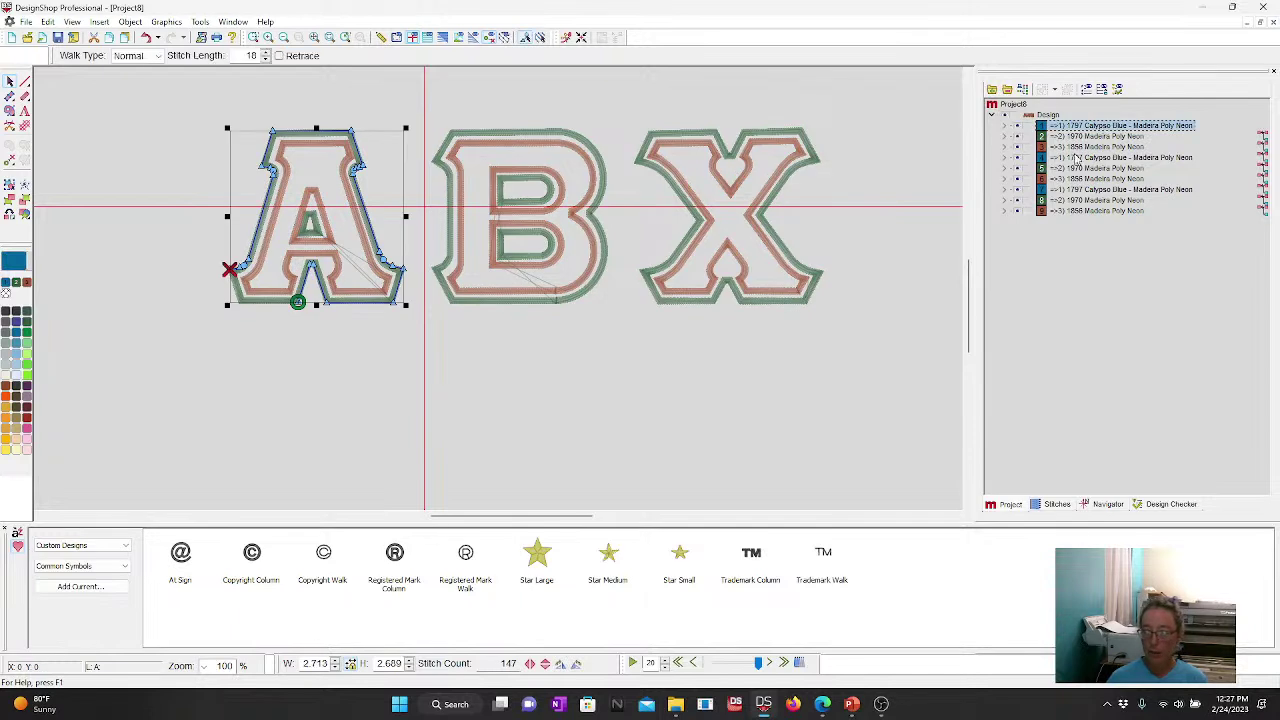
Step: Move the 1797 Calypso Blue placement blocks of the B and X directly after the A's block in the sewing sequence
left_click(1075, 158, "ctrl")
left_click(1068, 189, "ctrl")
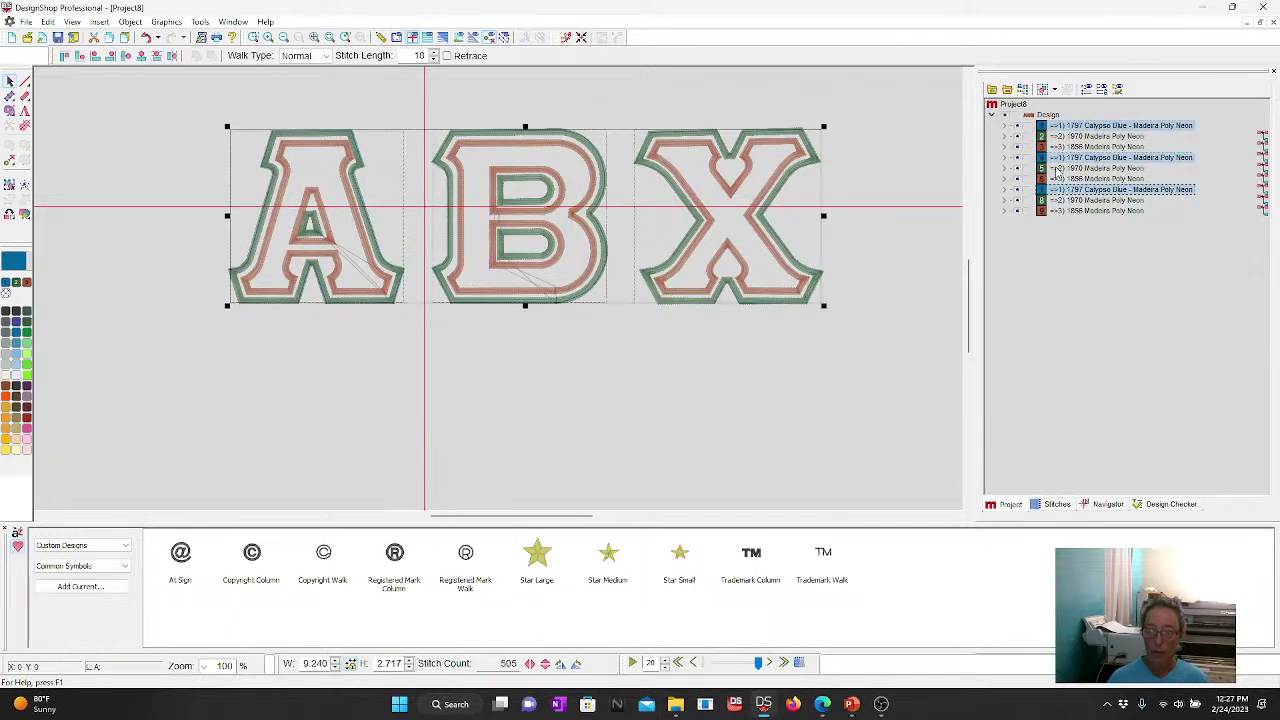
mouse_move(1060, 128)
left_mouse_down()
mouse_move(1062, 146)
mouse_move(1058, 118)
mouse_move(1062, 130)
left_mouse_up()
left_click(1068, 158)
left_click(1100, 189, "ctrl")
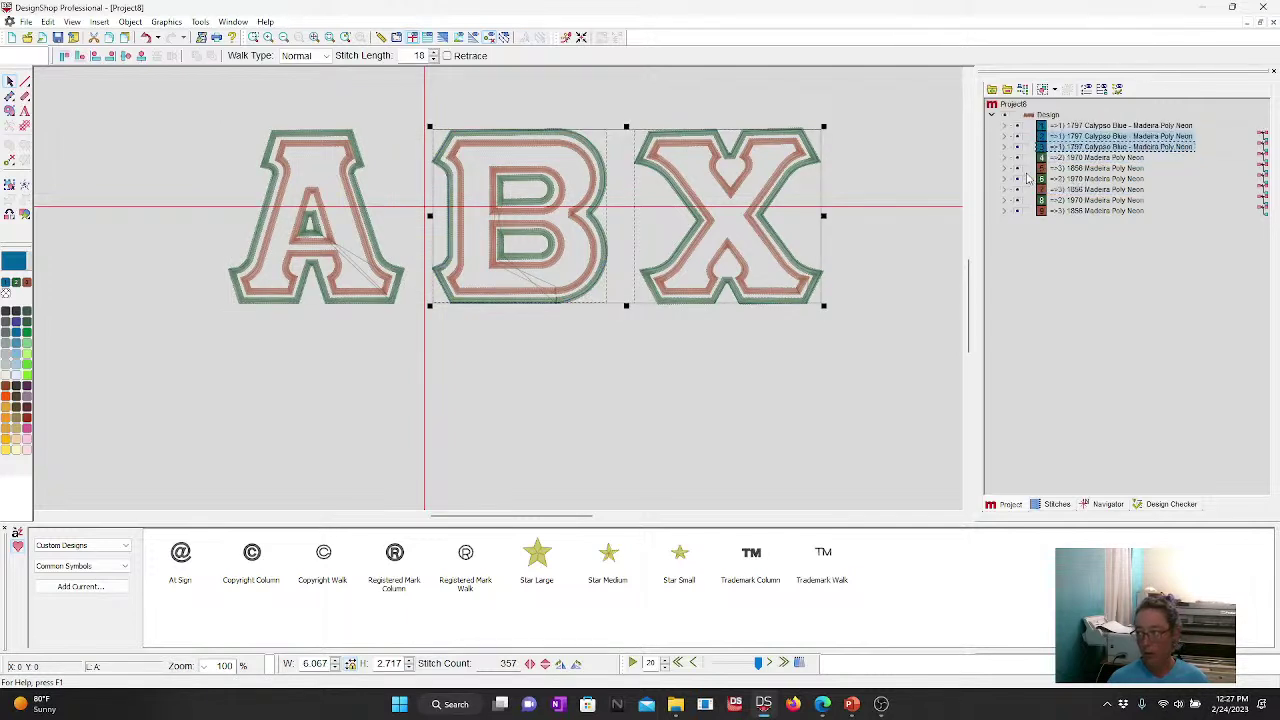
Step: Merge the three 1797 Calypso Blue placement blocks into one by assigning all of them the first palette color
left_click(1062, 136)
left_click(1060, 147)
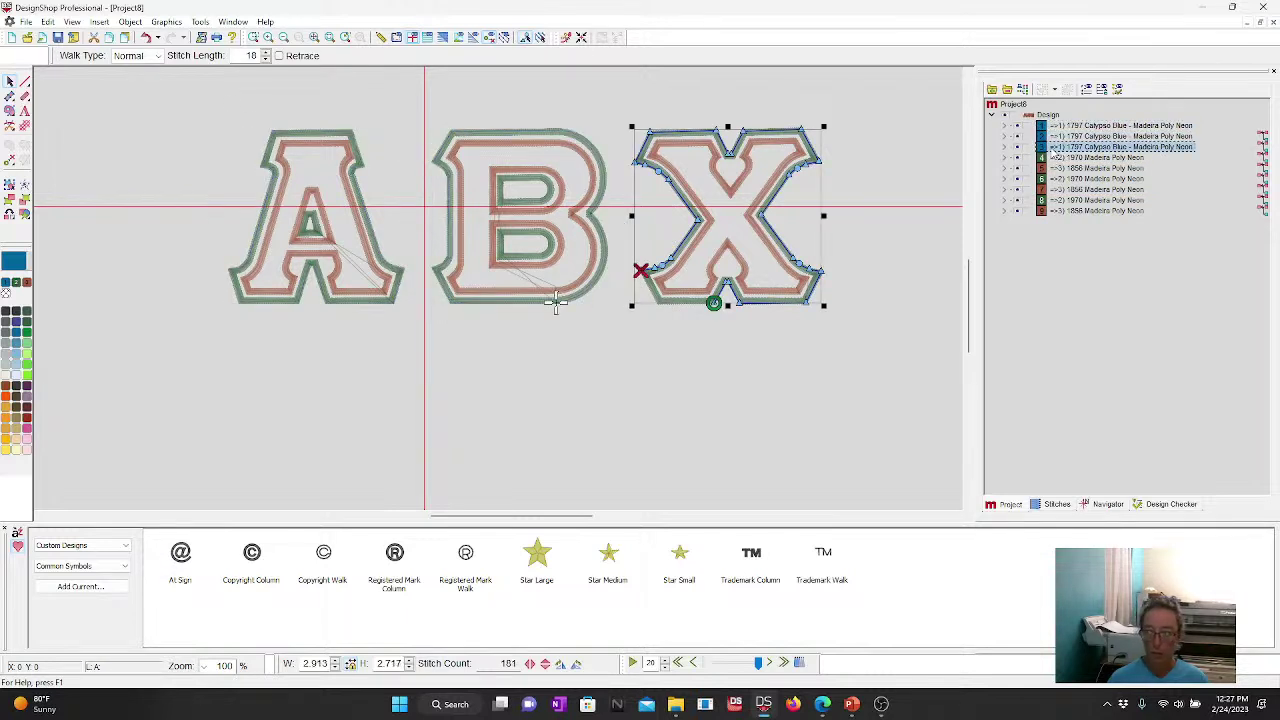
left_click(1055, 127, "shift")
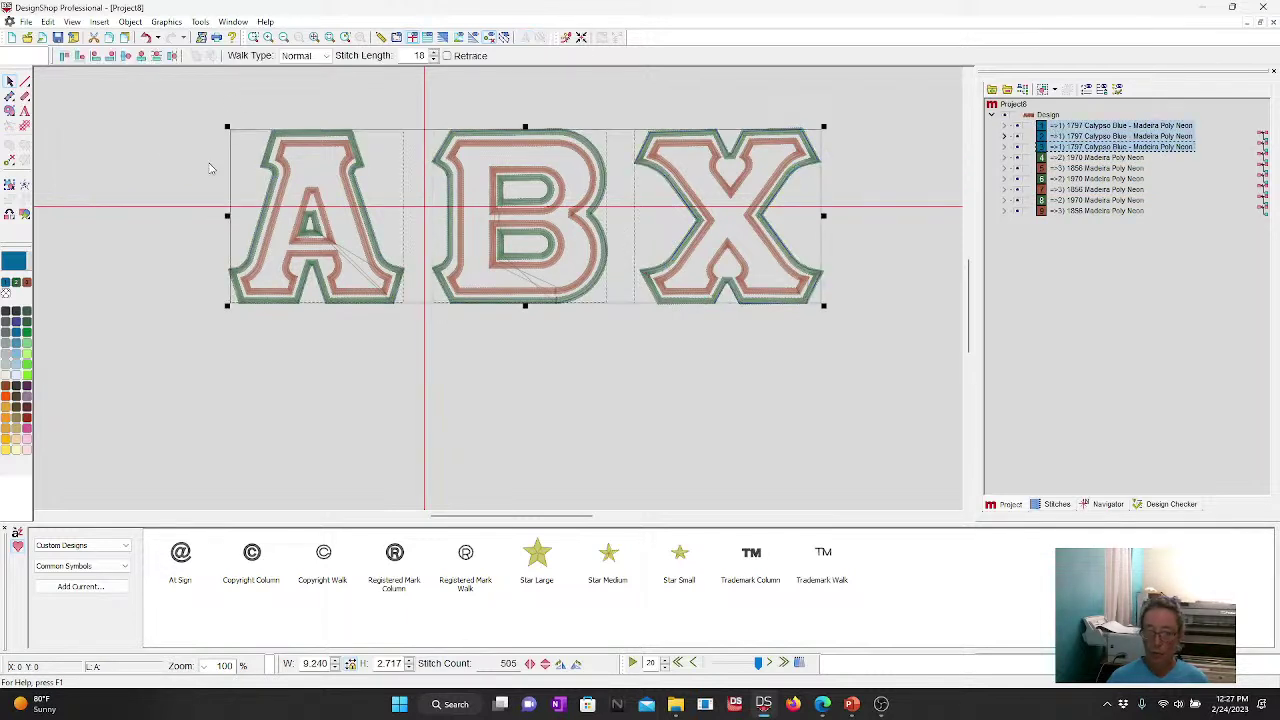
left_click(5, 285)
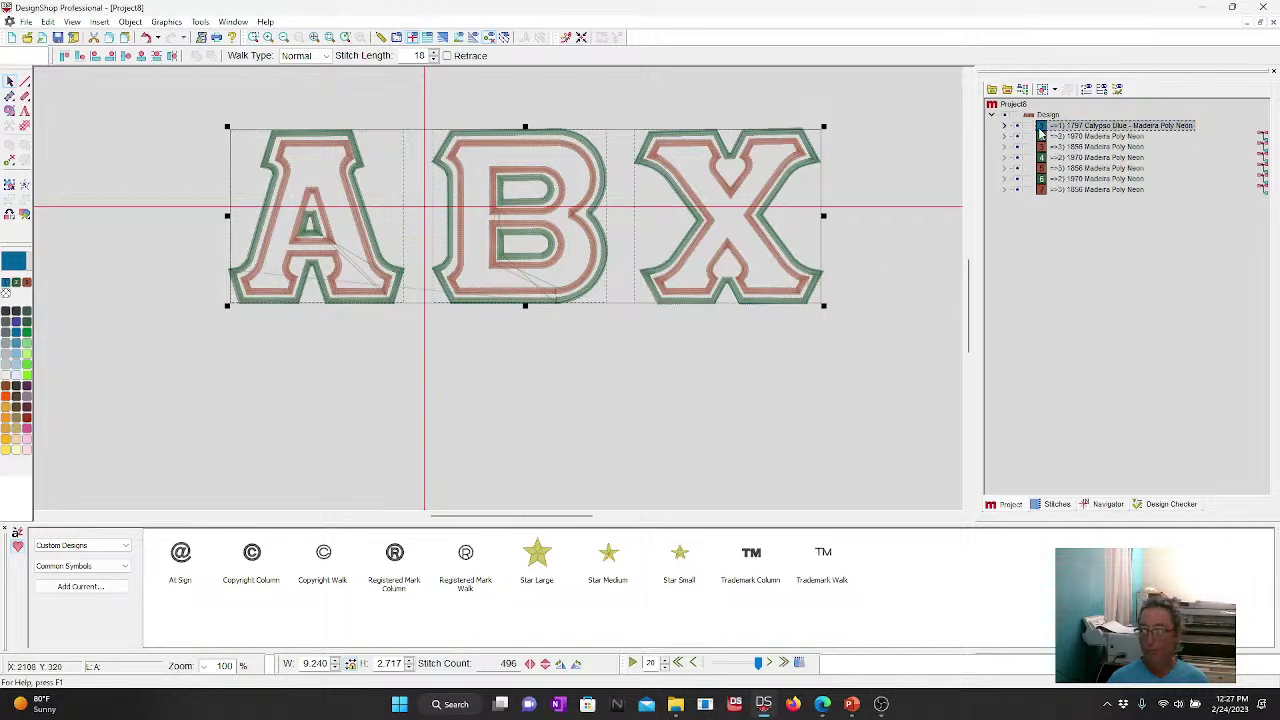
Step: Expand the merged Calypso Blue block, display only its three walk stitch outlines to check them, and show the full design again
left_click(1004, 126)
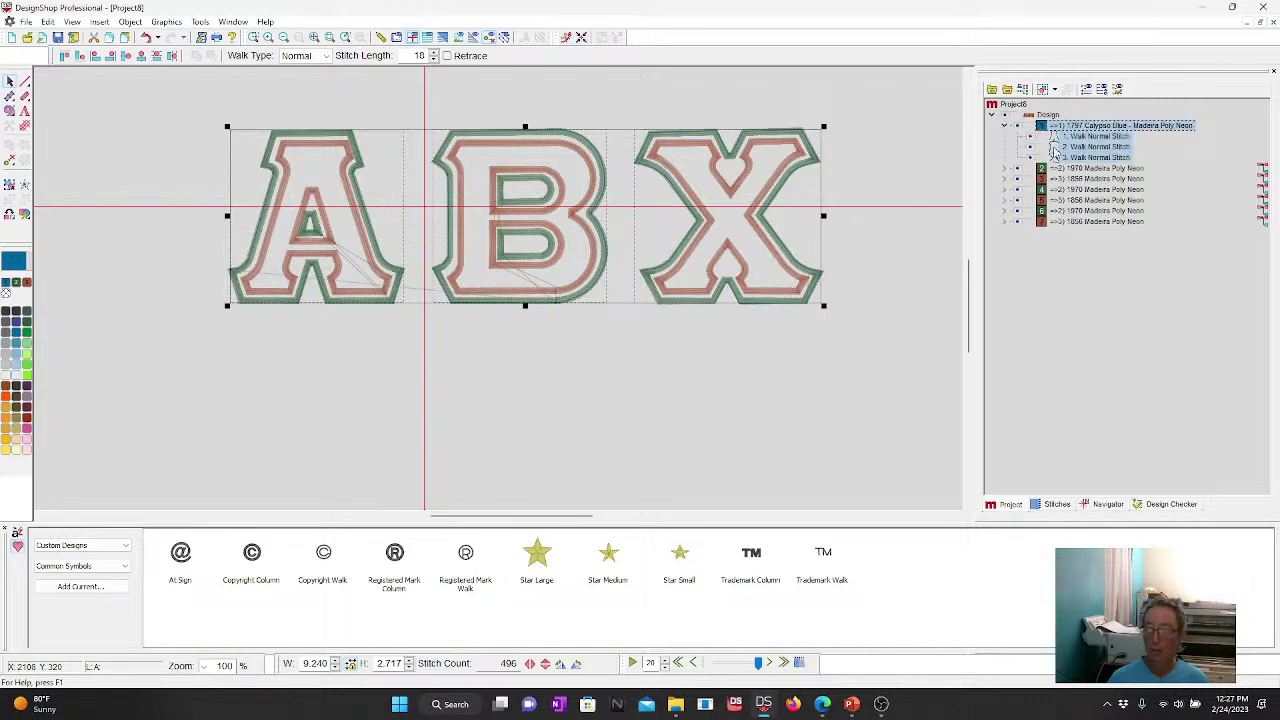
left_click(1012, 122)
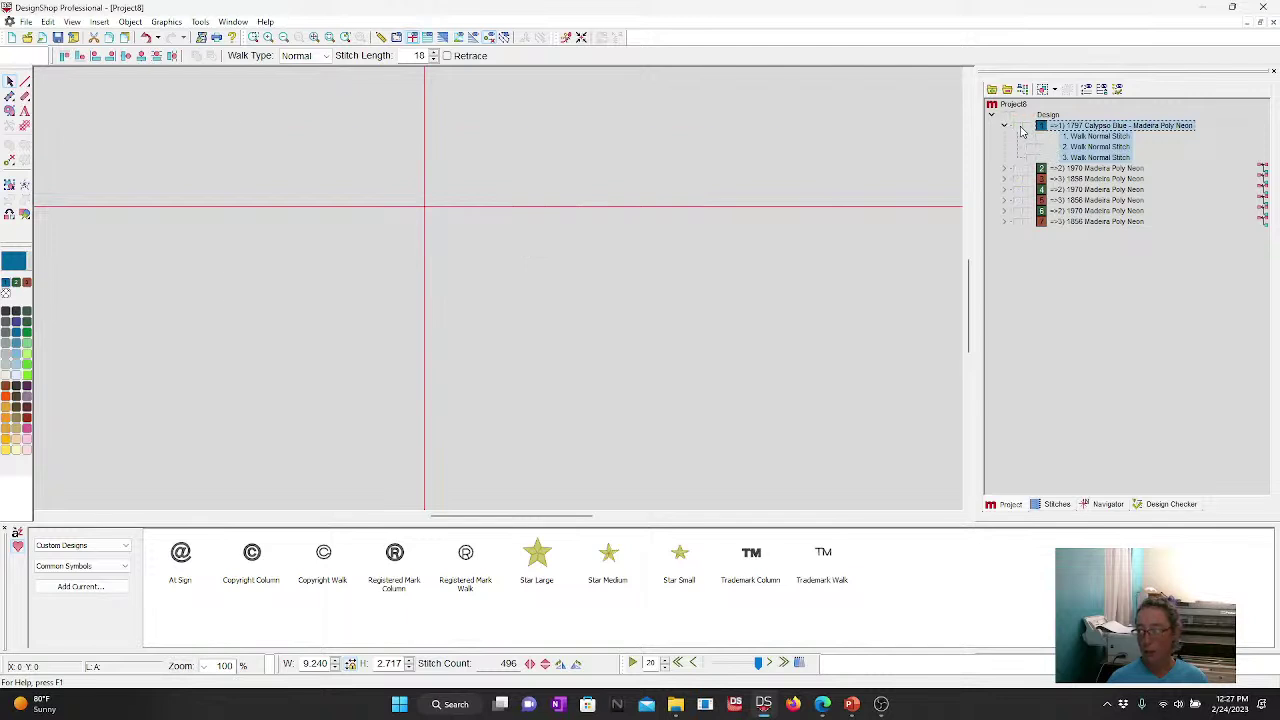
left_click(766, 420)
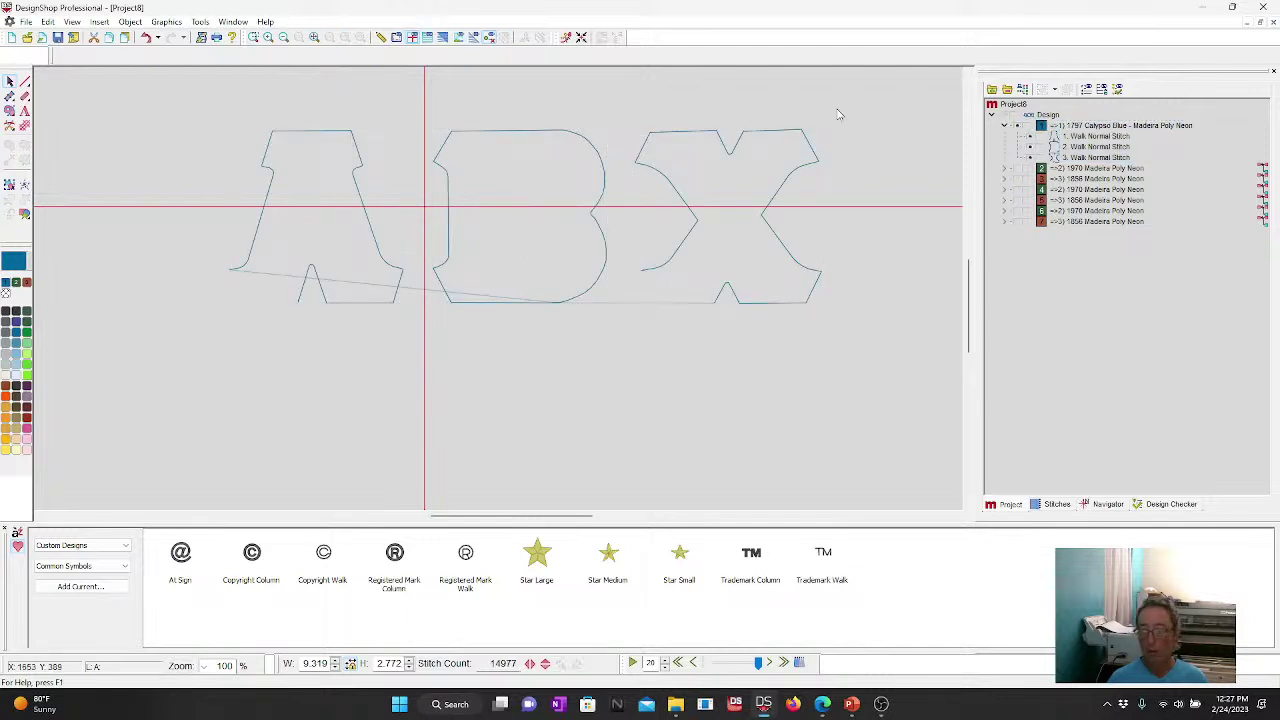
left_click(1016, 128)
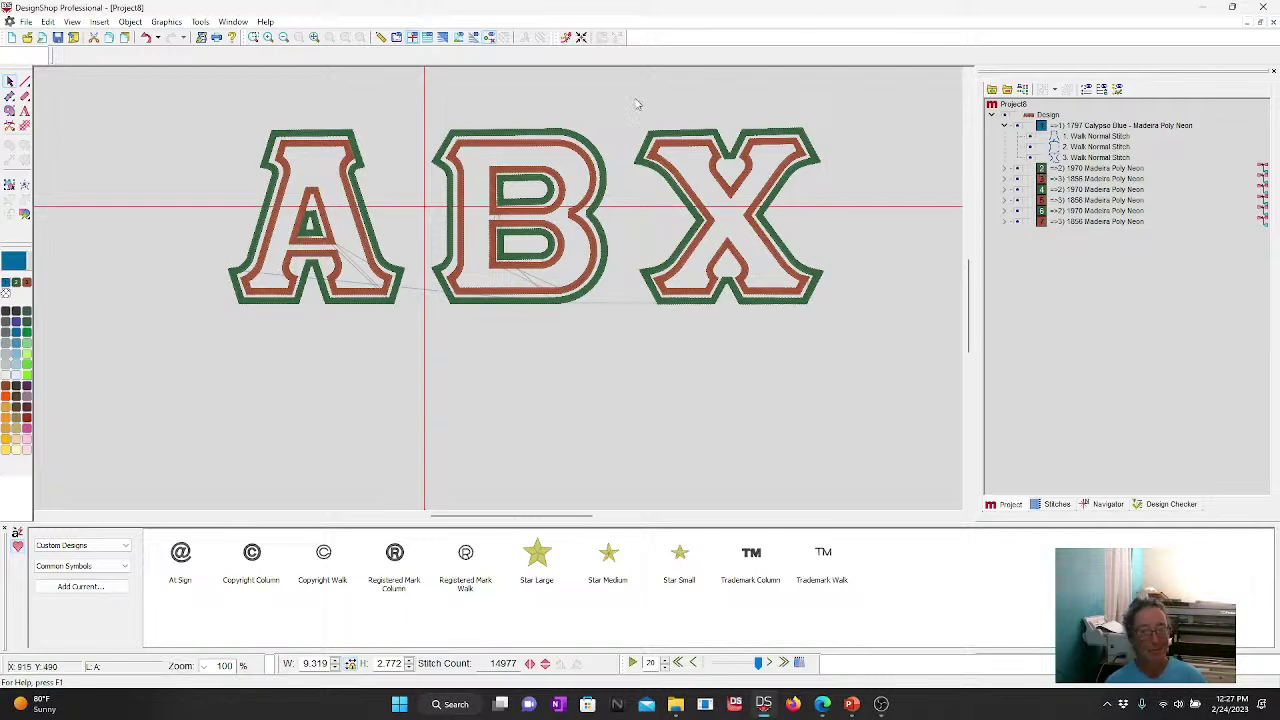
Step: Switch to the PowerPoint slide show and advance to the question about aligning embroidery to a neck collar
mouse_move(849, 703)
left_click(845, 672)
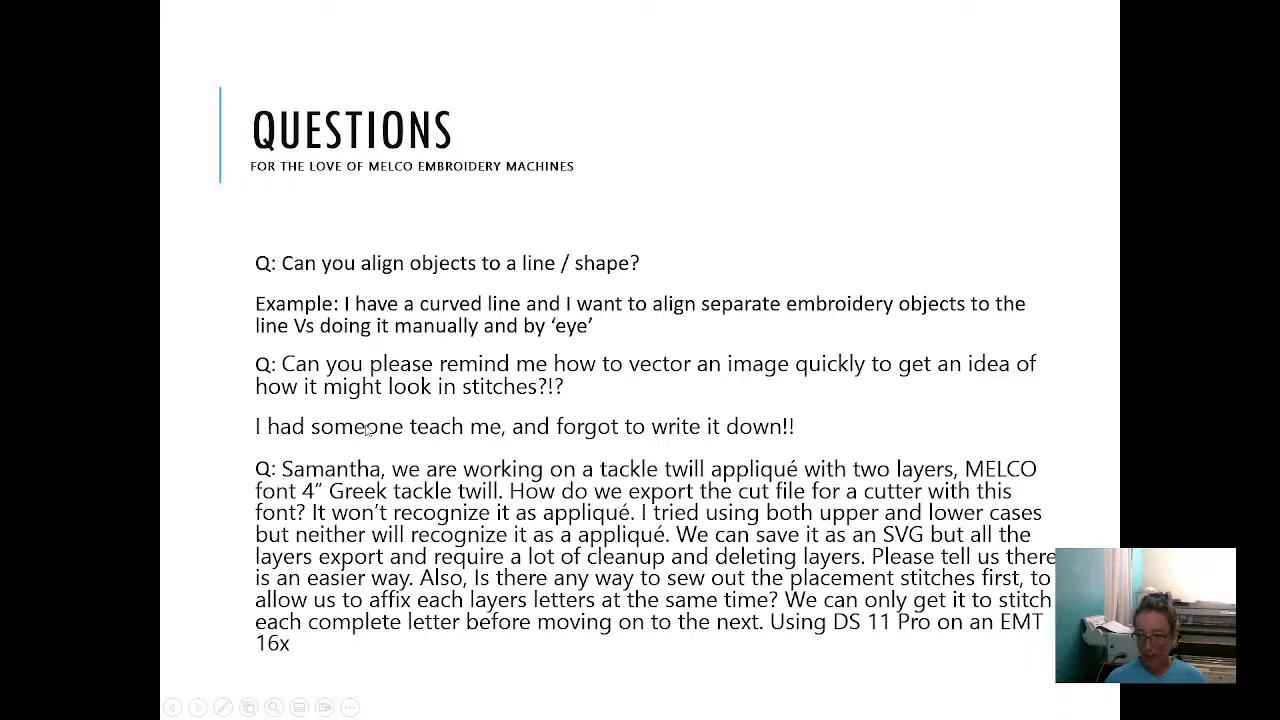
left_click(358, 494)
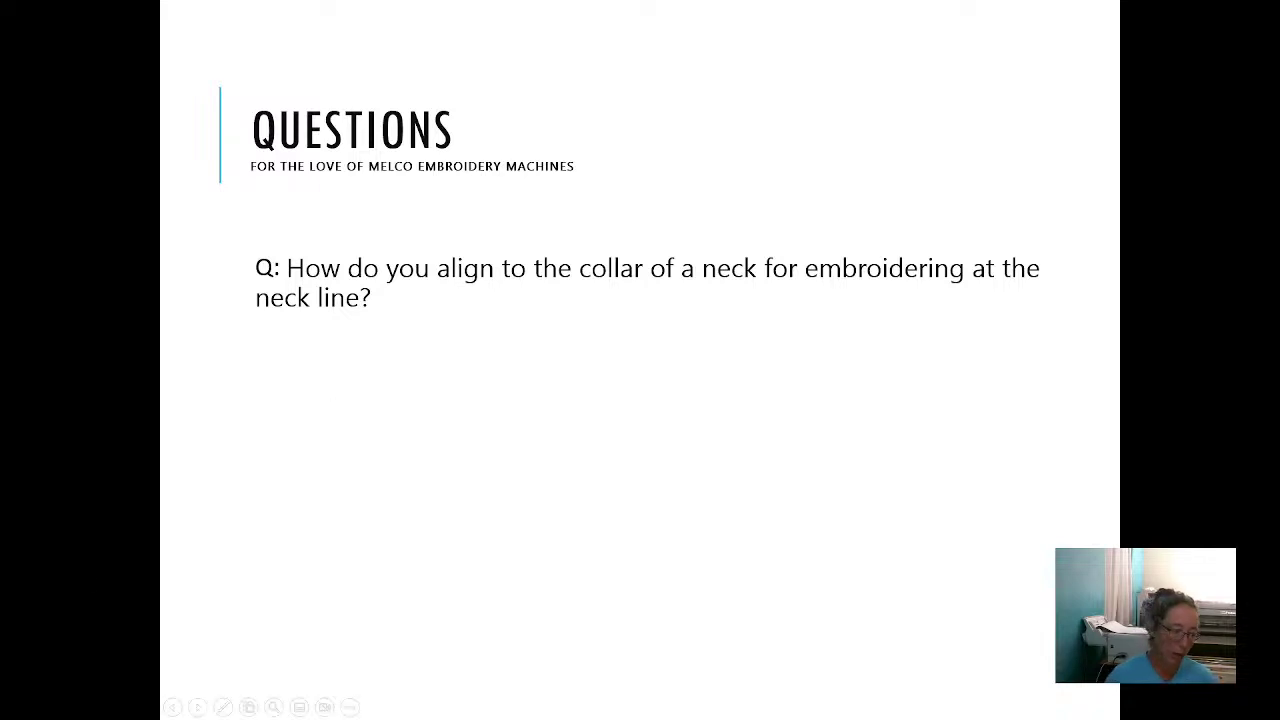
Step: Return to DesignShop, create a new project, and draw a three-point vector line curving down like a neckline
key("alt+Tab")
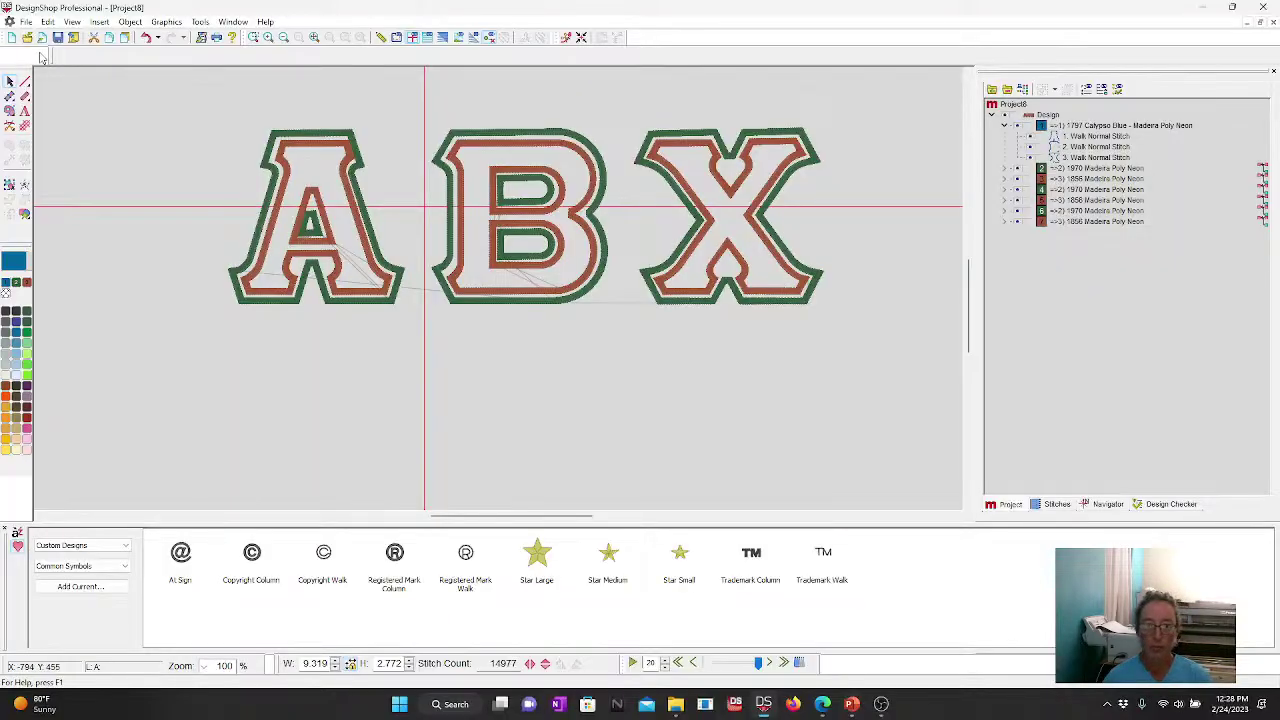
left_click(10, 37)
left_click(10, 185)
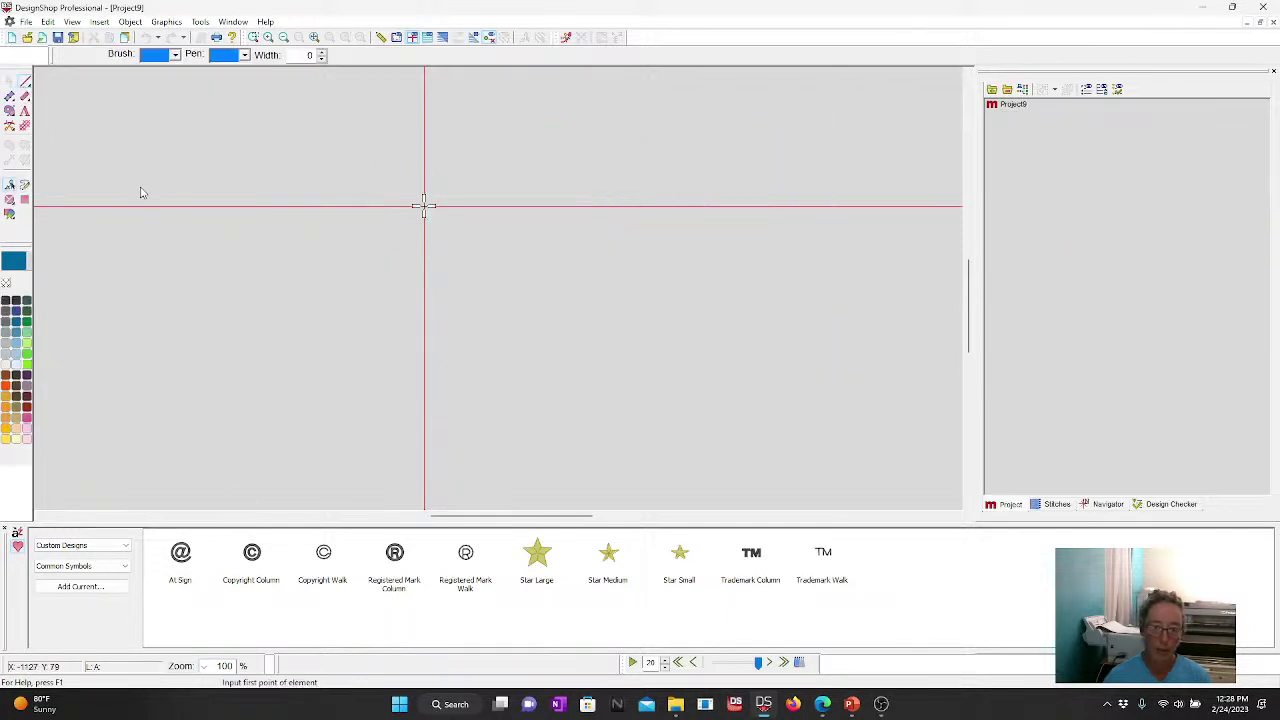
left_click(143, 192)
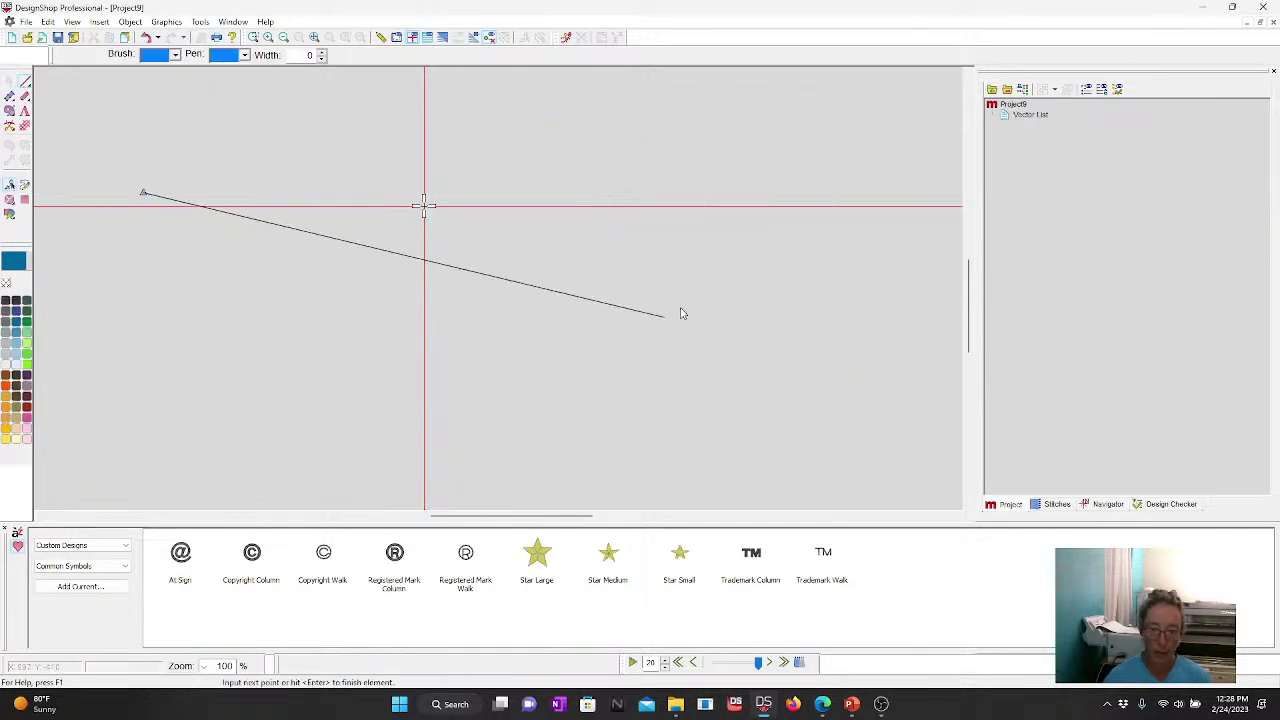
left_click(424, 448)
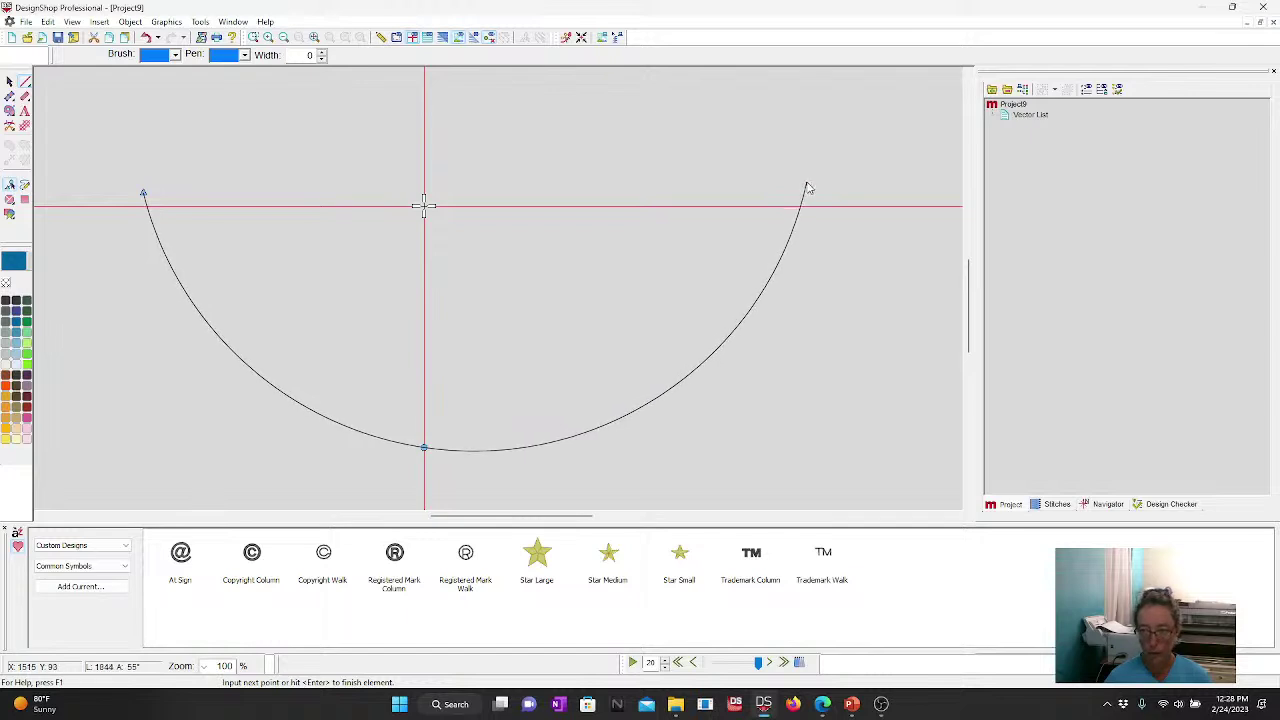
left_click(803, 182)
key("Return")
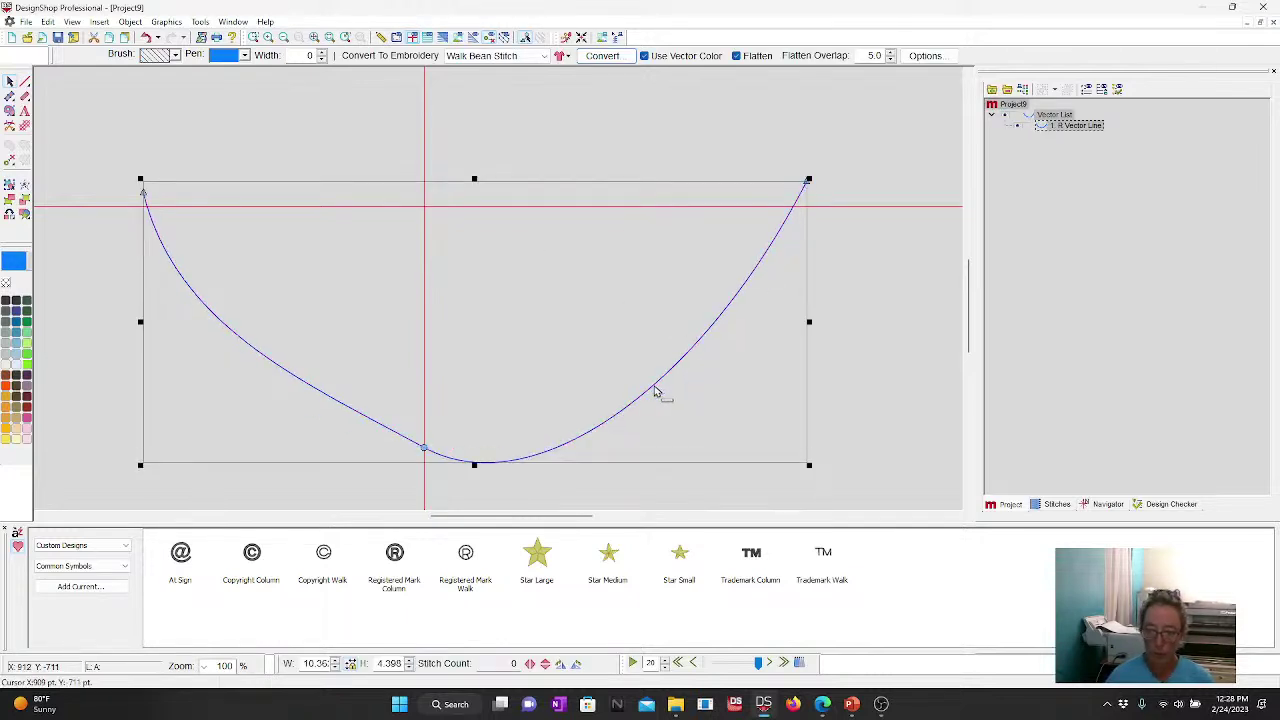
Step: Center the neckline curve below the origin as a smooth arc, and place its left end point on the horizontal axis
left_click(660, 385)
left_click_drag(723, 323, 651, 309)
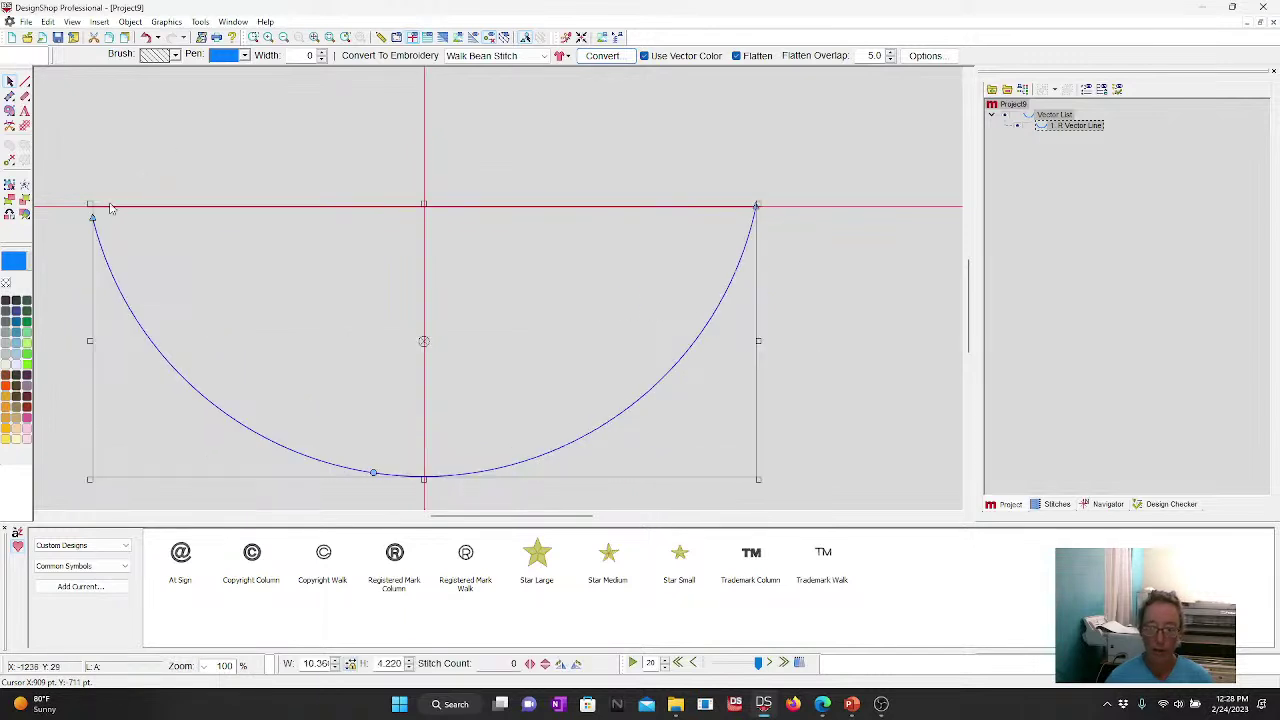
mouse_move(94, 217)
left_mouse_down()
mouse_move(123, 354)
mouse_move(100, 220)
left_mouse_up()
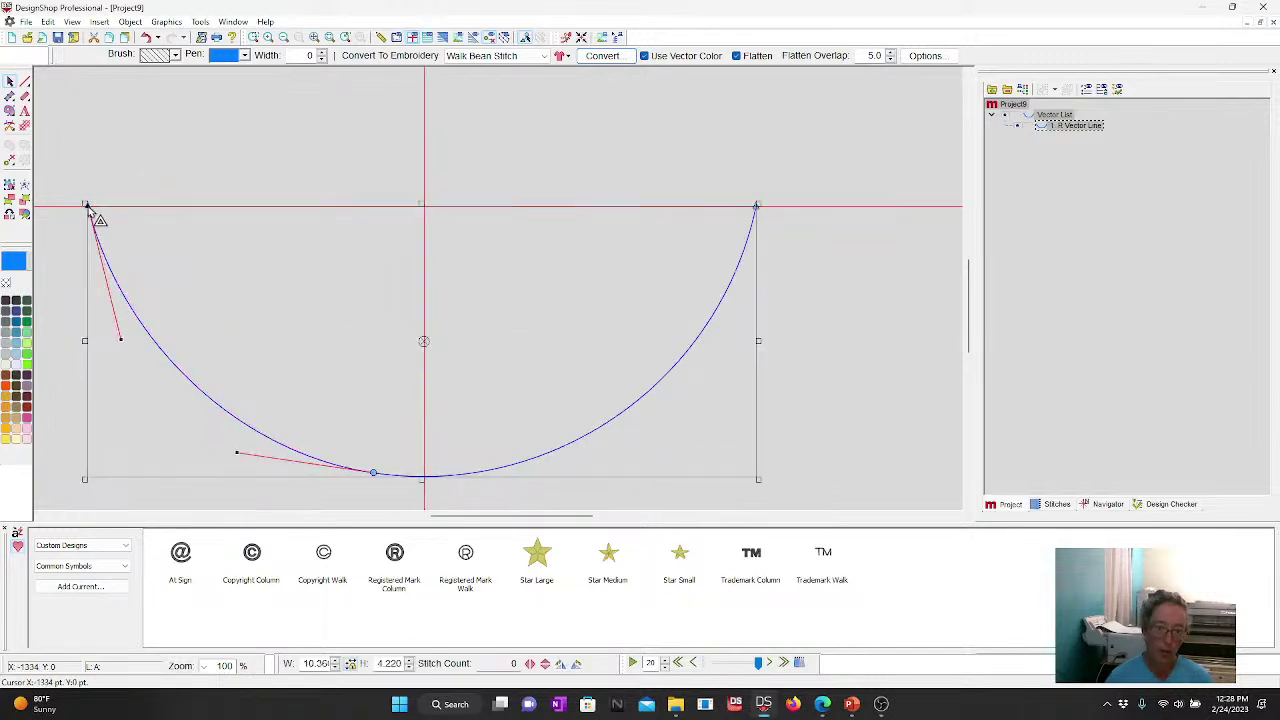
left_click(142, 133)
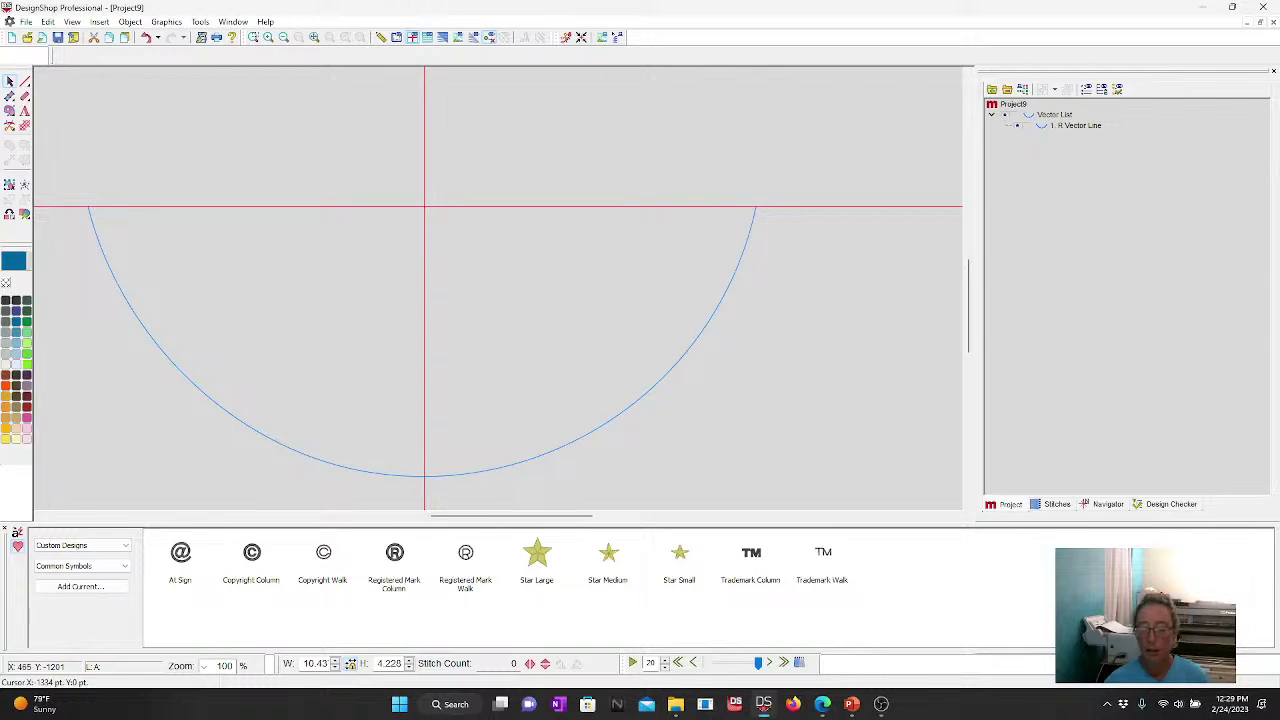
Step: Switch to the PowerPoint slide show and display the Laser Alignment Options slide
mouse_move(881, 708)
mouse_move(860, 711)
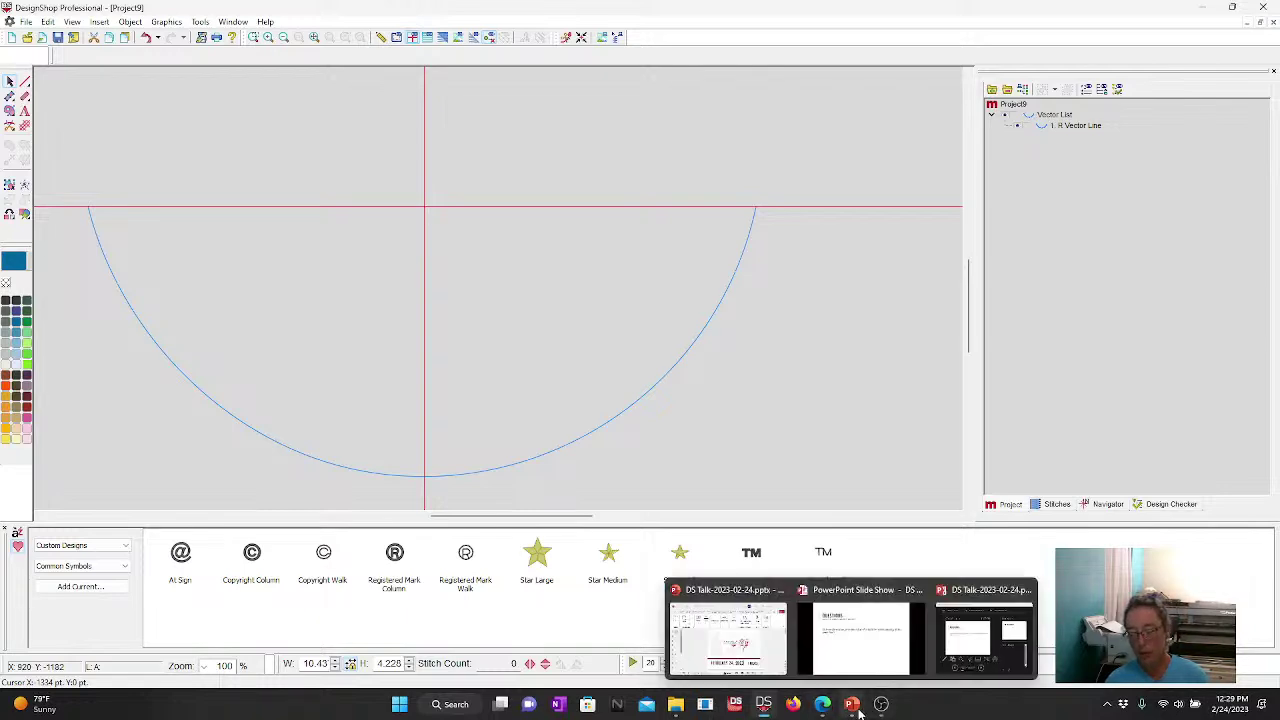
left_click(849, 650)
key("Right")
key("Right")
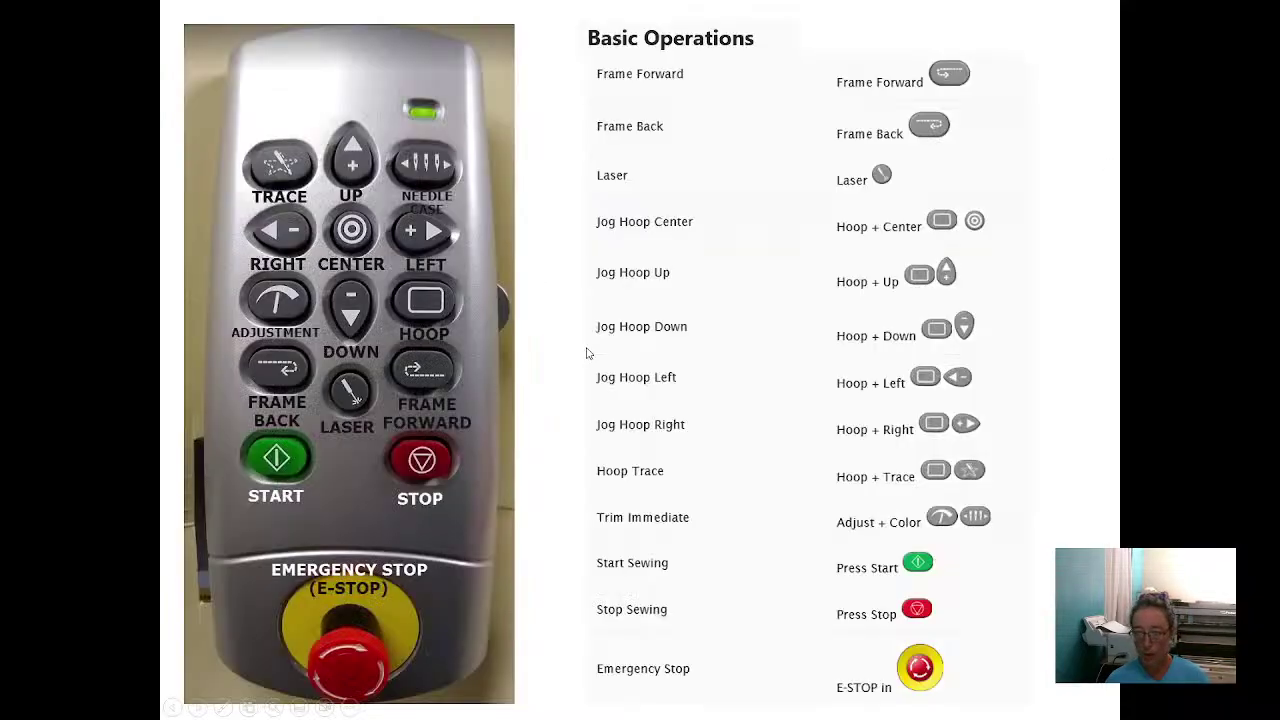
key("Left")
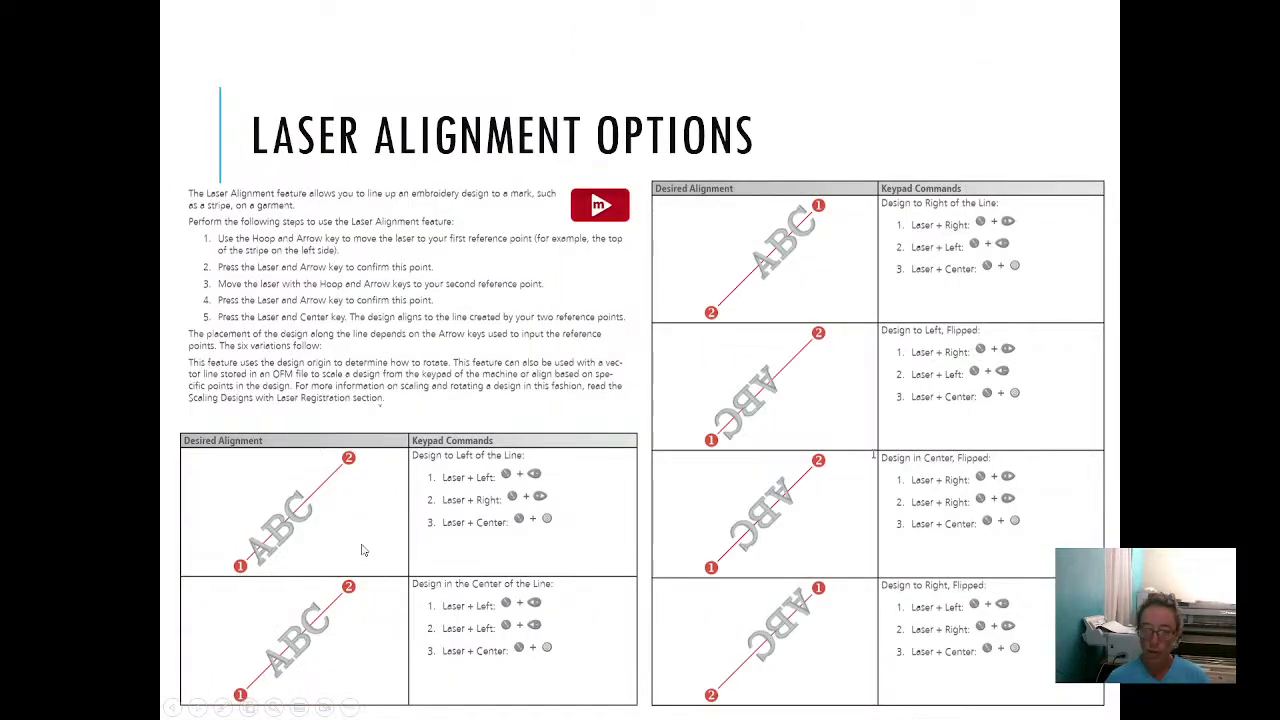
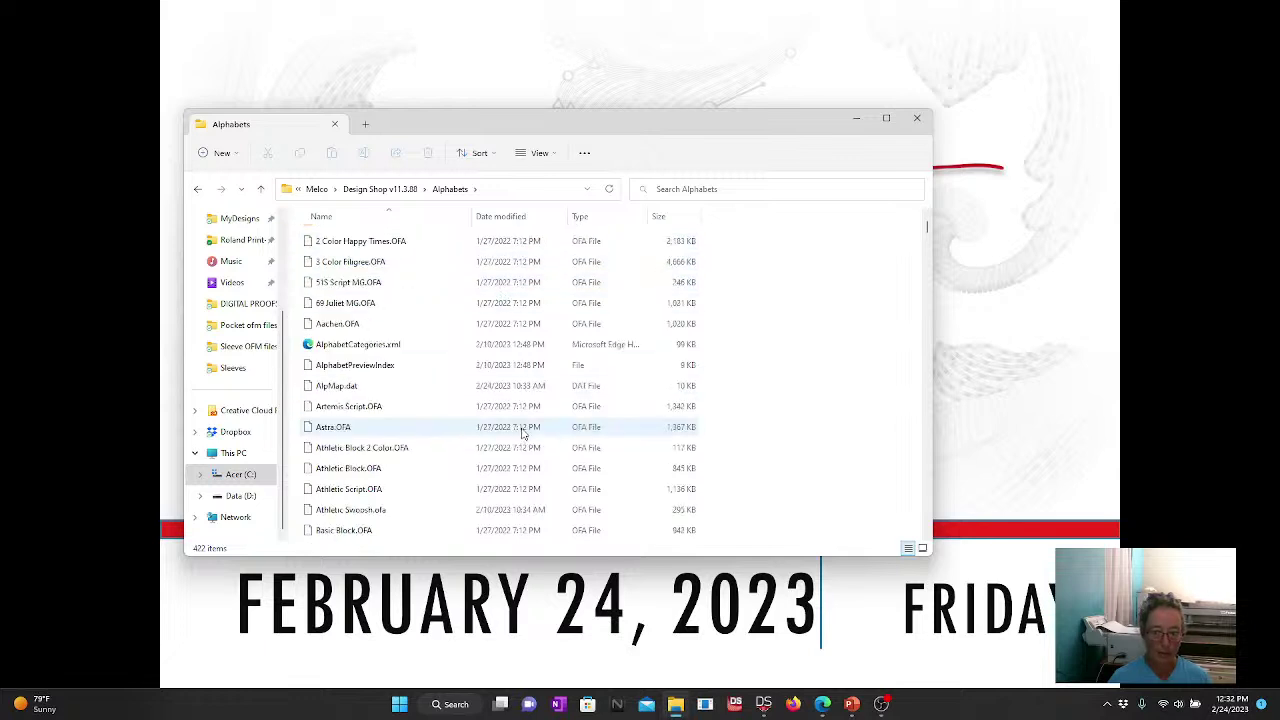
Step: Look through the font files in the Design Shop v11.3.88 Alphabets folder and select Boffo.OFA
scroll(519, 422, "down", 10)
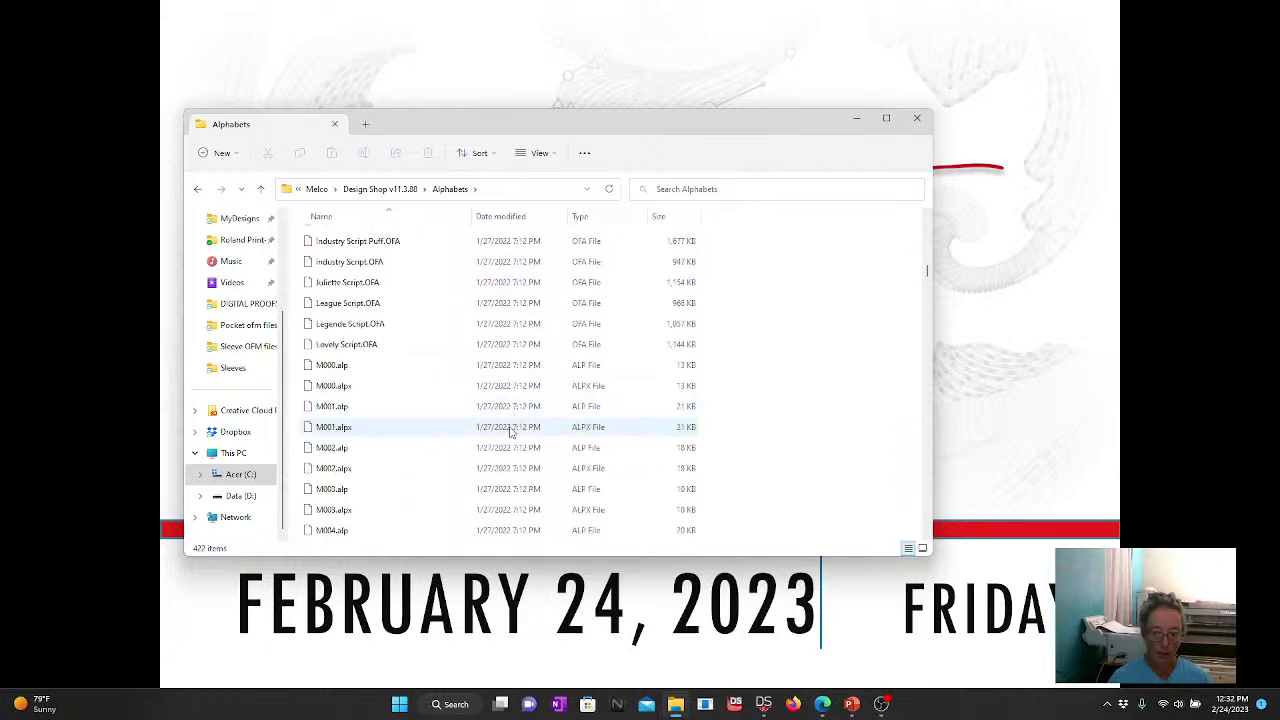
scroll(470, 415, "up", 7)
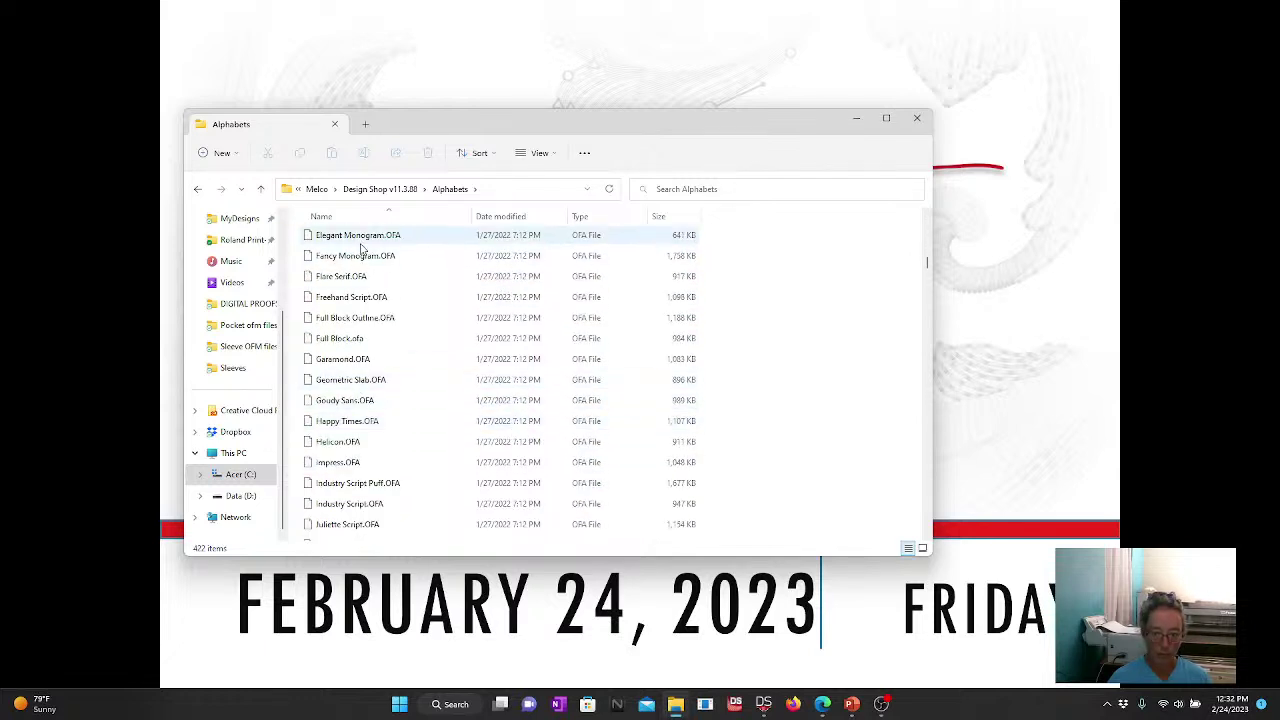
scroll(352, 348, "up", 2)
scroll(352, 345, "up", 1)
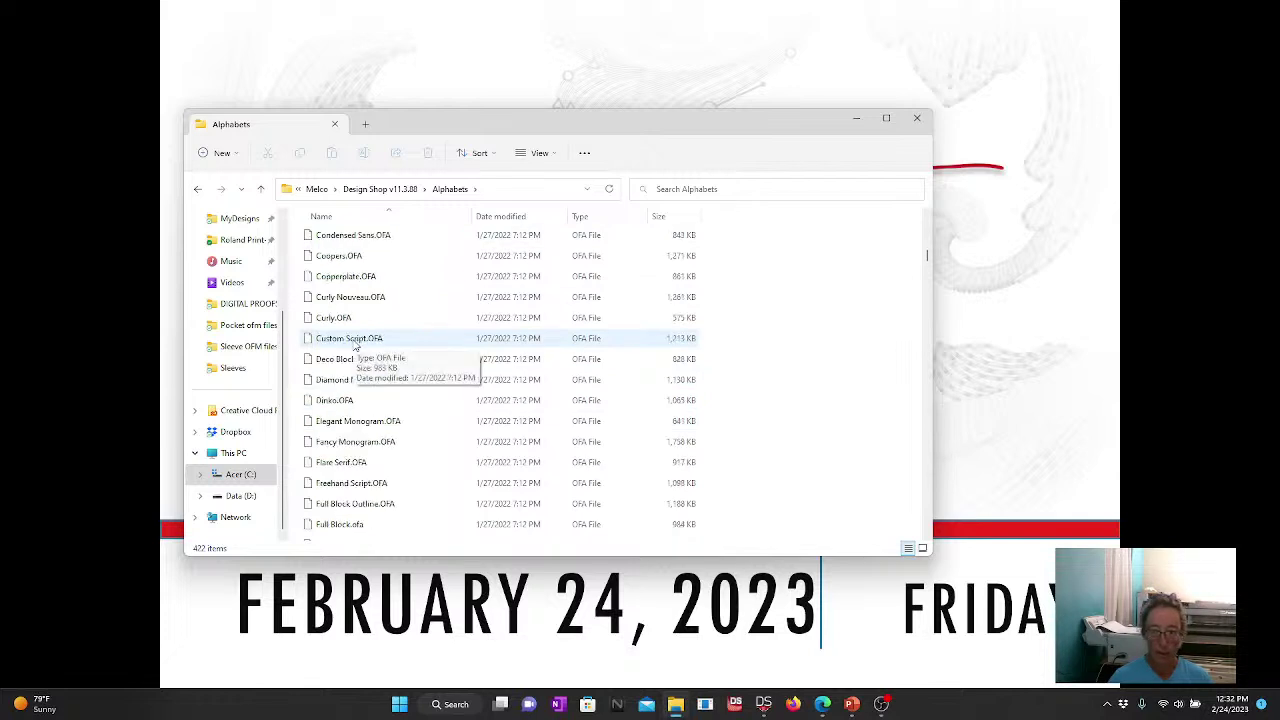
scroll(356, 370, "up", 6)
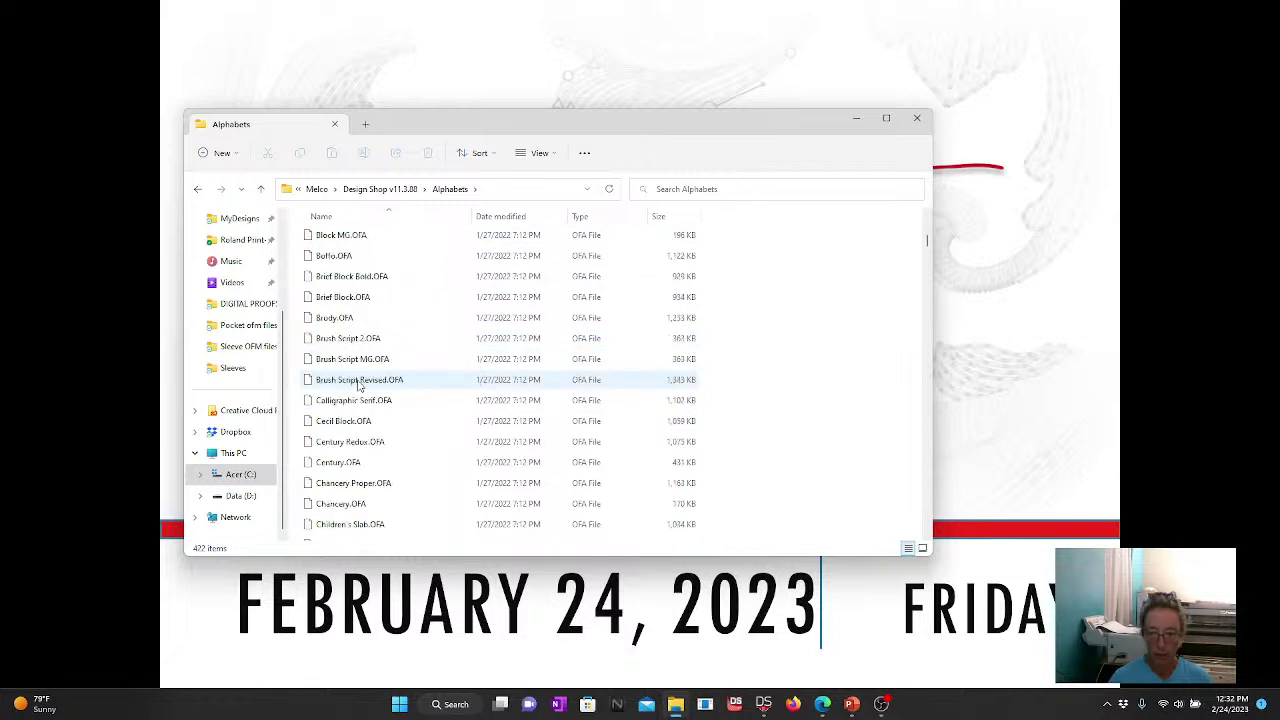
left_click(378, 261)
scroll(377, 268, "up", 2)
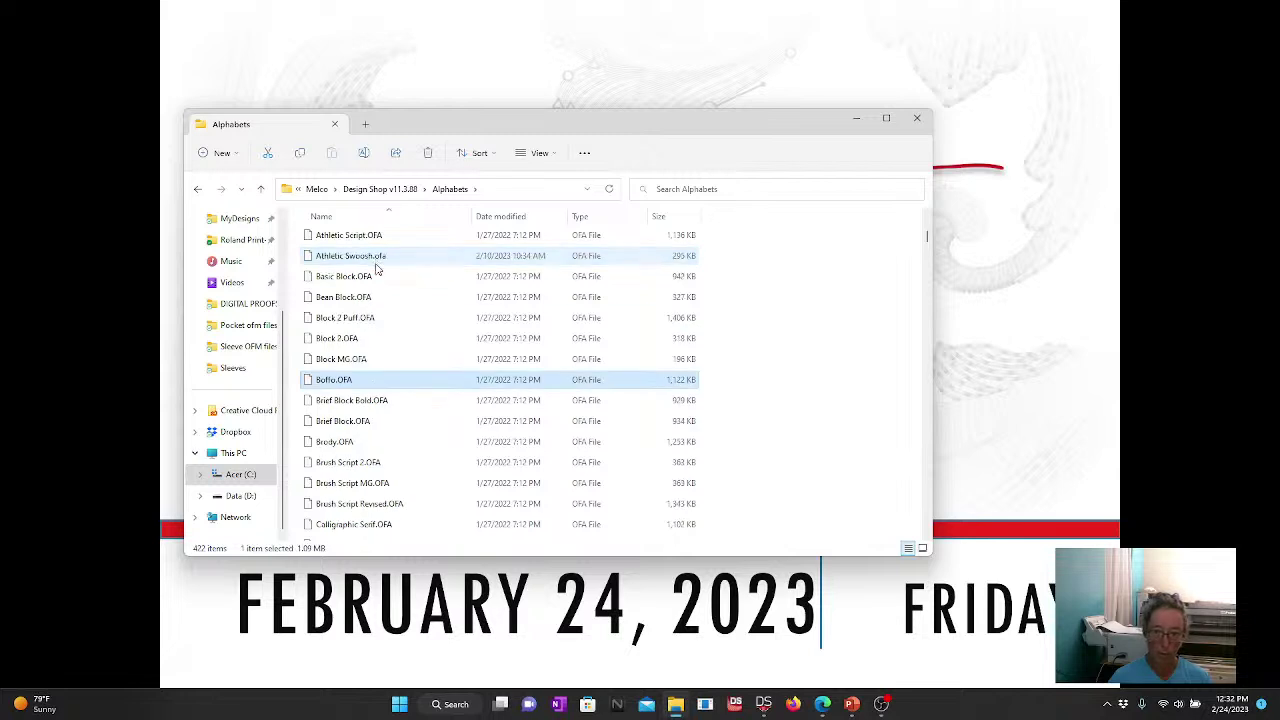
mouse_move(349, 381)
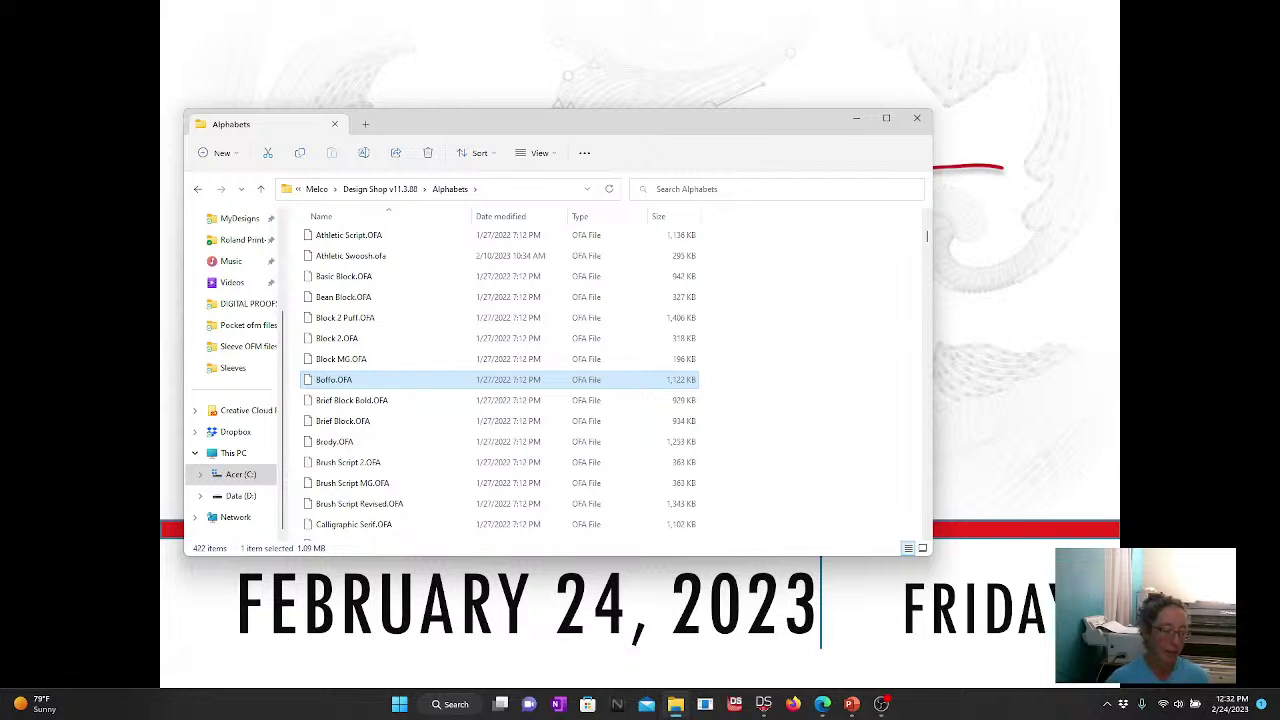
scroll(515, 498, "down", 3)
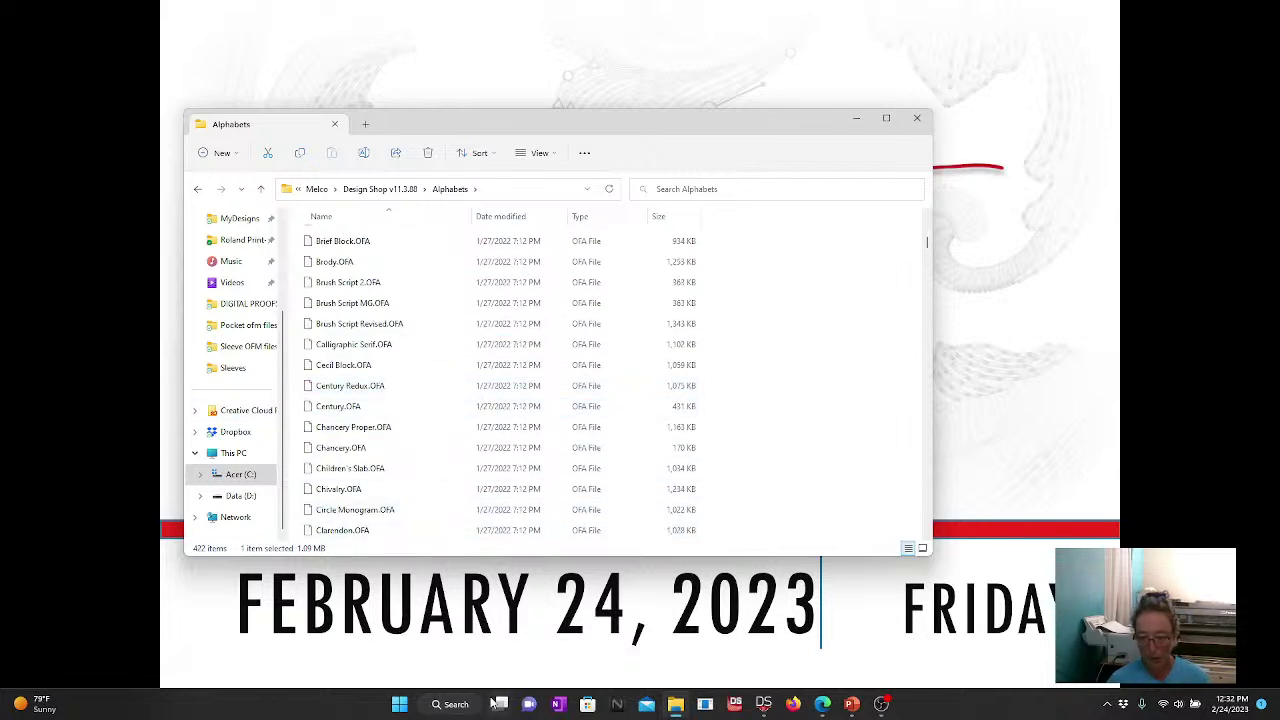
Step: Return to DesignShop, load the letter e of the Brush Script 2 test copy in the Alphabet Editor, and view it closely
left_click(763, 704)
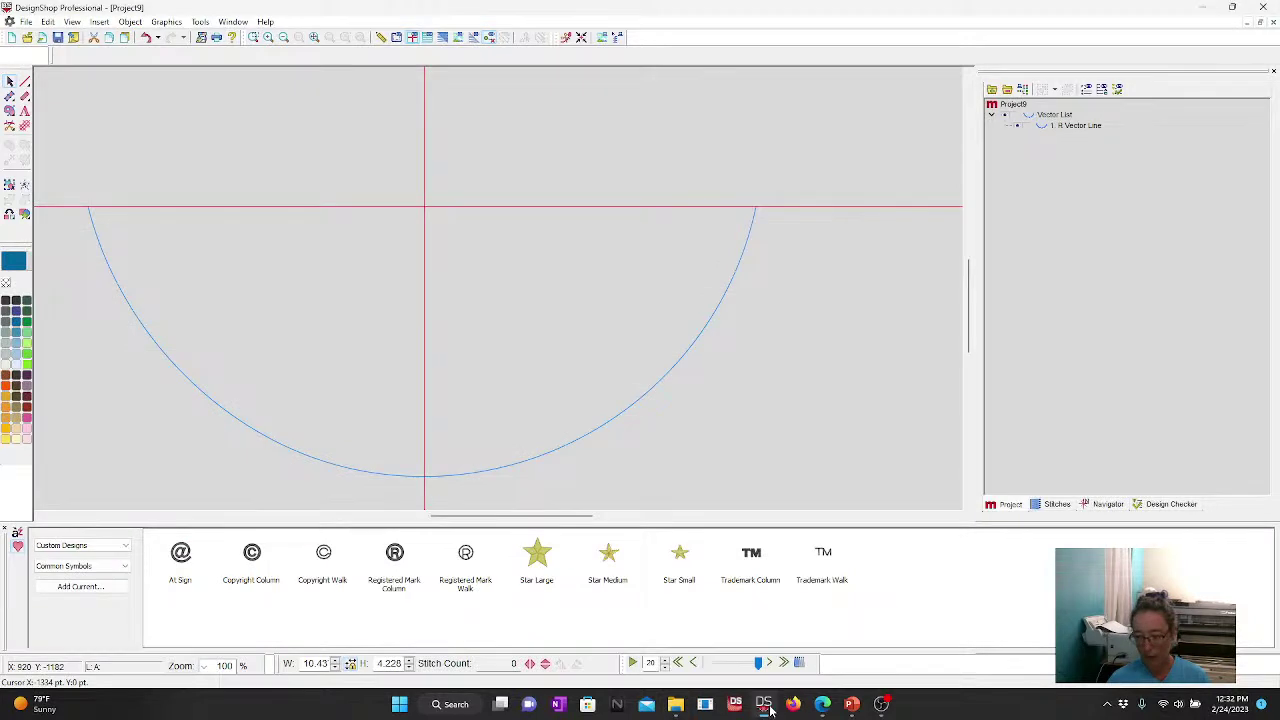
left_click(202, 22)
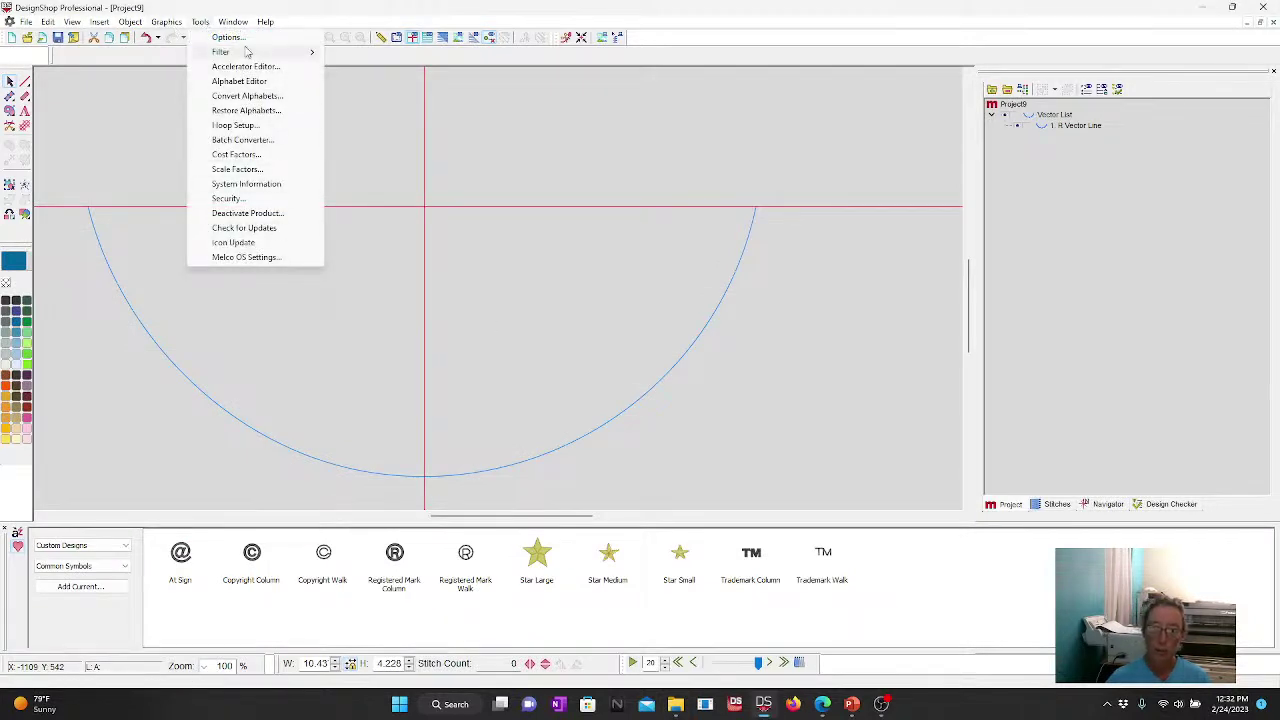
left_click(240, 81)
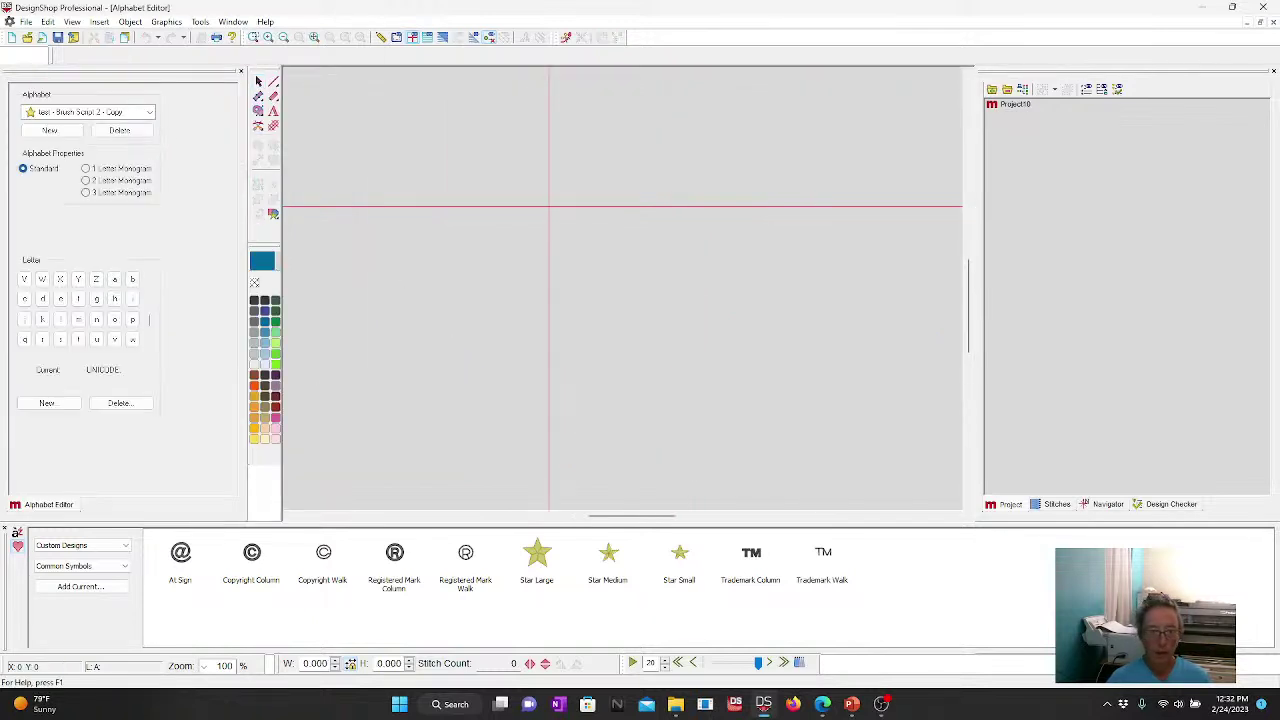
left_click(60, 298)
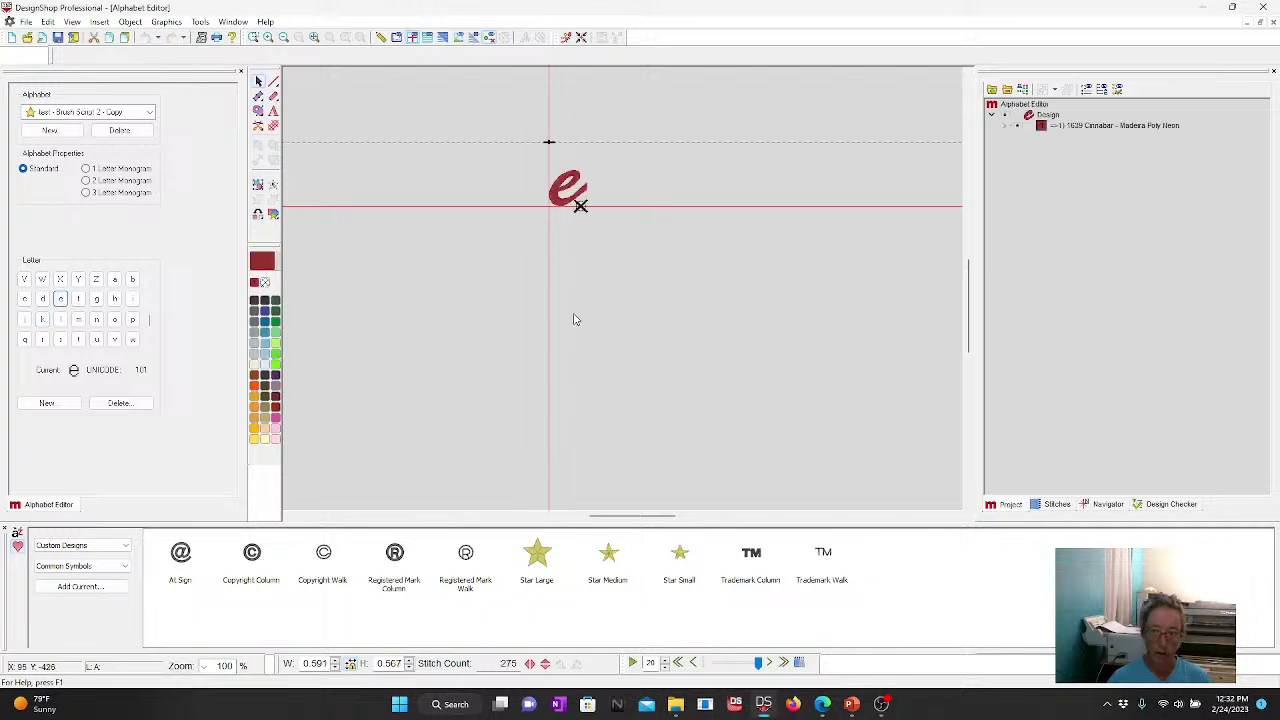
left_click(578, 192)
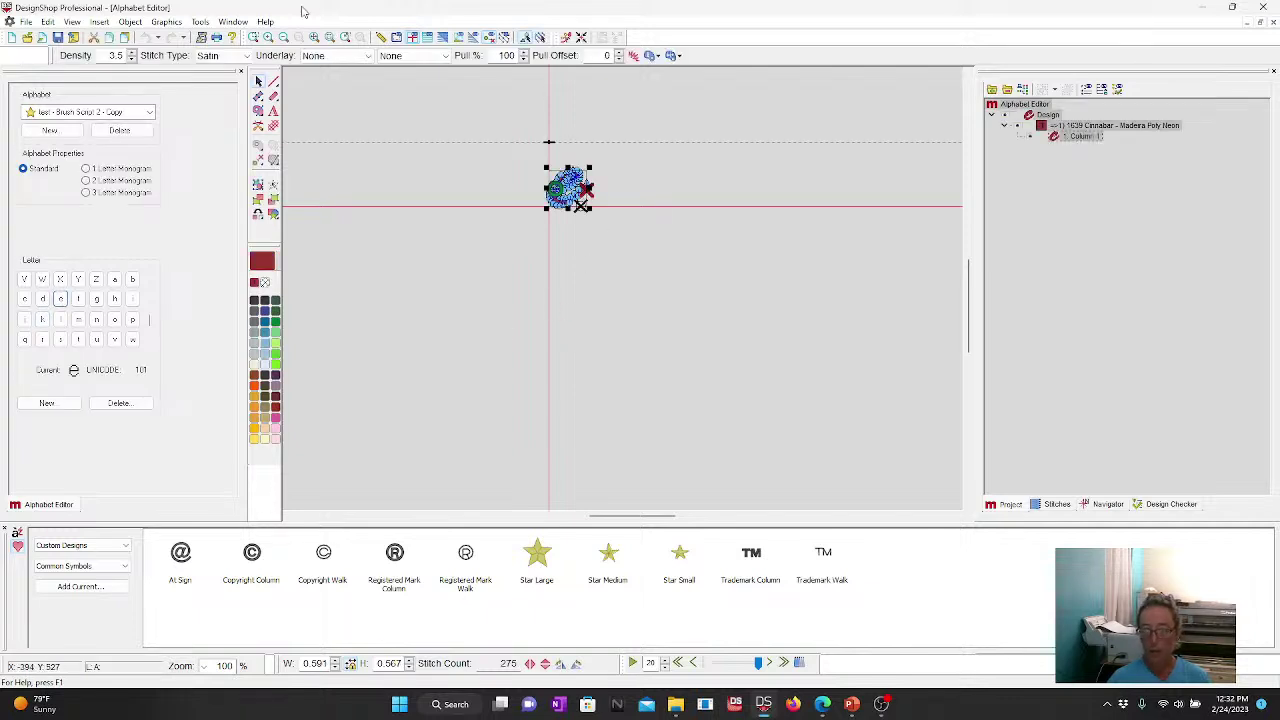
left_click(257, 37)
left_click_drag(500, 135, 666, 260)
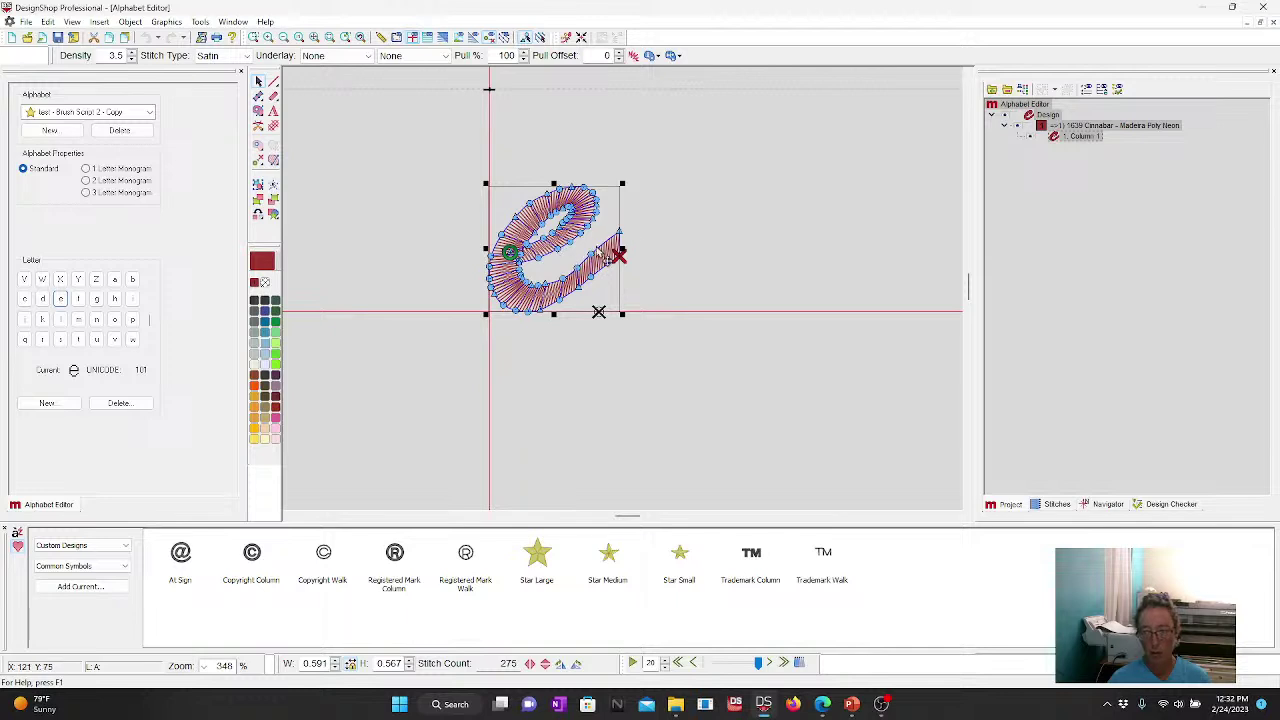
Step: Reshape the letter e by pulling a lower tail point downward and deleting a point on the inner loop
left_click_drag(606, 258, 612, 296)
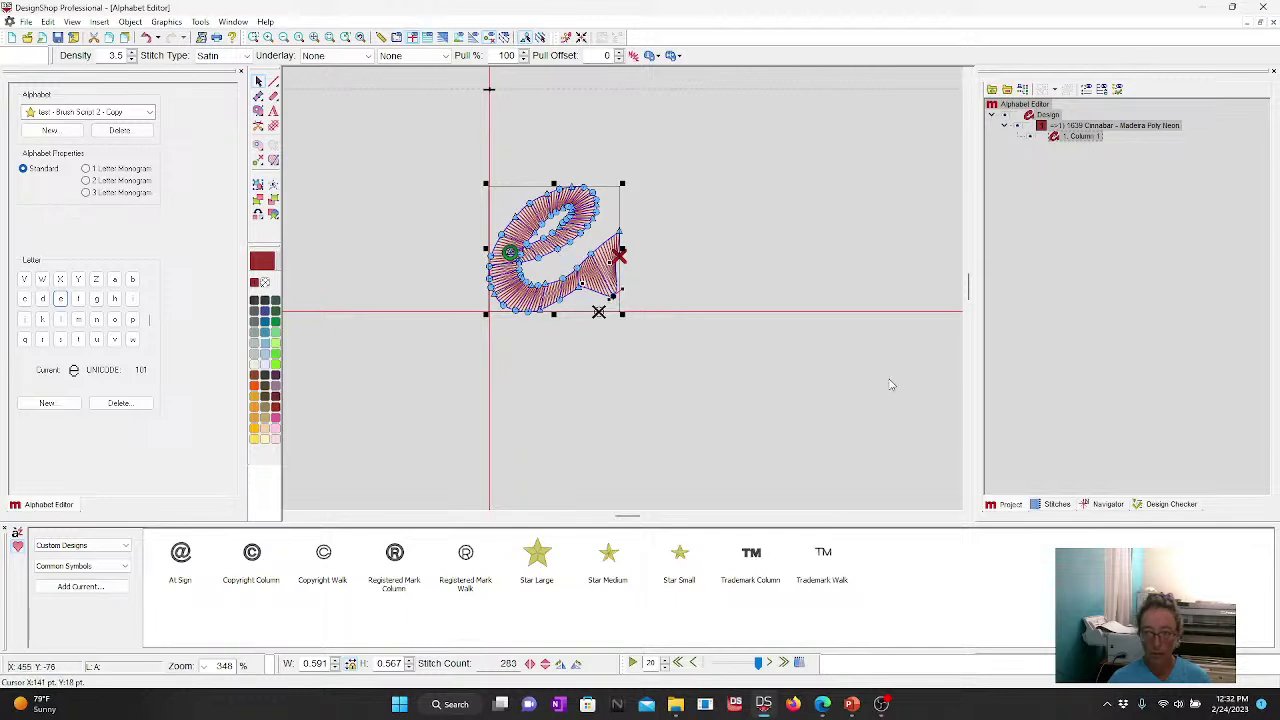
left_click(556, 235)
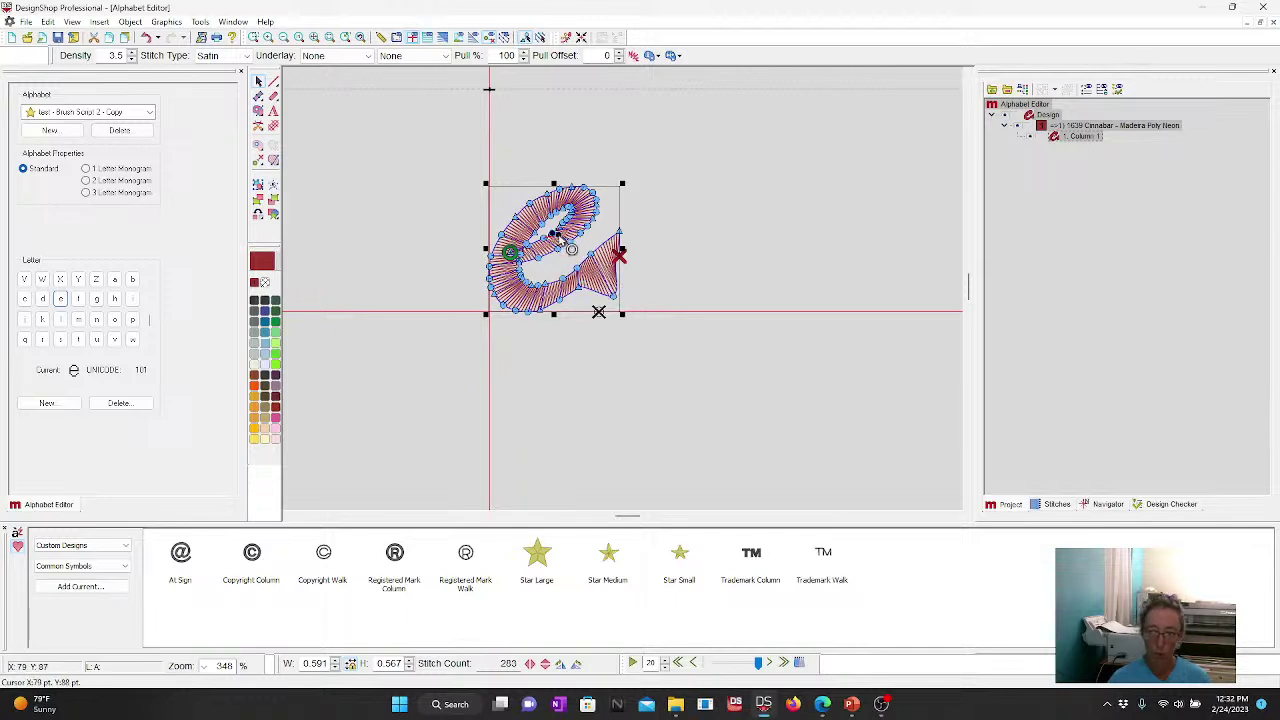
key("Delete")
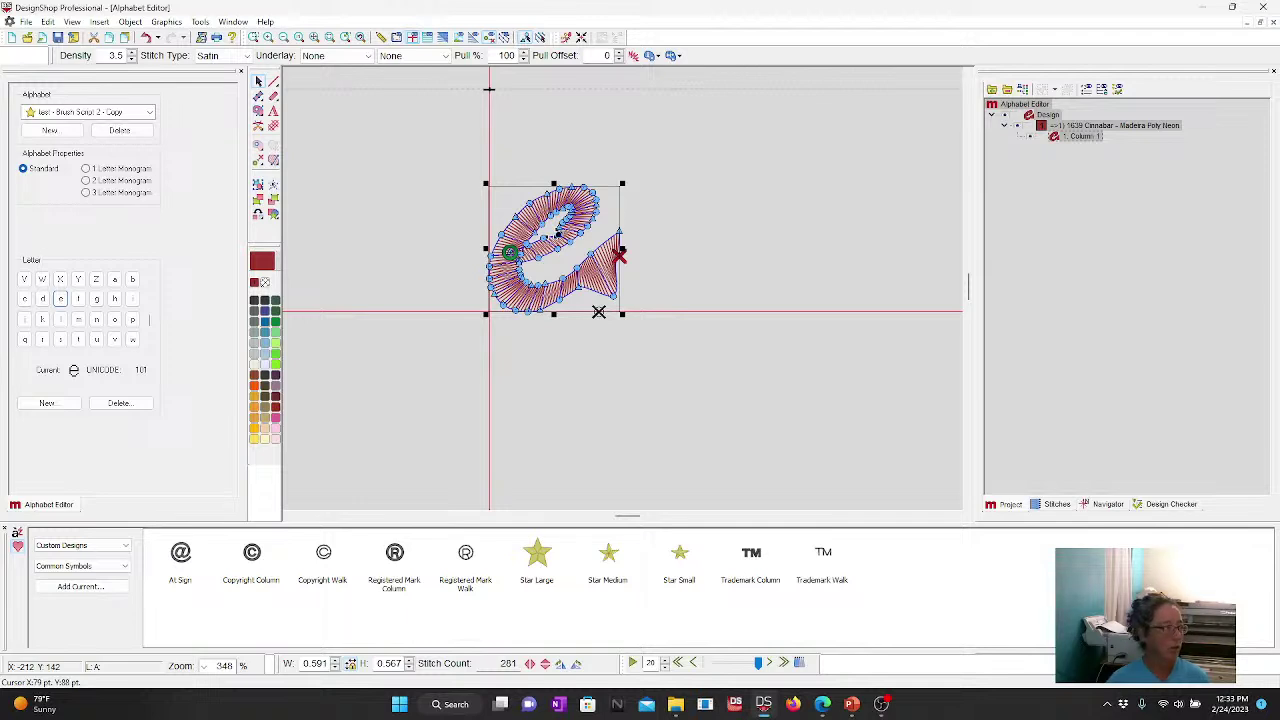
Step: Deselect the letter e and close the Alphabet Editor without saving the edited letter
key("alt+Tab")
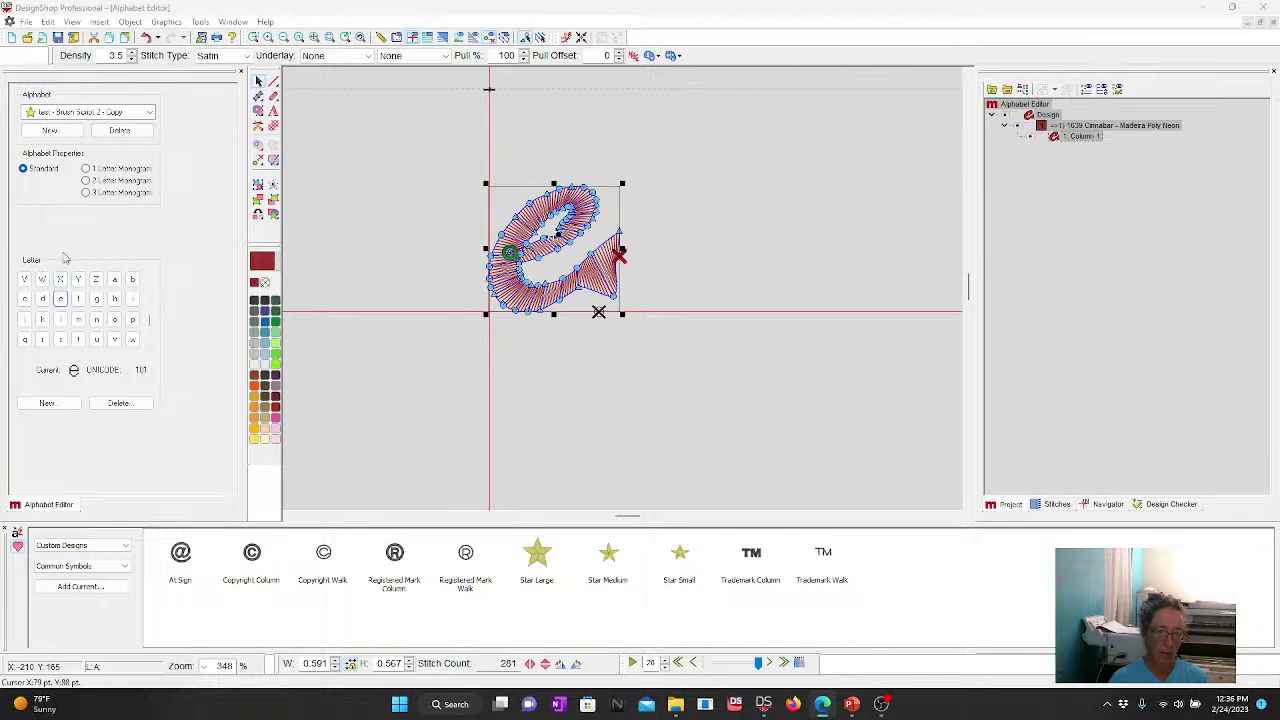
left_click(823, 200)
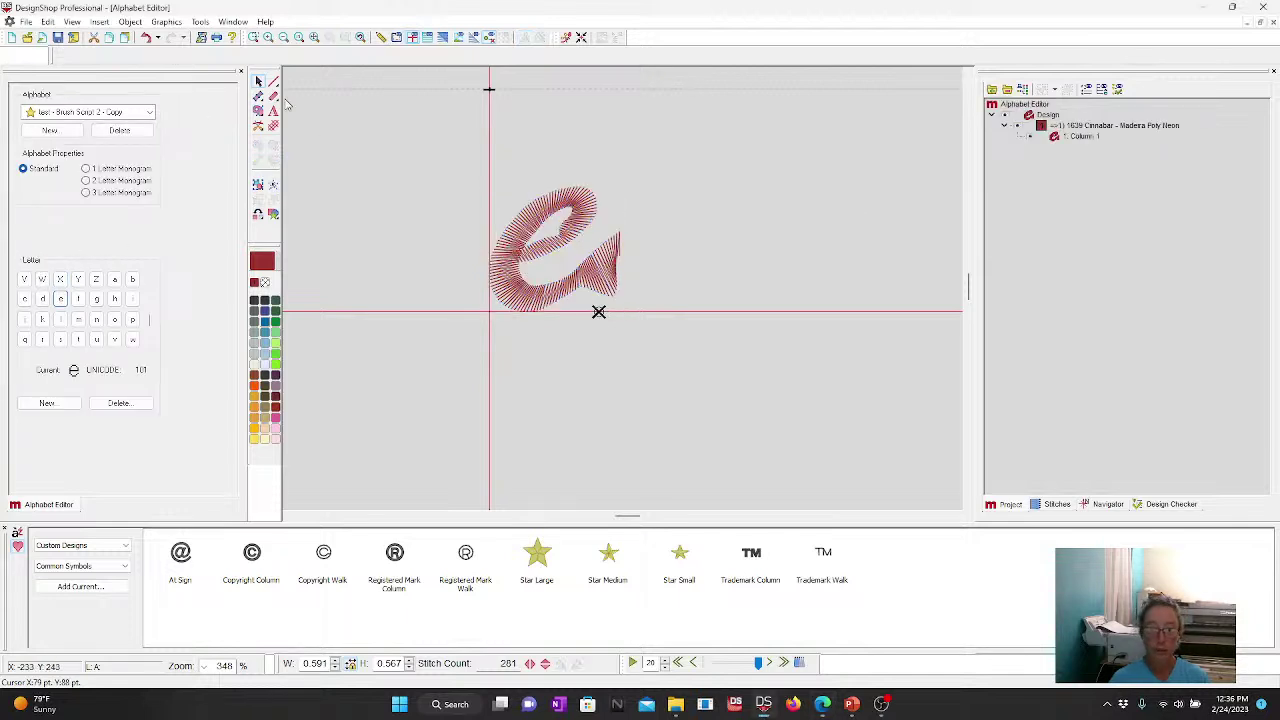
left_click(240, 71)
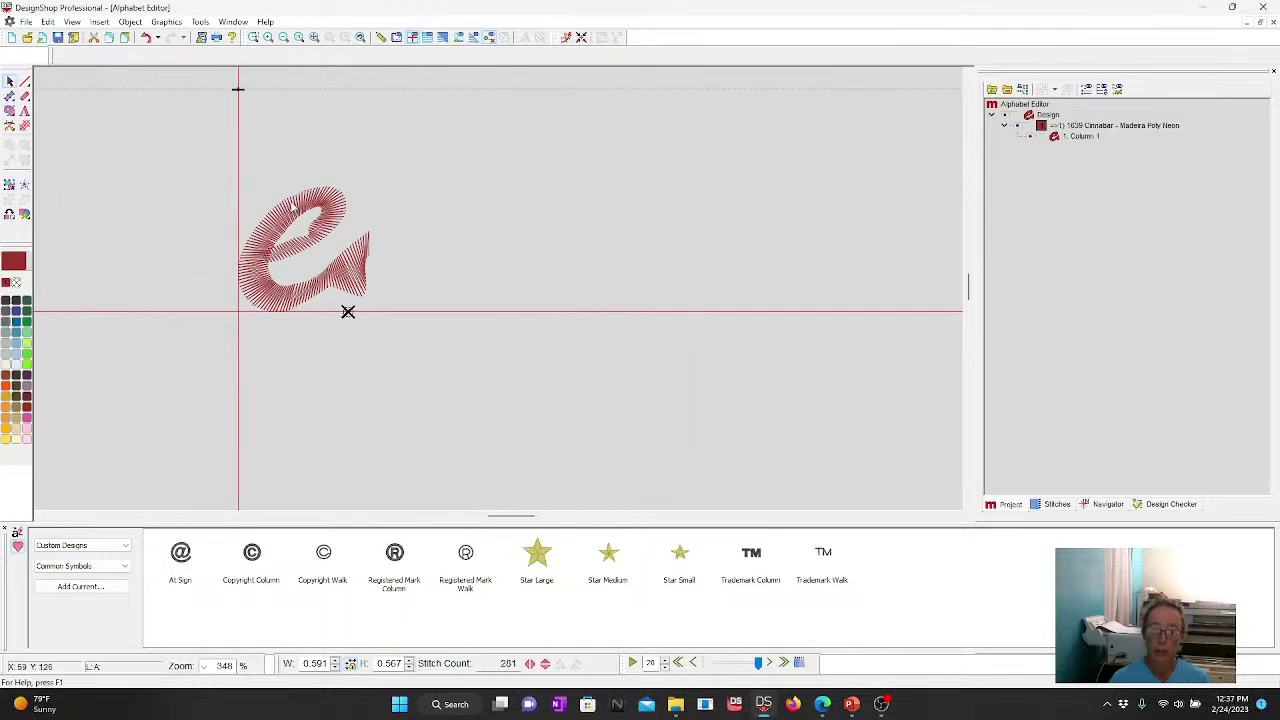
left_click(1271, 23)
left_click(675, 381)
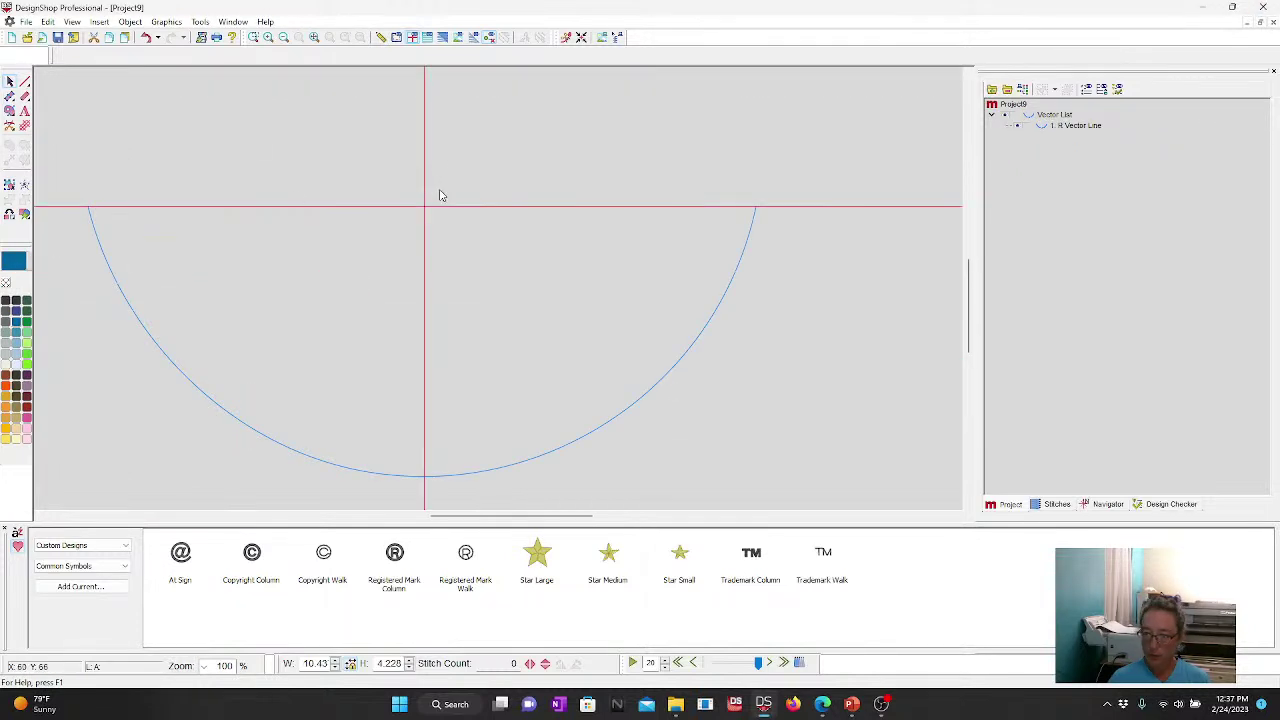
Step: View Project8 and Project6 among the open projects, and close Project2 without saving its changes
left_click(233, 21)
left_click(289, 220)
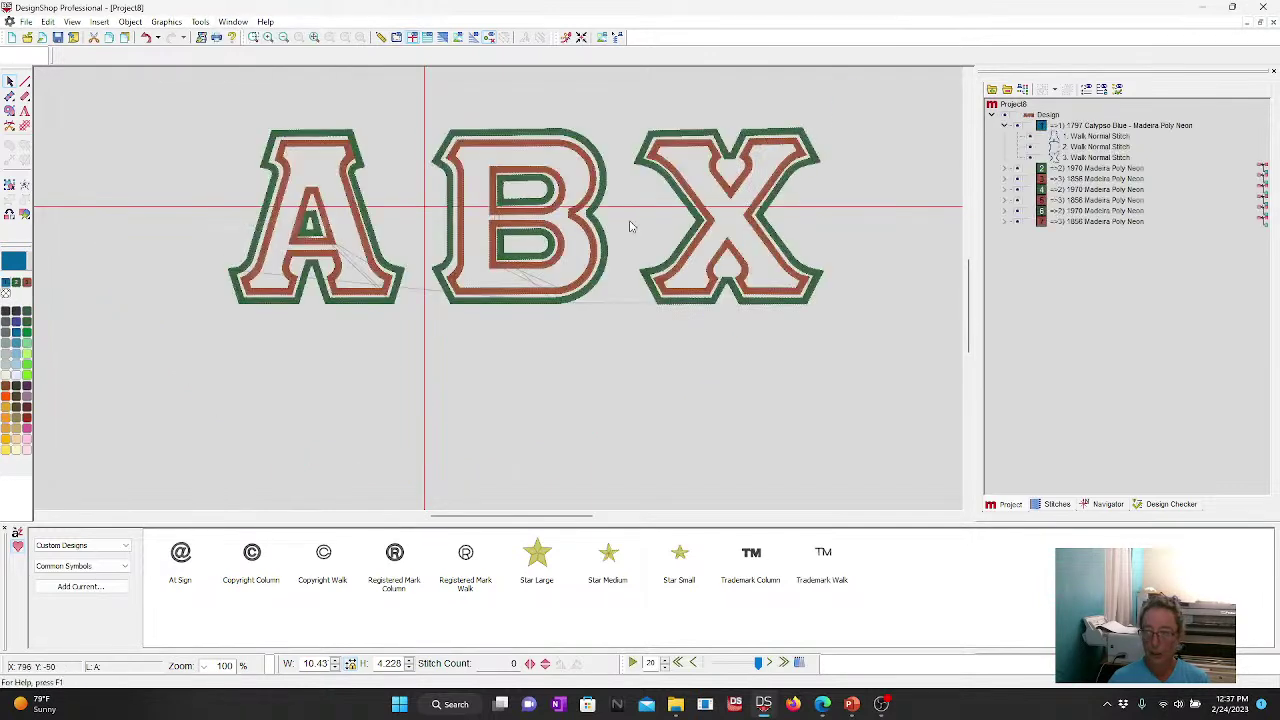
left_click(233, 21)
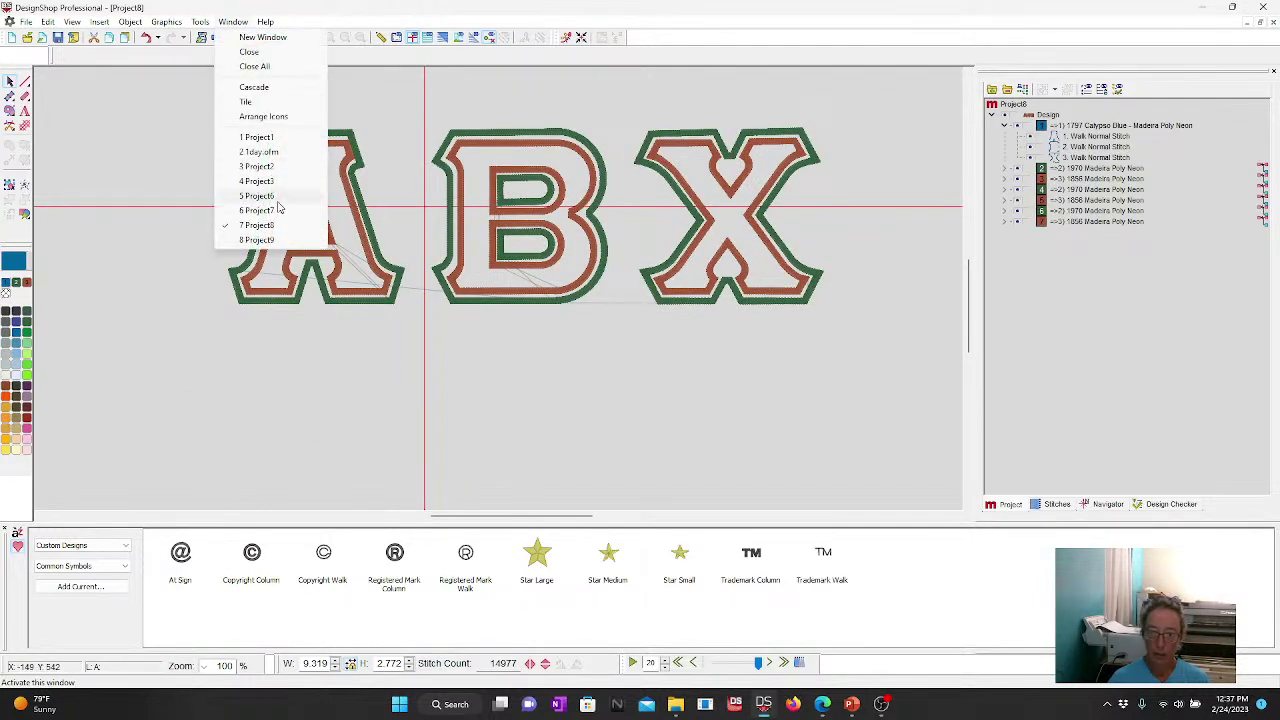
left_click(276, 198)
left_click(233, 21)
left_click(292, 167)
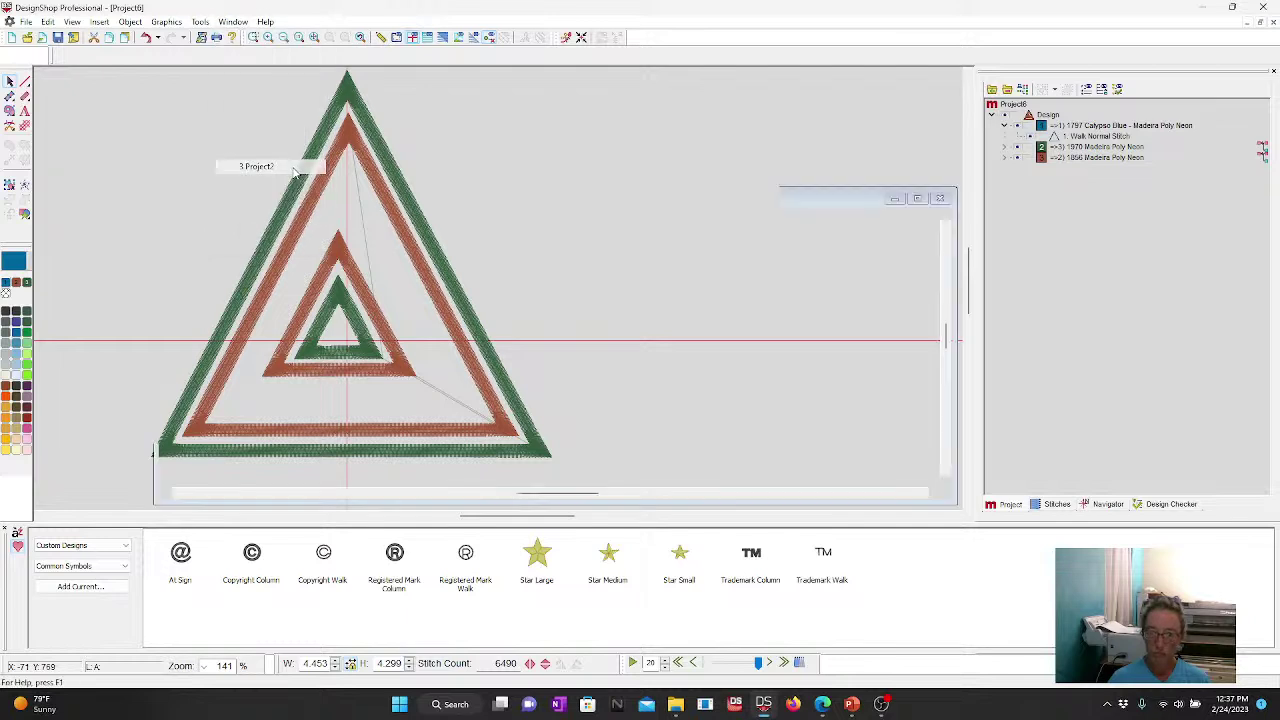
left_click(1273, 21)
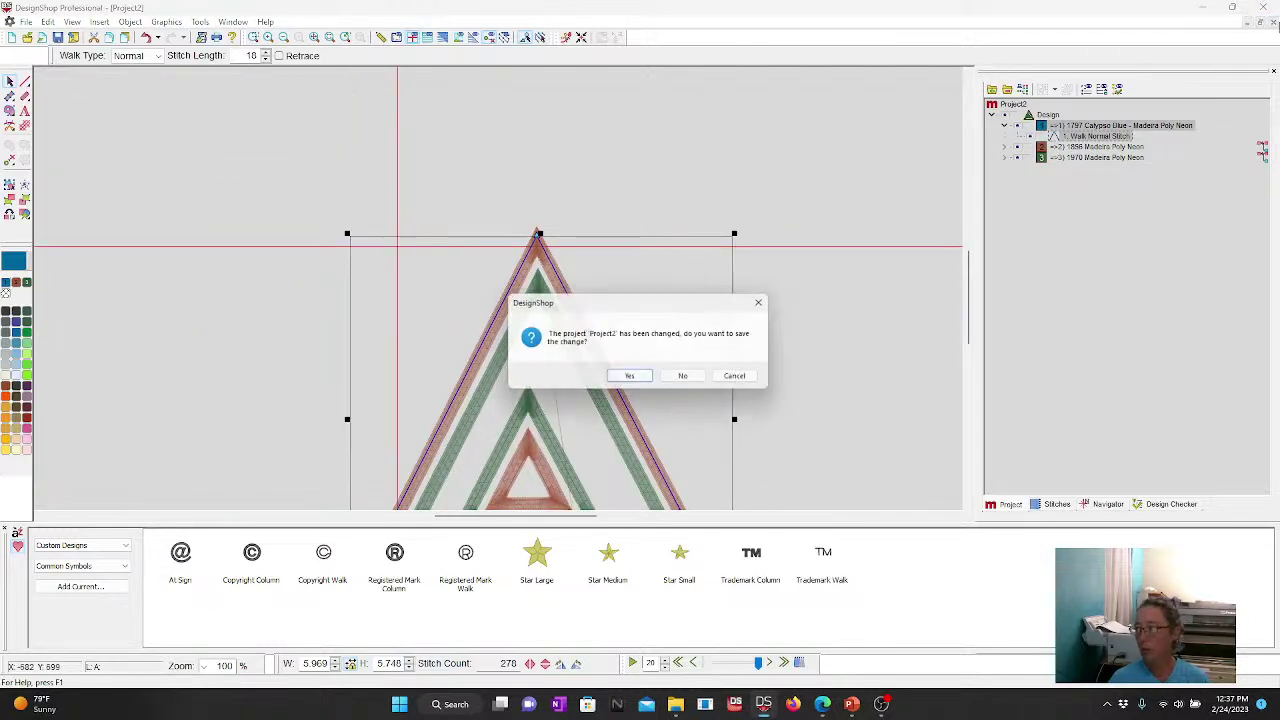
left_click(682, 375)
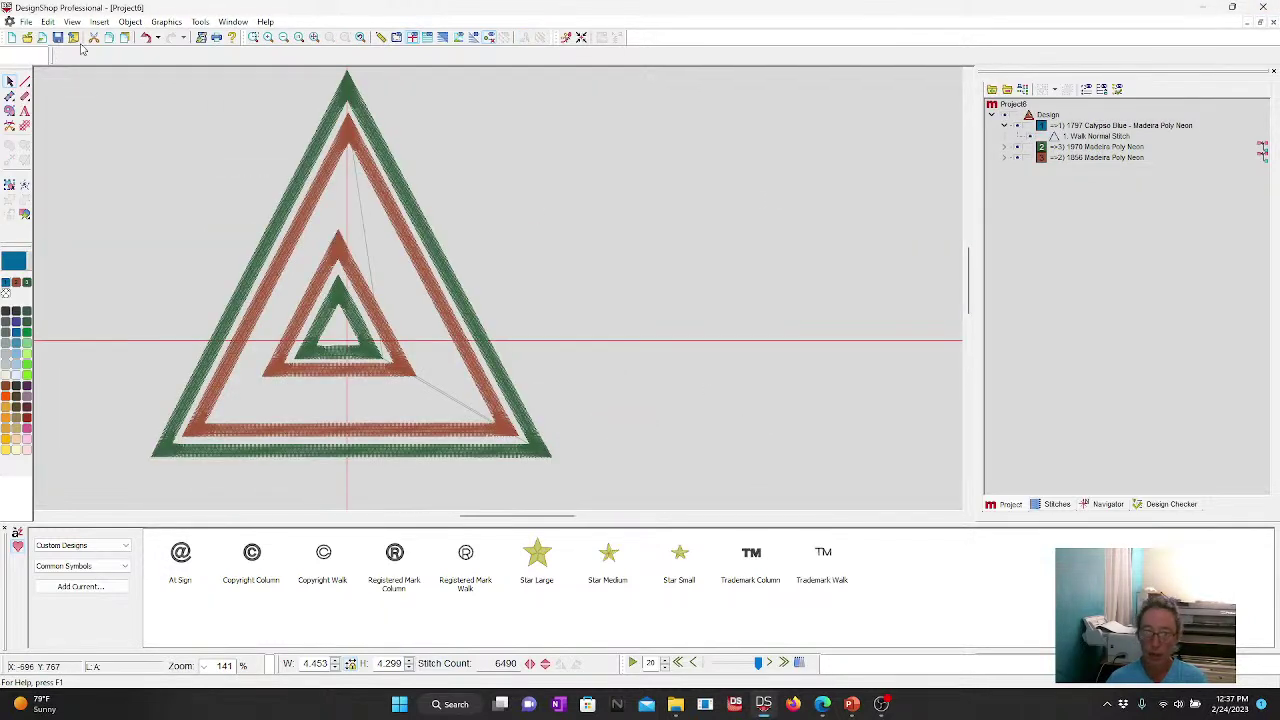
Step: Create a new project, add the letter S in Basic Block, and enlarge it to a height of about 2.63
left_click(11, 37)
left_click(25, 110)
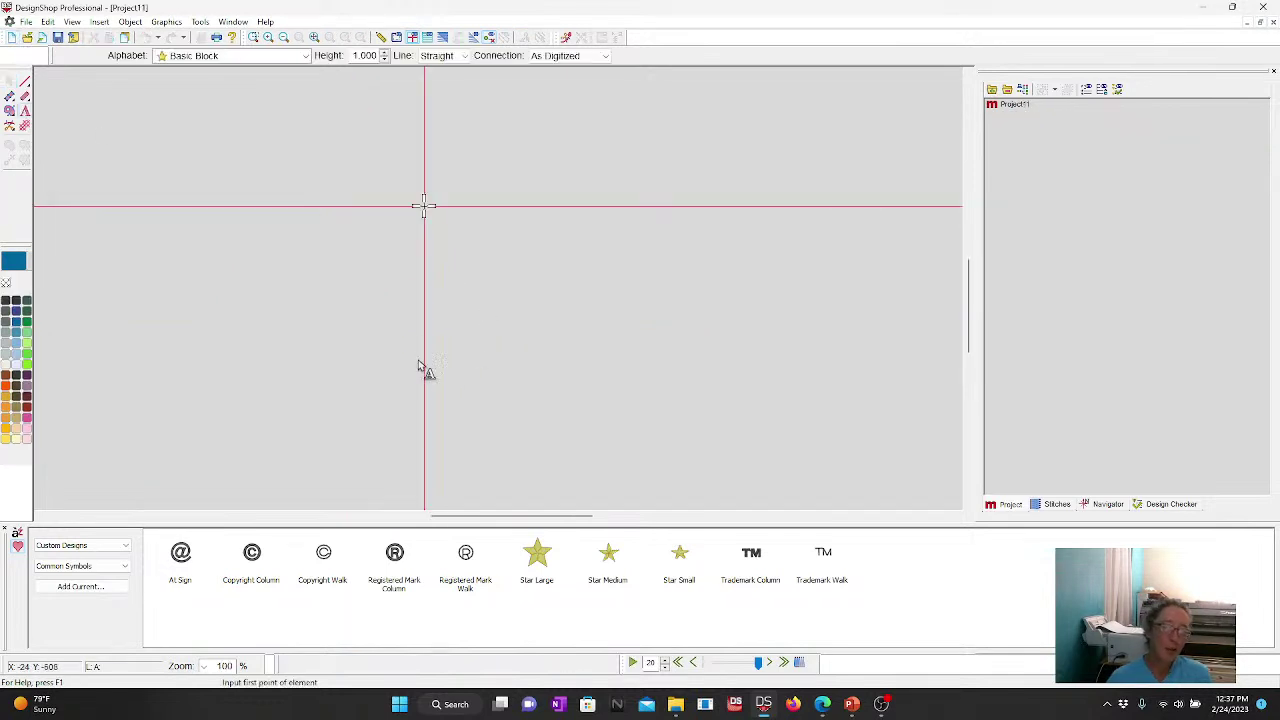
left_click(423, 322)
type("S")
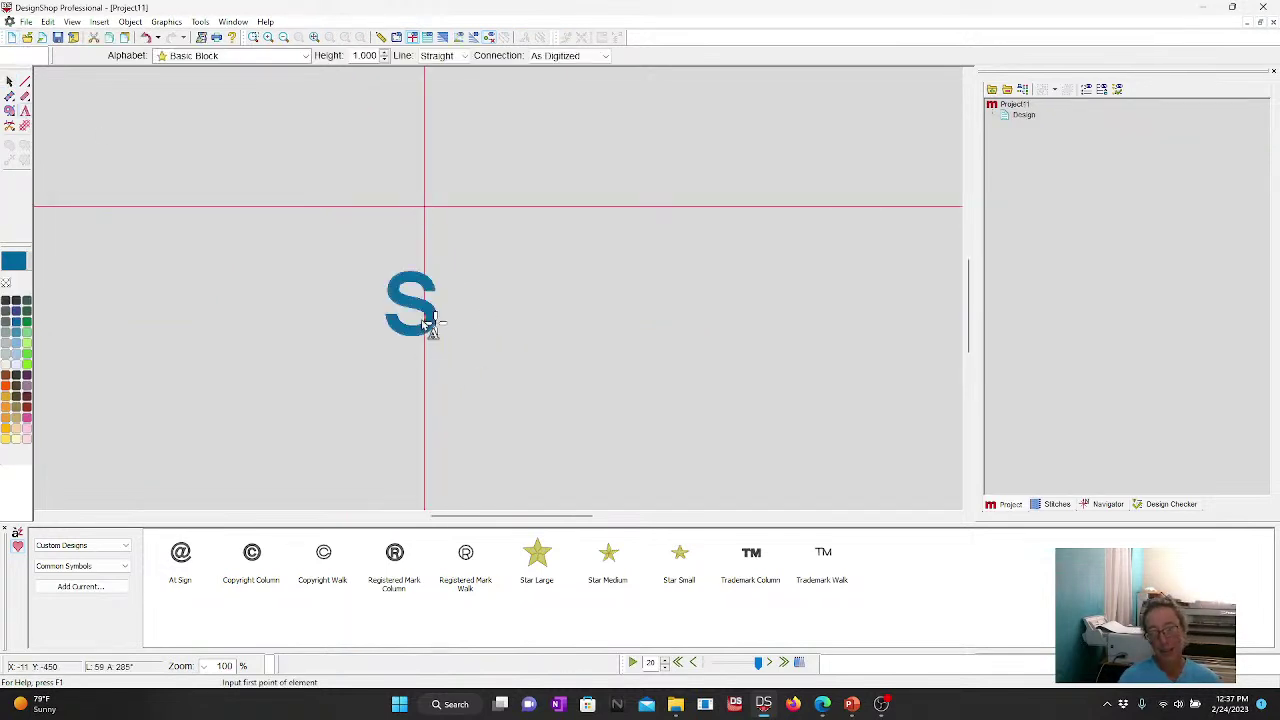
key("Return")
left_click_drag(439, 268, 611, 137)
left_click(313, 37)
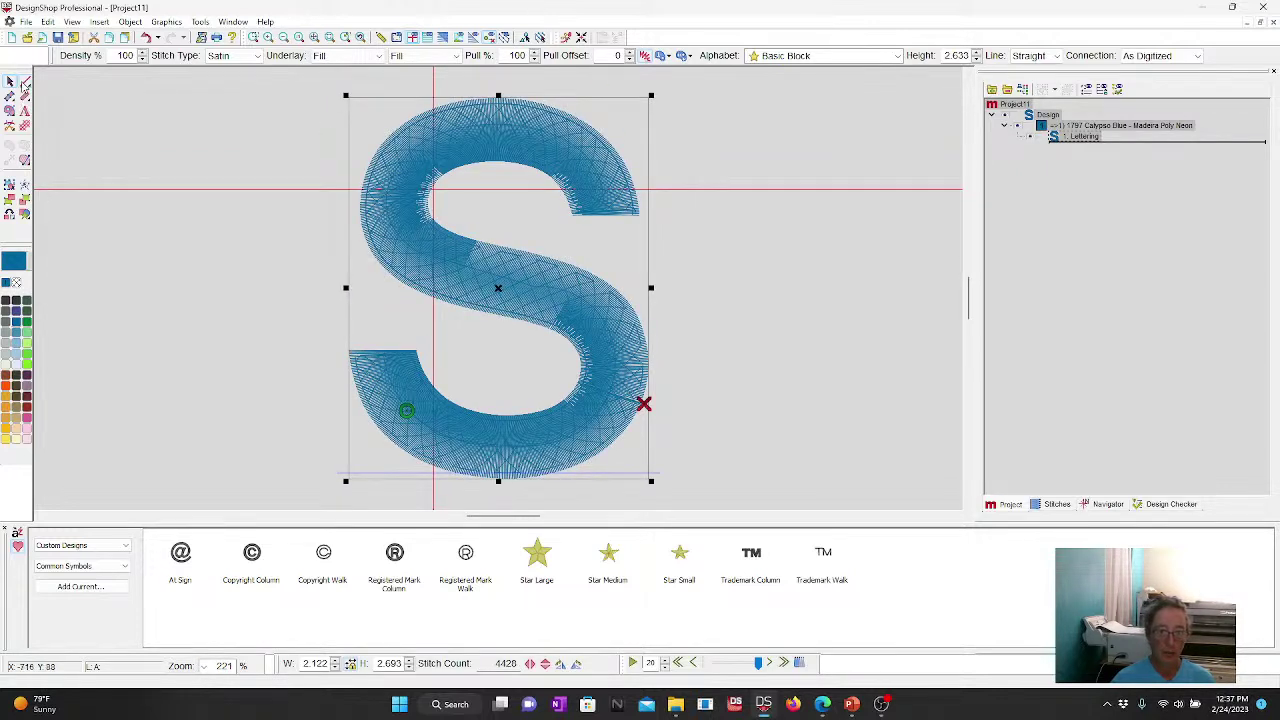
Step: Draw a two-point horizontal vector line across the upper middle of the S, extending beyond both its sides
left_click(24, 86)
left_click(243, 257)
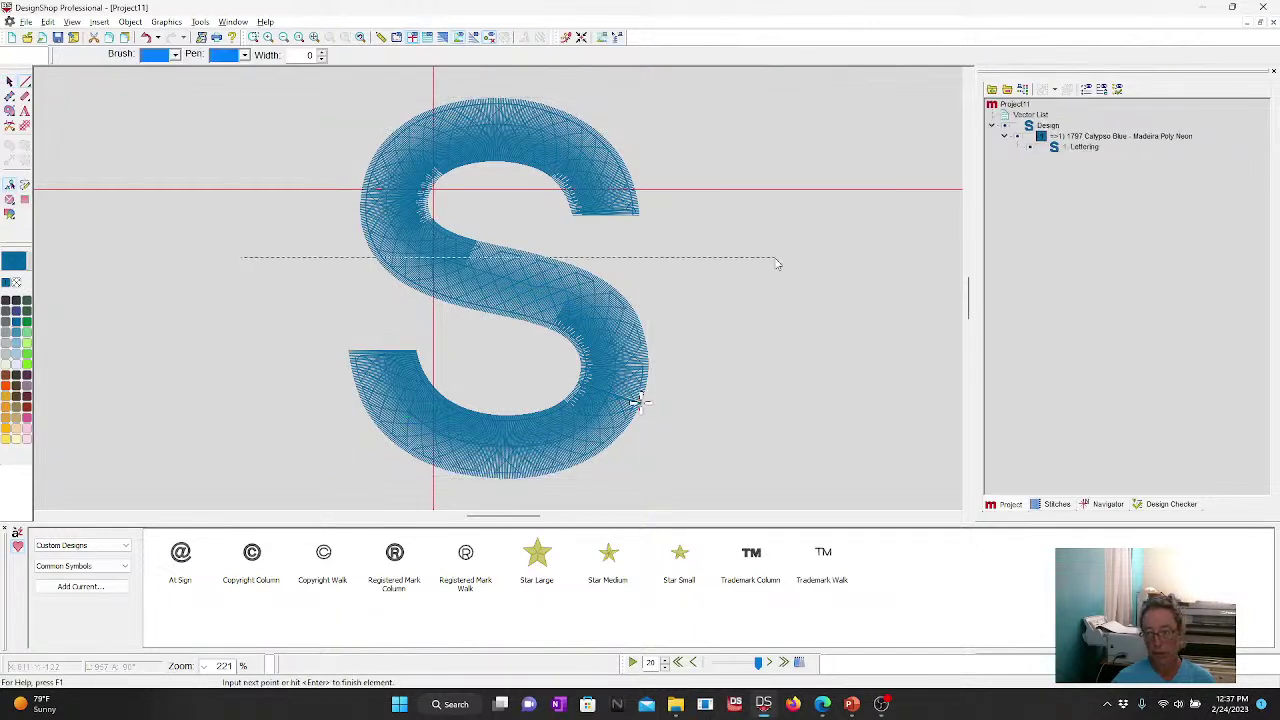
left_click(786, 262)
key("Return")
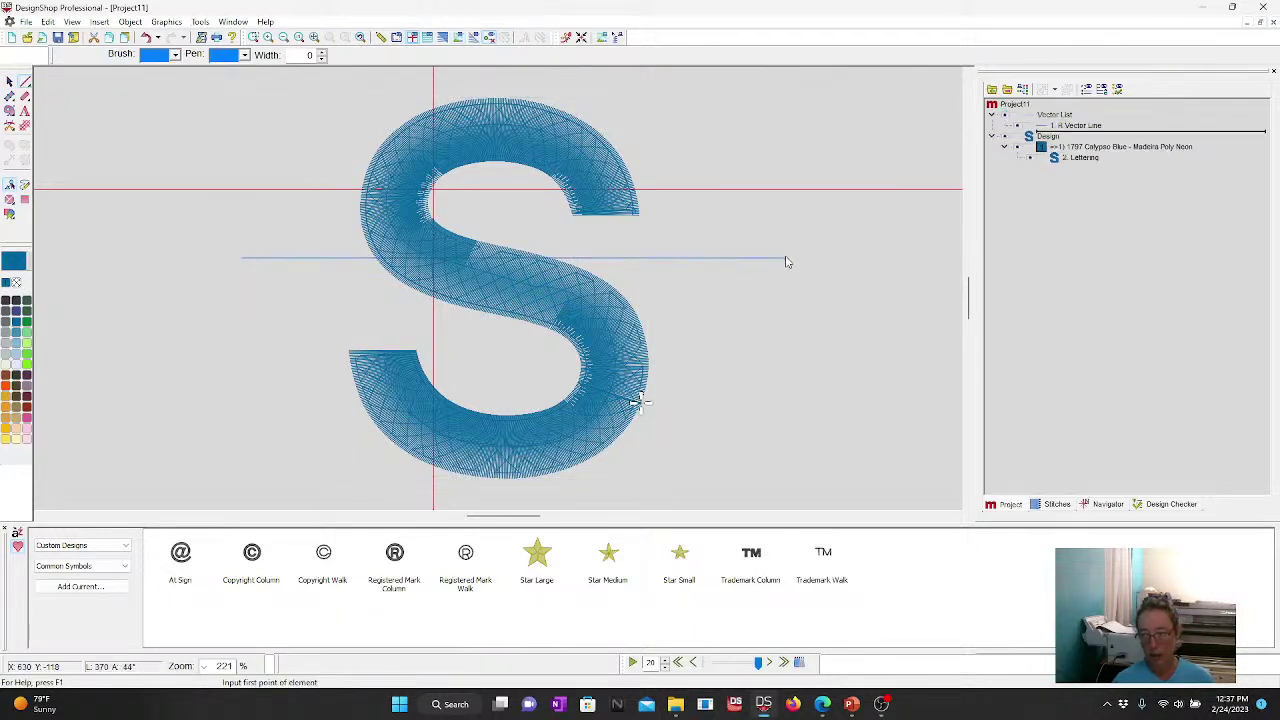
Step: Change the S lettering's type to Flat Fill in its object properties
left_click(572, 148)
right_click(572, 146)
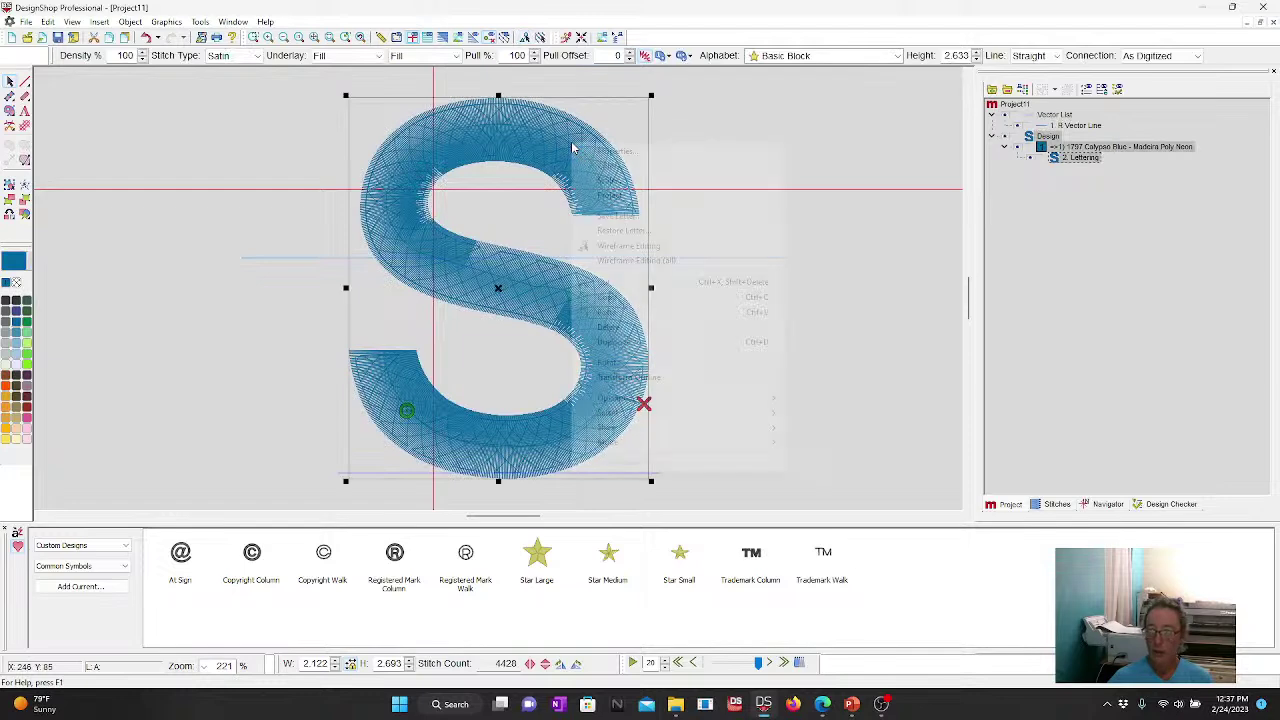
left_click(630, 151)
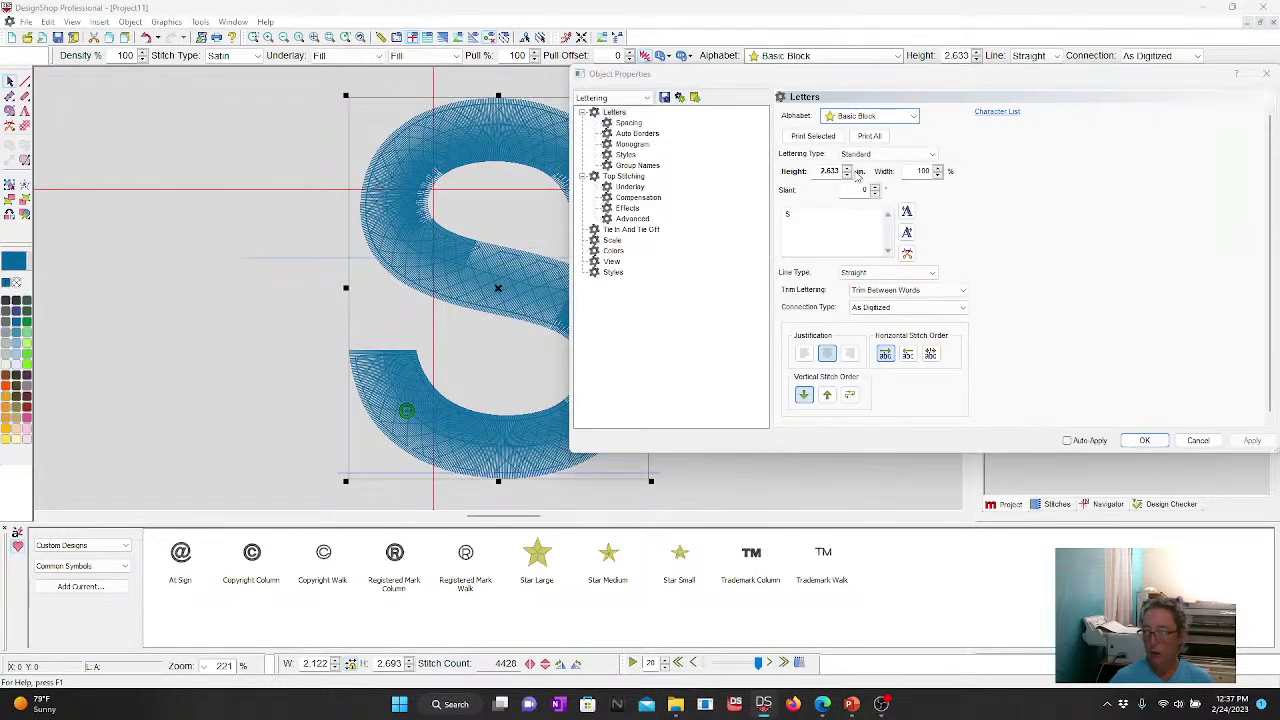
left_click(858, 156)
left_click(855, 176)
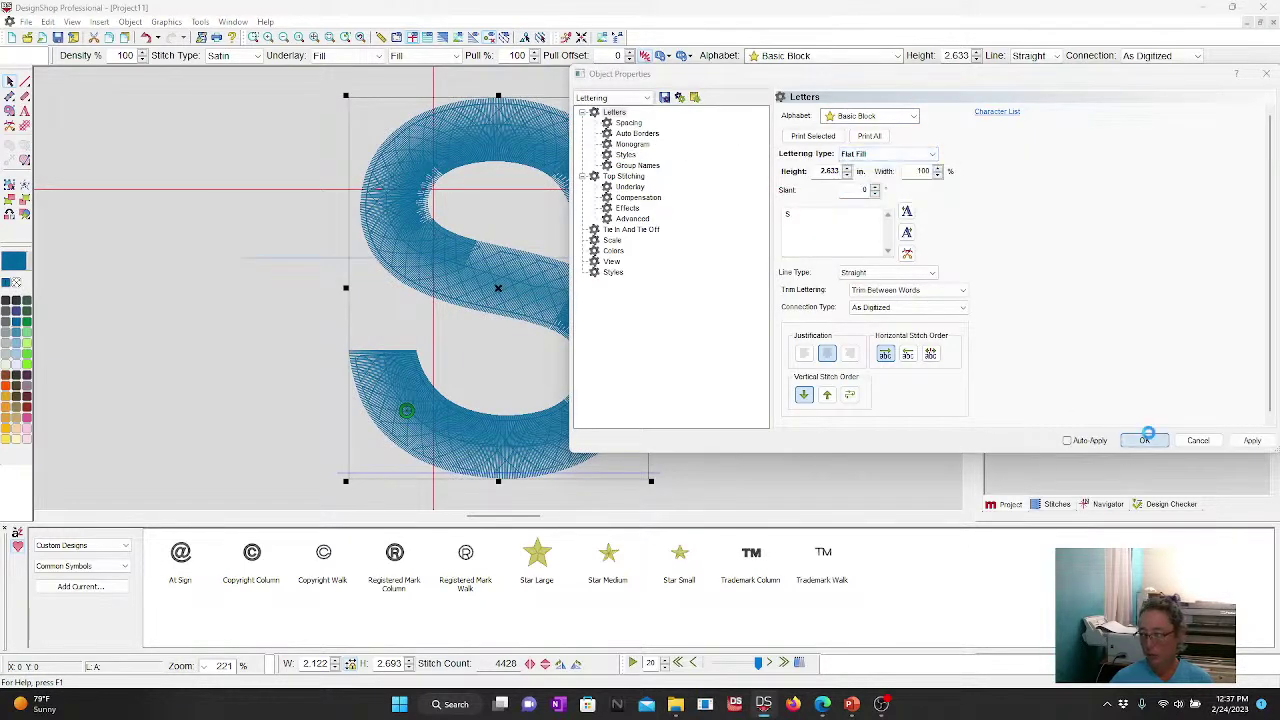
left_click(1144, 440)
Step: Convert the S lettering object to wireframe and select the resulting fill
right_click(450, 118)
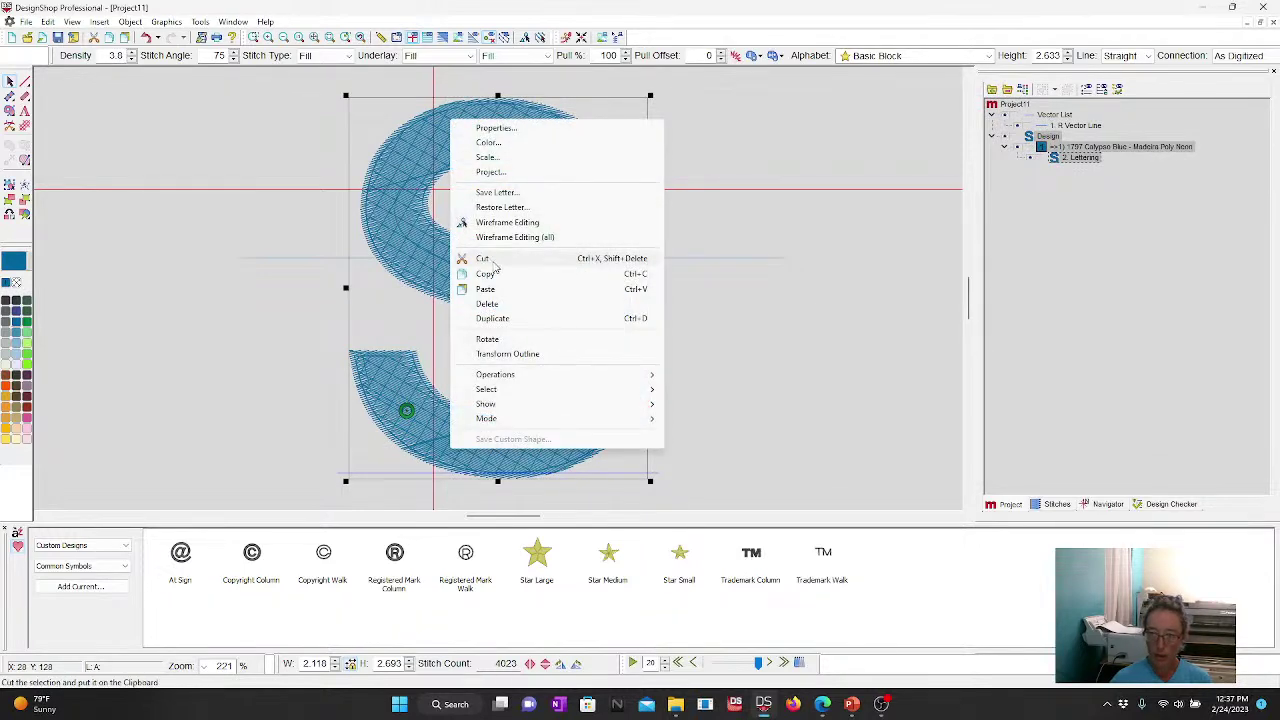
mouse_move(557, 374)
left_click(743, 376)
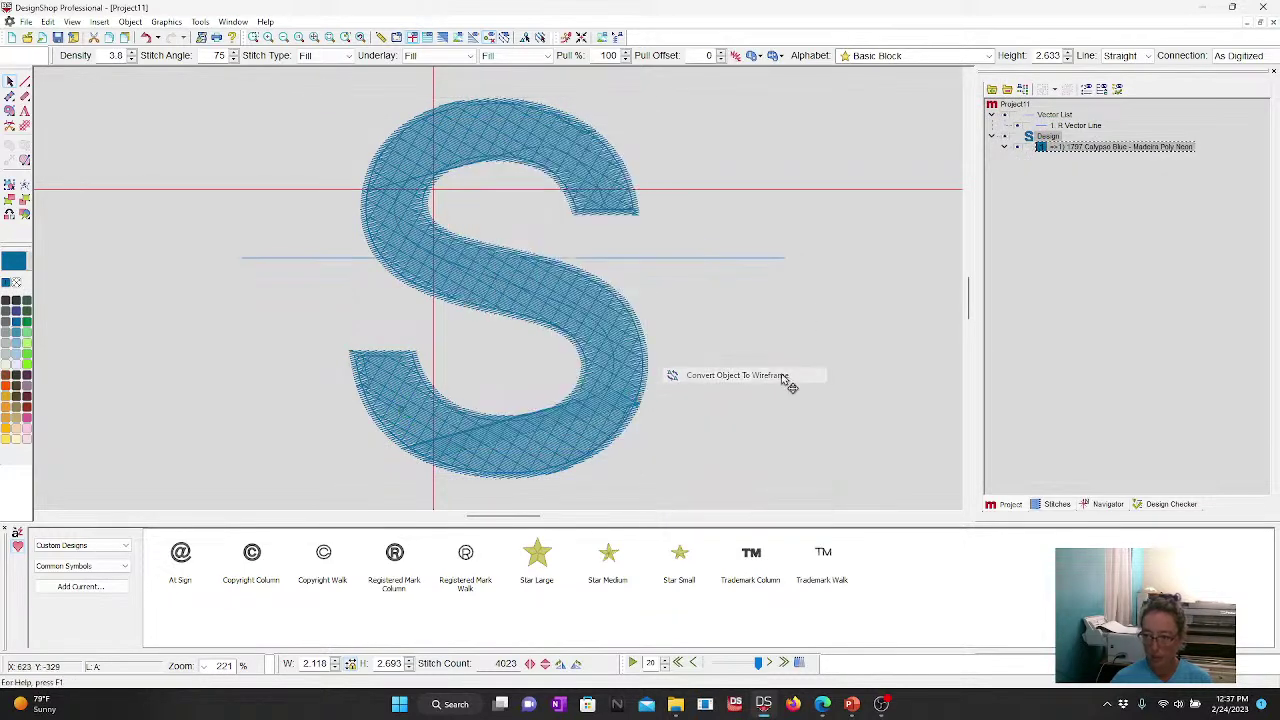
left_click(408, 143)
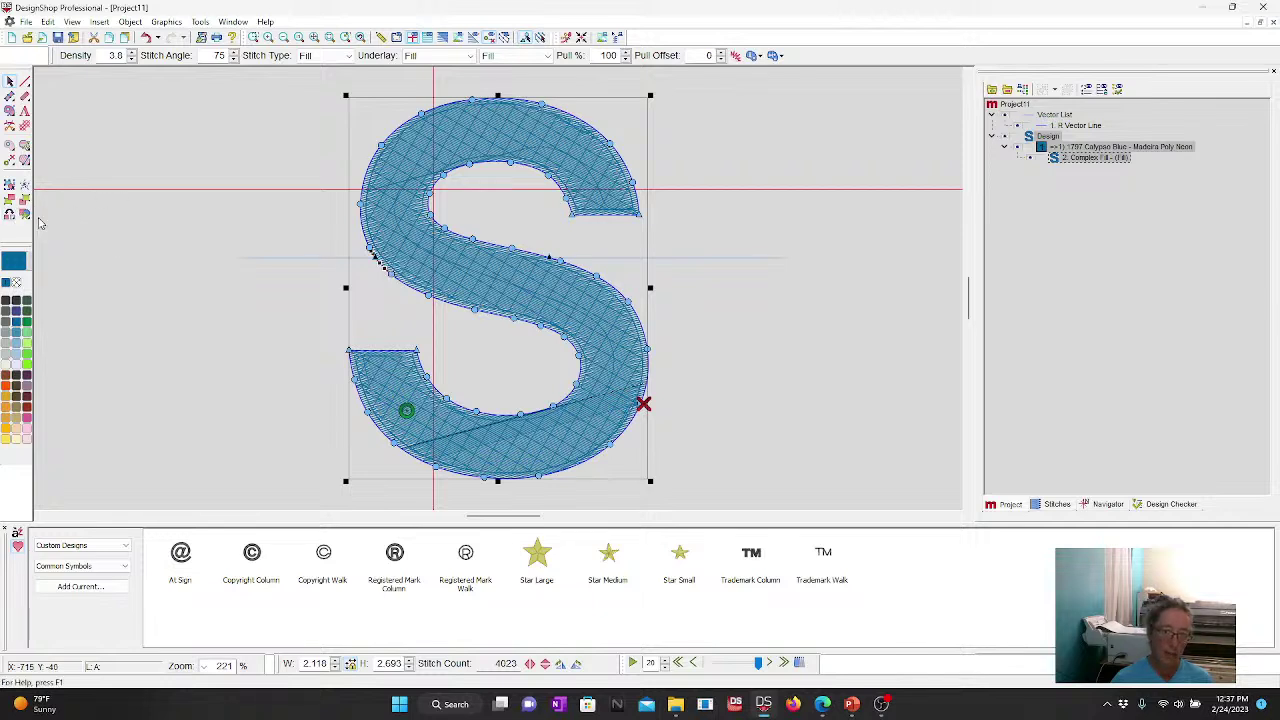
Step: Split the S along the horizontal vector line and recolor its upper piece to 1731 Purple Pearl
left_click(40, 216)
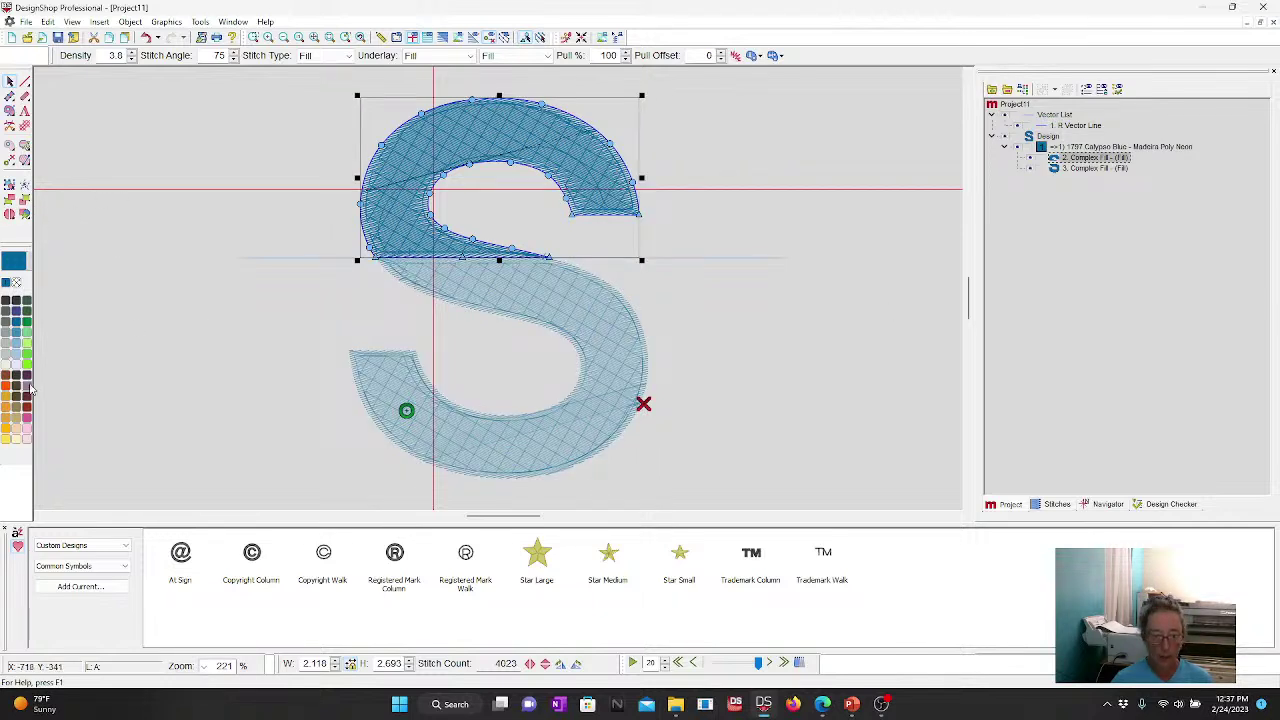
left_click(16, 290)
left_click(120, 343)
left_click(510, 314)
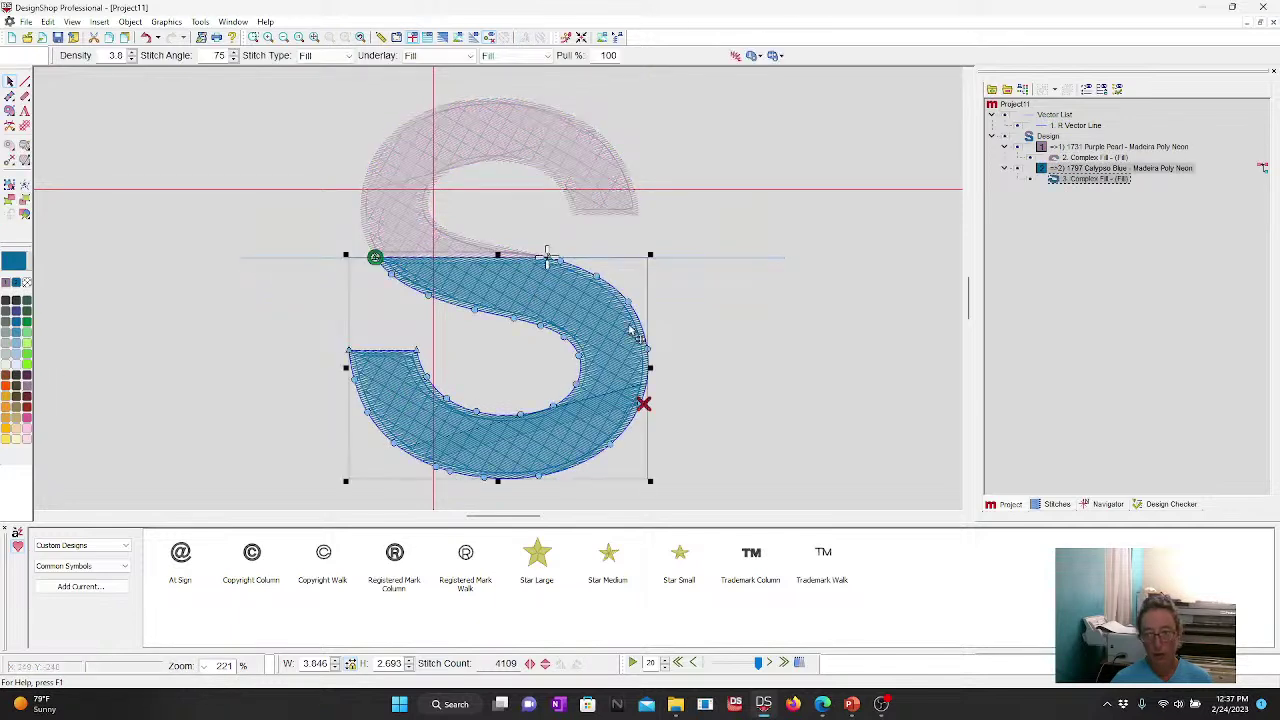
left_click(740, 347)
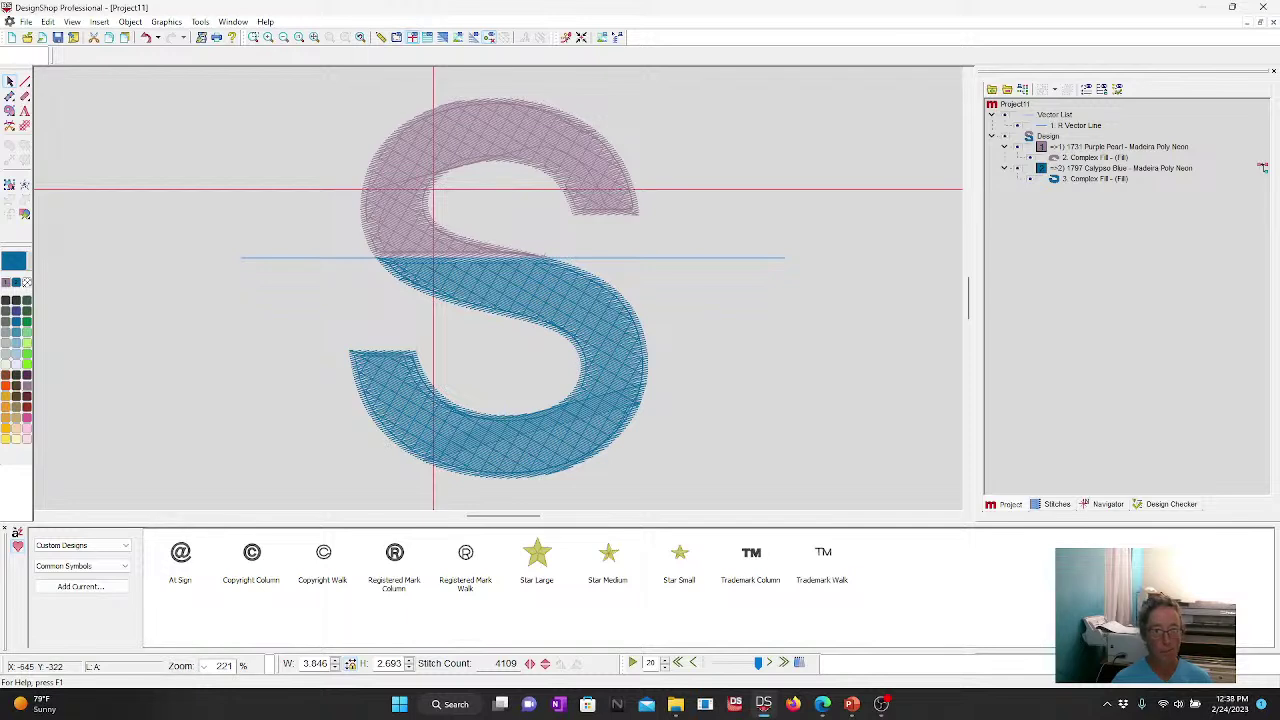
Step: Draw a closed, partly curved vector fill across the lower S, about 5.09 wide and 1.20 high, extending beyond both its sides
scroll(648, 279, "up", 1)
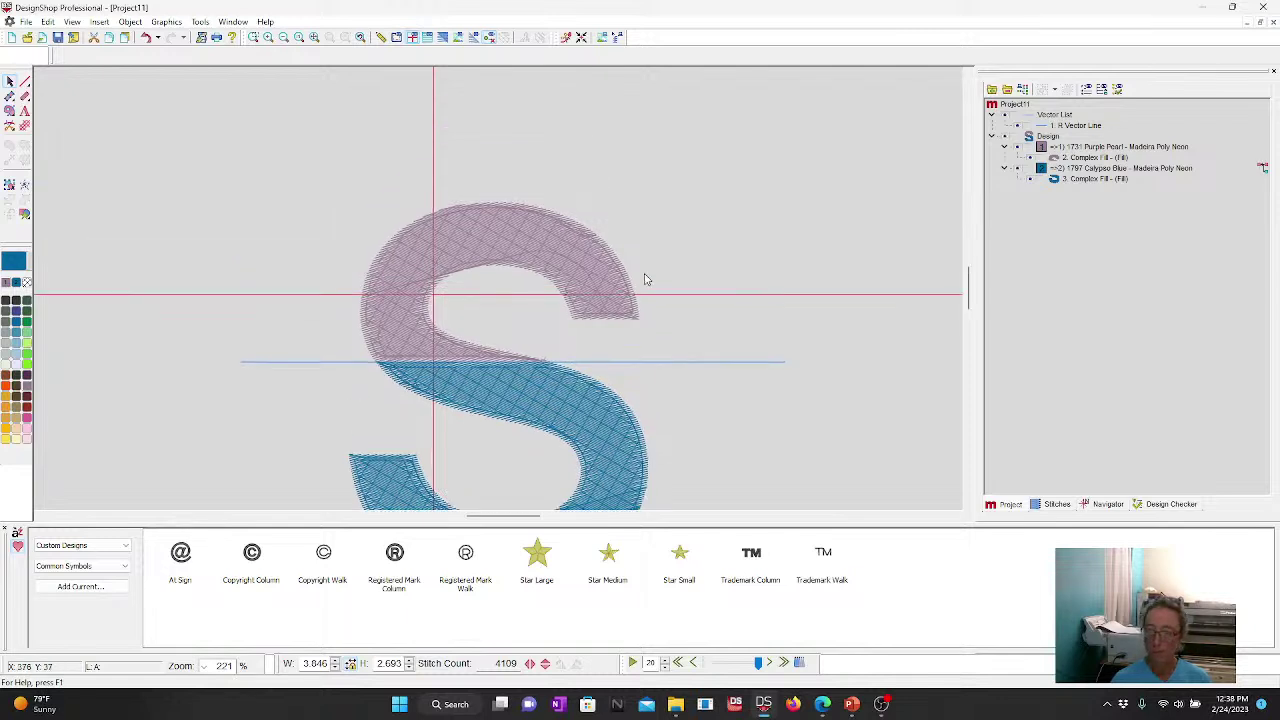
scroll(645, 279, "down", 1)
left_click(330, 38)
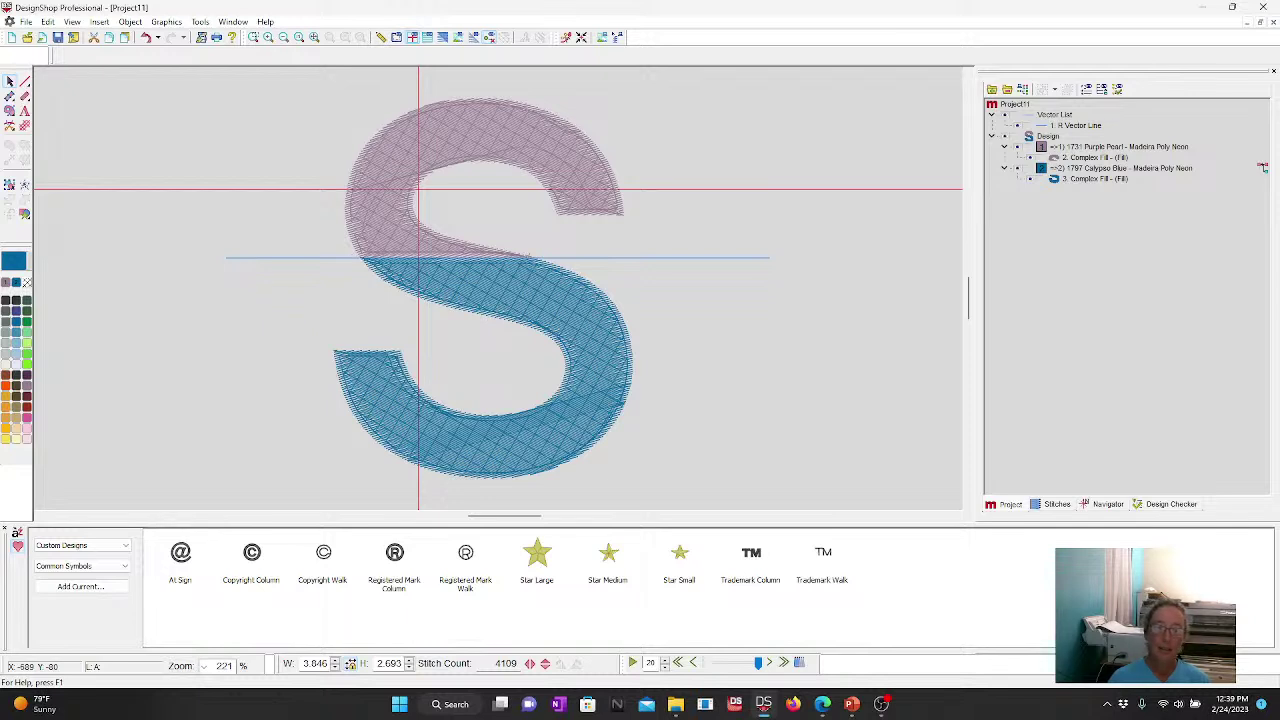
left_click(549, 340)
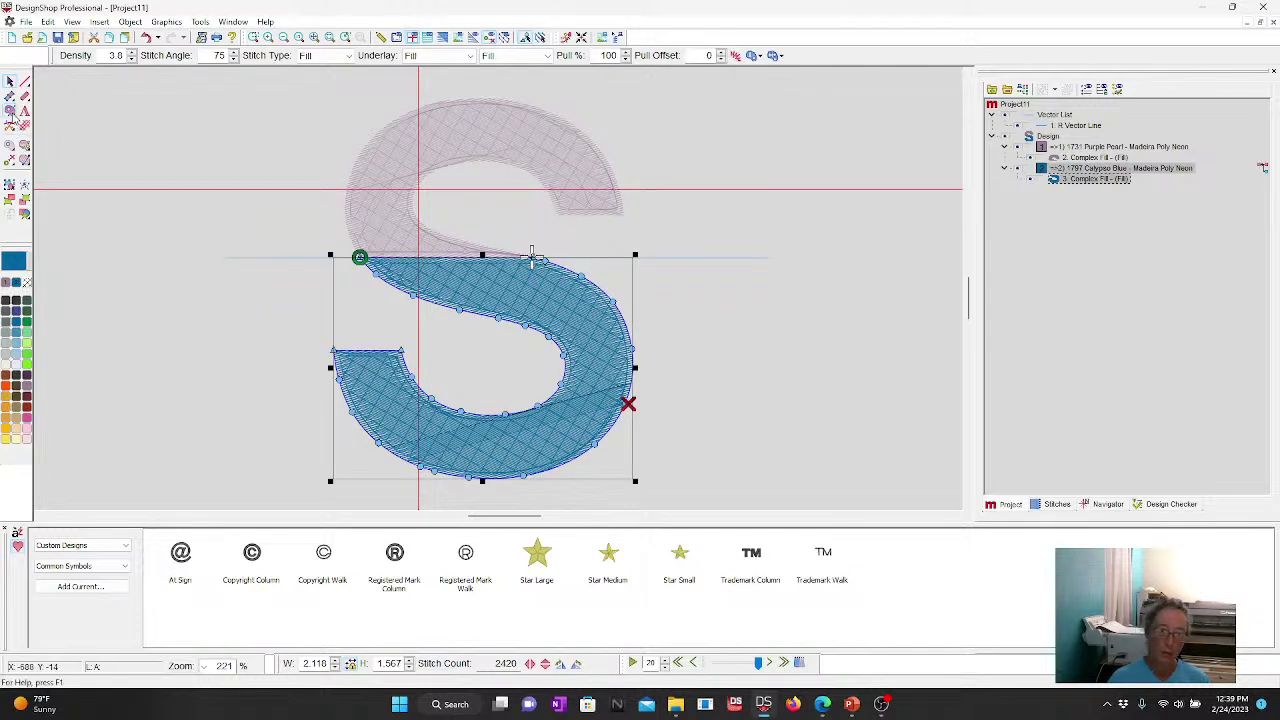
mouse_move(10, 111)
left_click(91, 112)
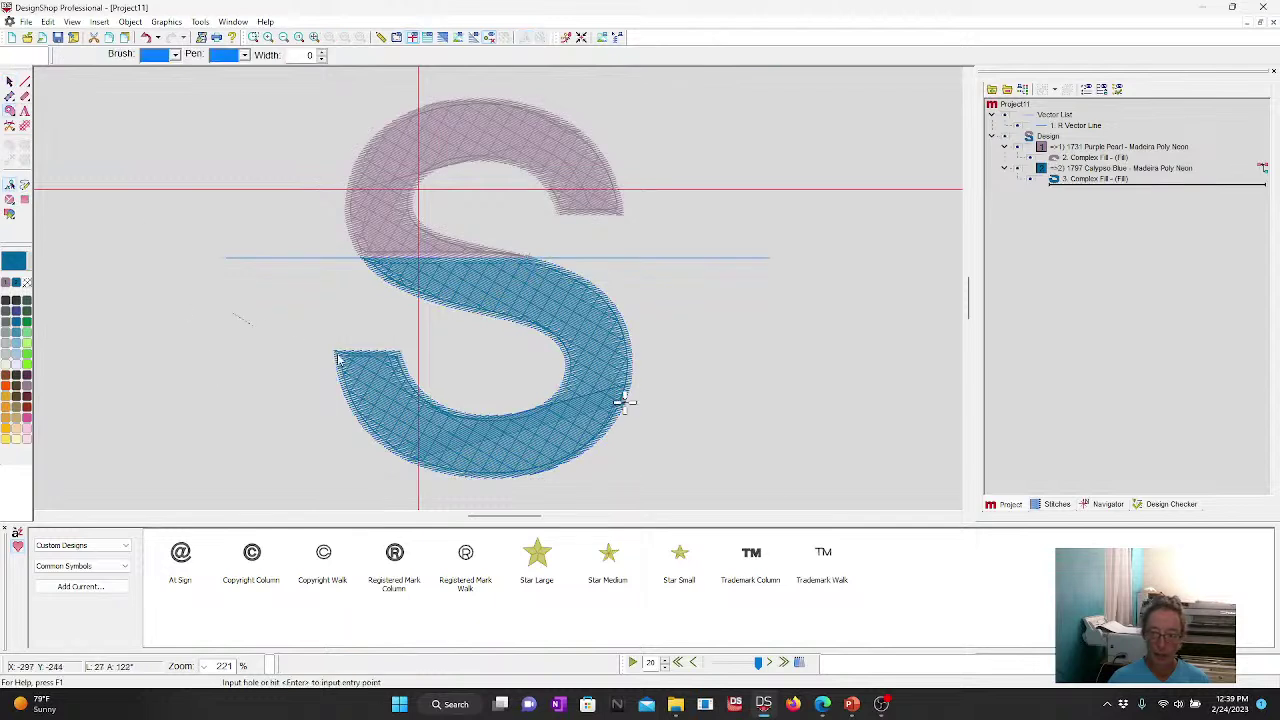
left_click(233, 313)
right_click(743, 331)
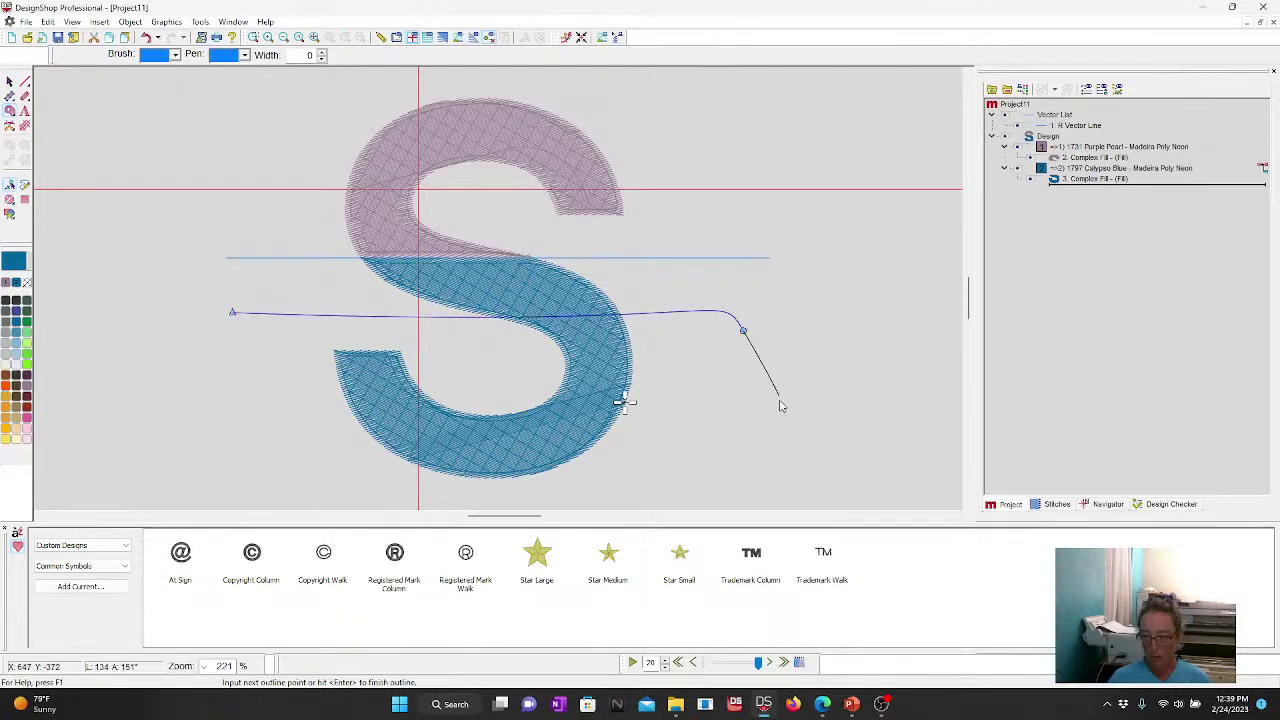
right_click(767, 421)
right_click(383, 418)
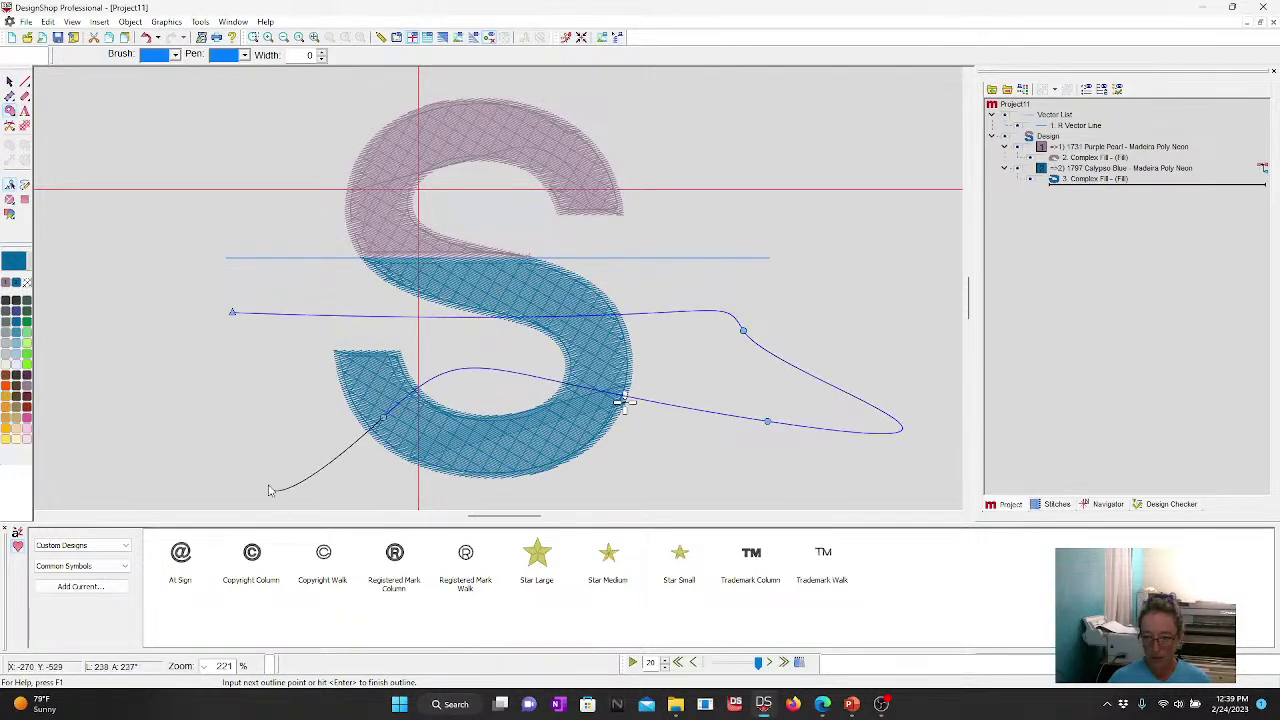
left_click(256, 476)
left_click(183, 369)
key("Return")
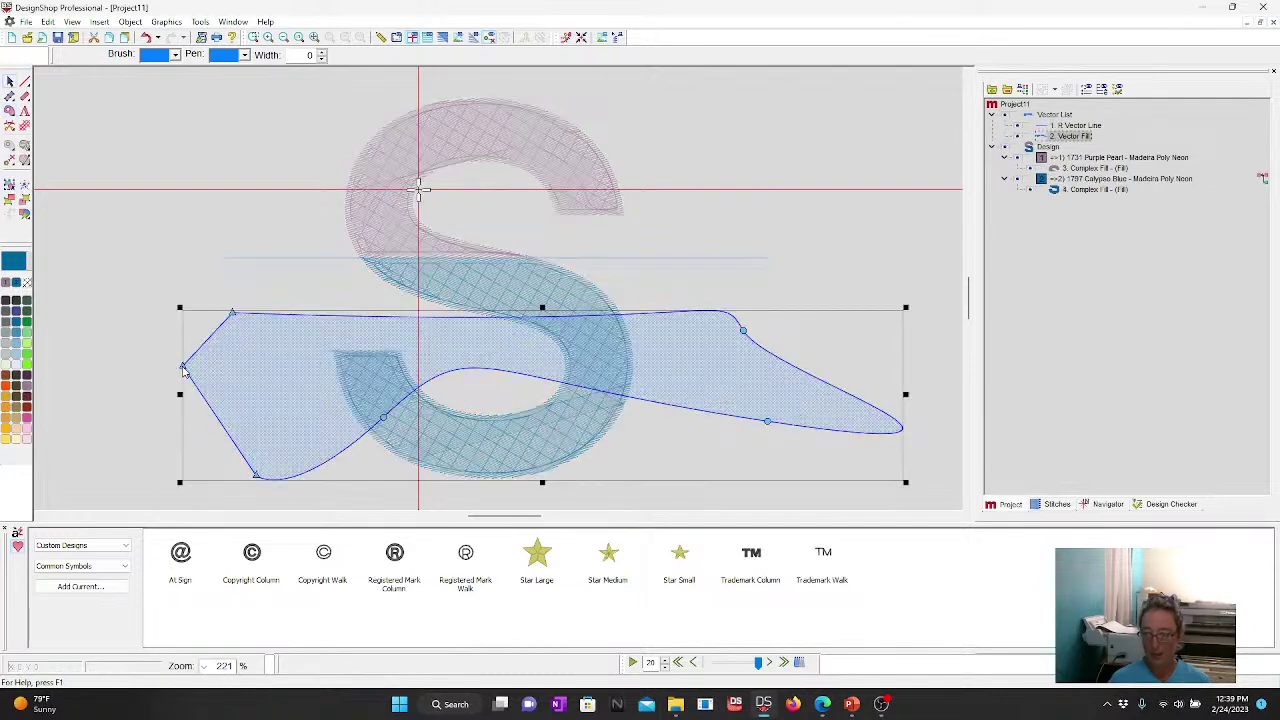
left_click(670, 364)
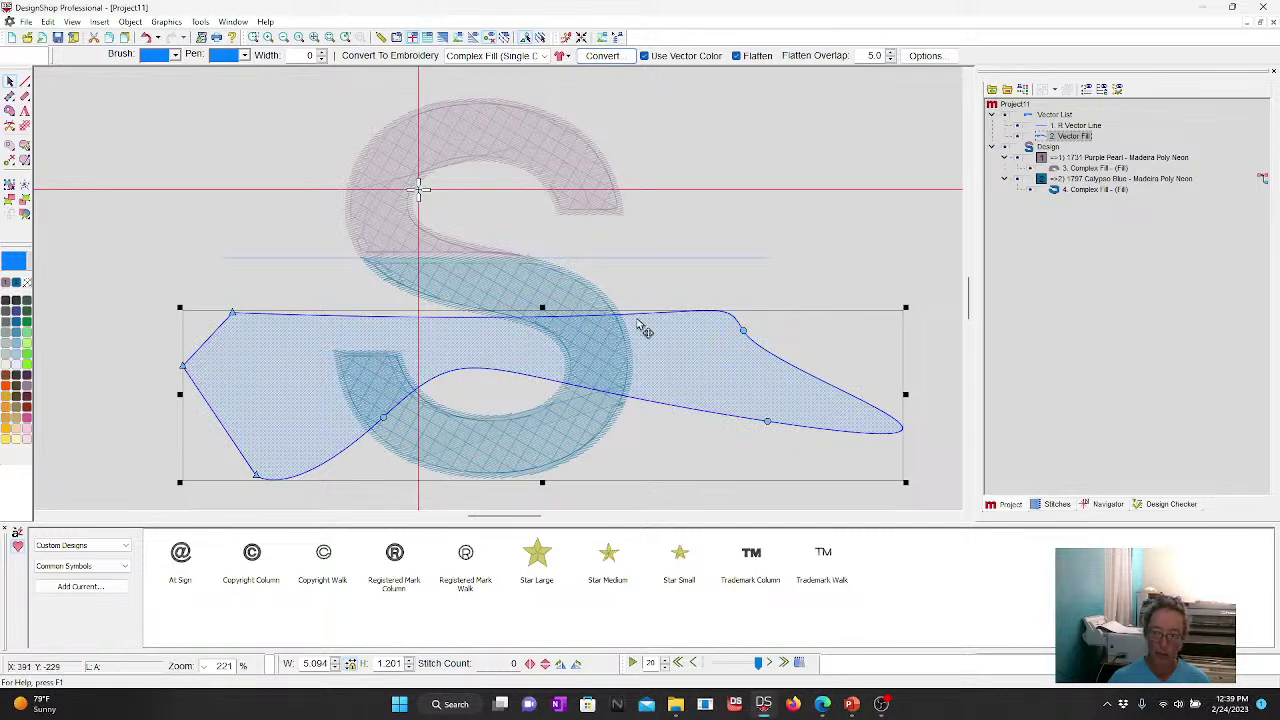
Step: Add three splice lines to the lower S piece where the vector shape's edges cross it, and break the object along them
left_click(534, 291)
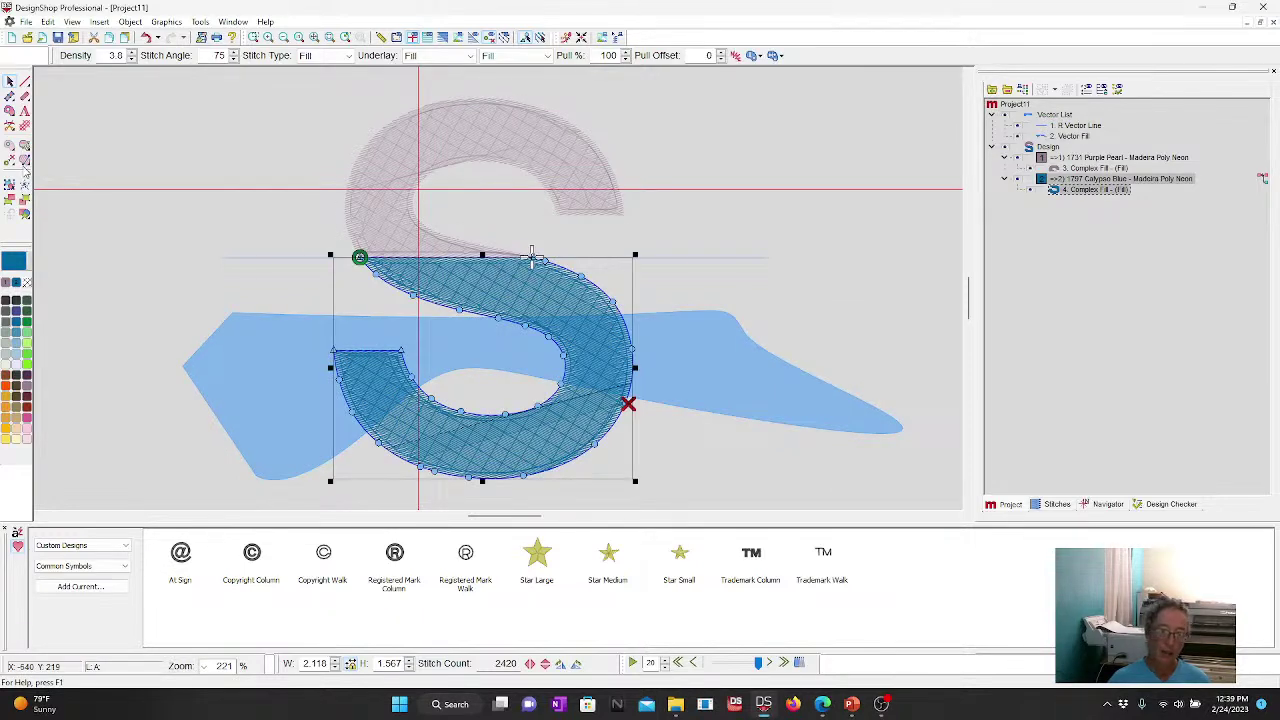
left_click(25, 146)
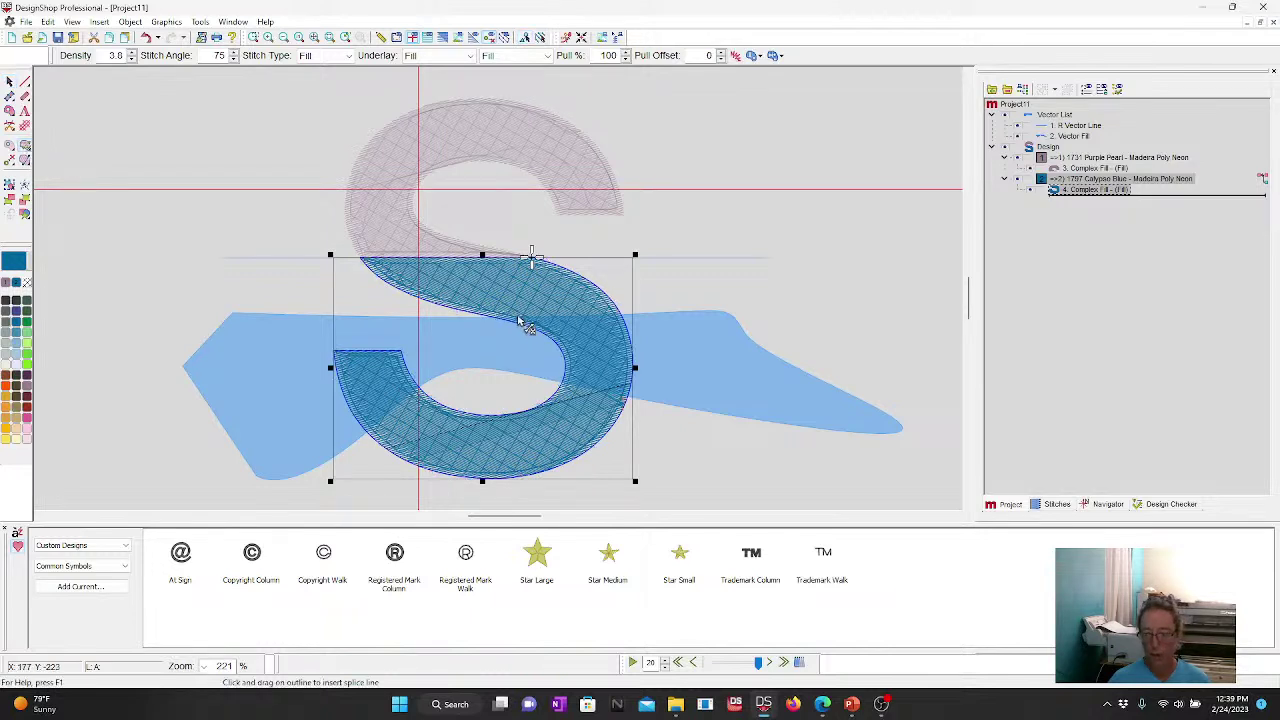
left_click_drag(497, 319, 622, 317)
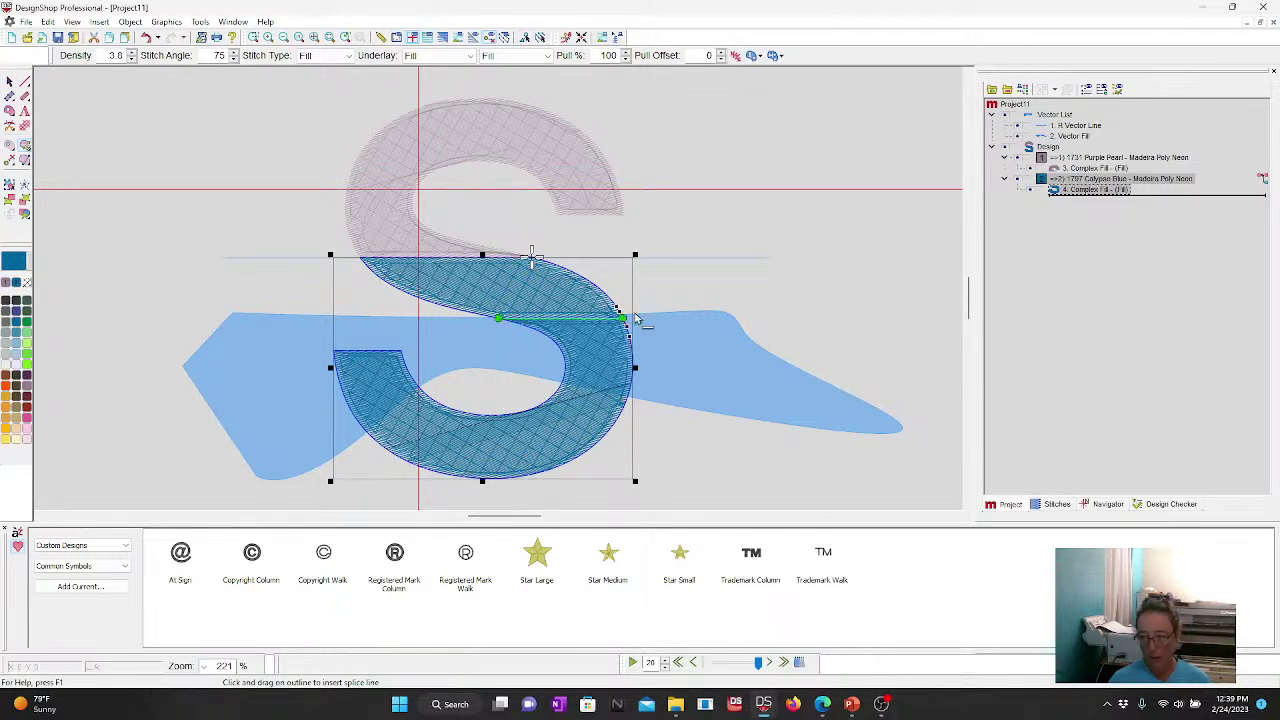
left_click_drag(558, 387, 671, 414)
left_click_drag(421, 389, 357, 449)
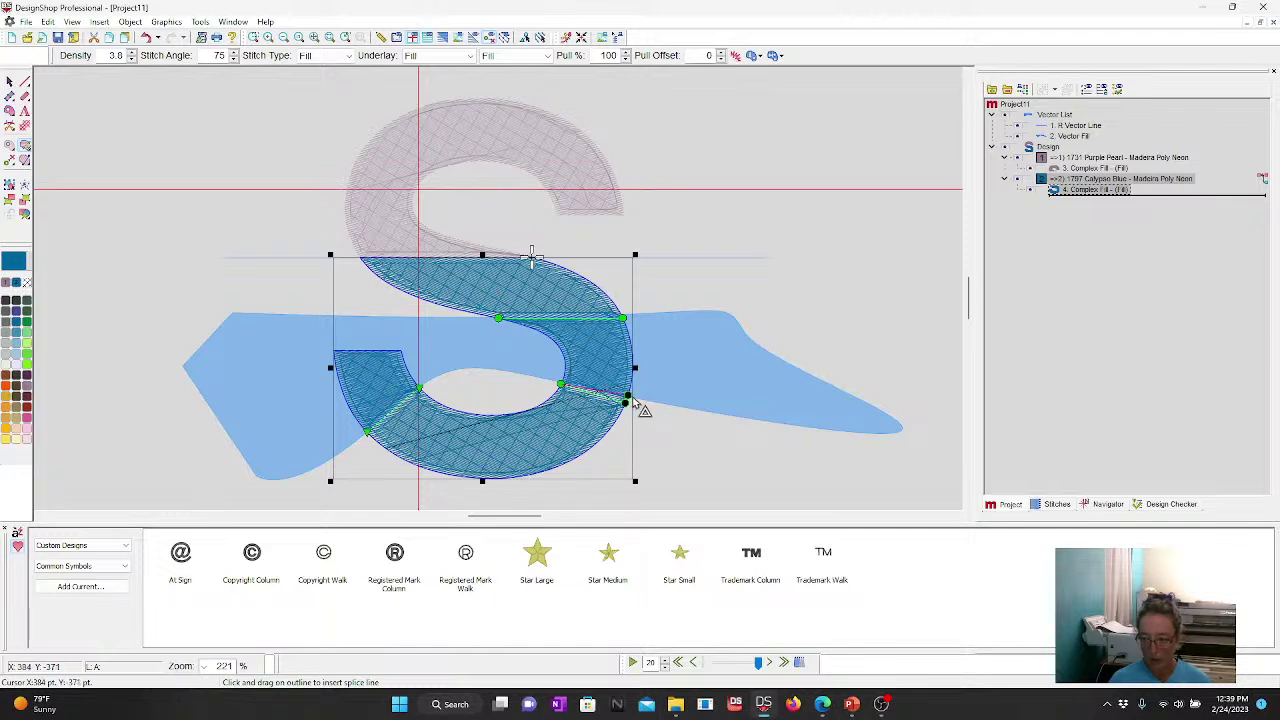
right_click(456, 285)
mouse_move(651, 545)
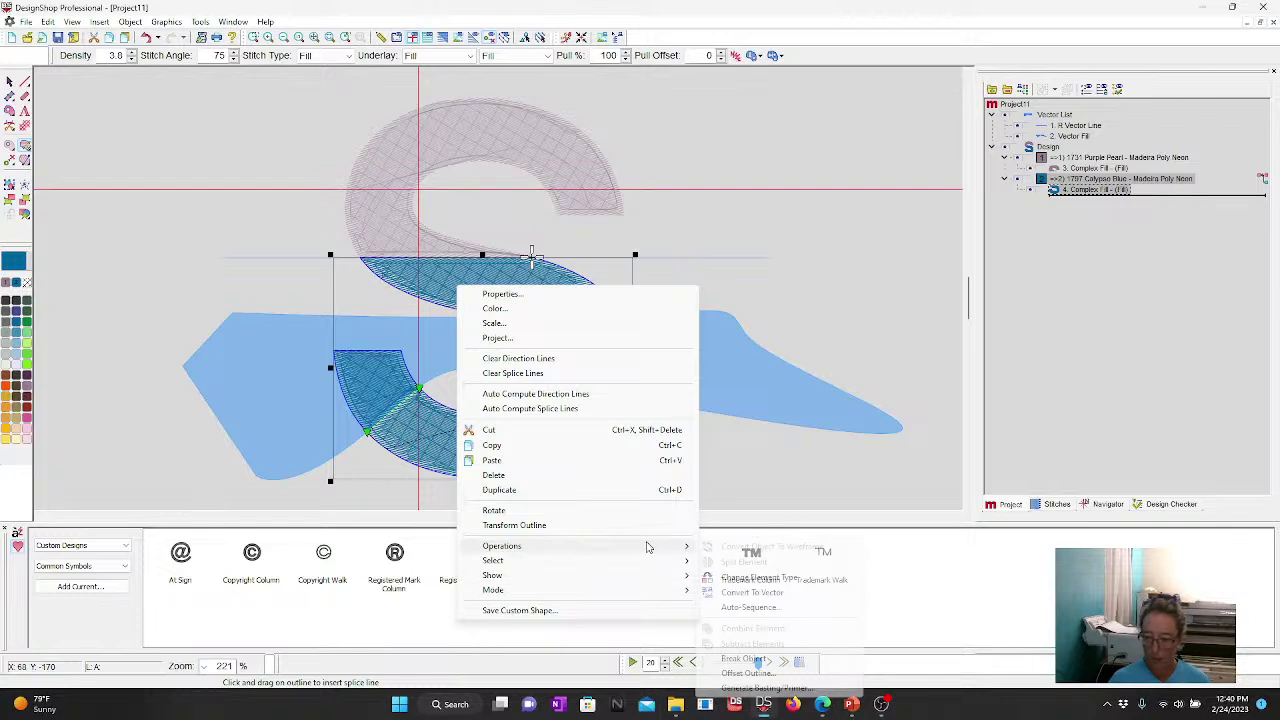
left_click(748, 660)
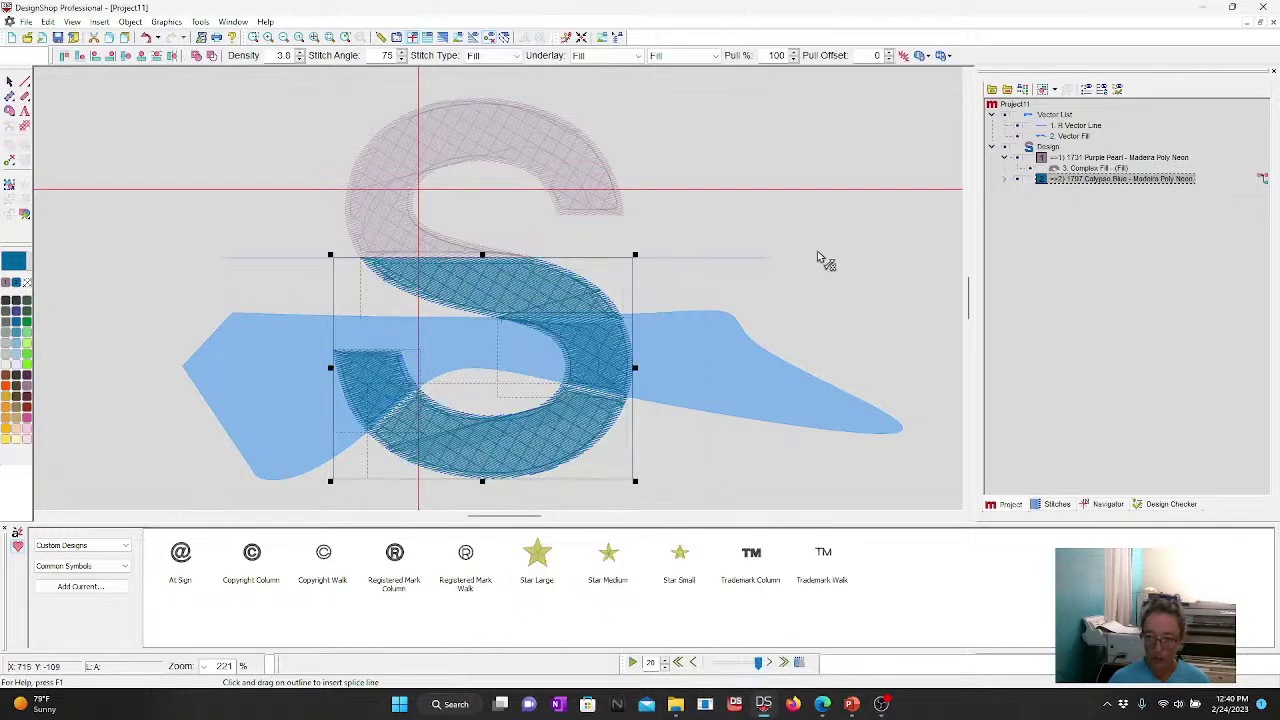
Step: Recolor the two S pieces overlapping the vector shape to 1651 Celtic Green
left_click(600, 351)
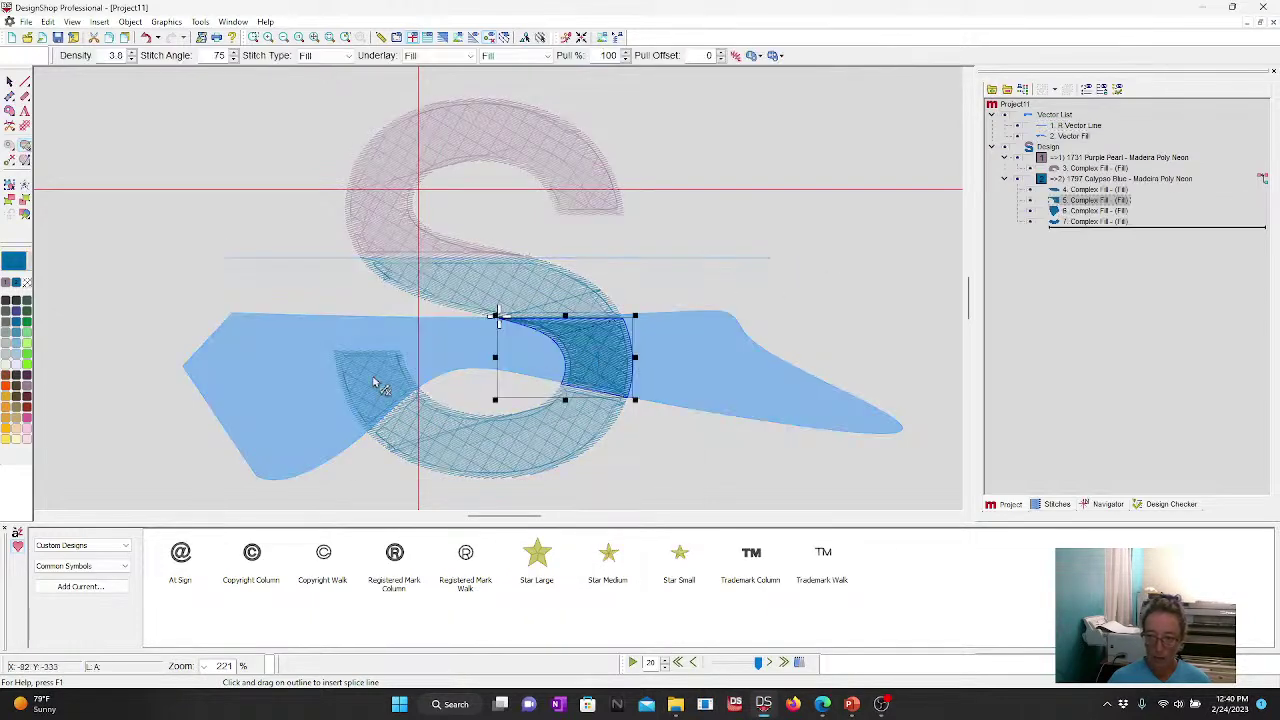
left_click(27, 331)
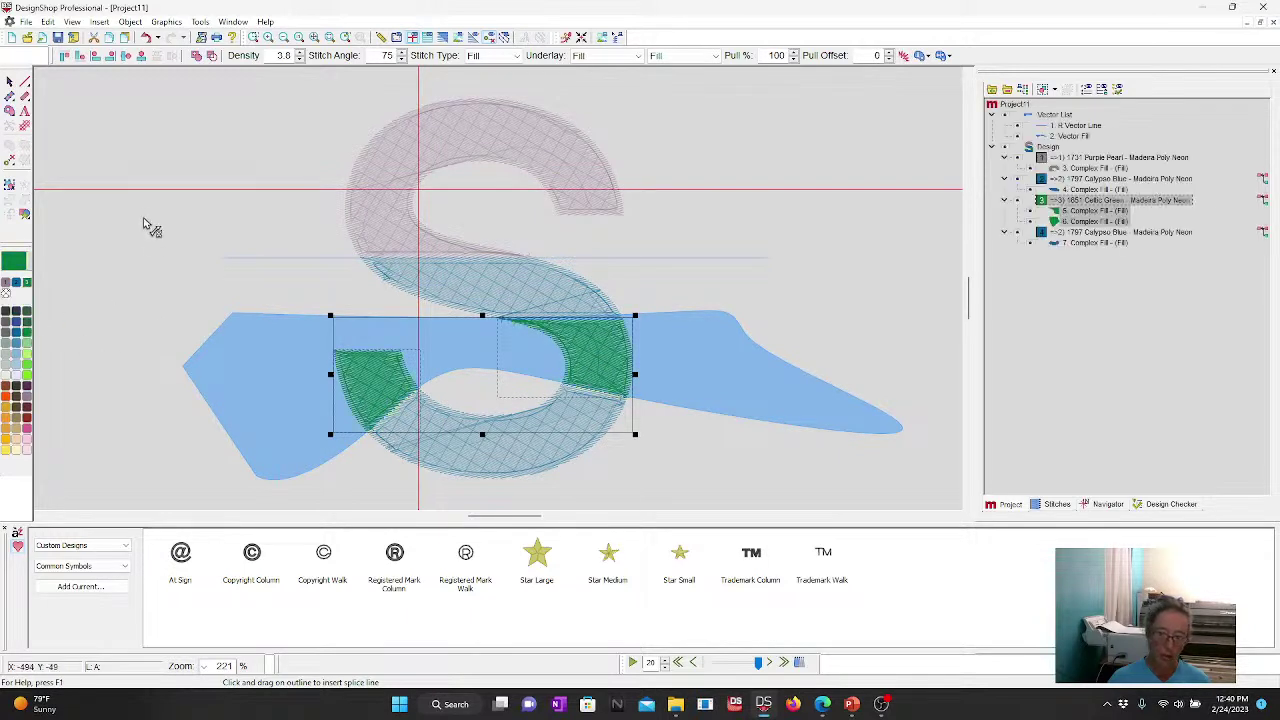
left_click(148, 223)
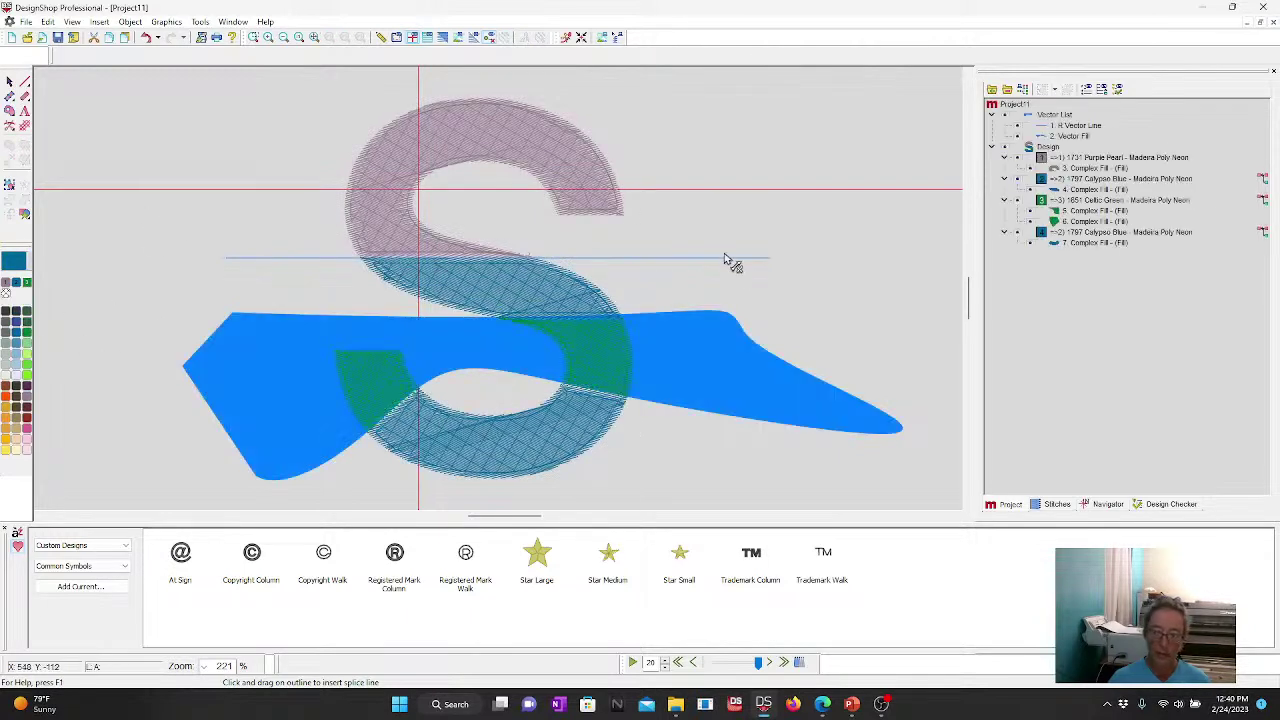
Step: Show the design as realistic stitches and delete the vector fill shape crossing the lower S
left_click(444, 38)
left_click(800, 400)
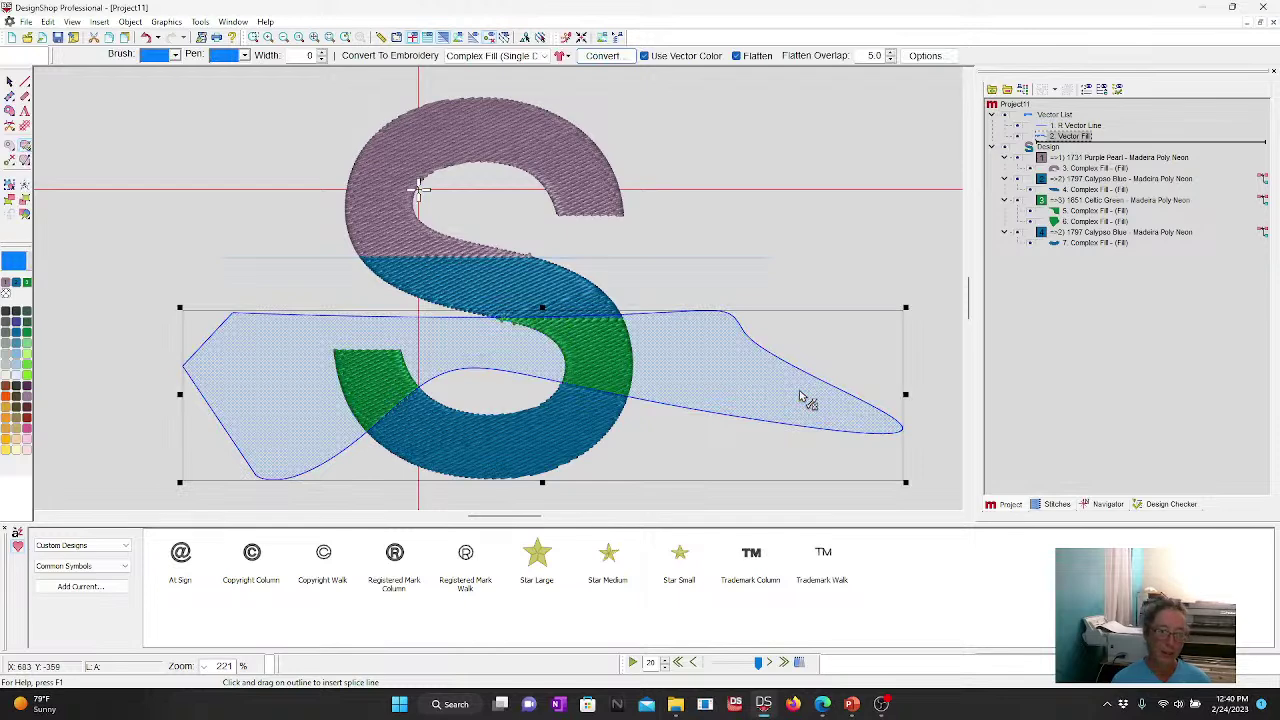
key("Delete")
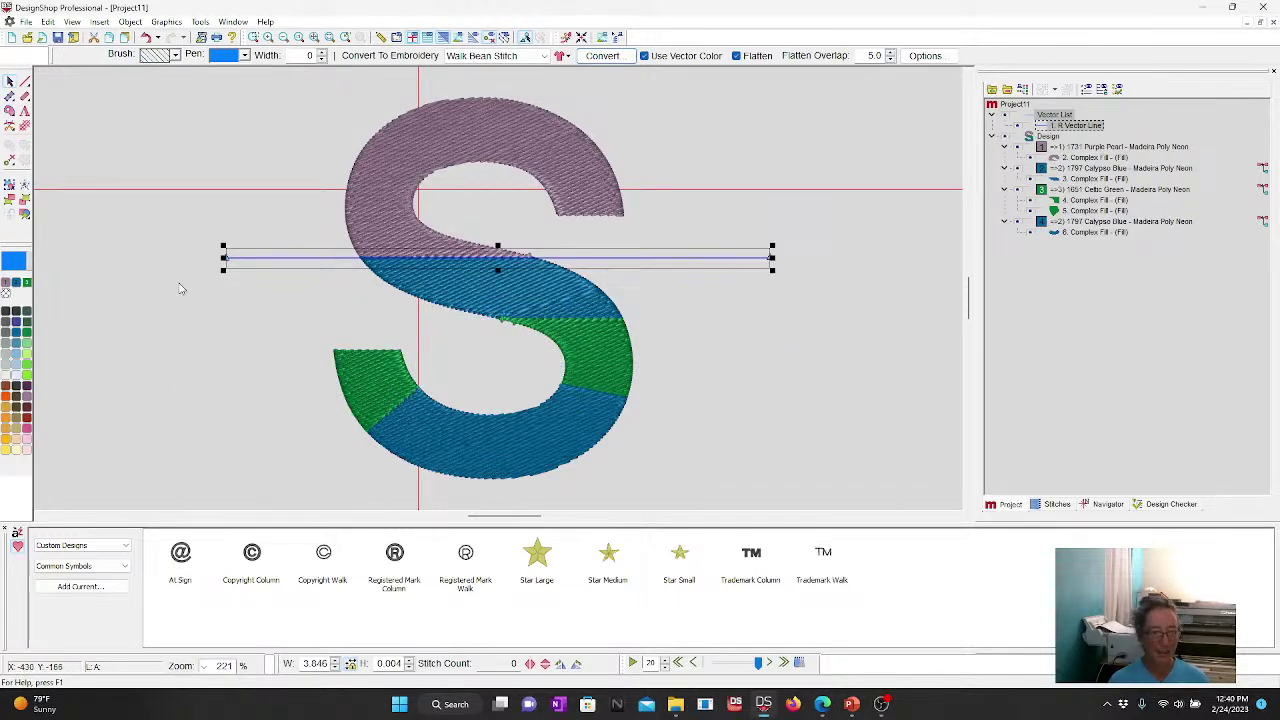
left_click(174, 153)
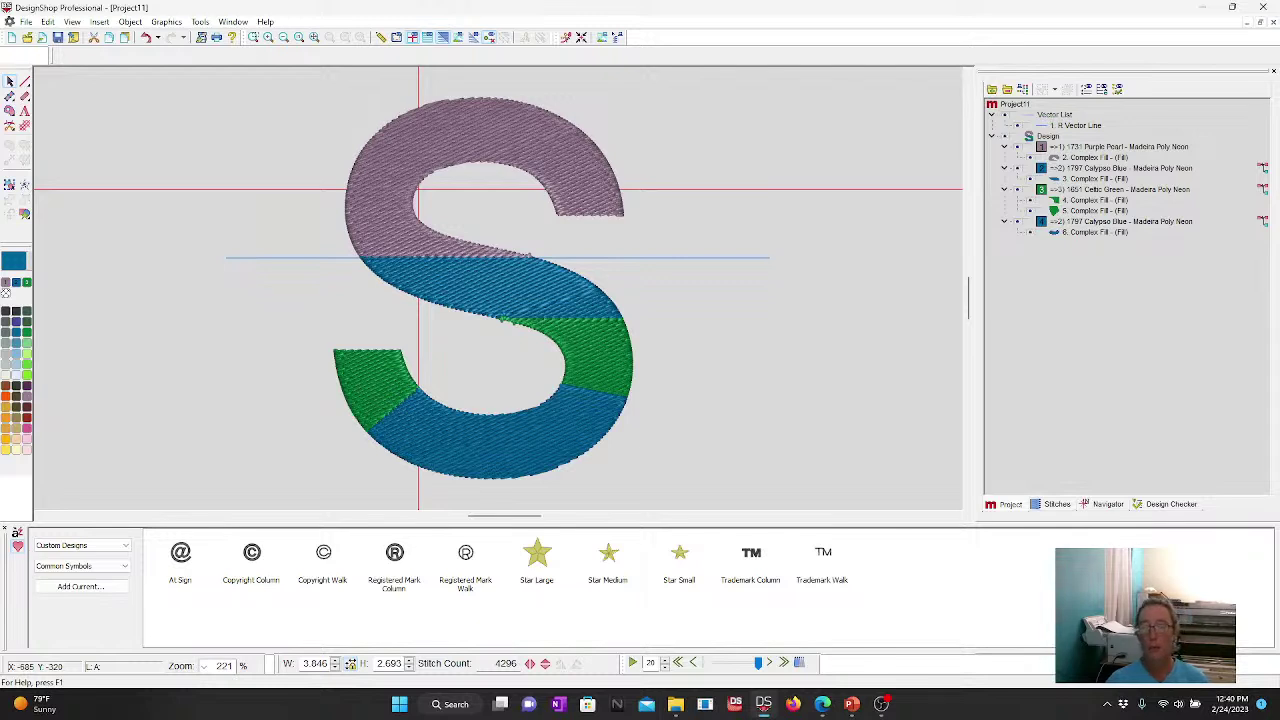
Step: Add the lettering TExt in Basic Block, 1.000 high, above the S
scroll(334, 233, "up", 5)
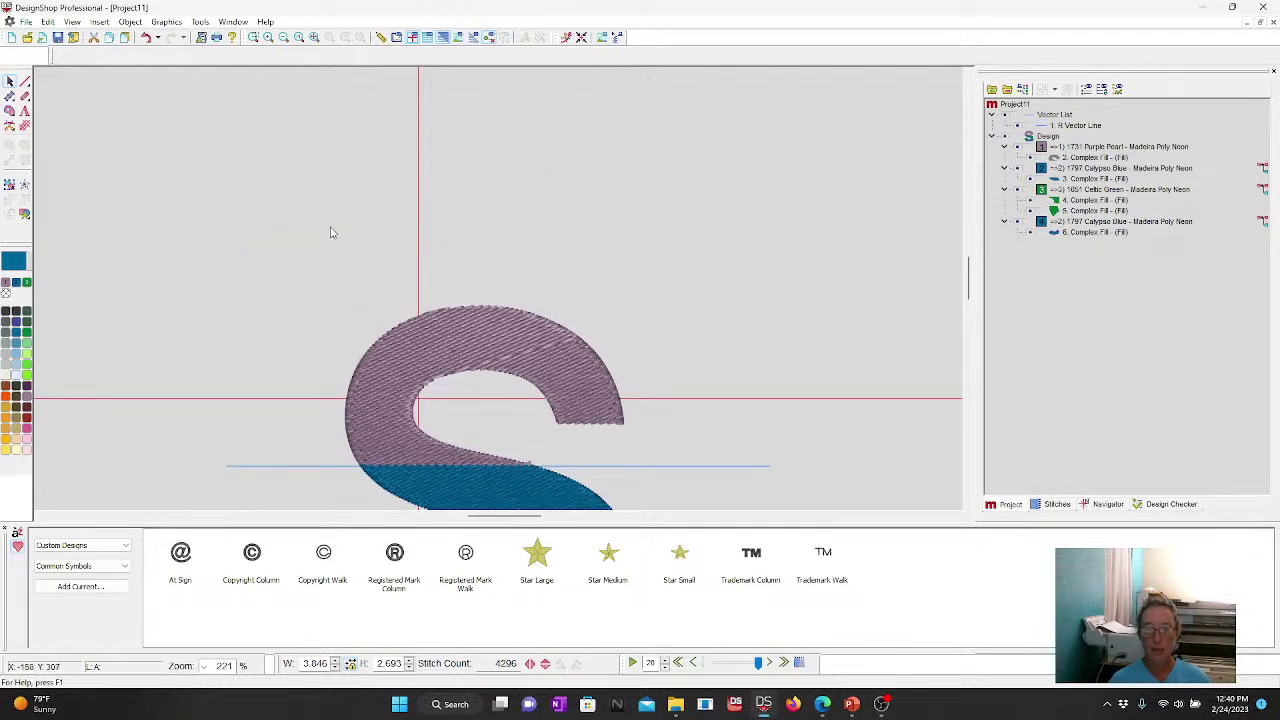
left_click(24, 110)
left_click(398, 233)
type("TExt")
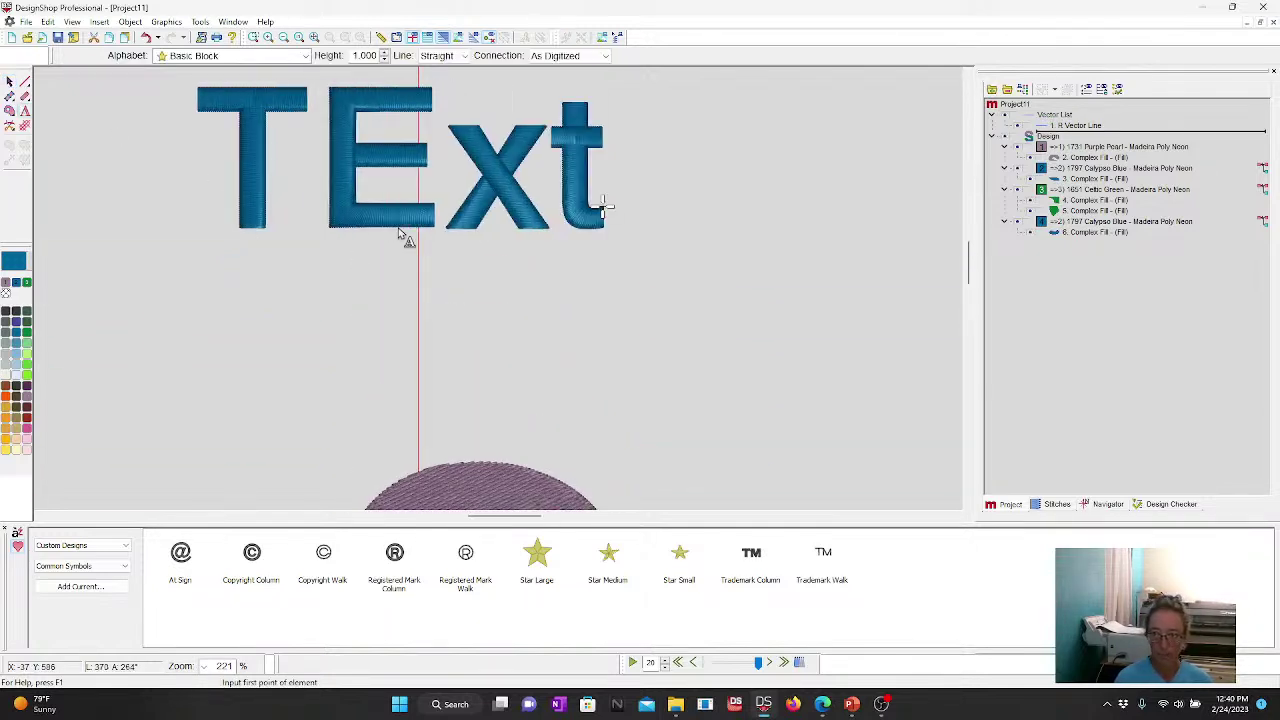
key("Return")
Step: Add a second line reading sdgf beneath TExt in the lettering object
double_click(443, 180)
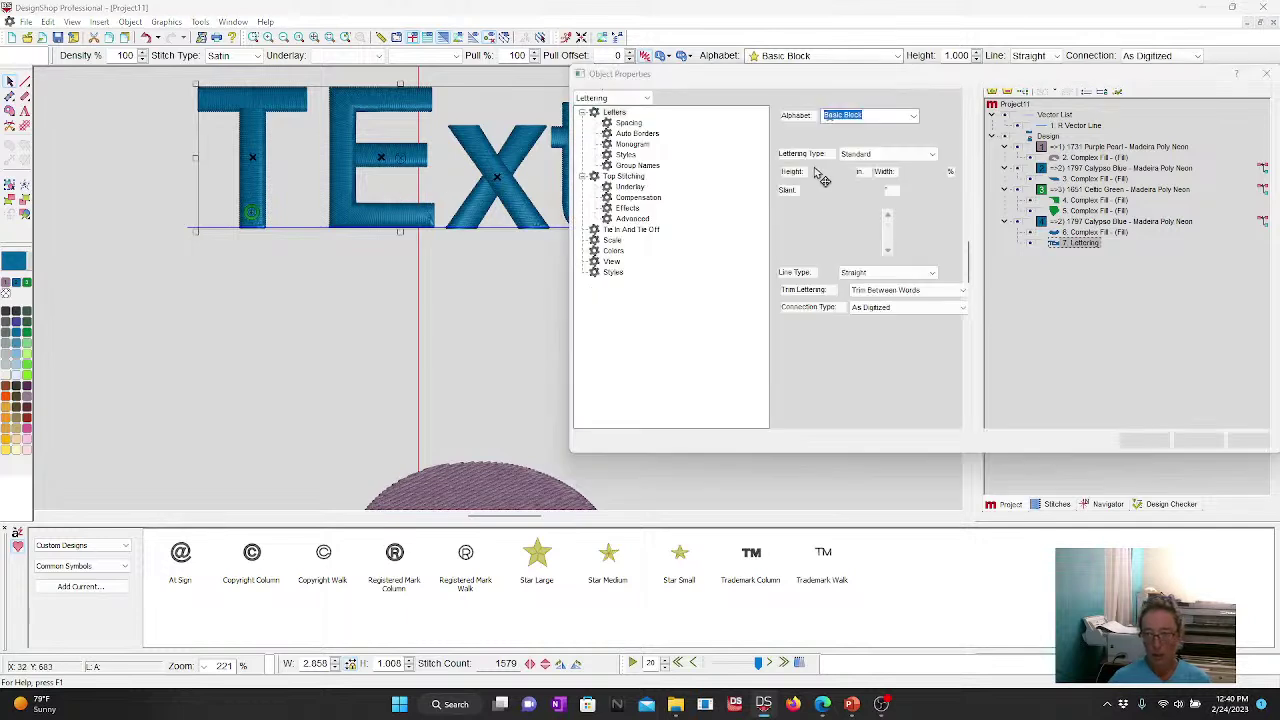
left_click(852, 222)
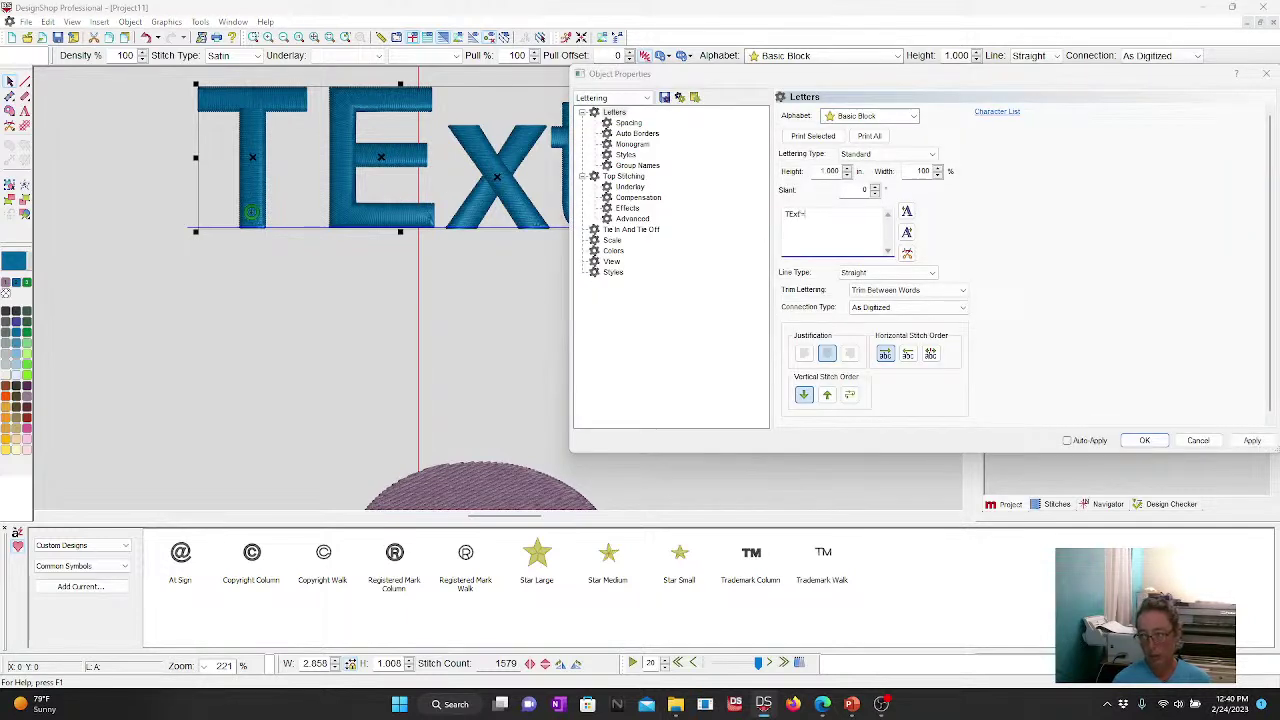
type("sdgf")
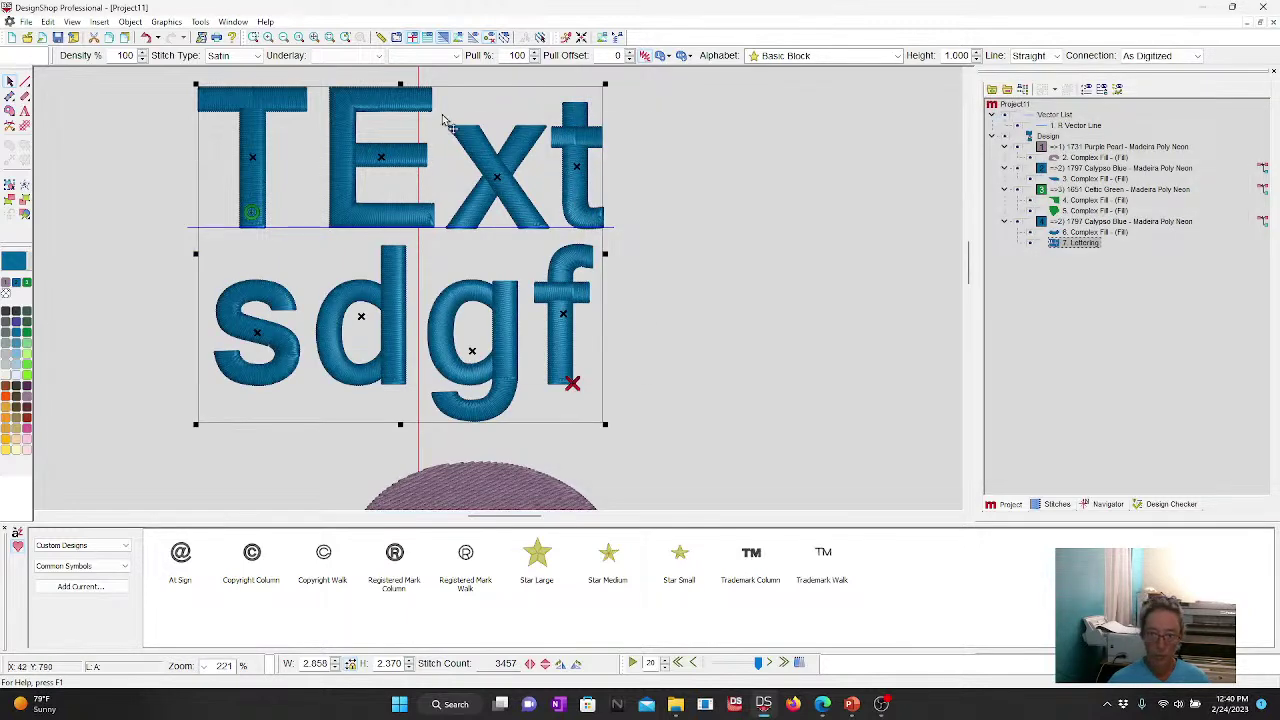
Step: Set the two-line lettering's vertical stitch order to bottom-up and its horizontal stitch order to center-out, and deselect the lettering
right_click(443, 114)
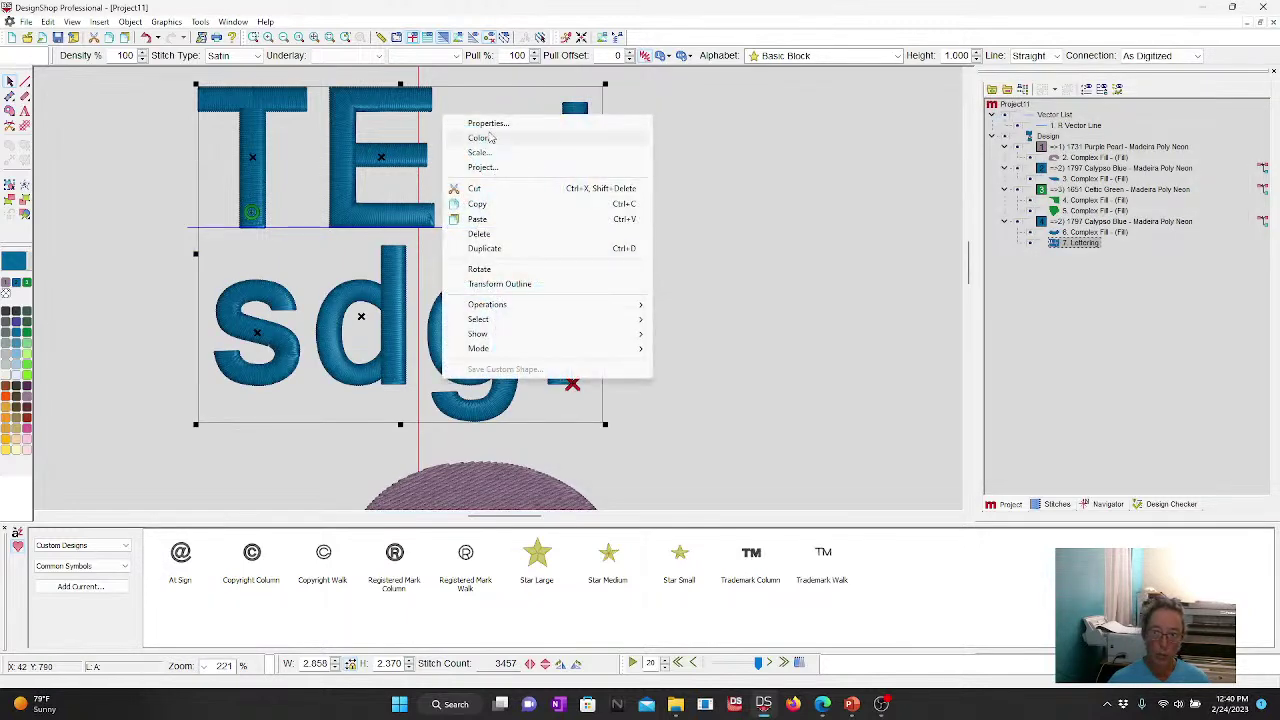
left_click(500, 123)
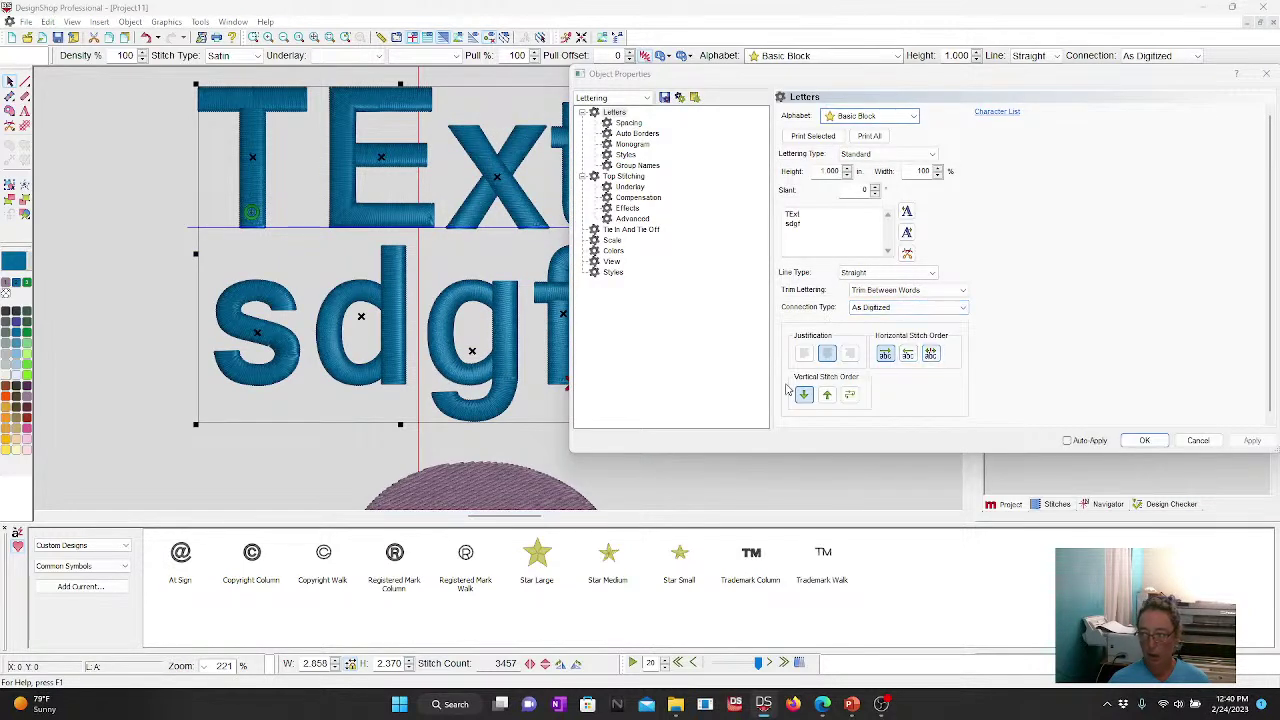
left_click(828, 396)
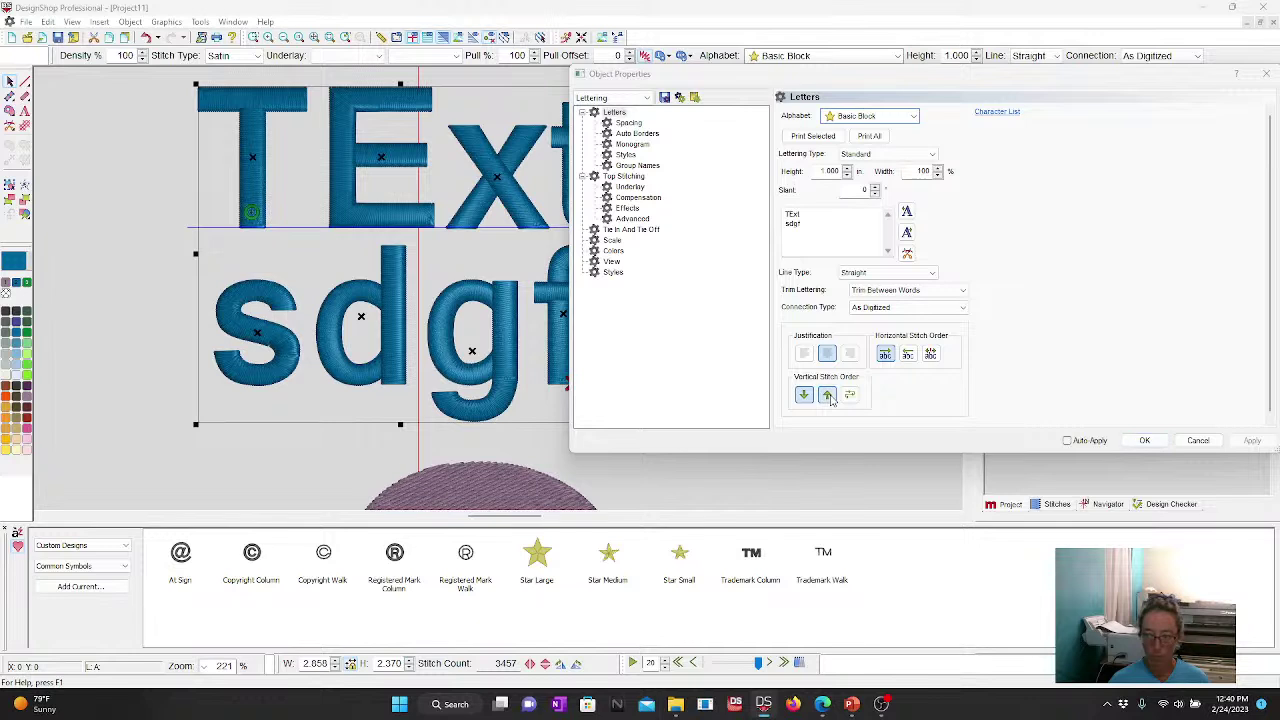
left_click(930, 355)
left_click(1252, 440)
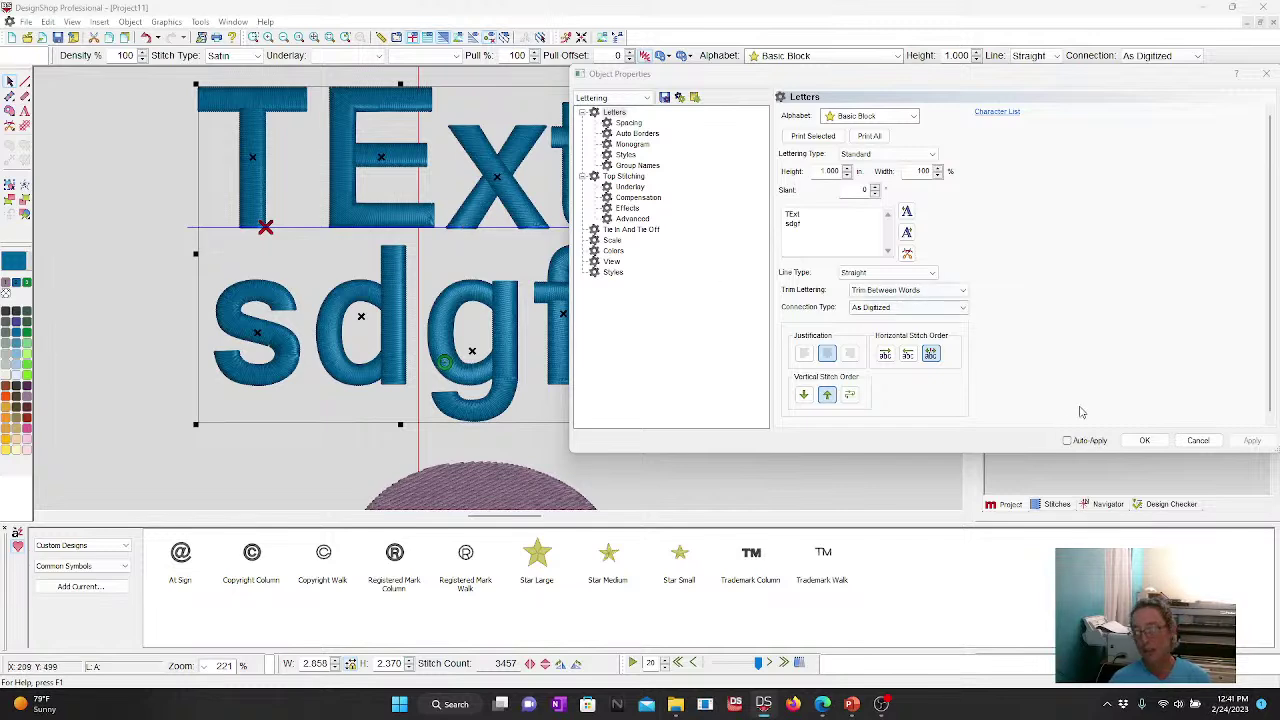
left_click(1198, 440)
left_click(908, 420)
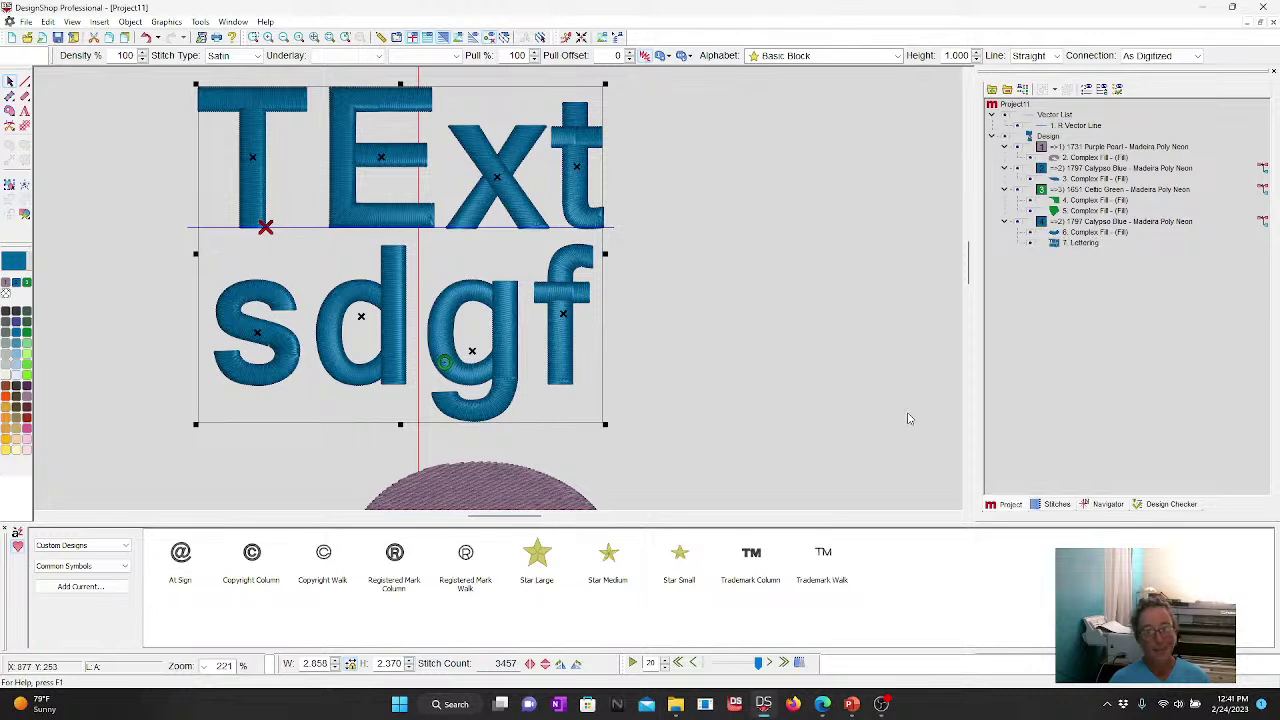
left_click(537, 308)
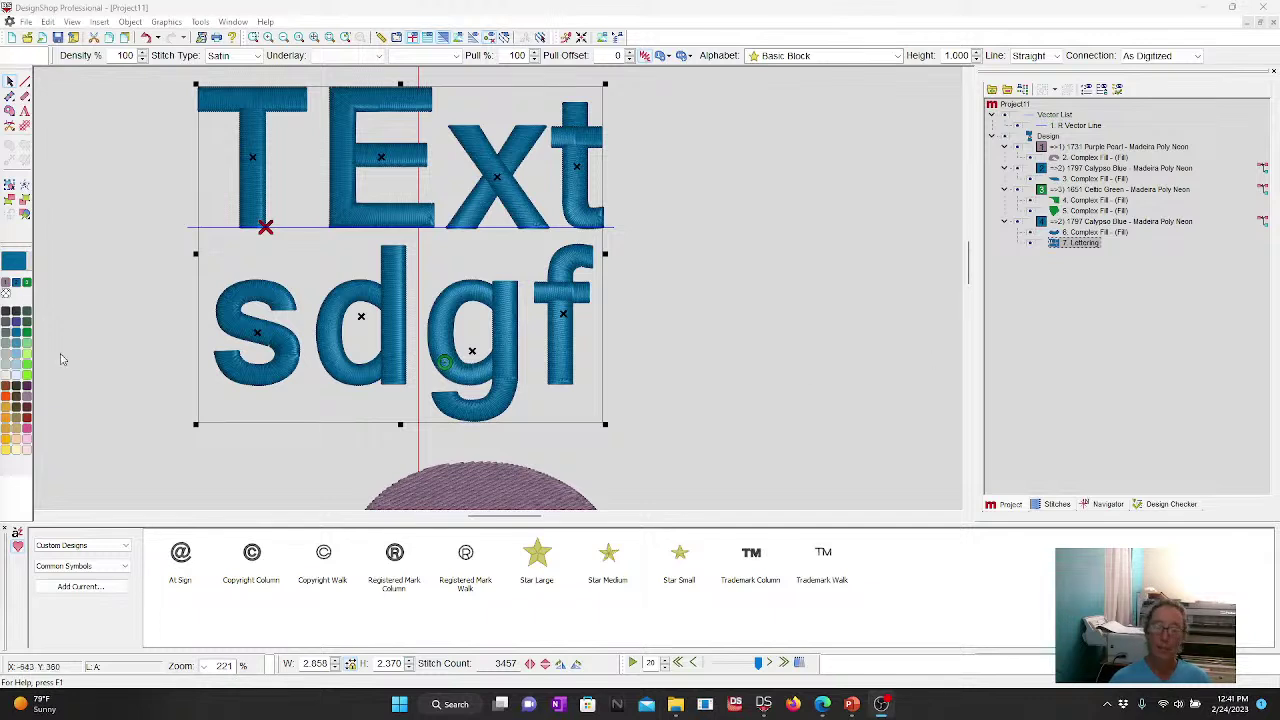
left_click(749, 249)
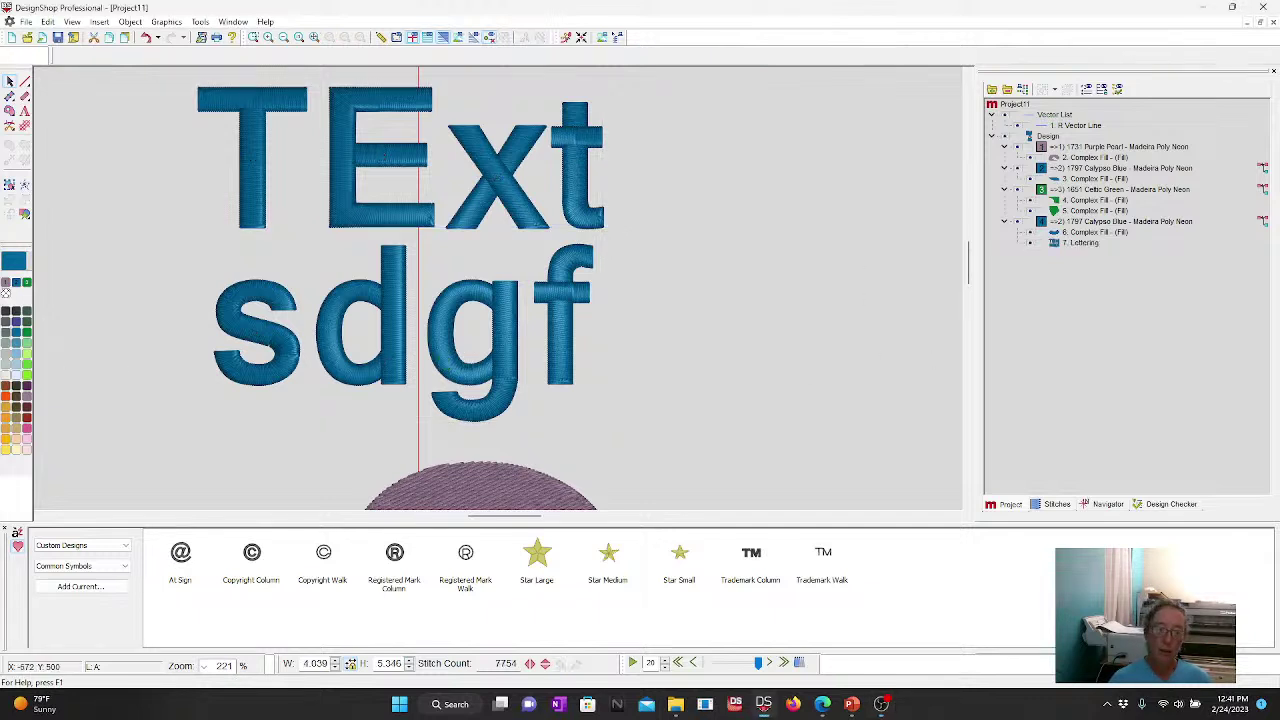